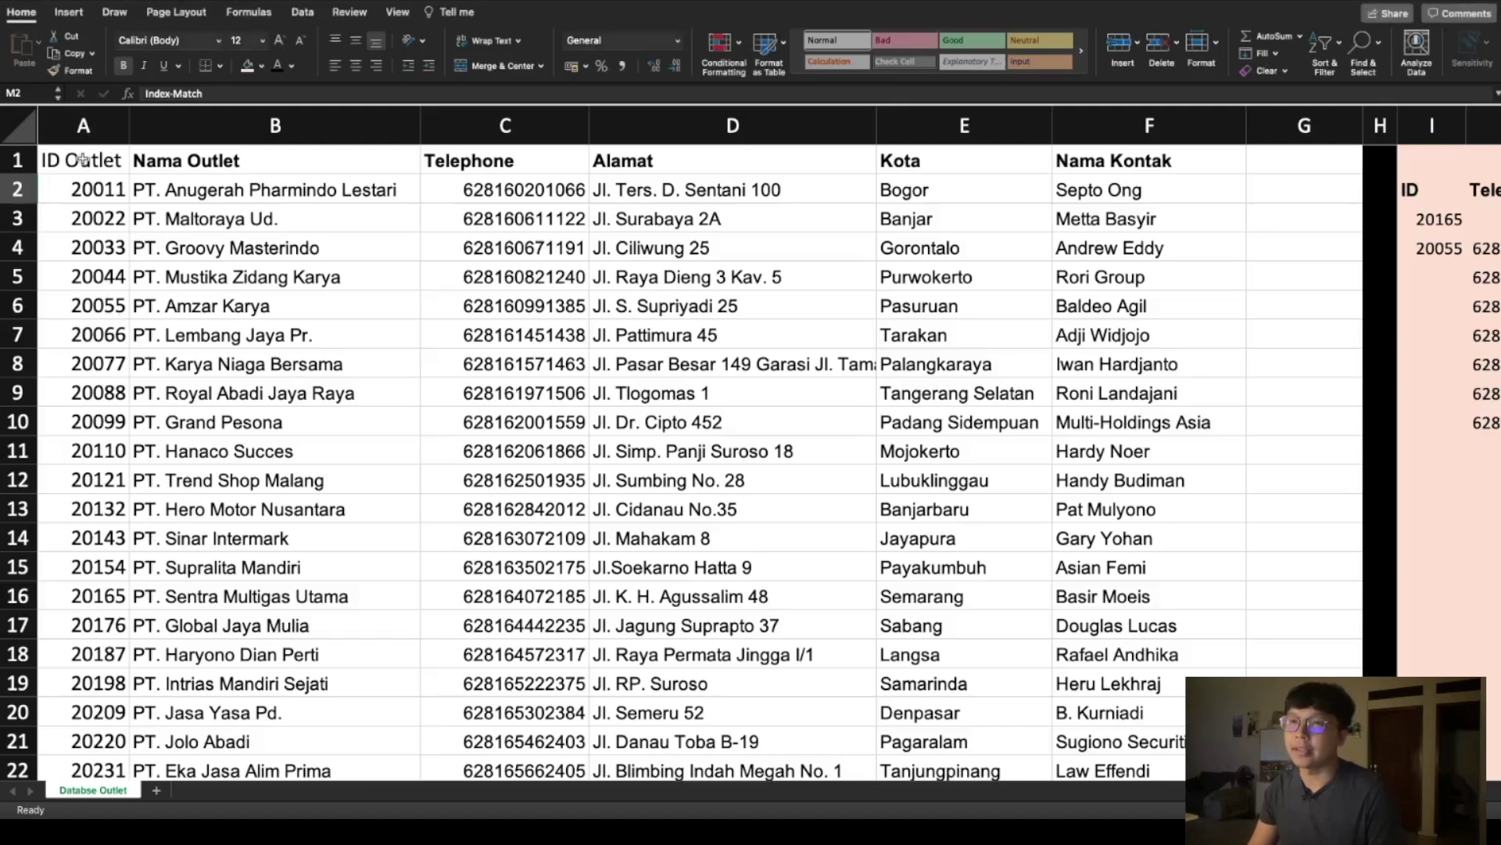
- Review the outlet table headers through Nama Kontak, the Cari Nama Outlet title and ID 20165
click(235, 160)
click(520, 160)
click(731, 161)
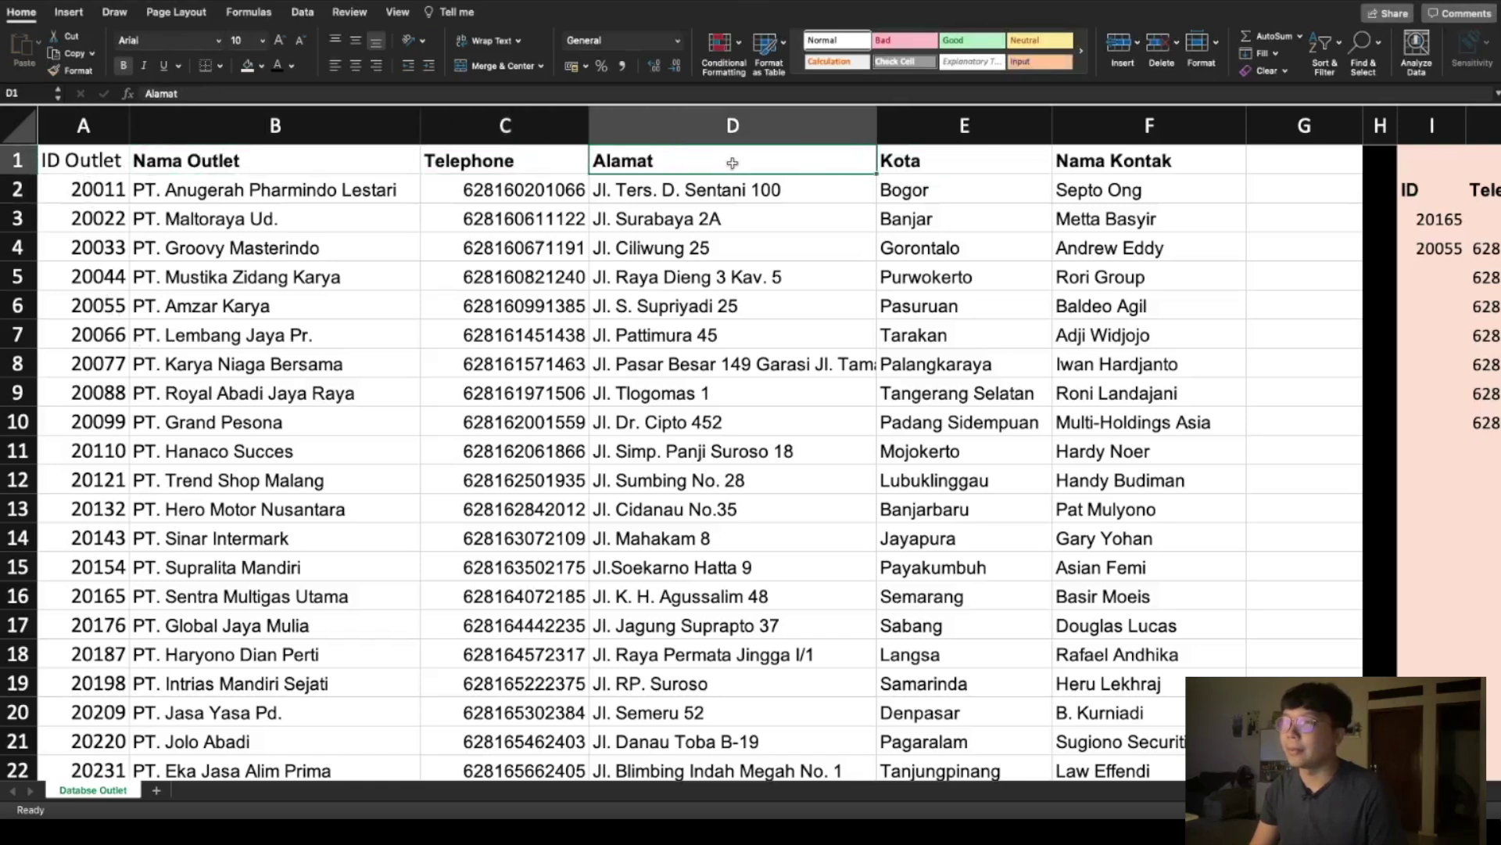
click(915, 160)
click(1136, 160)
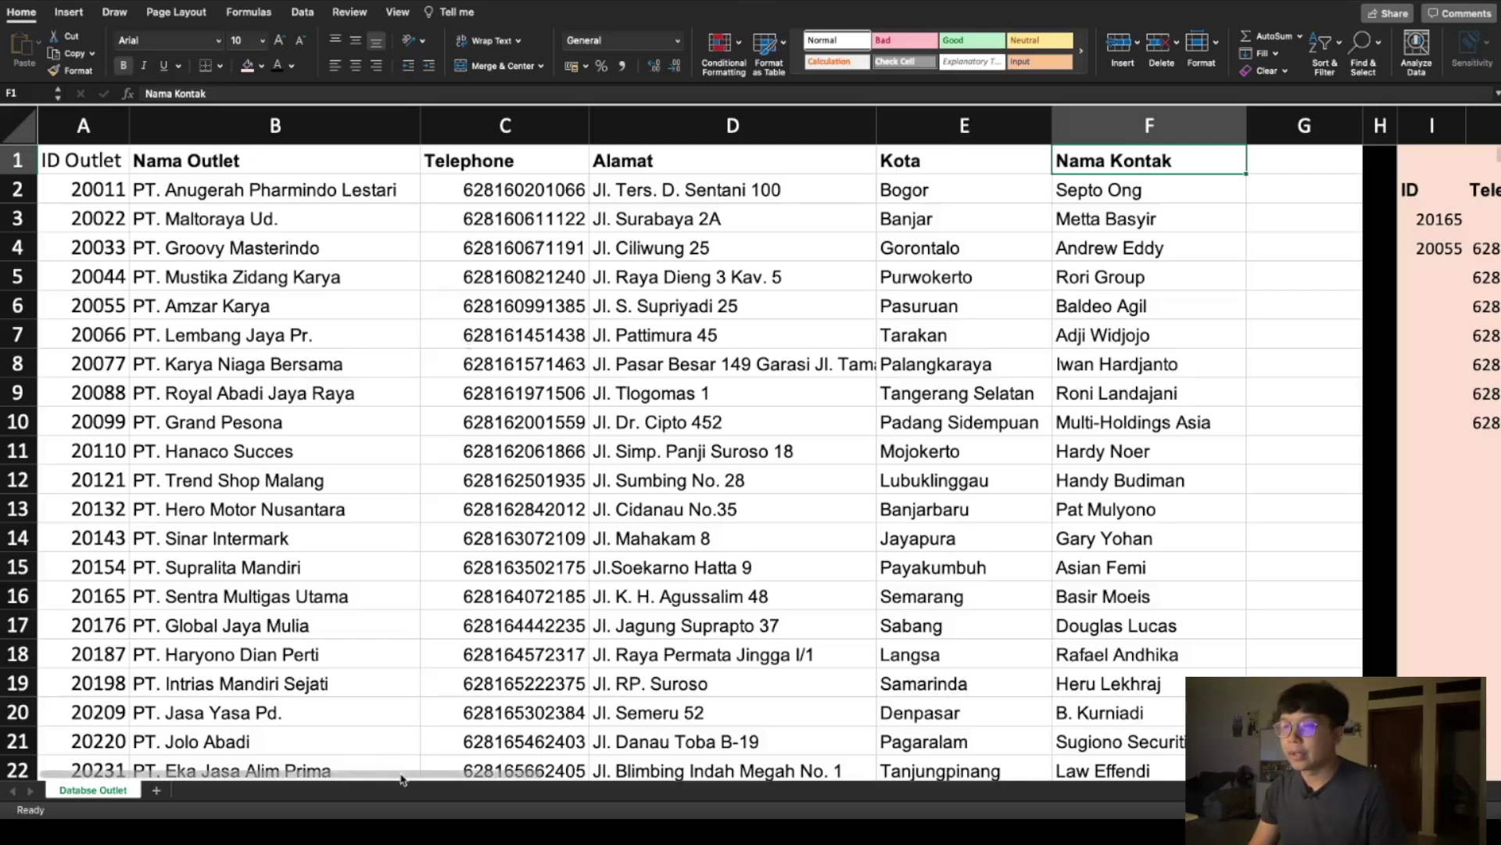
scroll(520, 773, right, 1)
scroll(520, 772, right, 4)
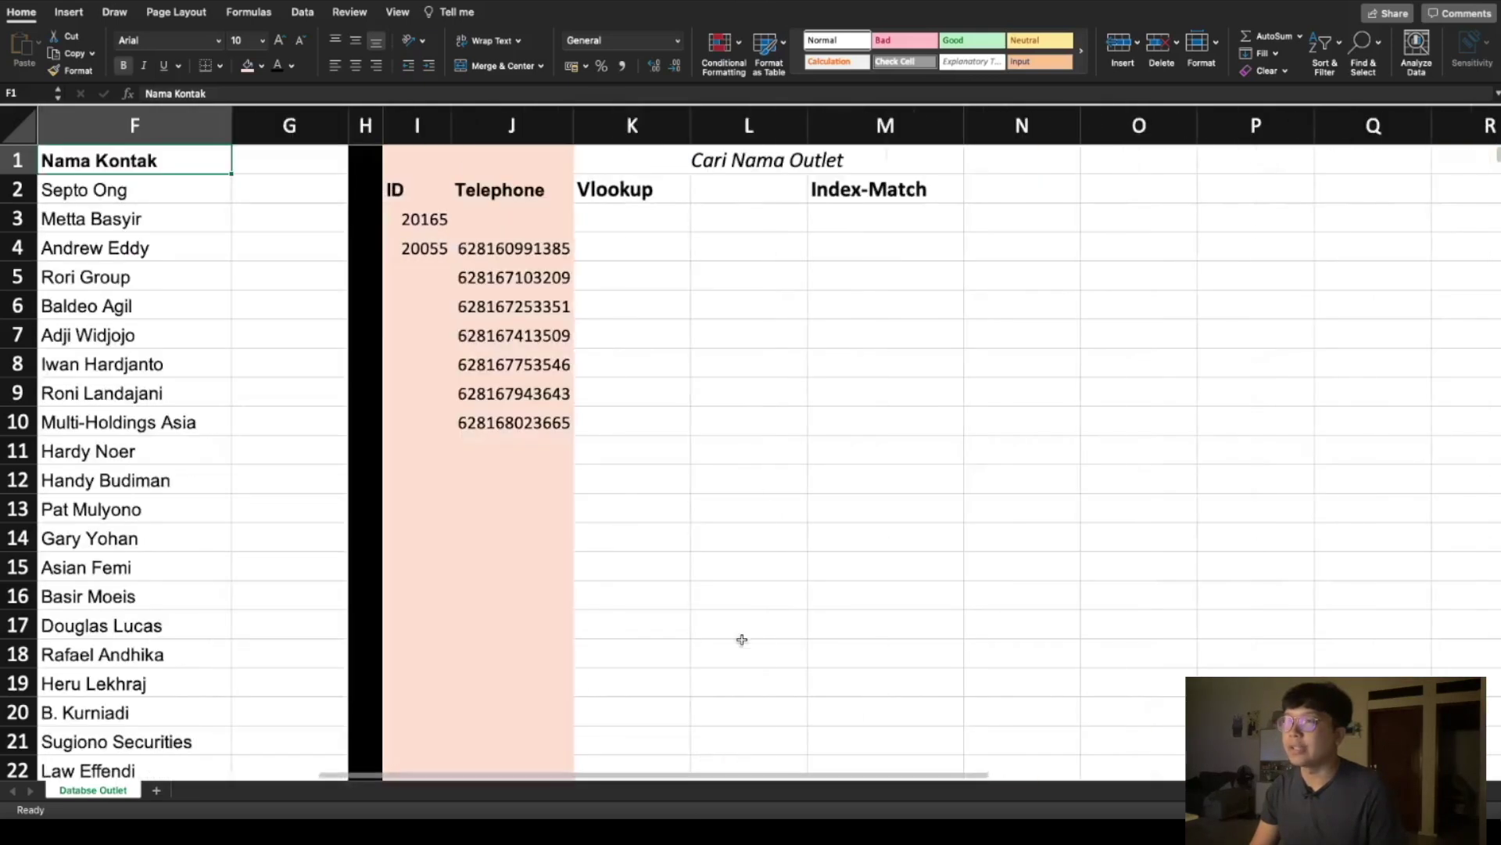
click(757, 157)
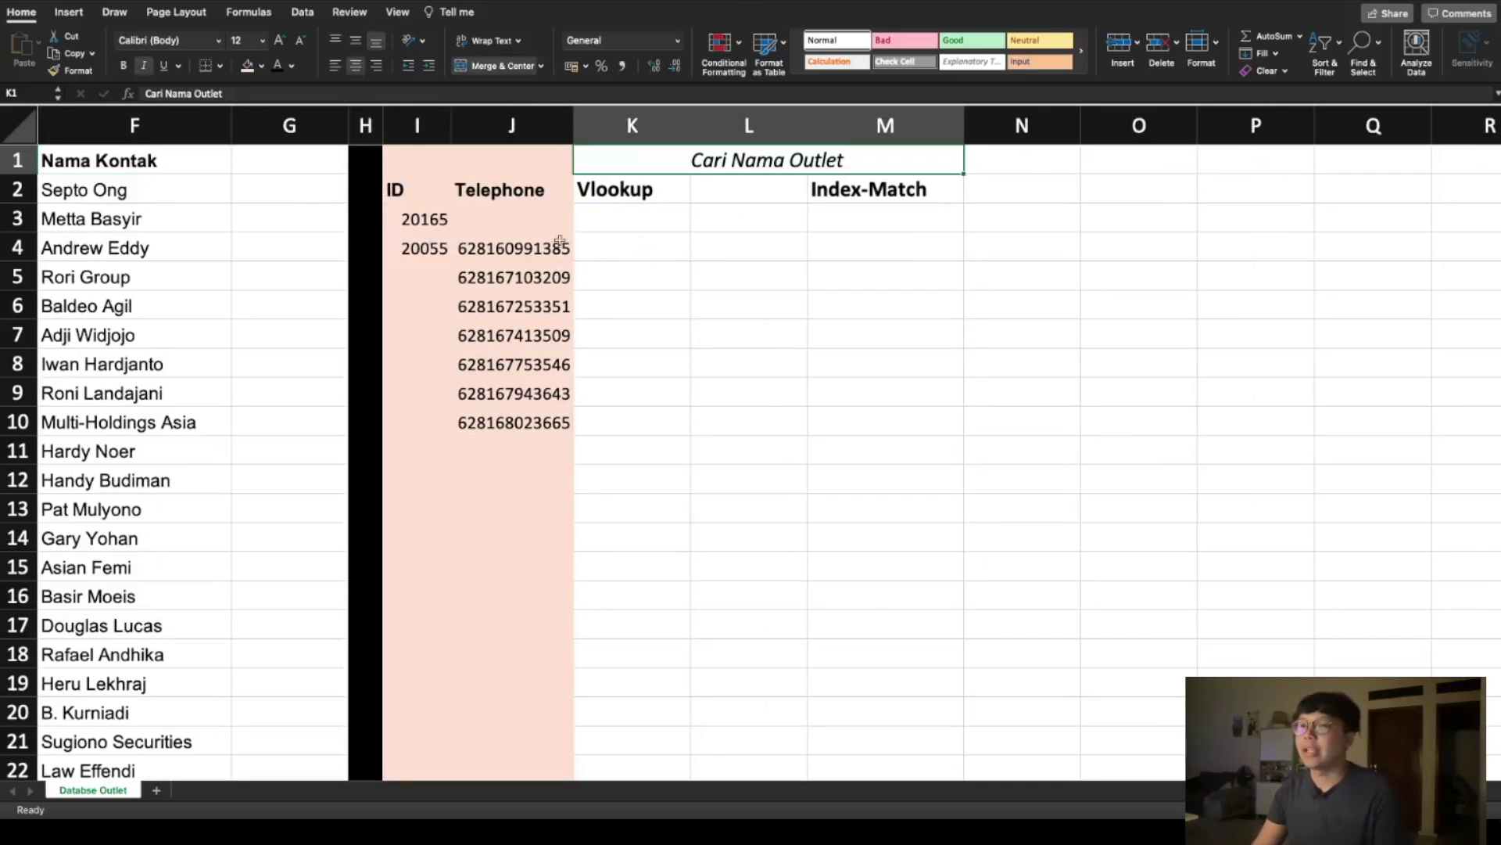
click(436, 219)
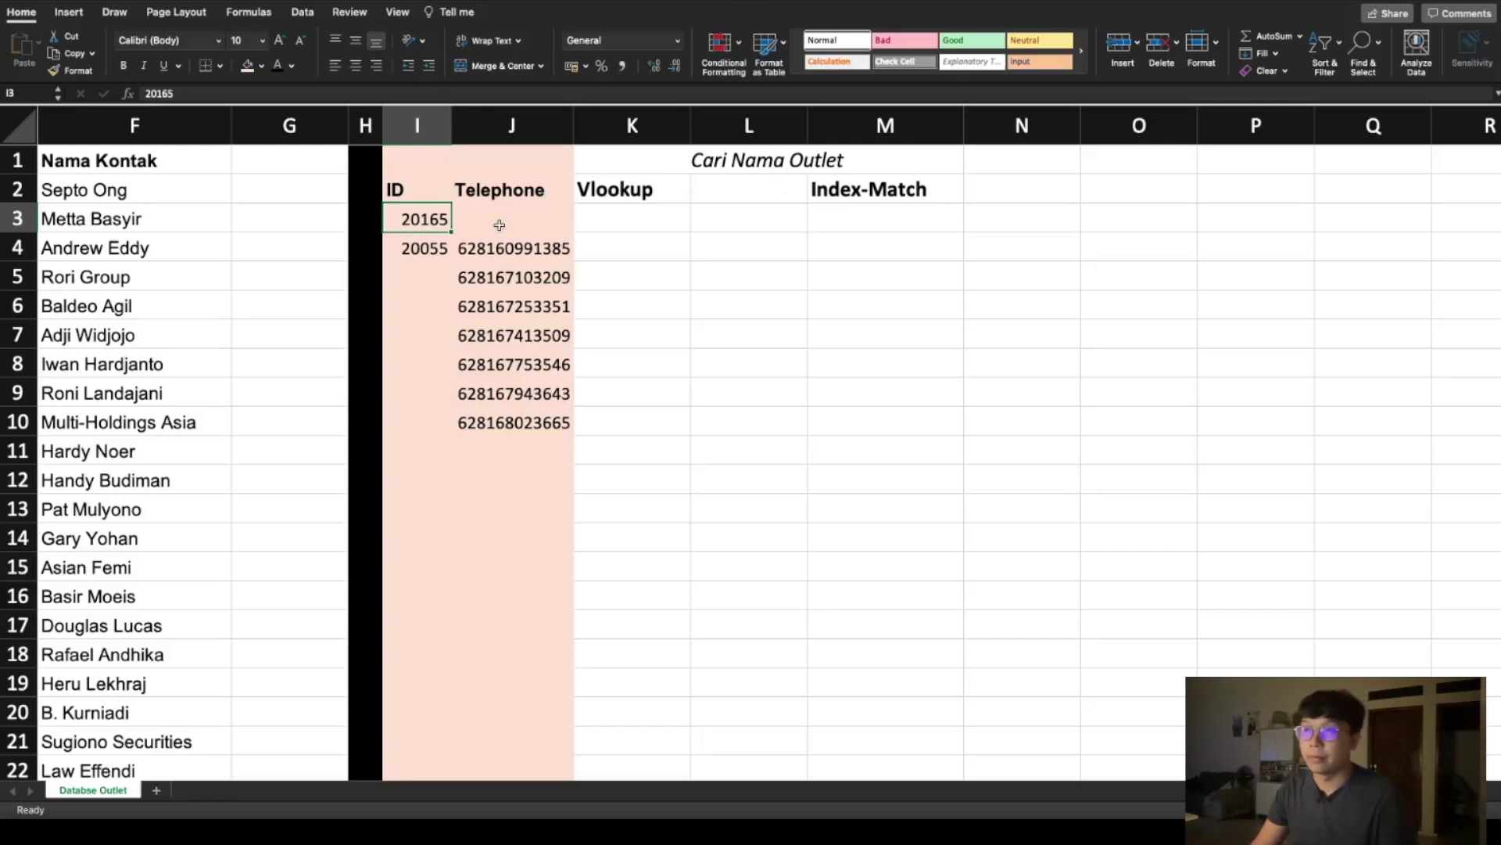
- Begin =VLOOKUP(I3; in K3, using outlet ID 20165 as the lookup value
click(639, 226)
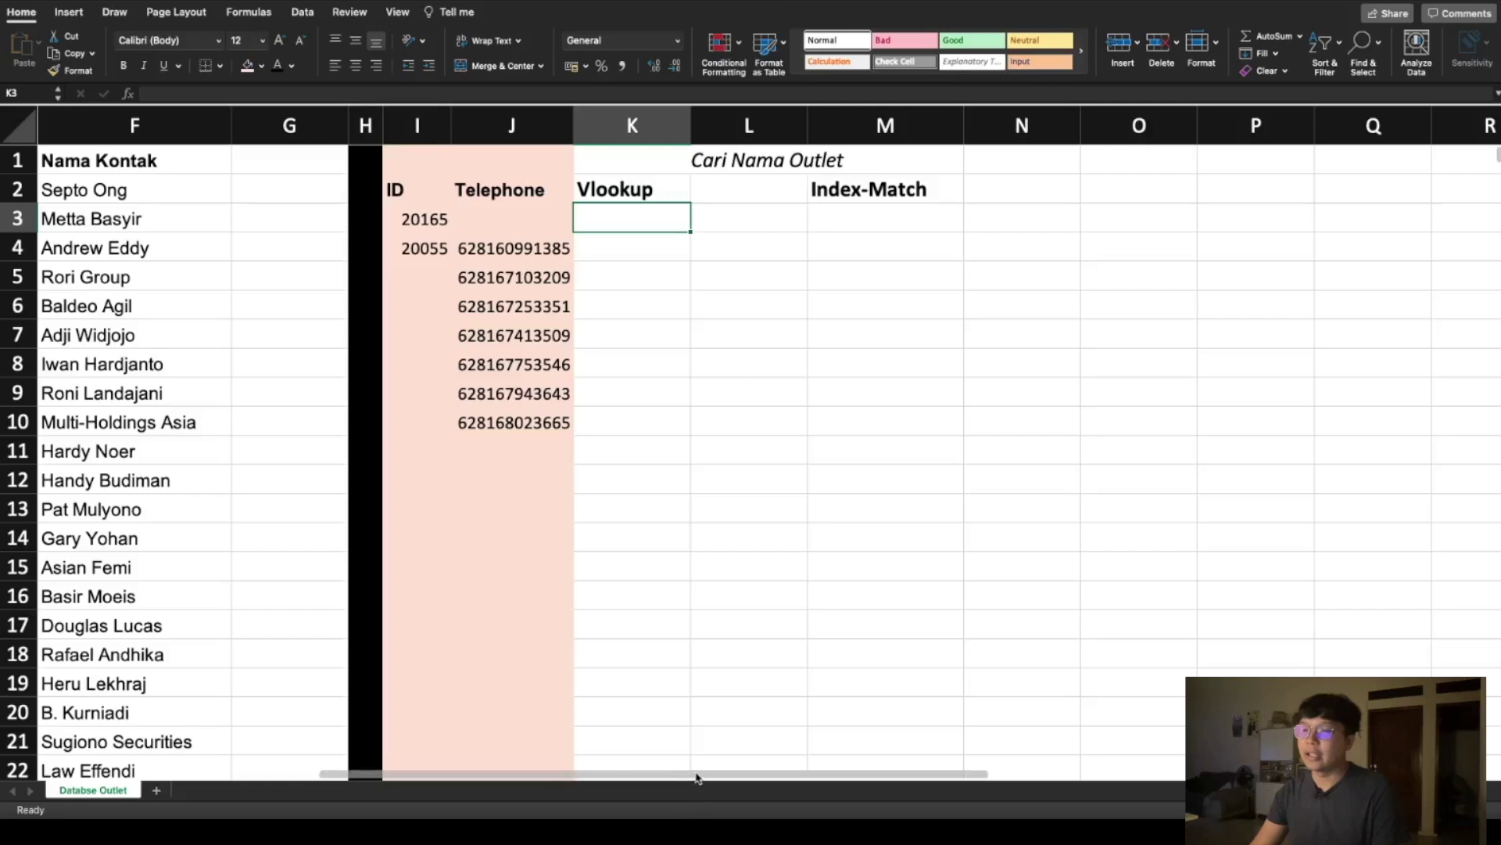
scroll(654, 776, left, 1)
scroll(654, 776, left, 1)
scroll(595, 778, left, 1)
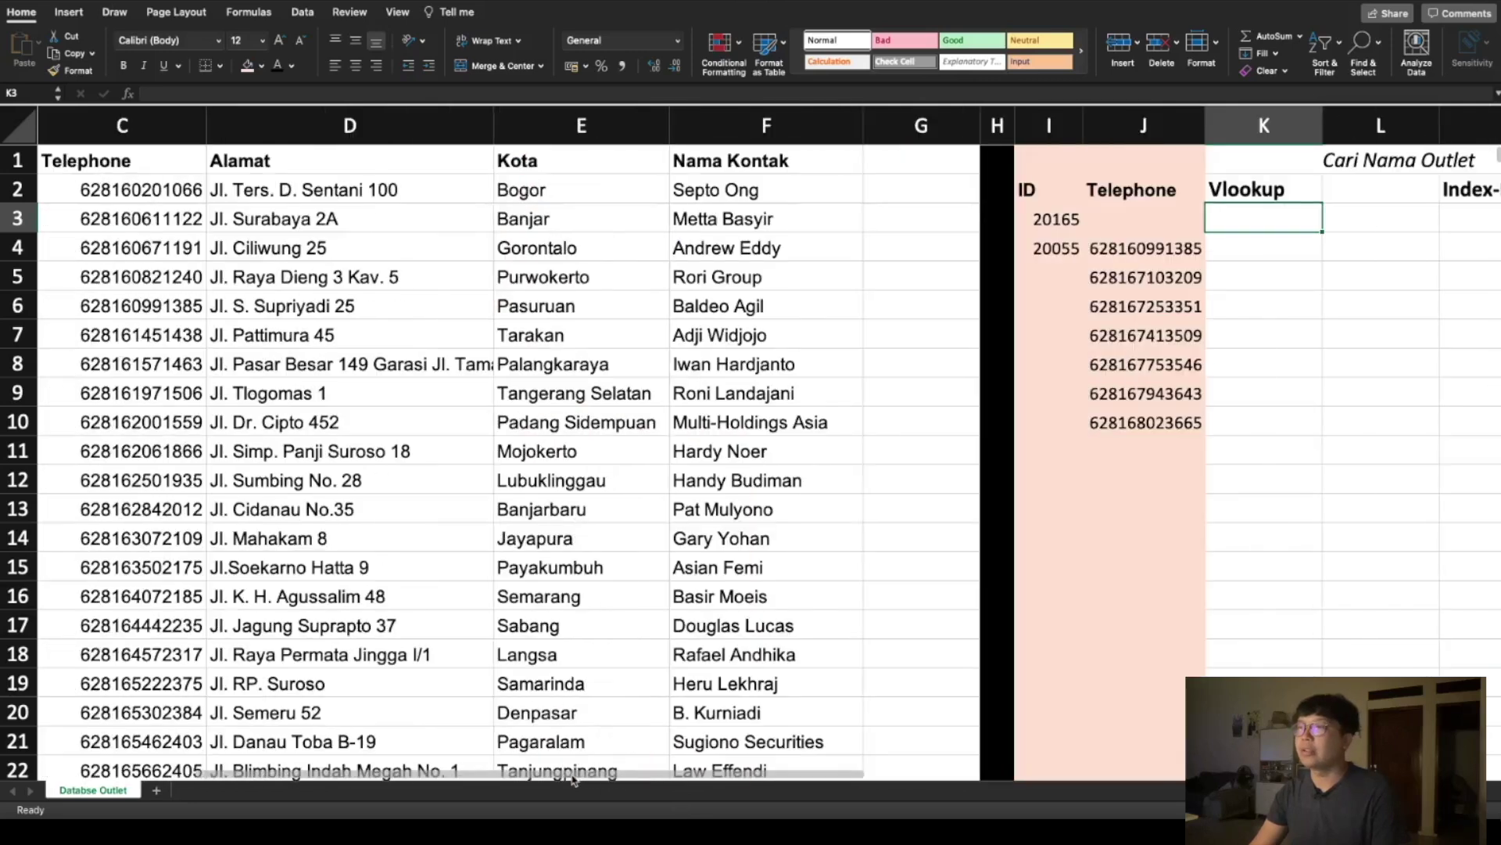
scroll(575, 778, left, 2)
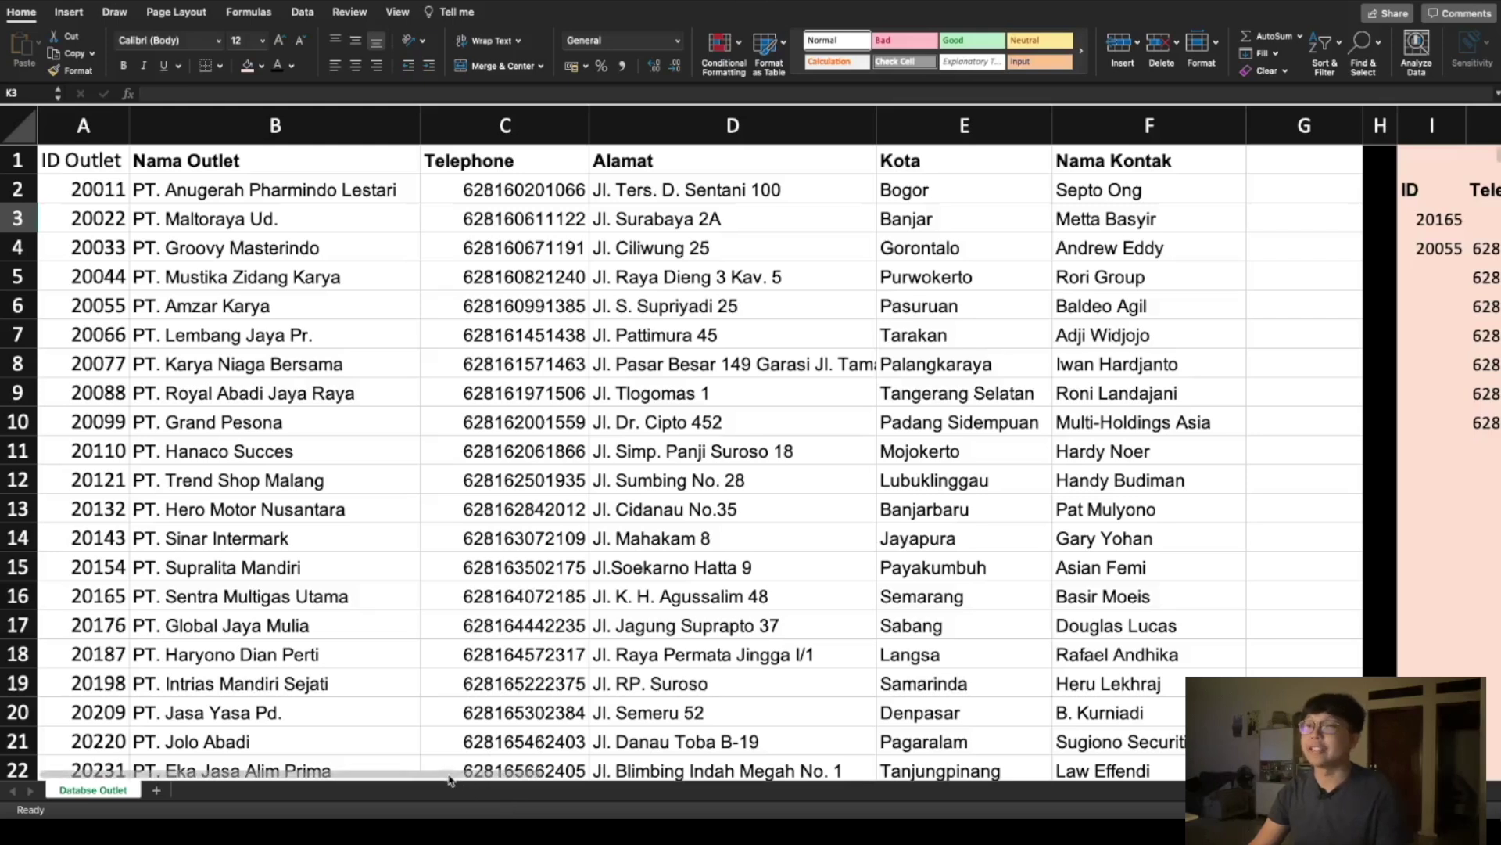
scroll(450, 780, right, 5)
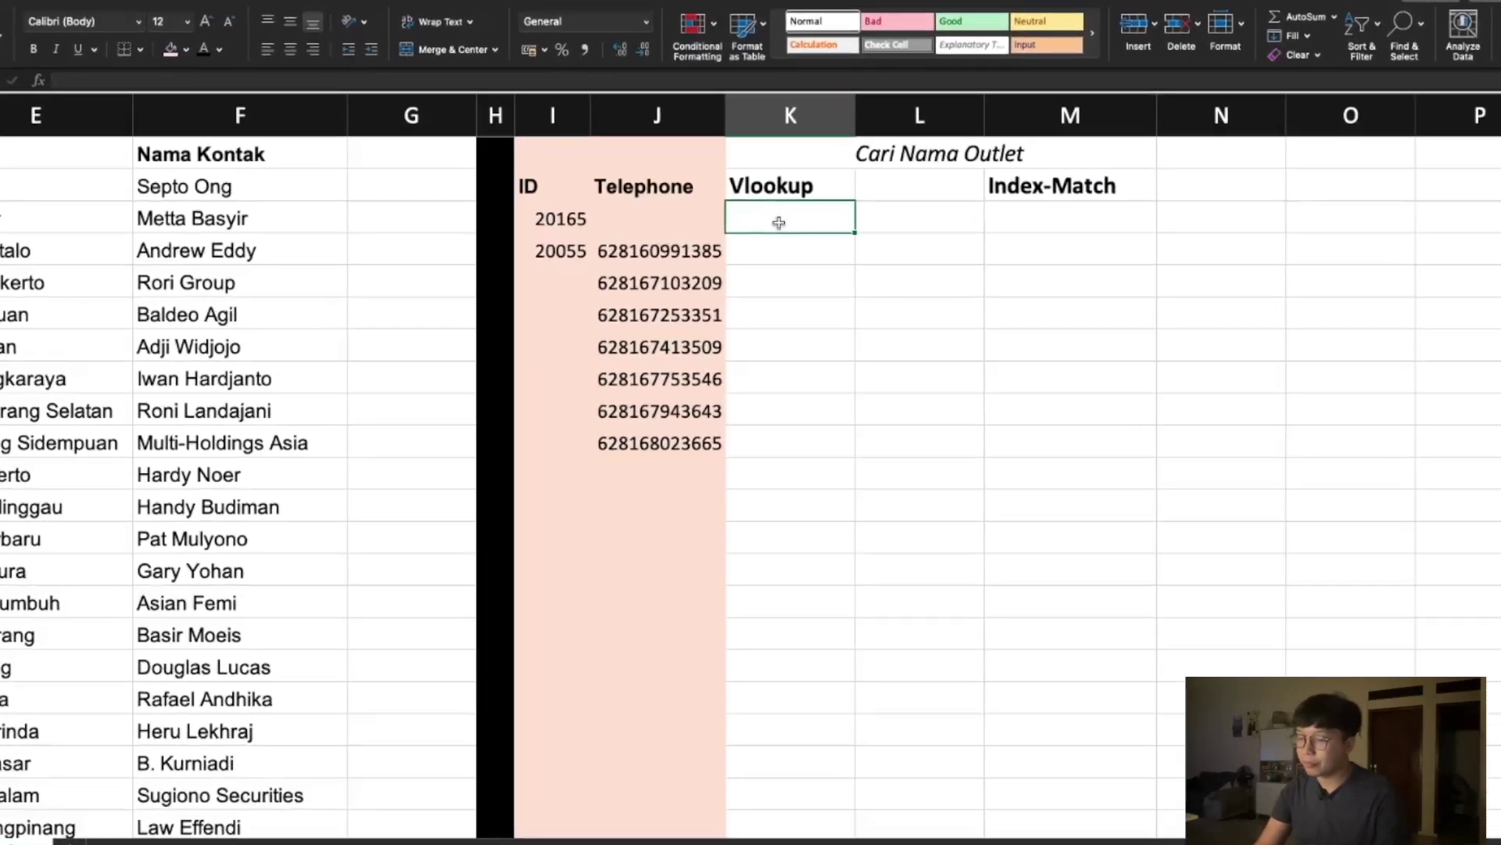
text(=)
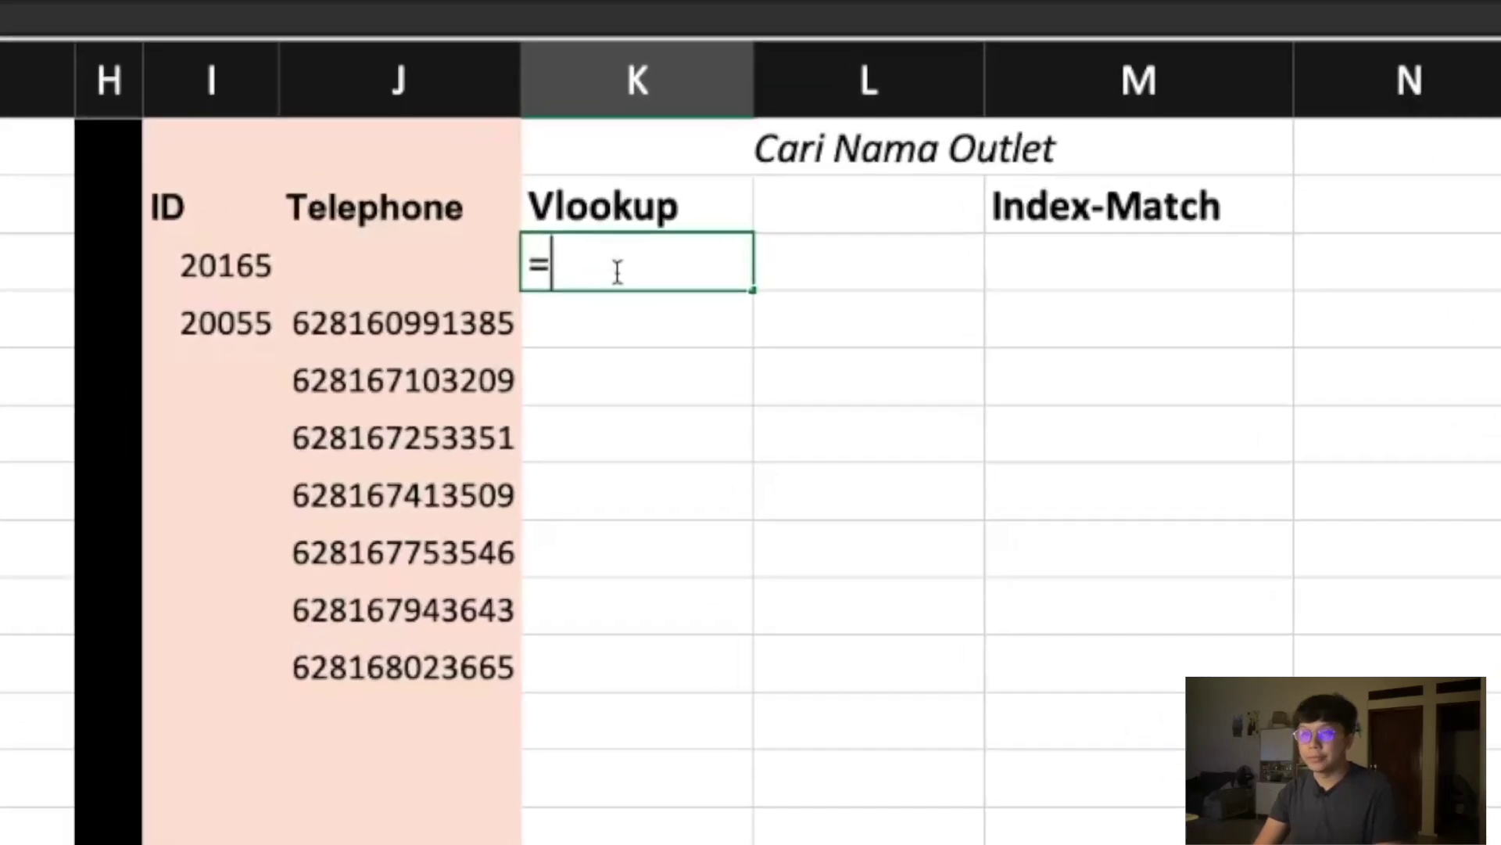
text(vl)
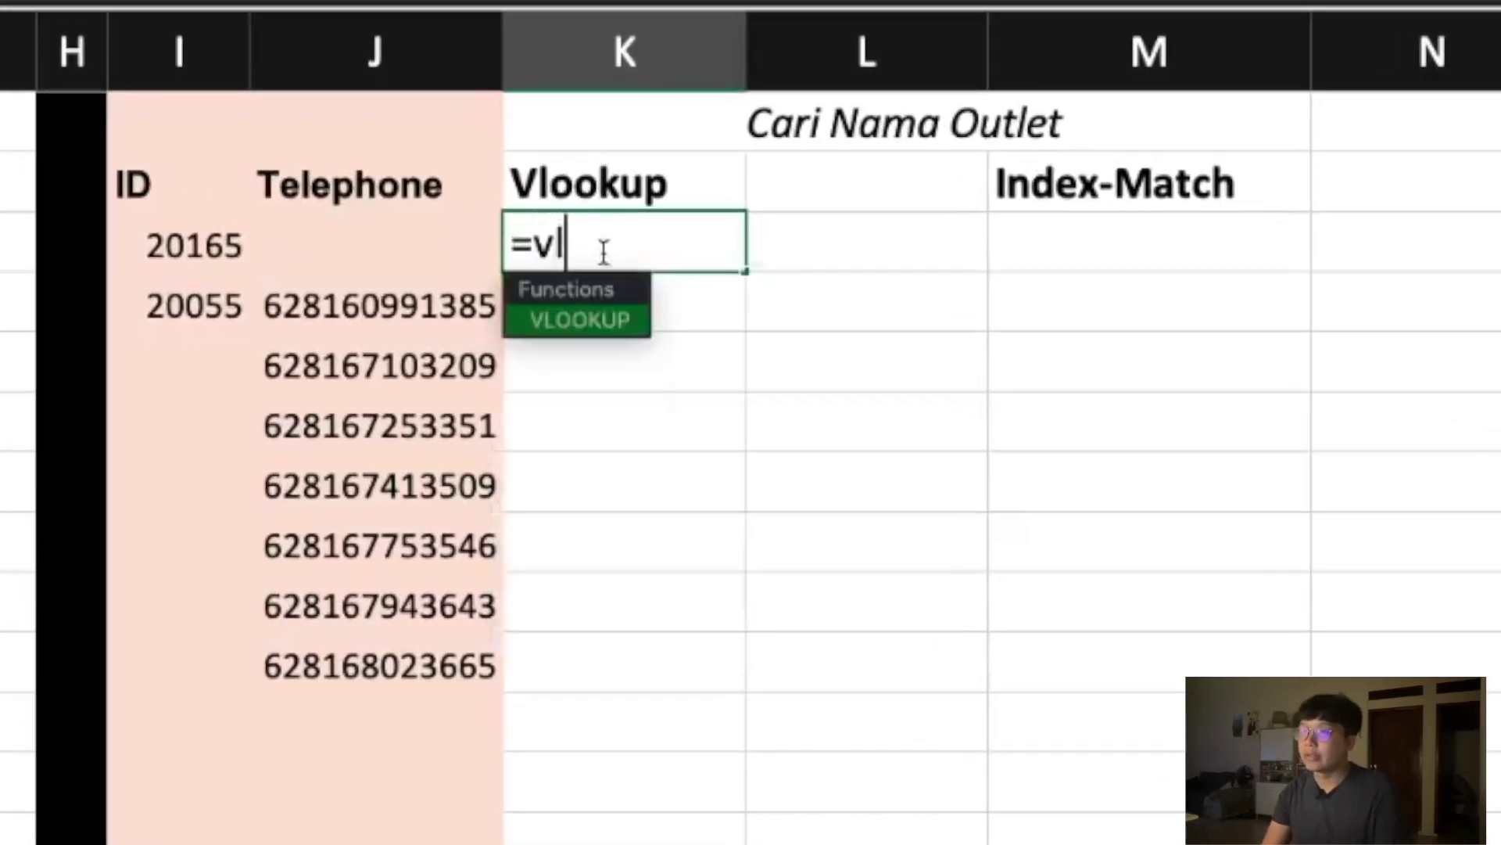
double_click(593, 317)
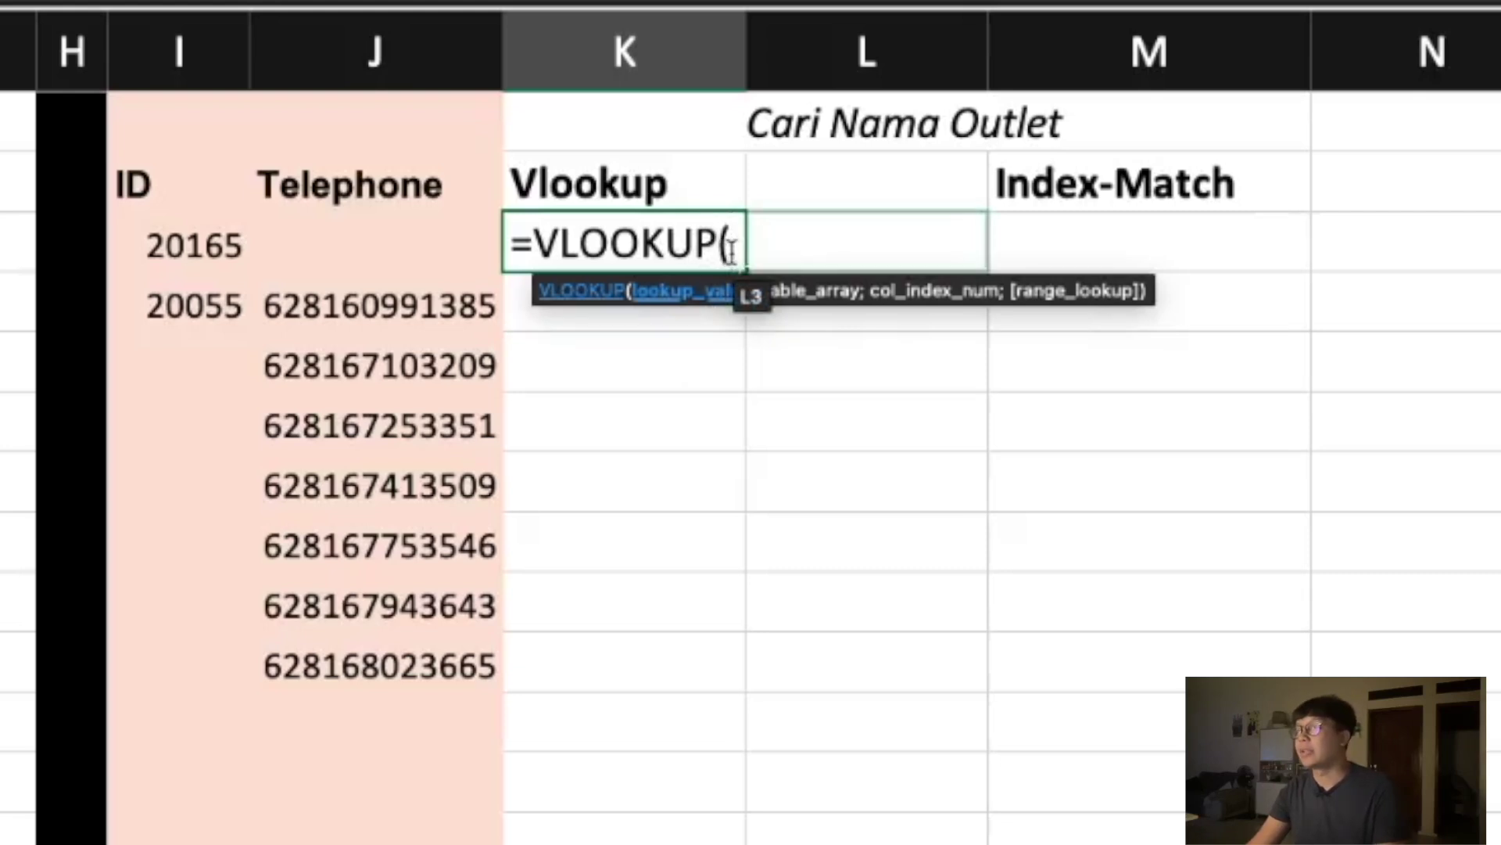
click(212, 249)
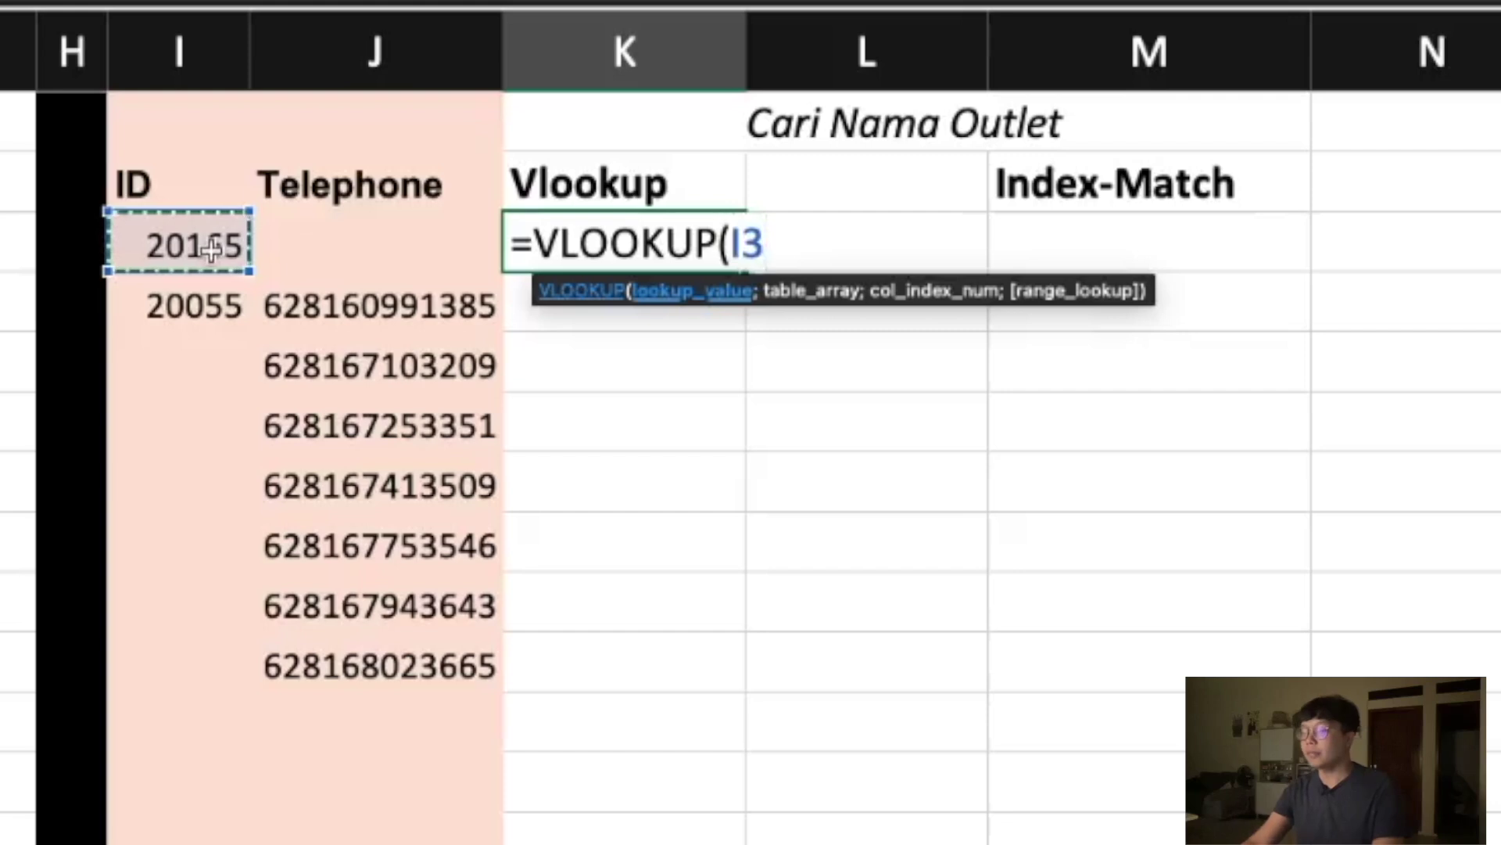
text(;)
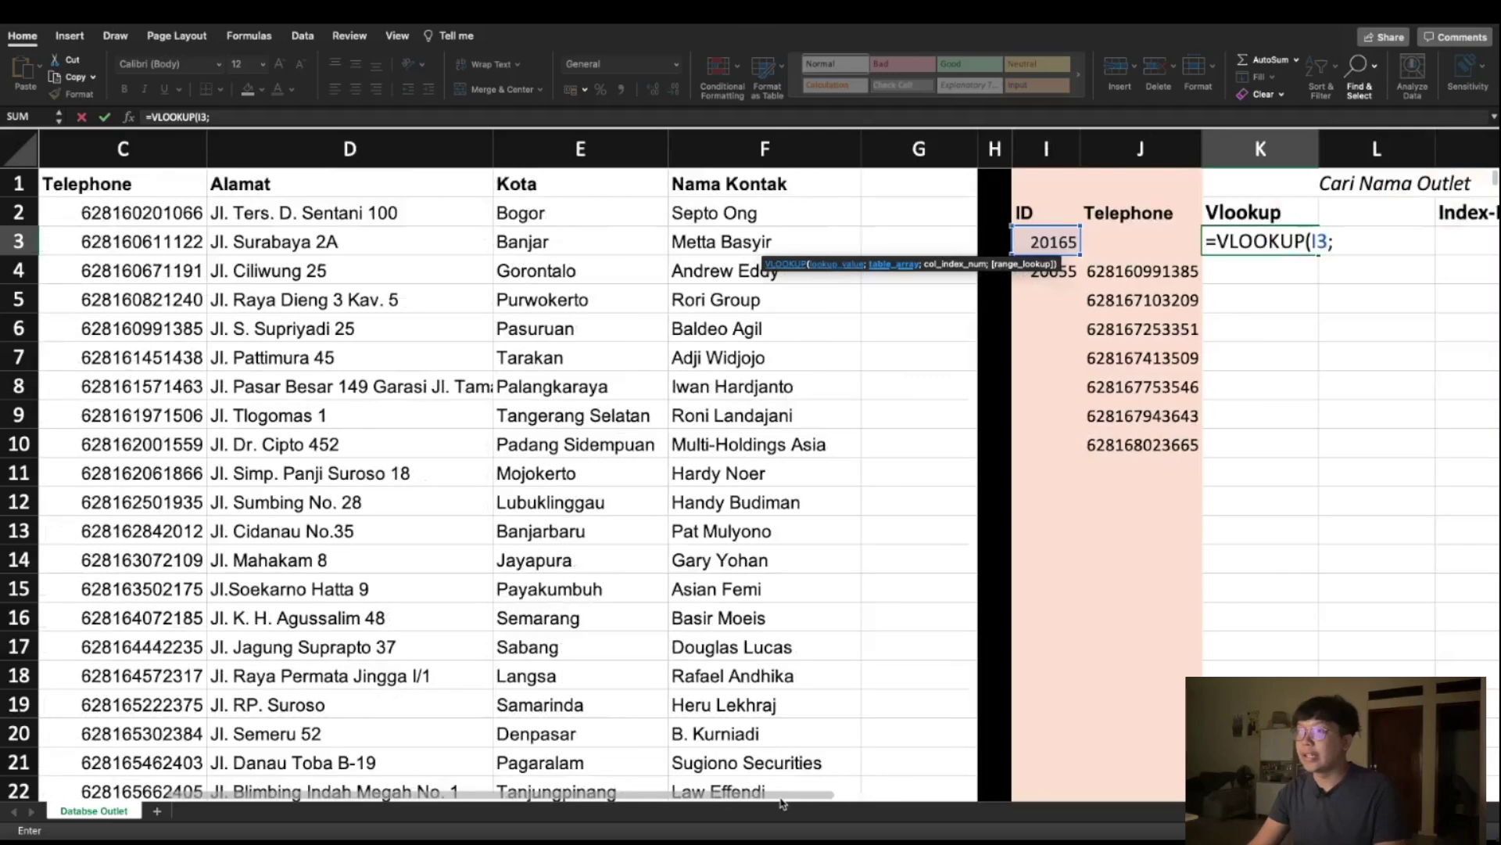
drag(782, 803, 661, 801)
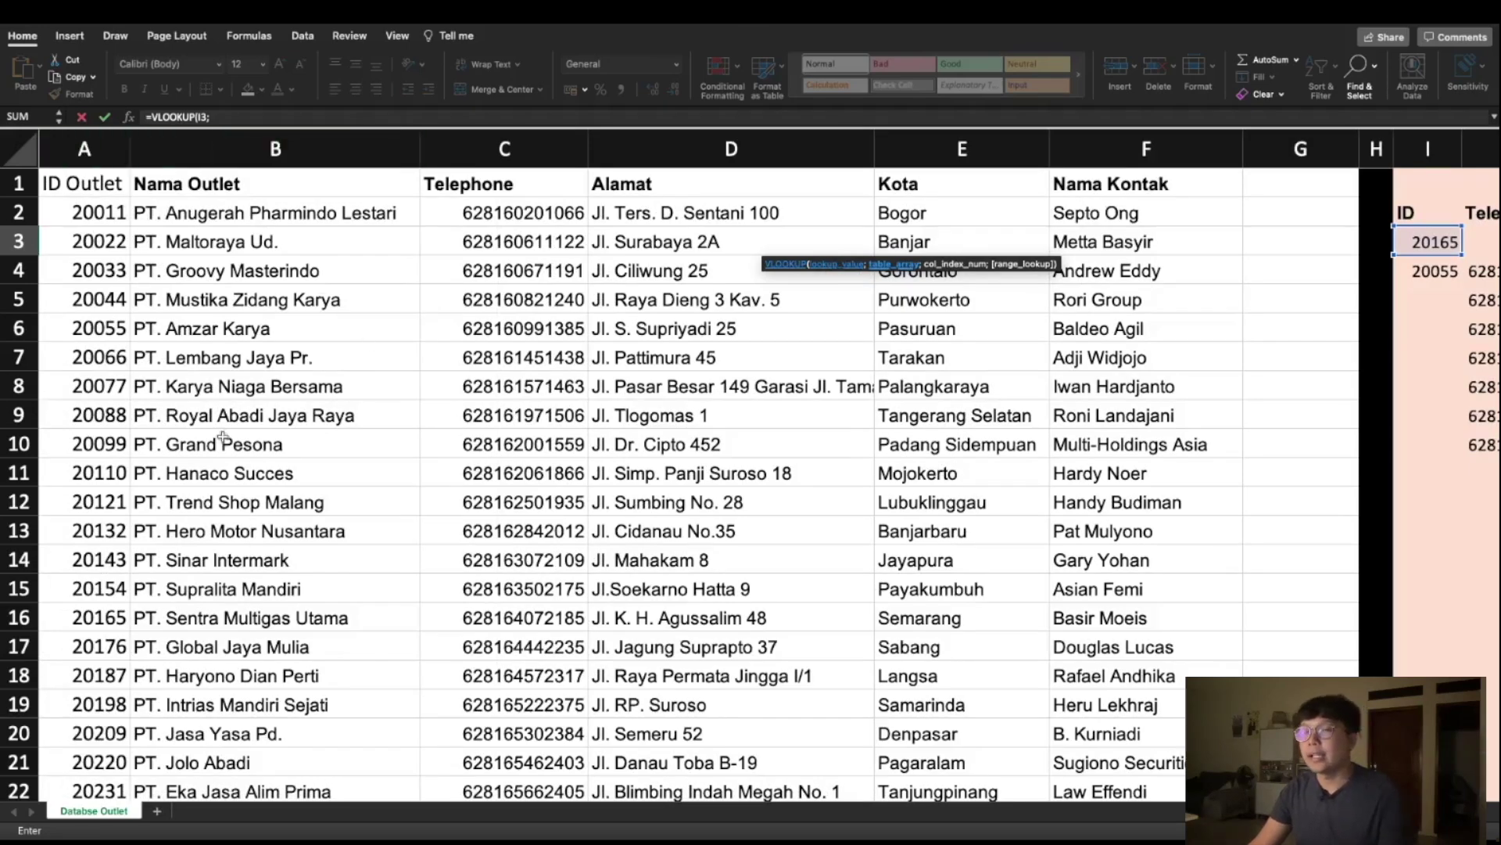
- Add columns A:B as the table array of the K3 VLOOKUP
scroll(223, 437, down, 4)
scroll(222, 438, down, 7)
scroll(241, 597, down, 3)
scroll(245, 596, up, 10)
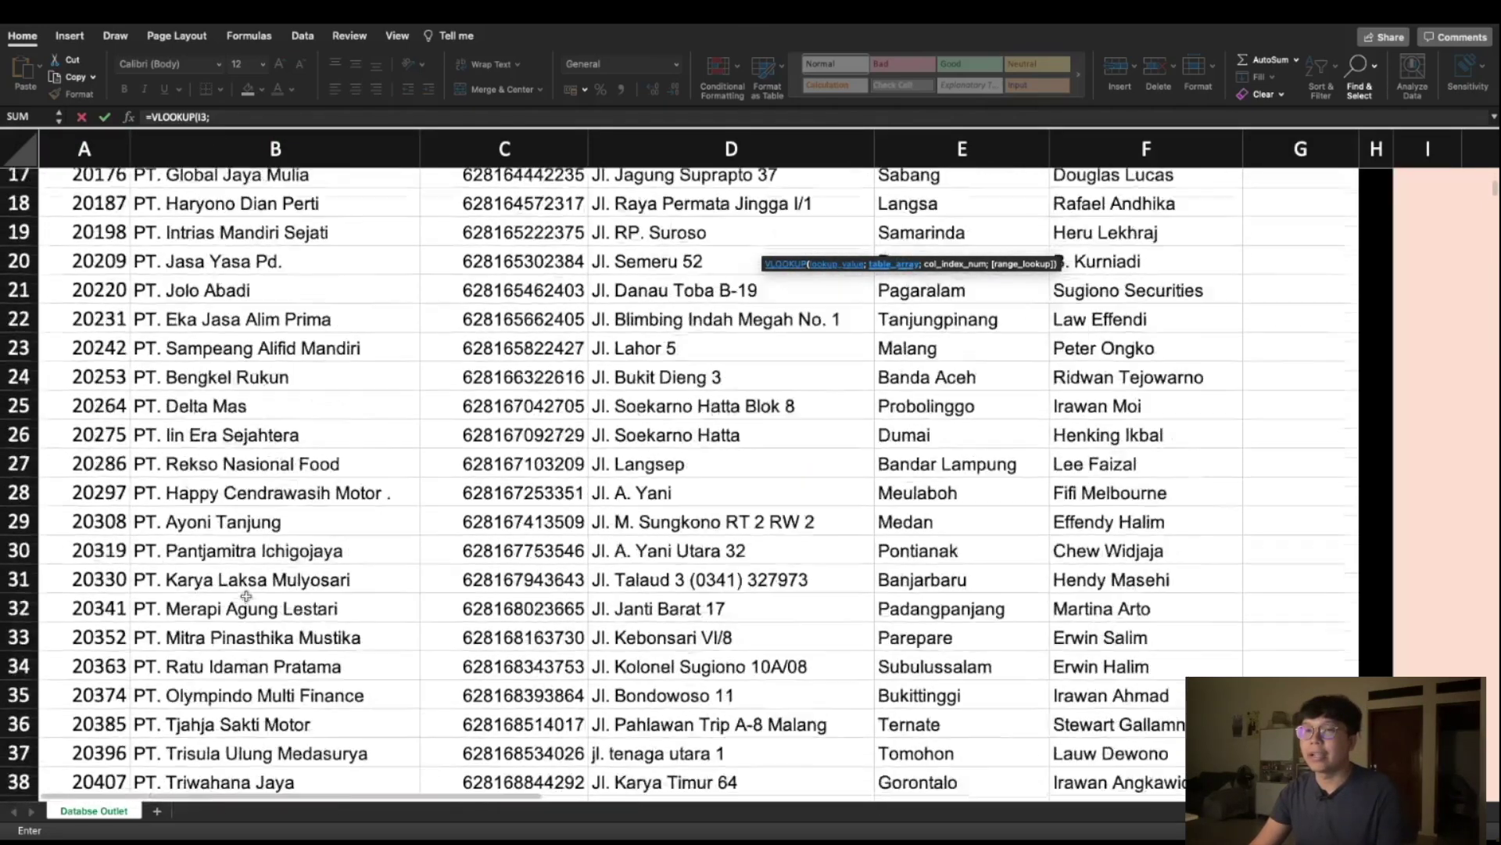
scroll(245, 596, up, 5)
mouse_move(110, 187)
mouse_down()
mouse_move(615, 293)
mouse_move(189, 258)
mouse_up()
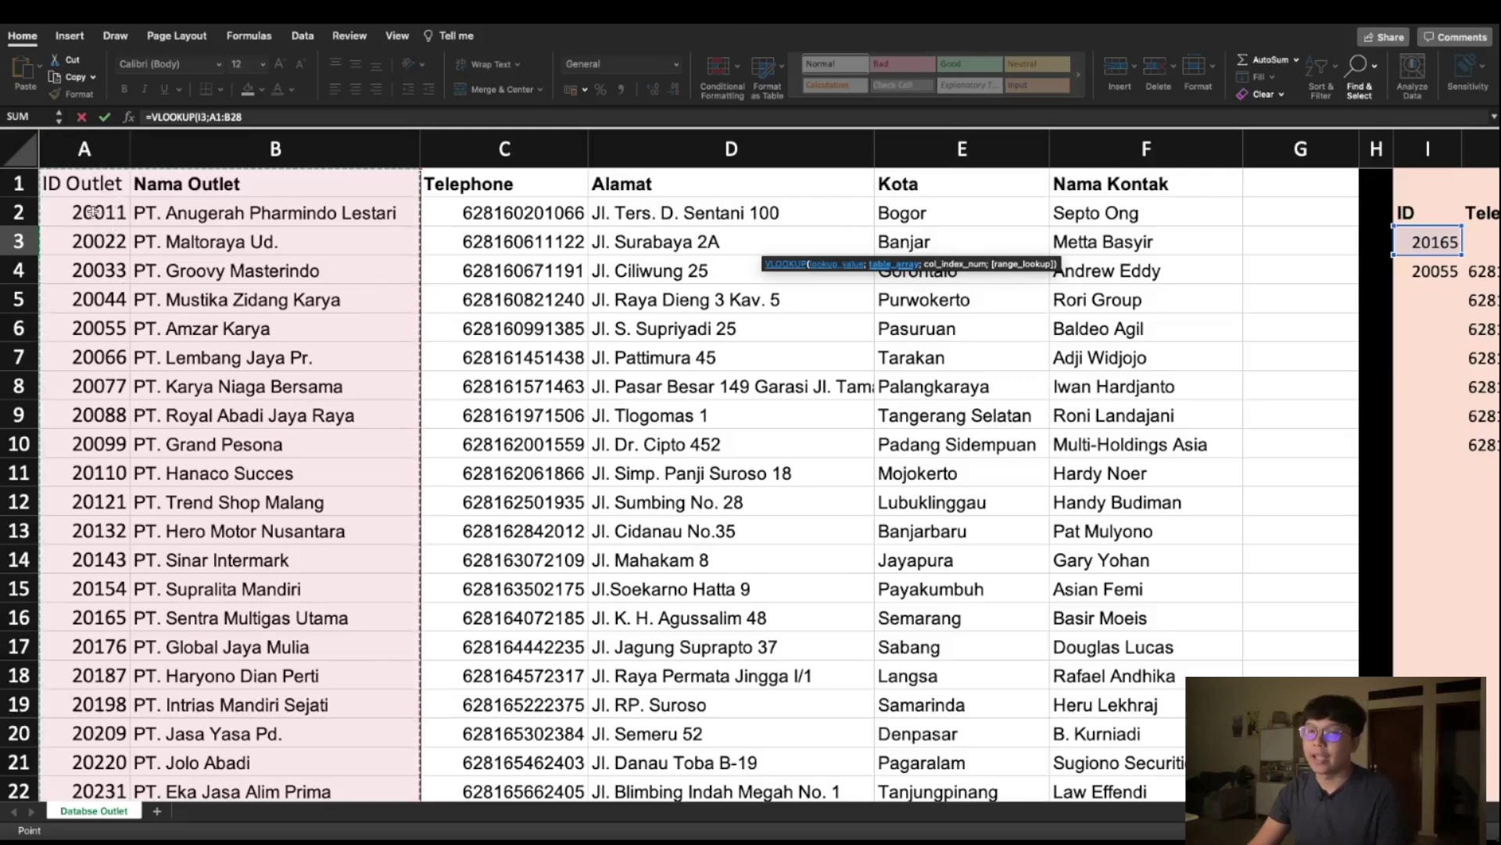
click(92, 145)
mouse_move(112, 148)
mouse_down()
mouse_move(96, 135)
mouse_move(326, 177)
mouse_up()
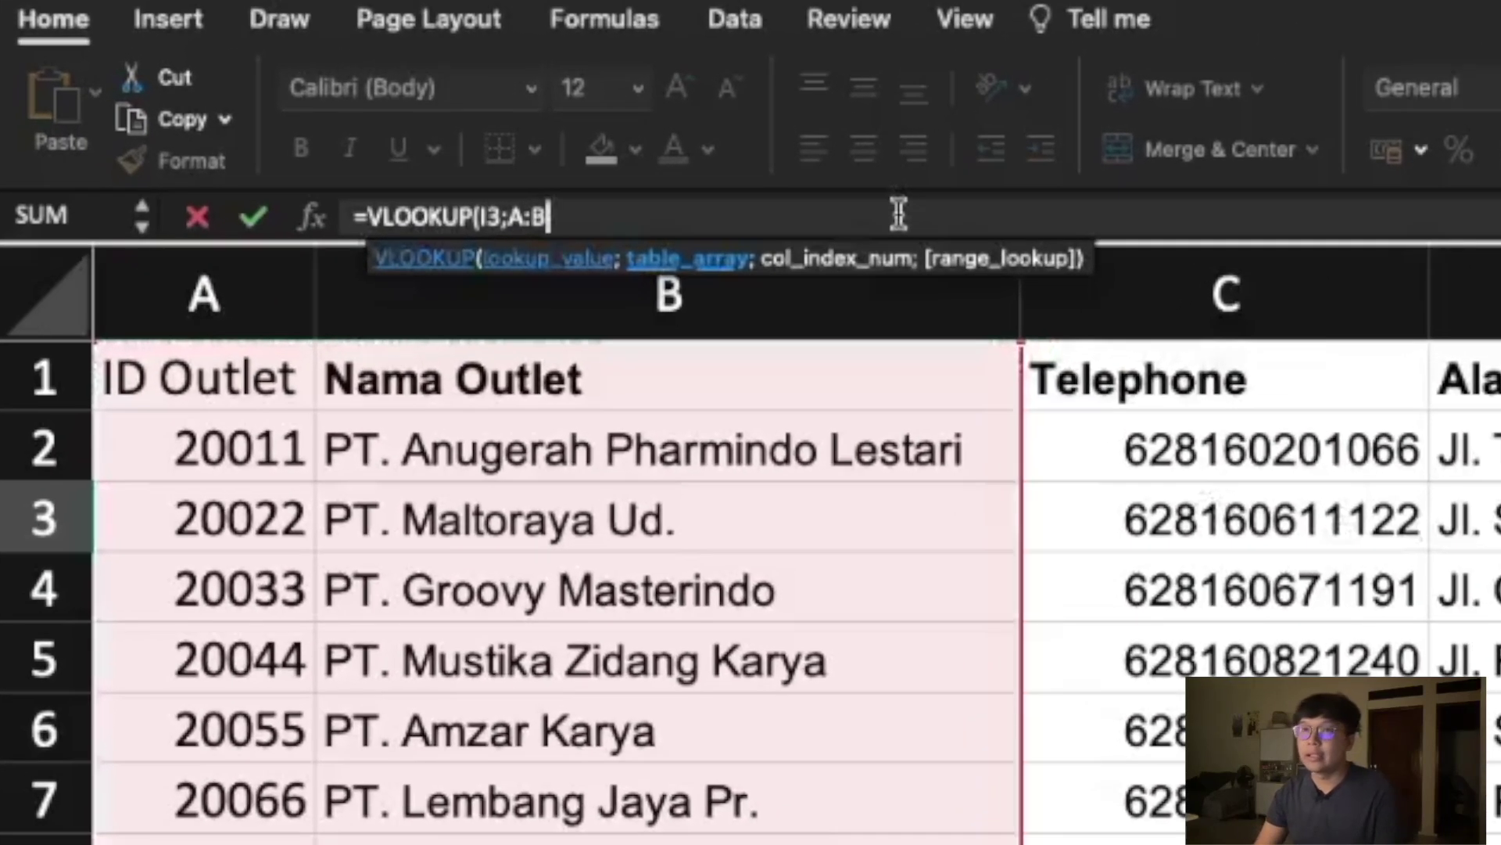
text(;)
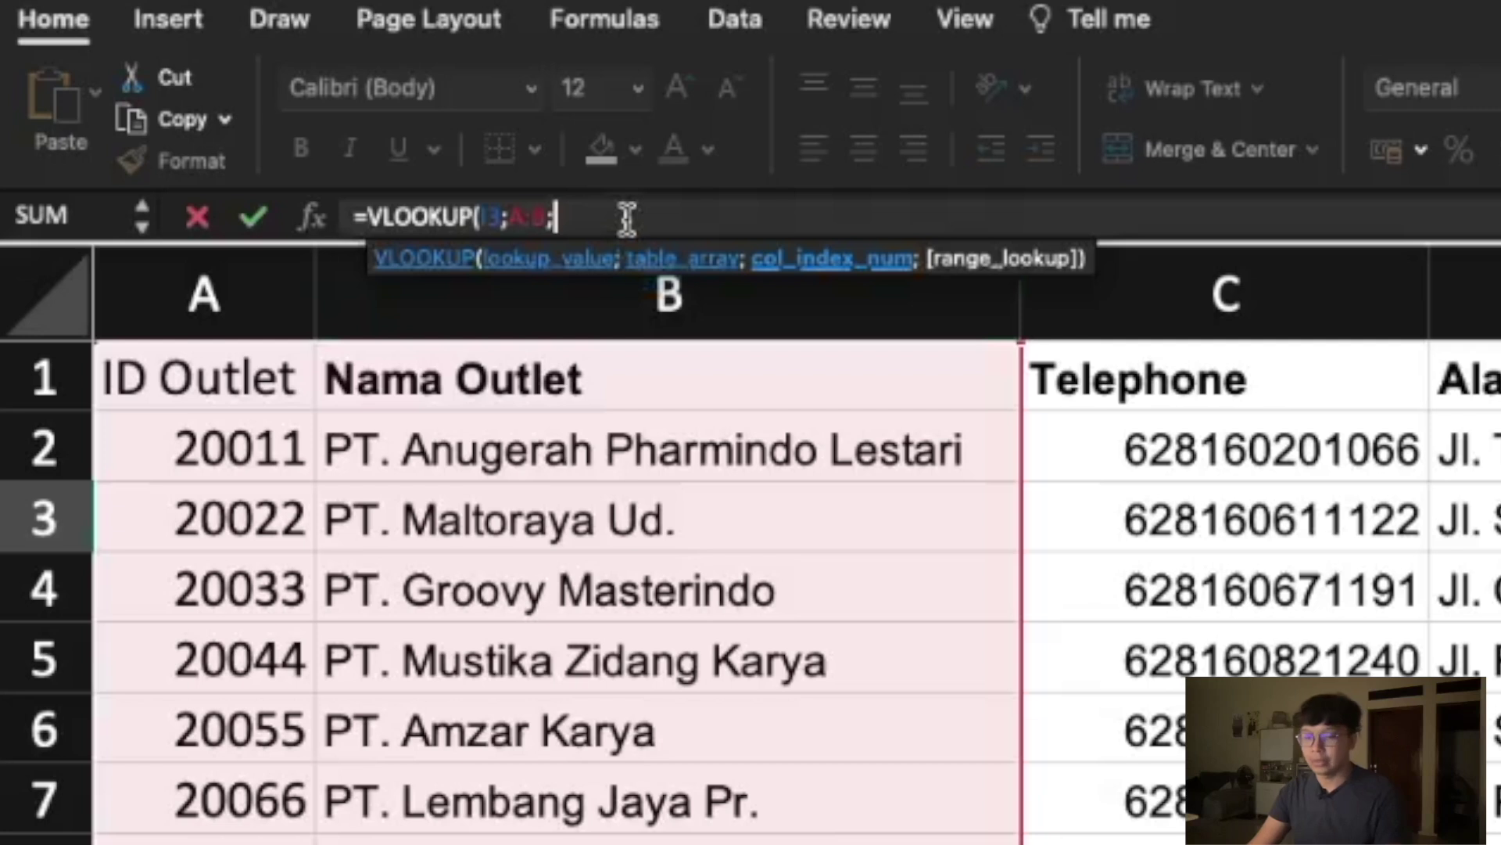
- Finish with column index 2 and exact match 0, returning PT. Sentra Multigas Utama
text(2)
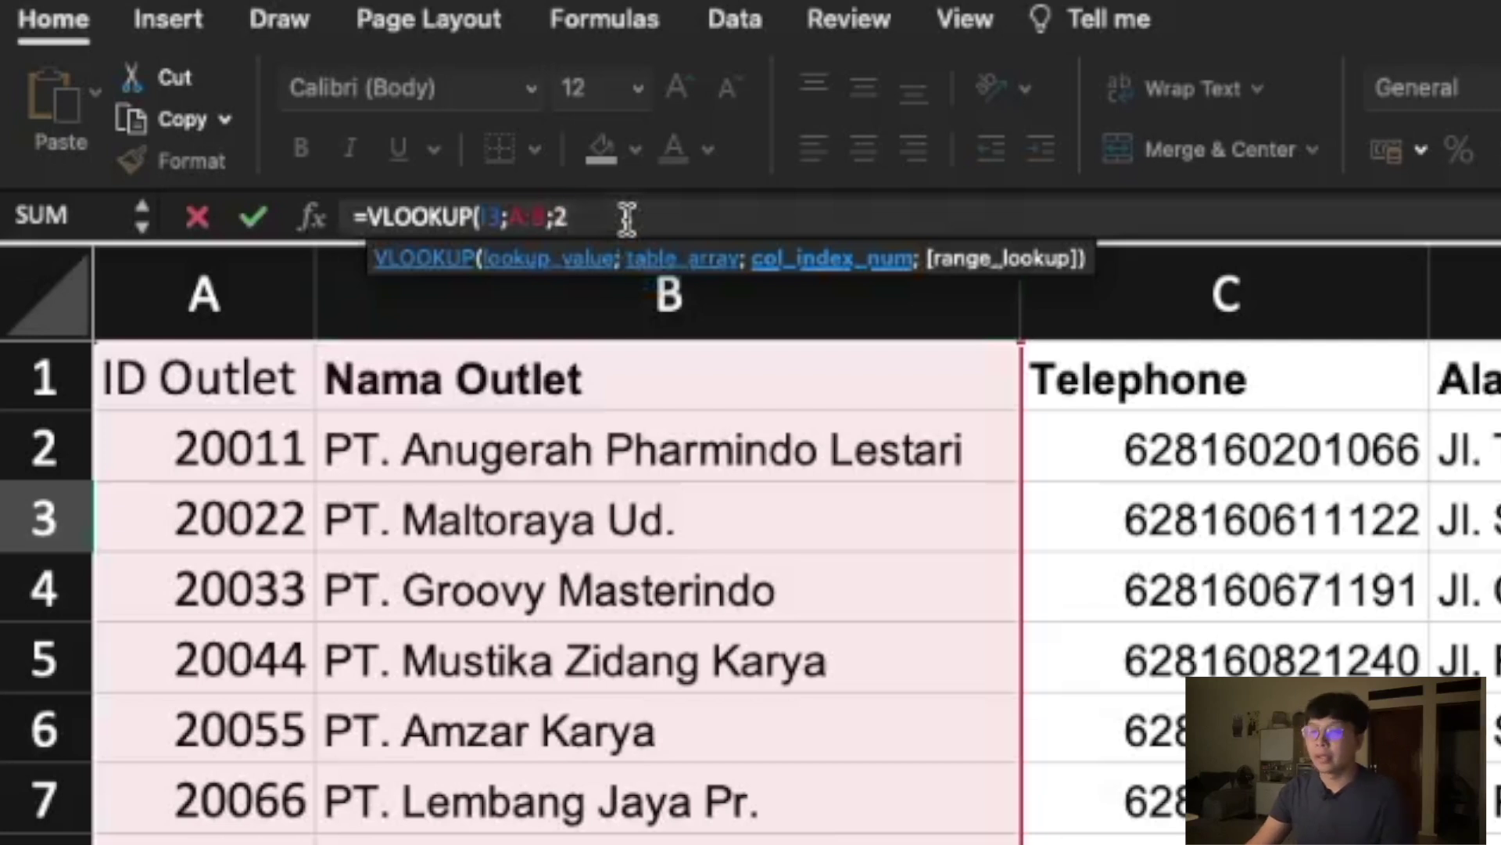
text(;)
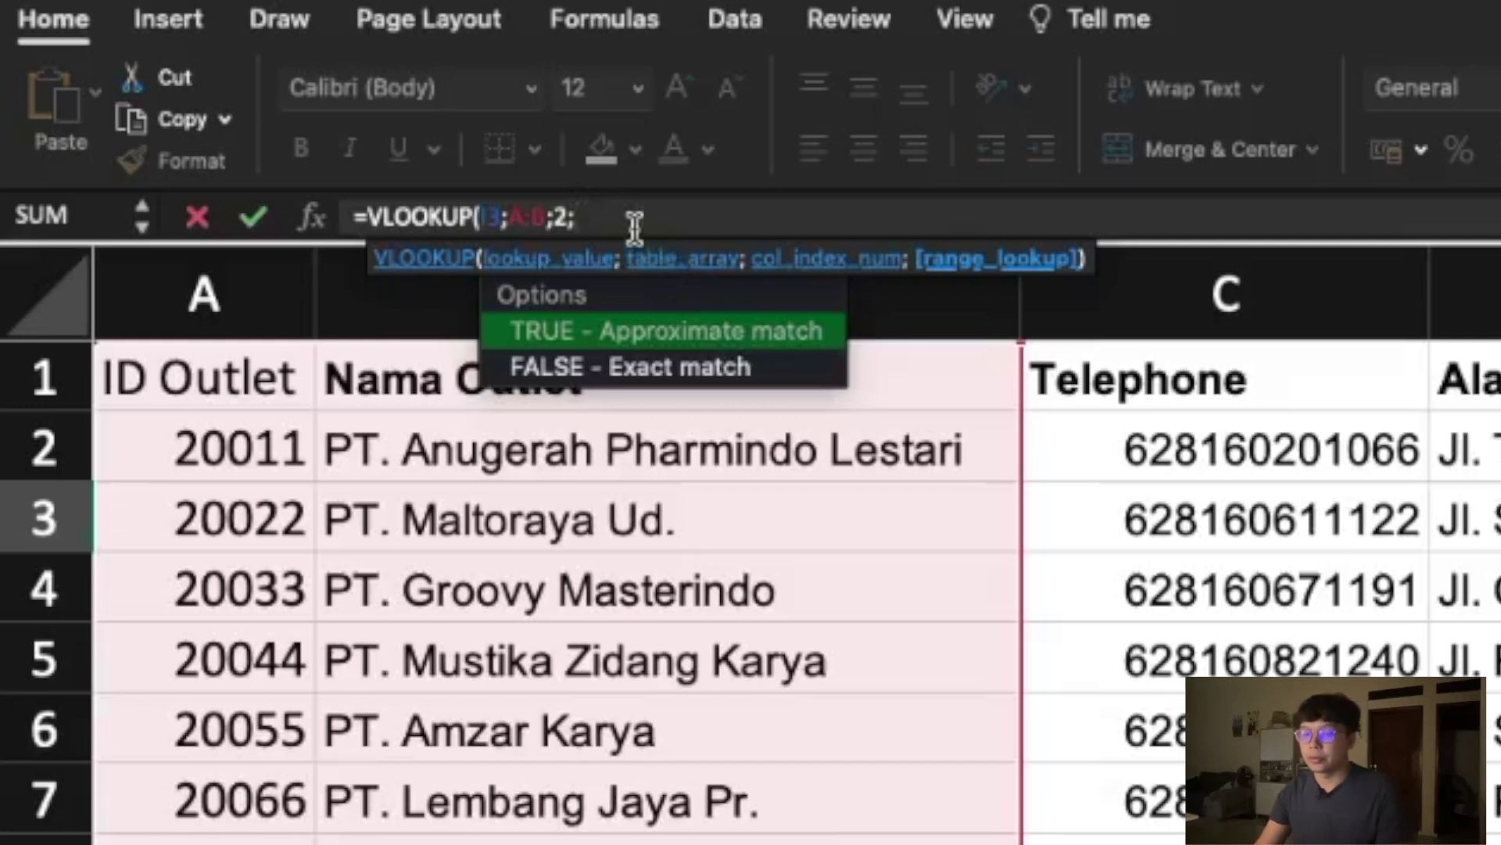
text(false)
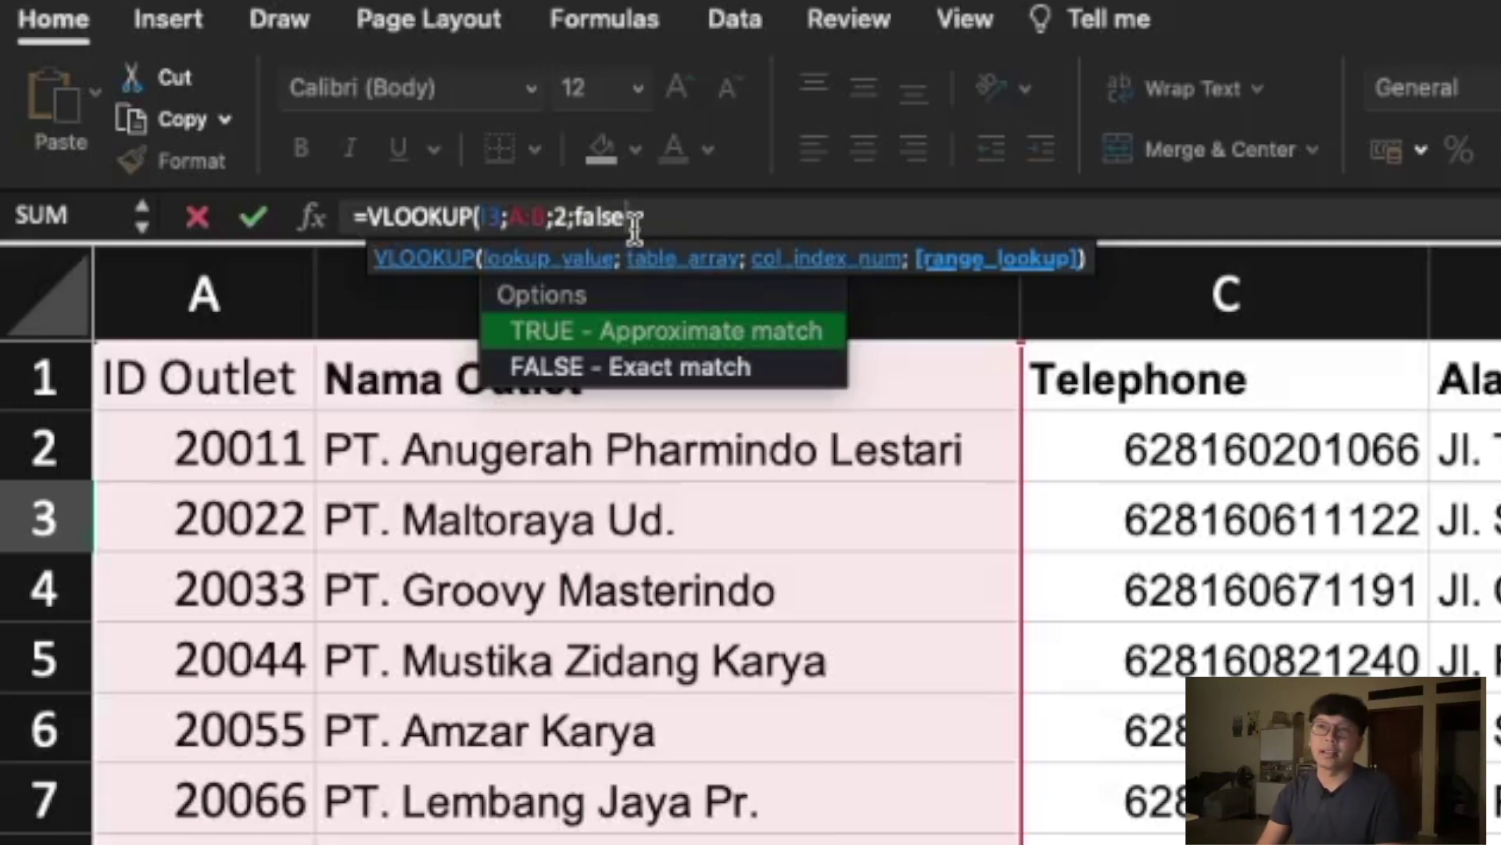
key(BackSpace)
key(BackSpace)
key(BackSpace)
key(BackSpace)
key(BackSpace)
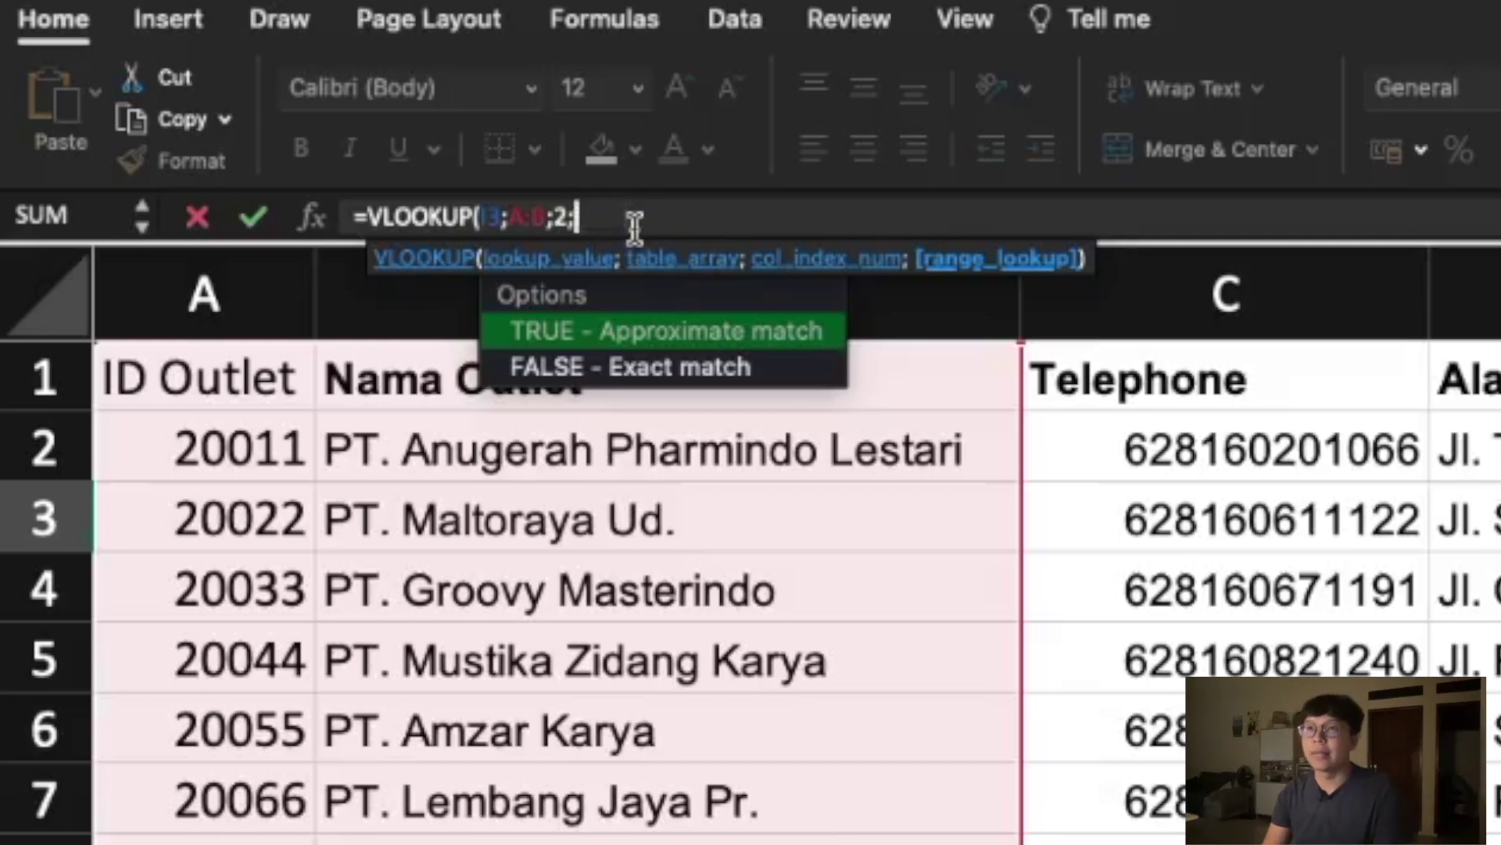
text(0)
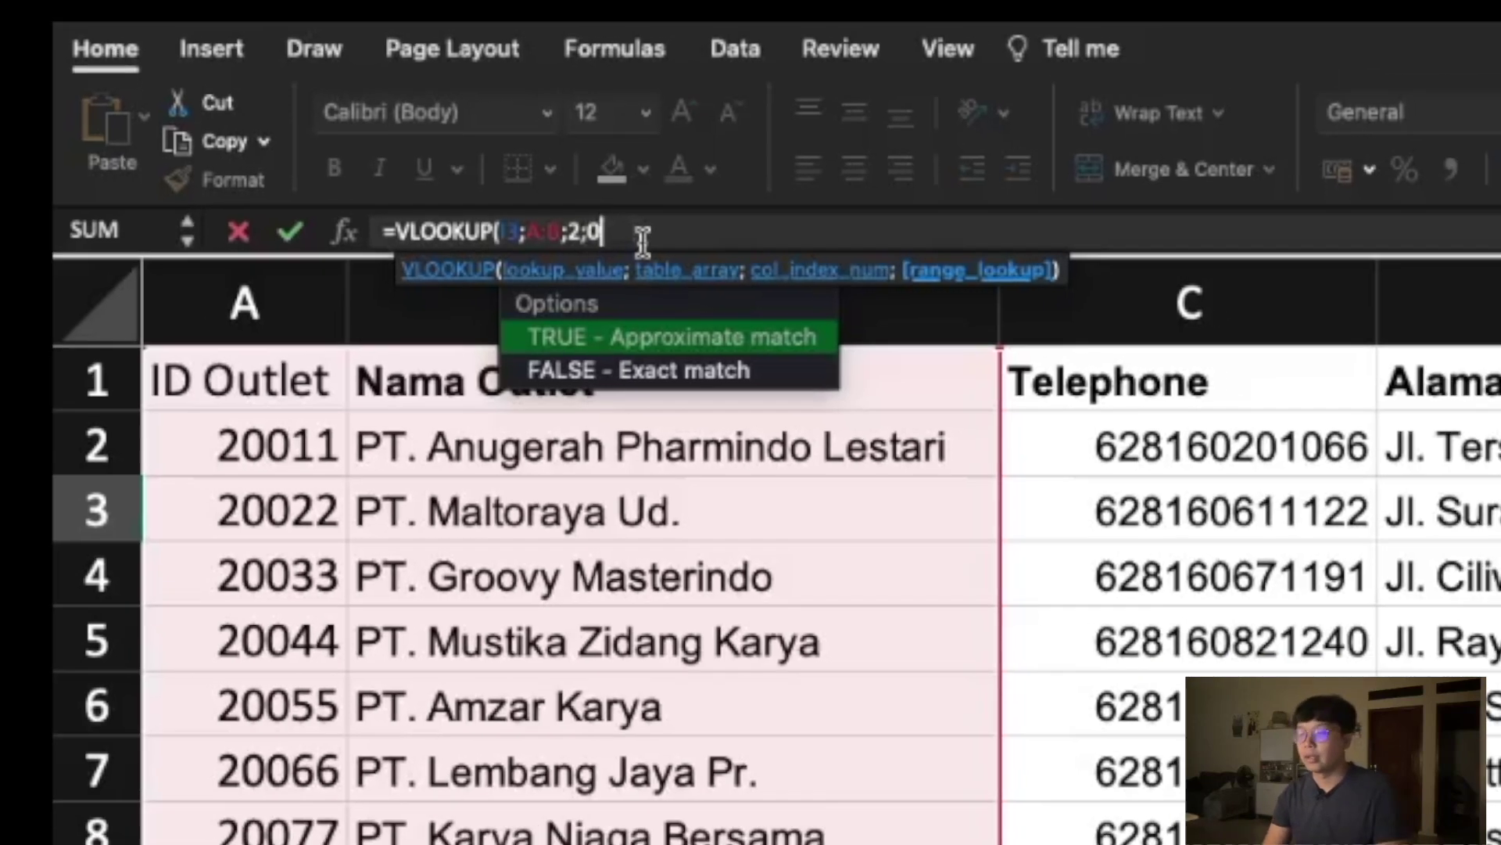
text())
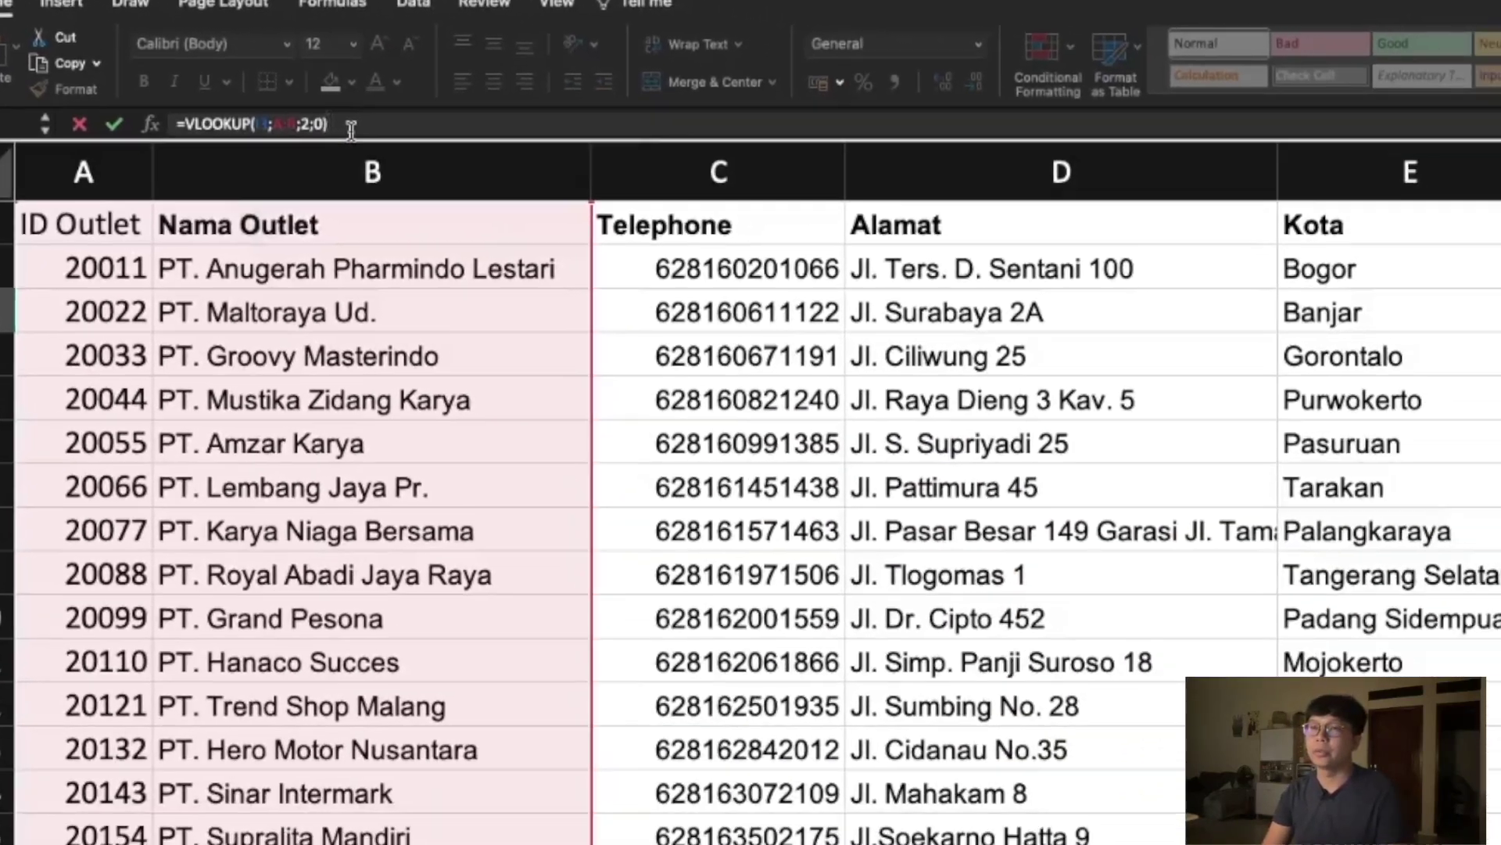
key(Return)
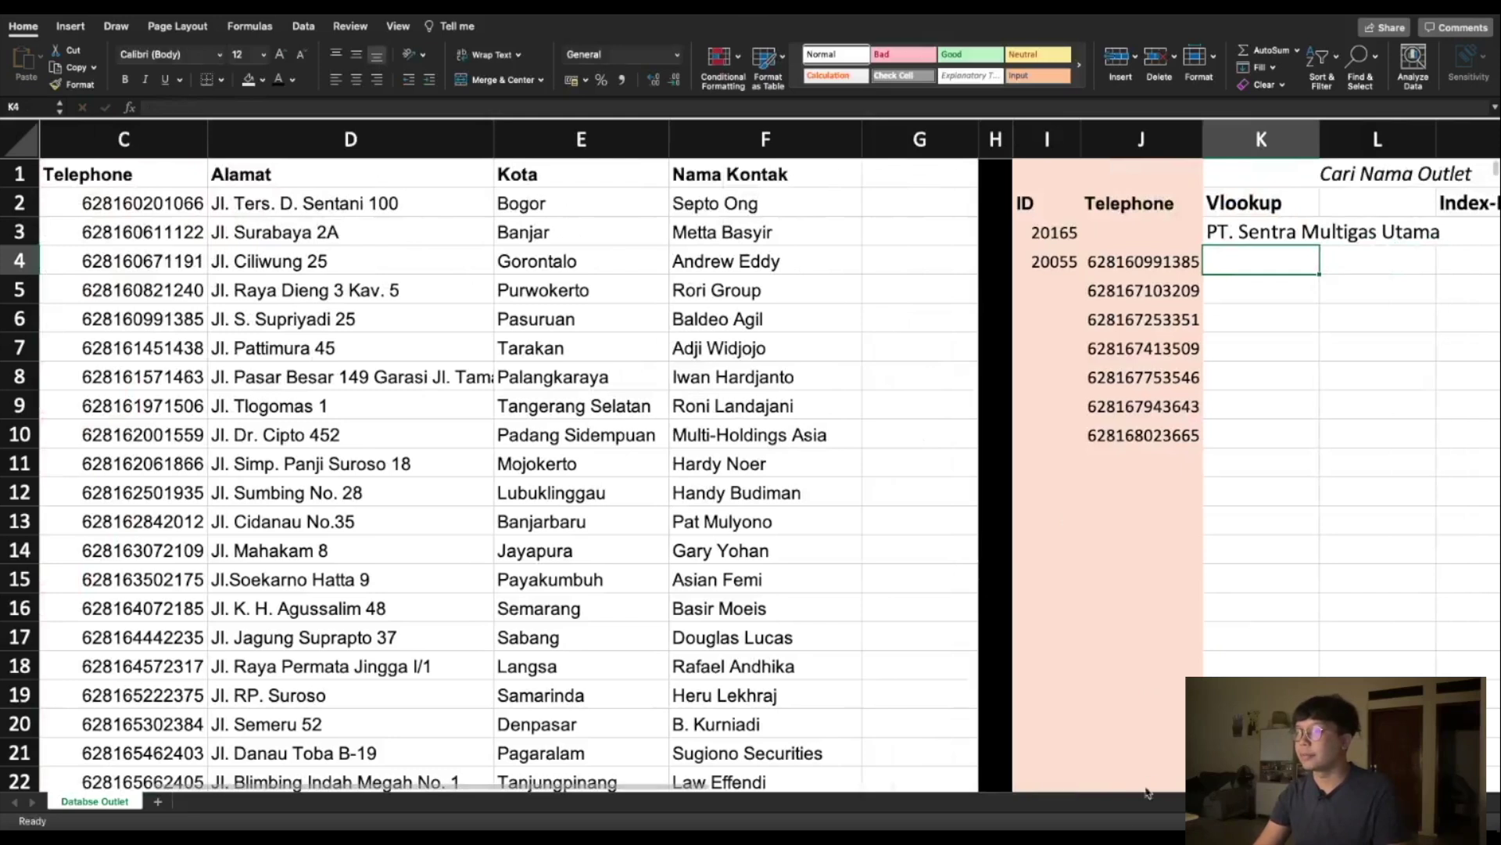
drag(681, 783, 732, 783)
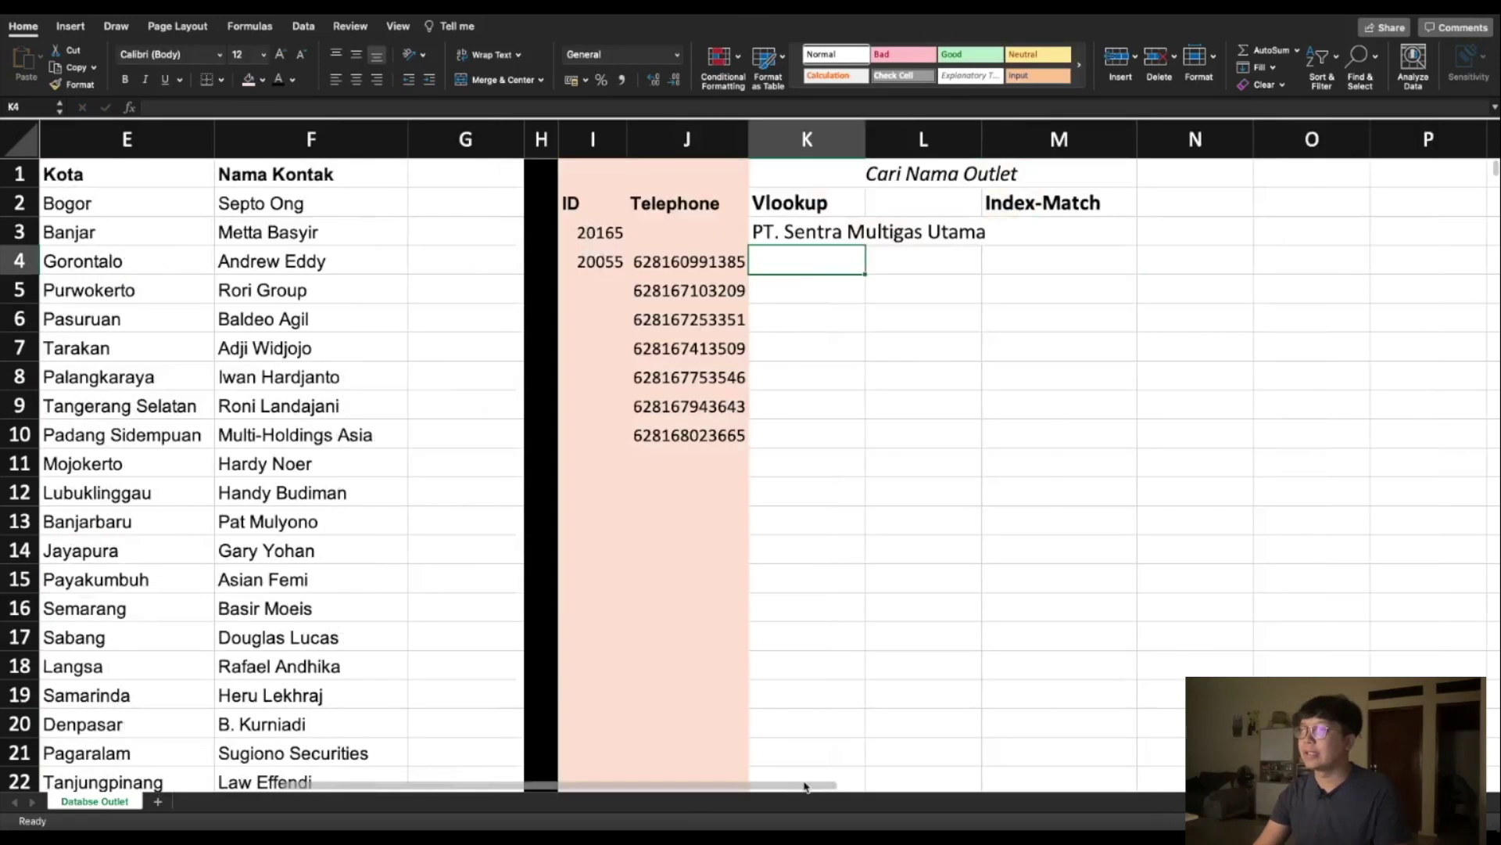
click(910, 232)
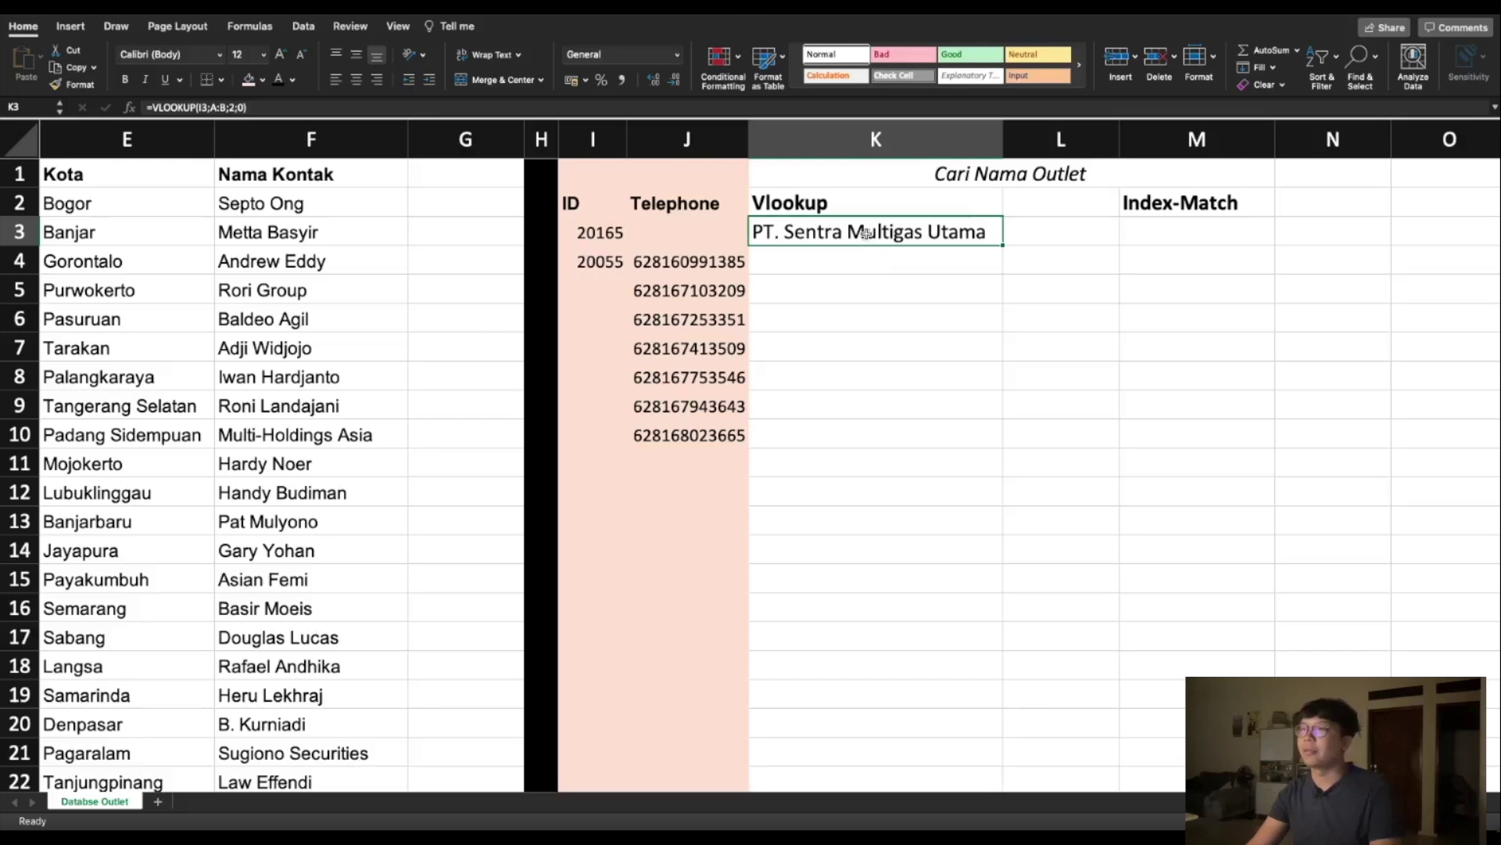
click(881, 317)
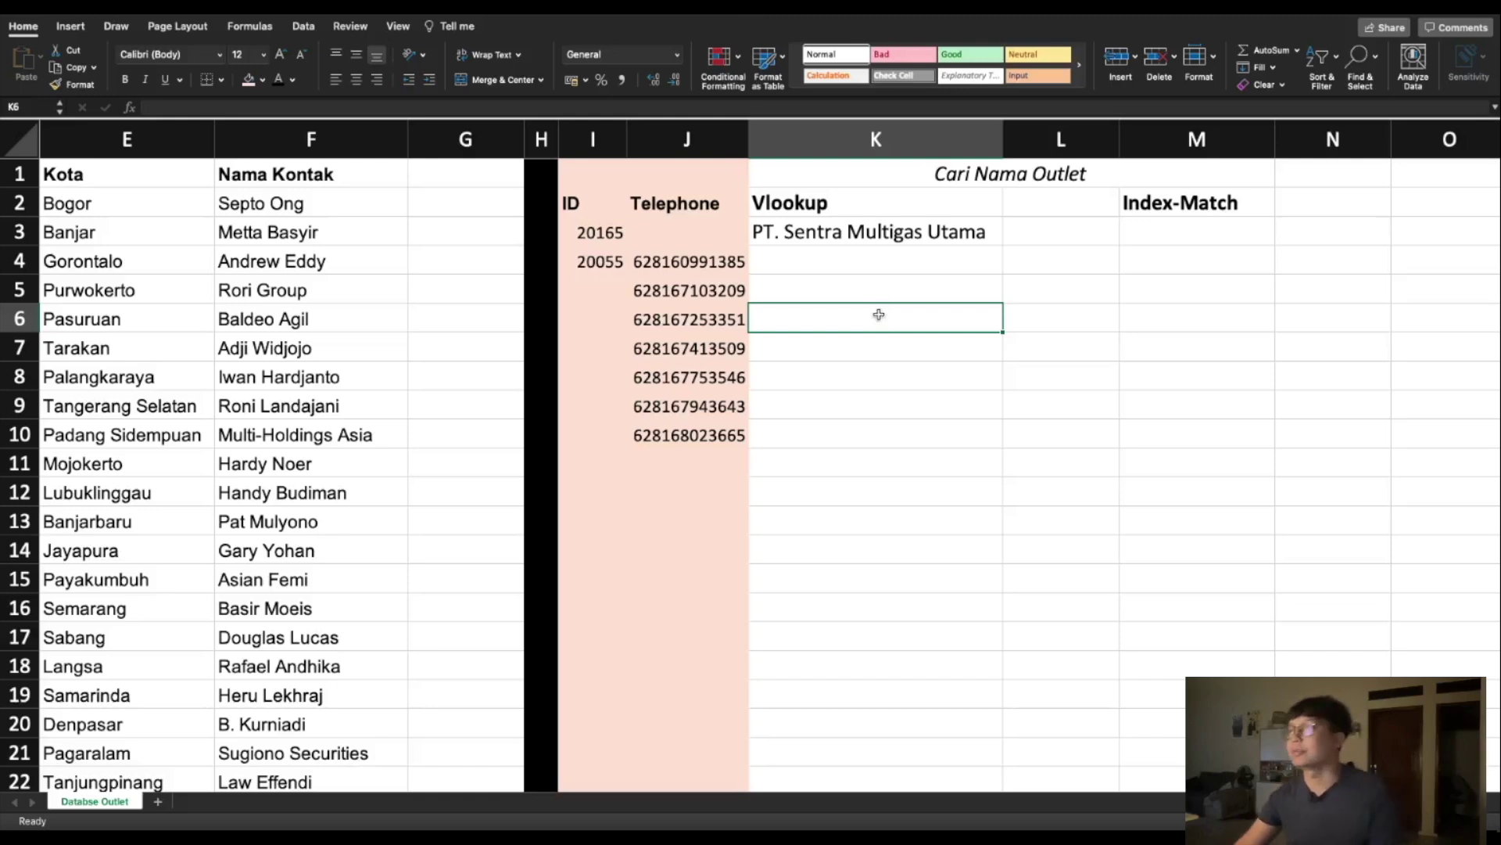
mouse_move(812, 786)
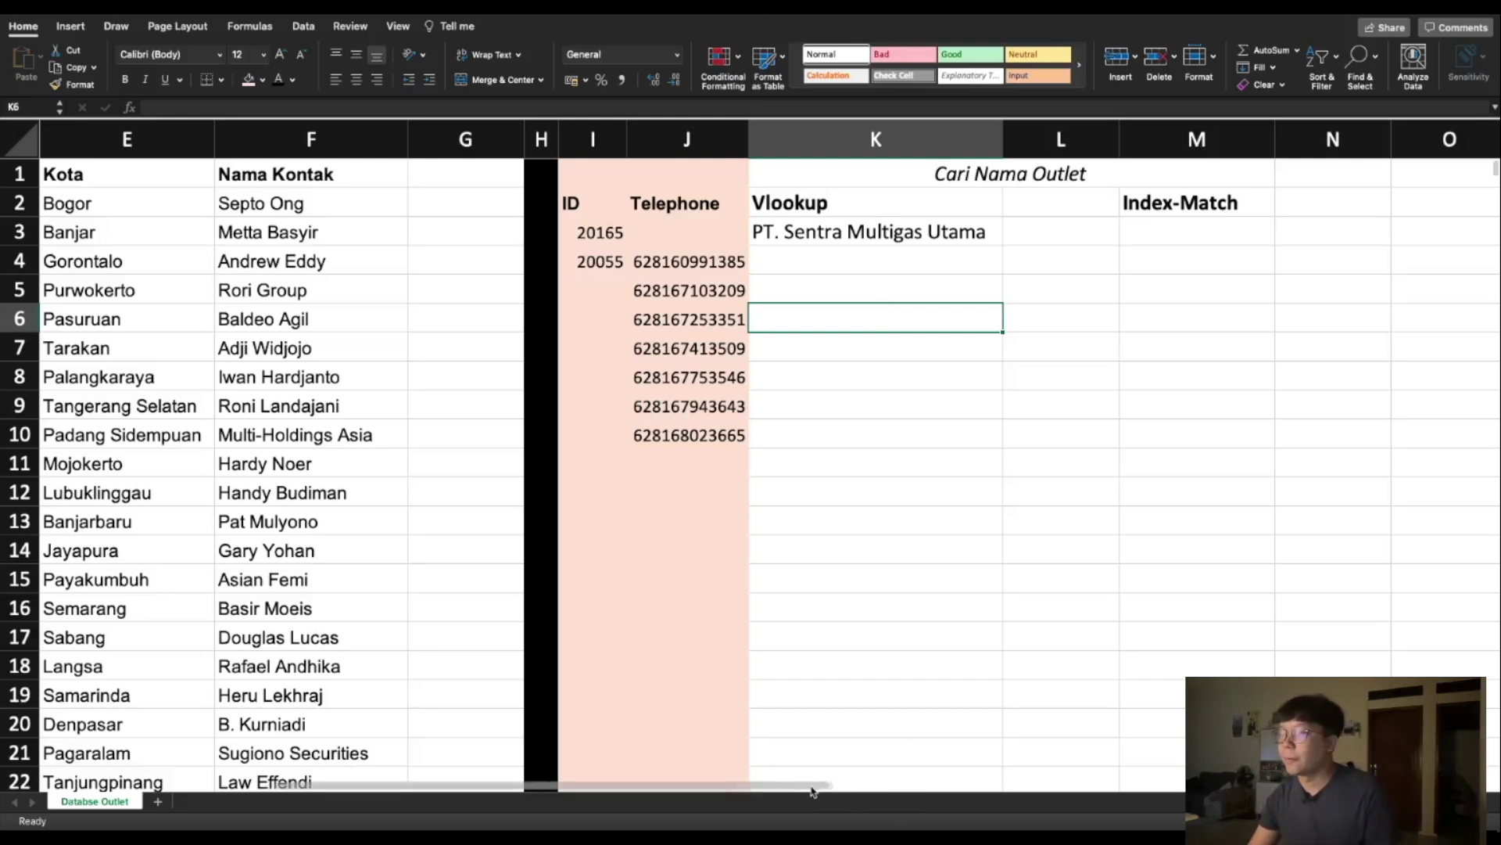
scroll(806, 789, right, 3)
scroll(889, 553, right, 2)
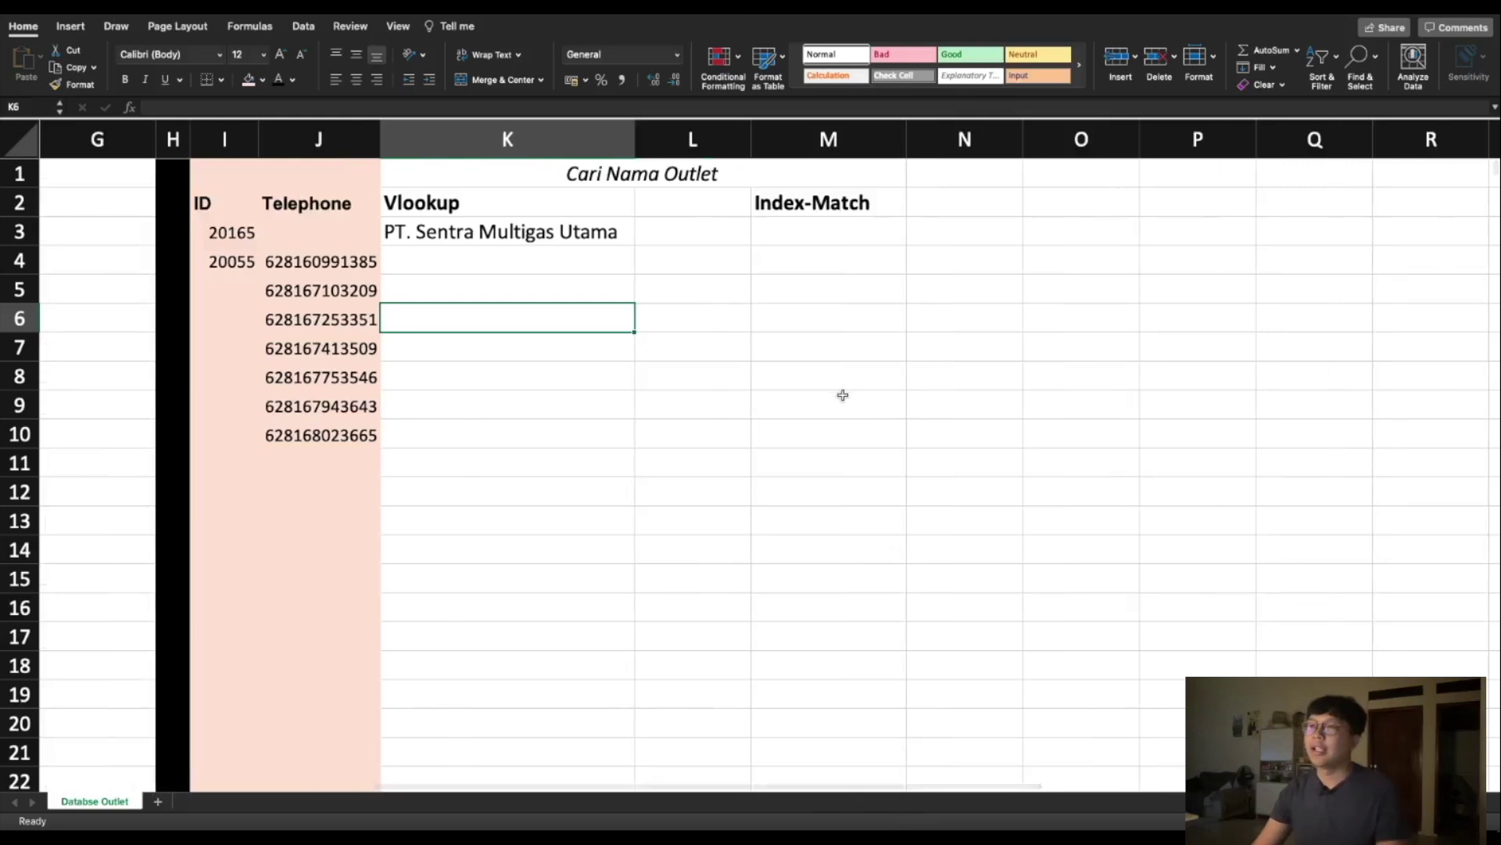
click(821, 233)
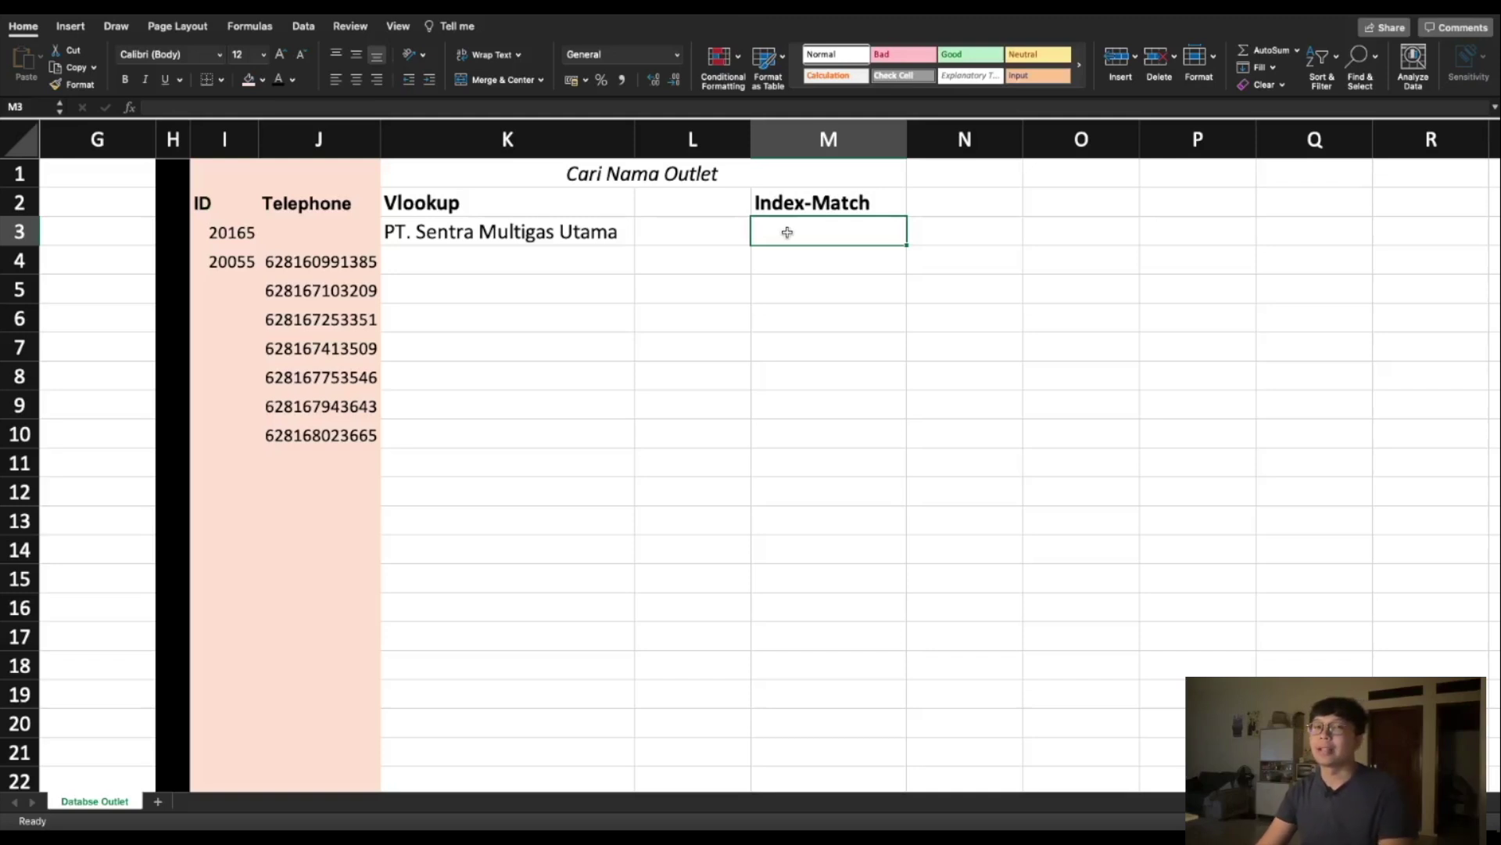
click(805, 306)
- Start =MATCH(I3;A:A; in M3 to search column A for ID 20165
click(813, 232)
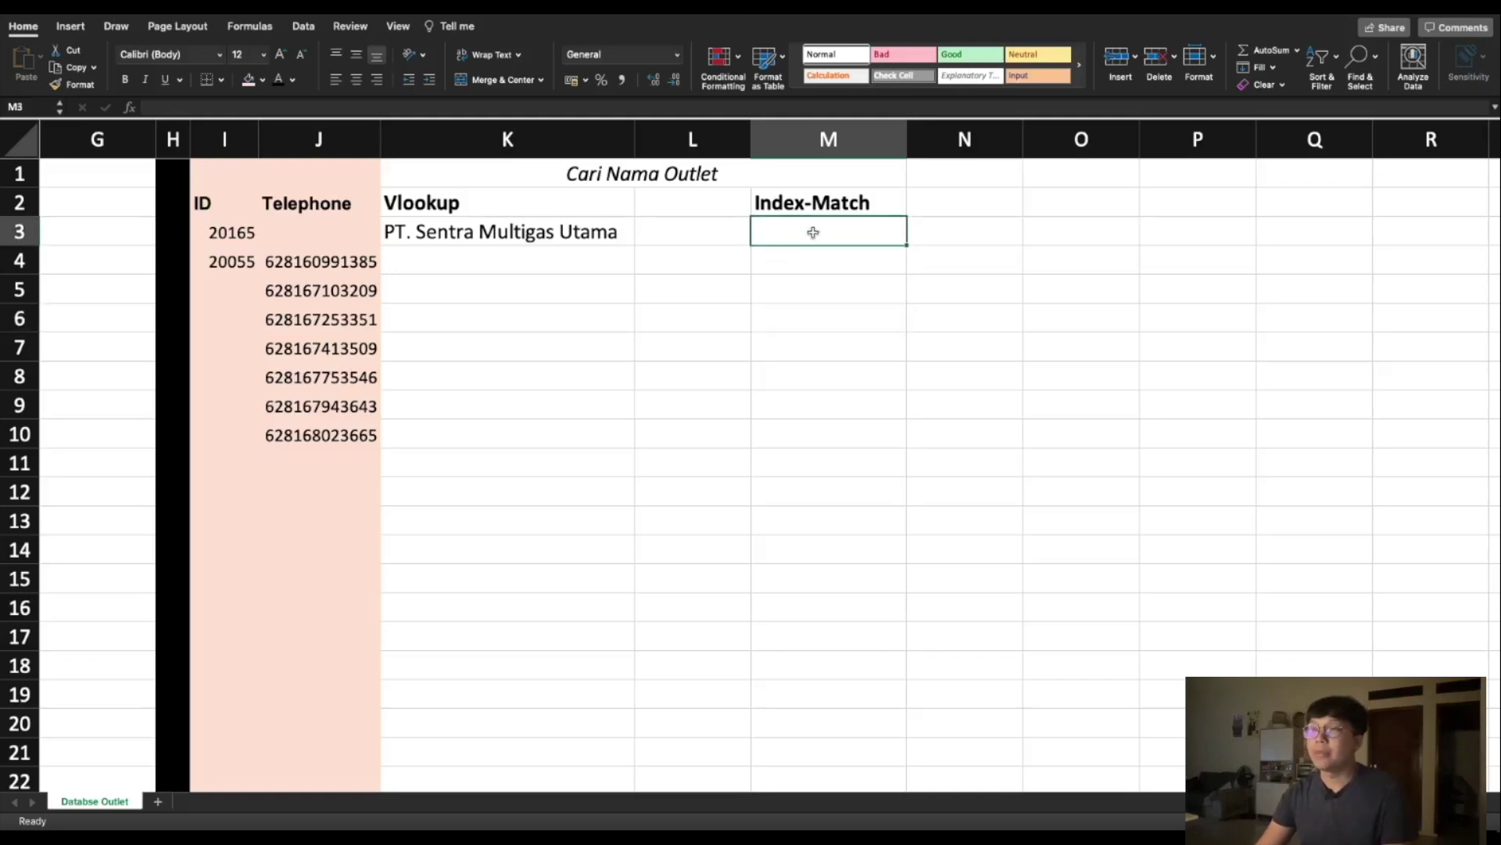
text(=)
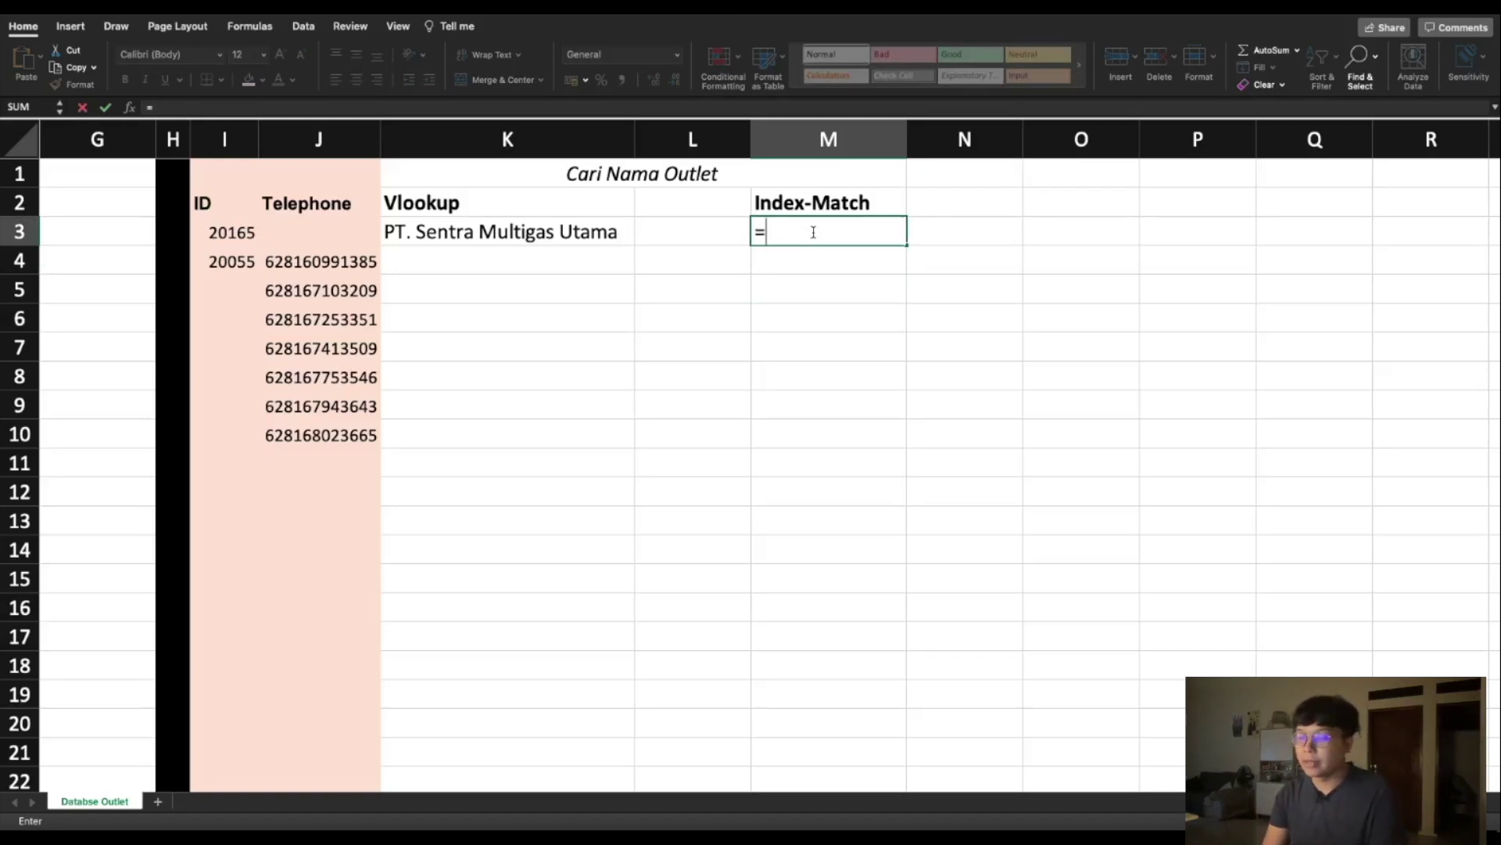
text(match()
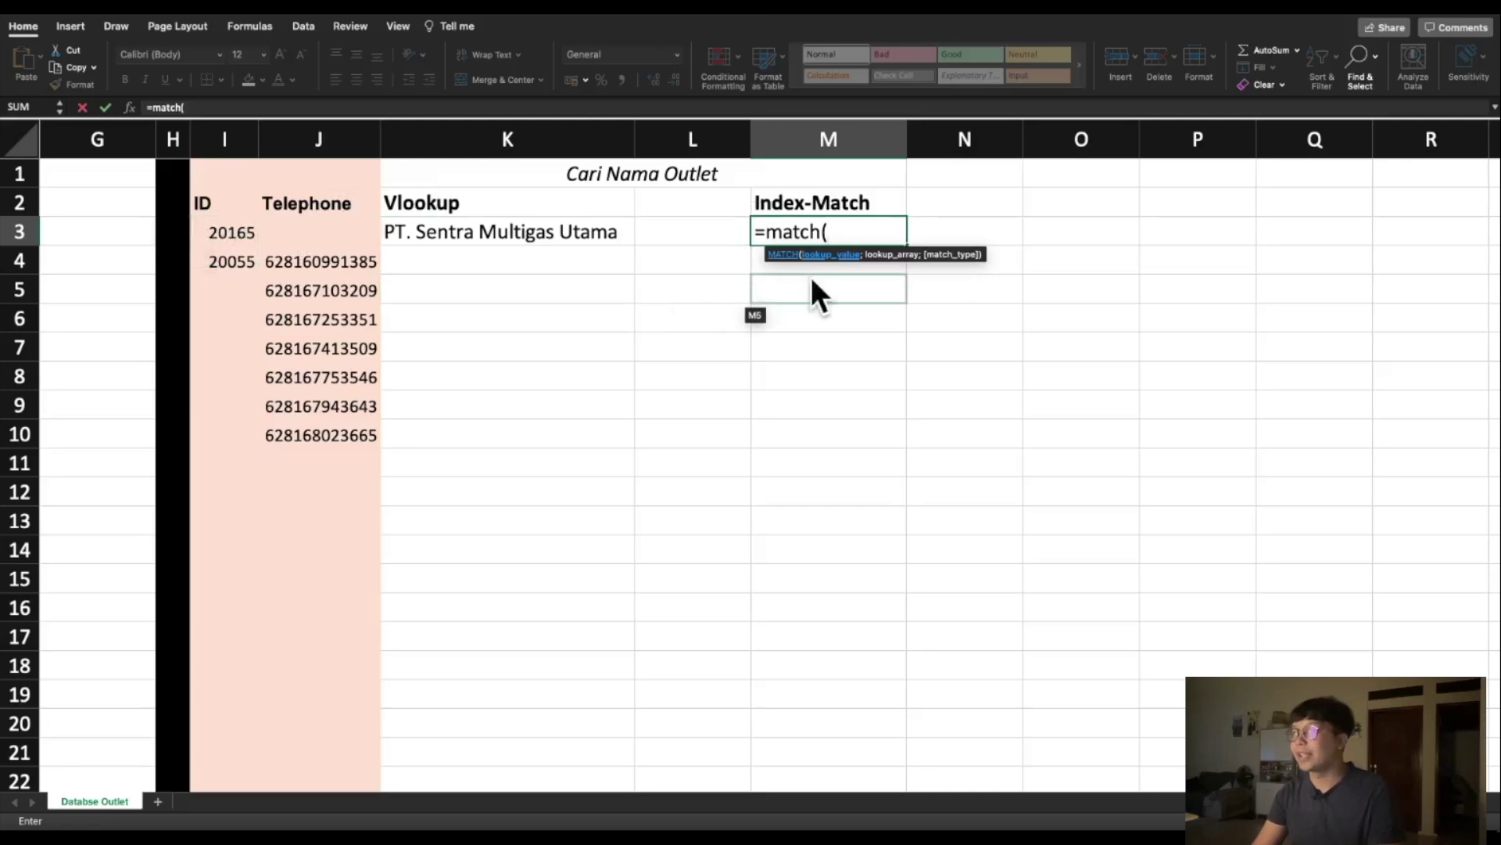
click(242, 233)
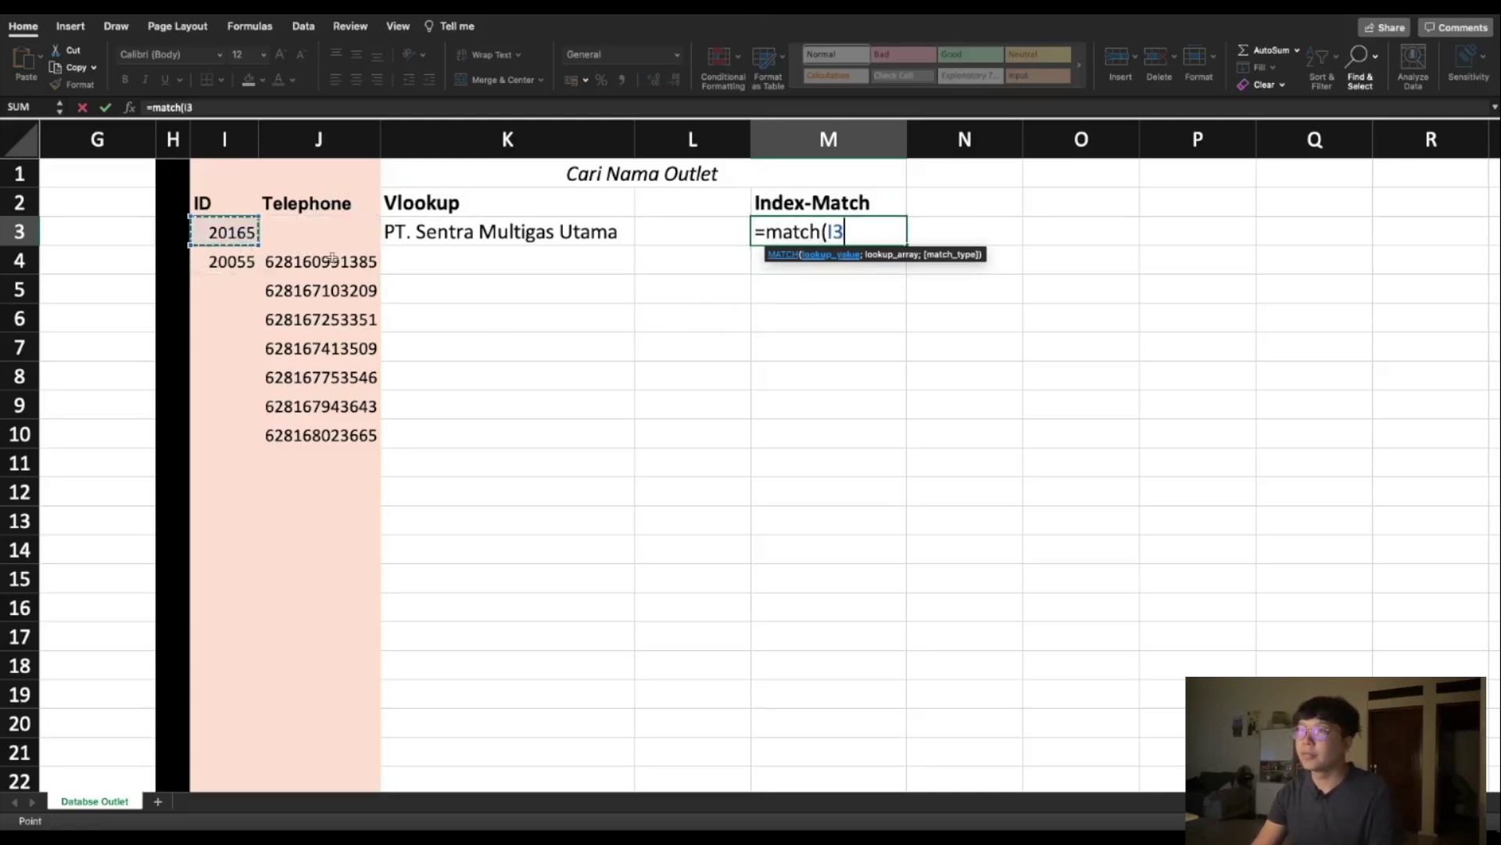
text(;)
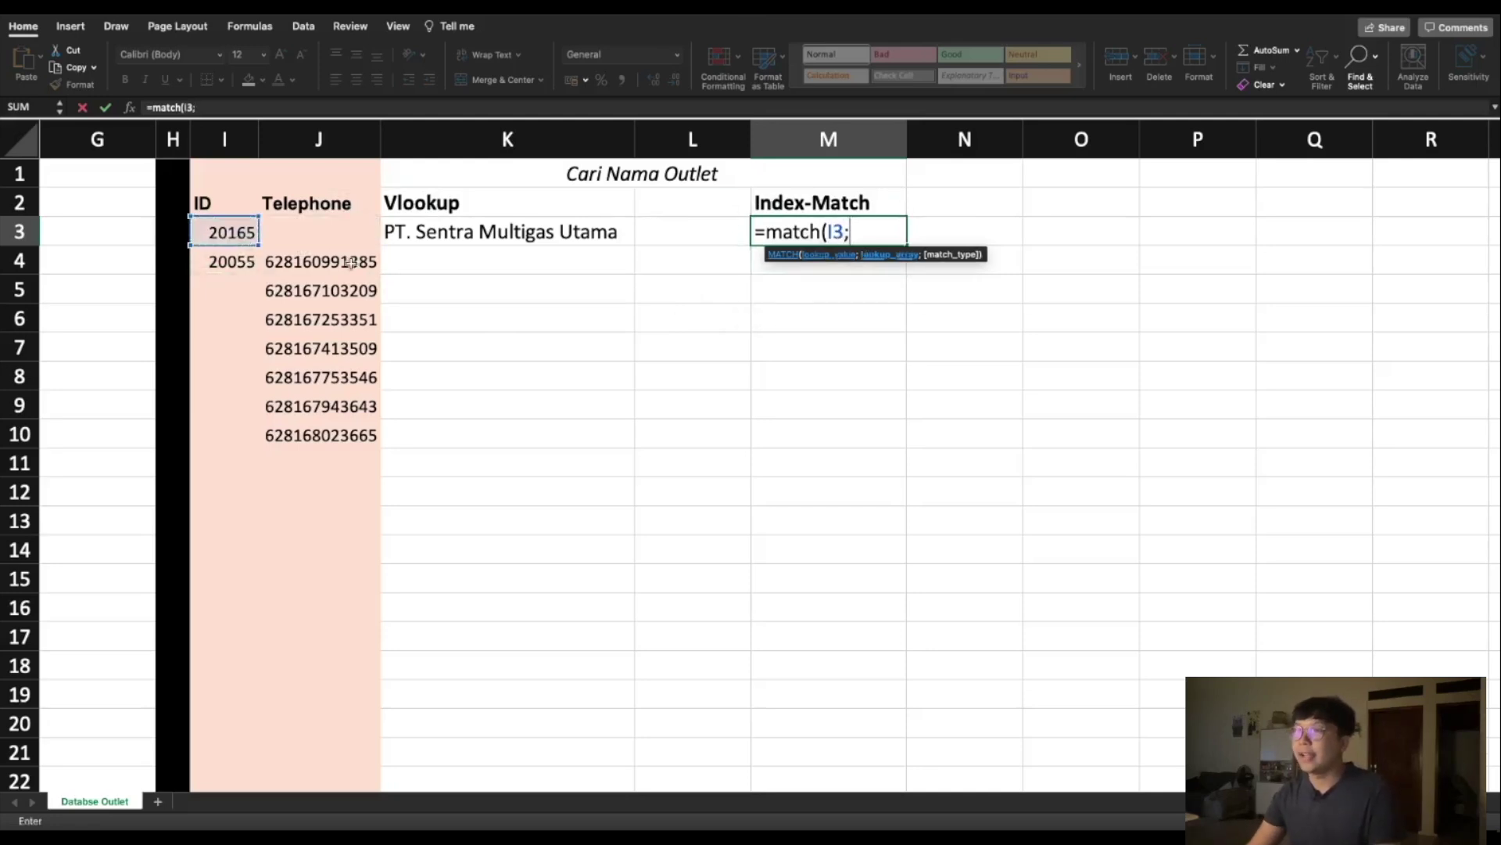
drag(763, 784, 485, 785)
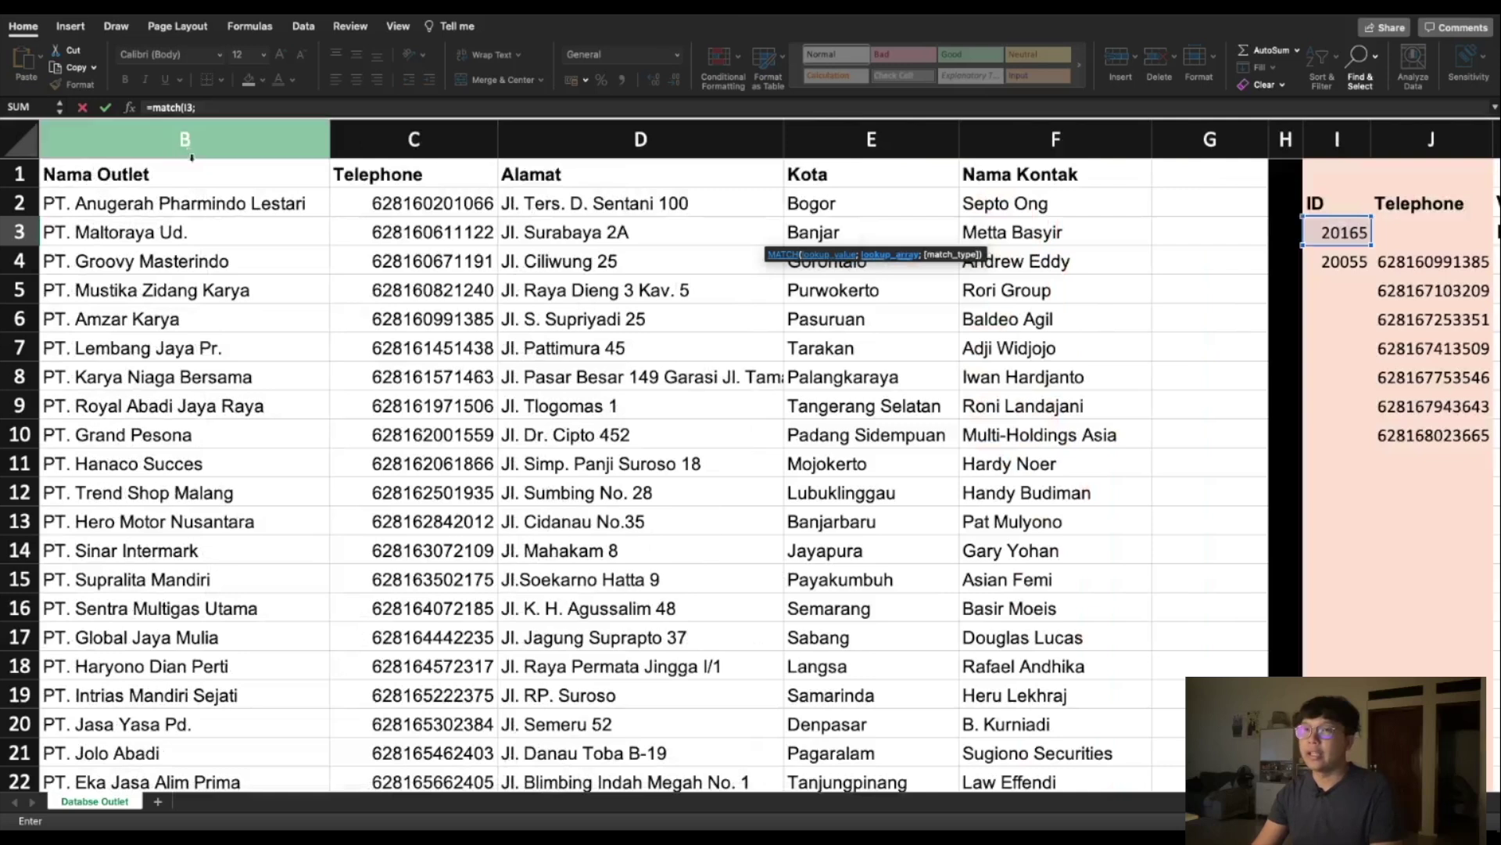
drag(362, 793, 312, 790)
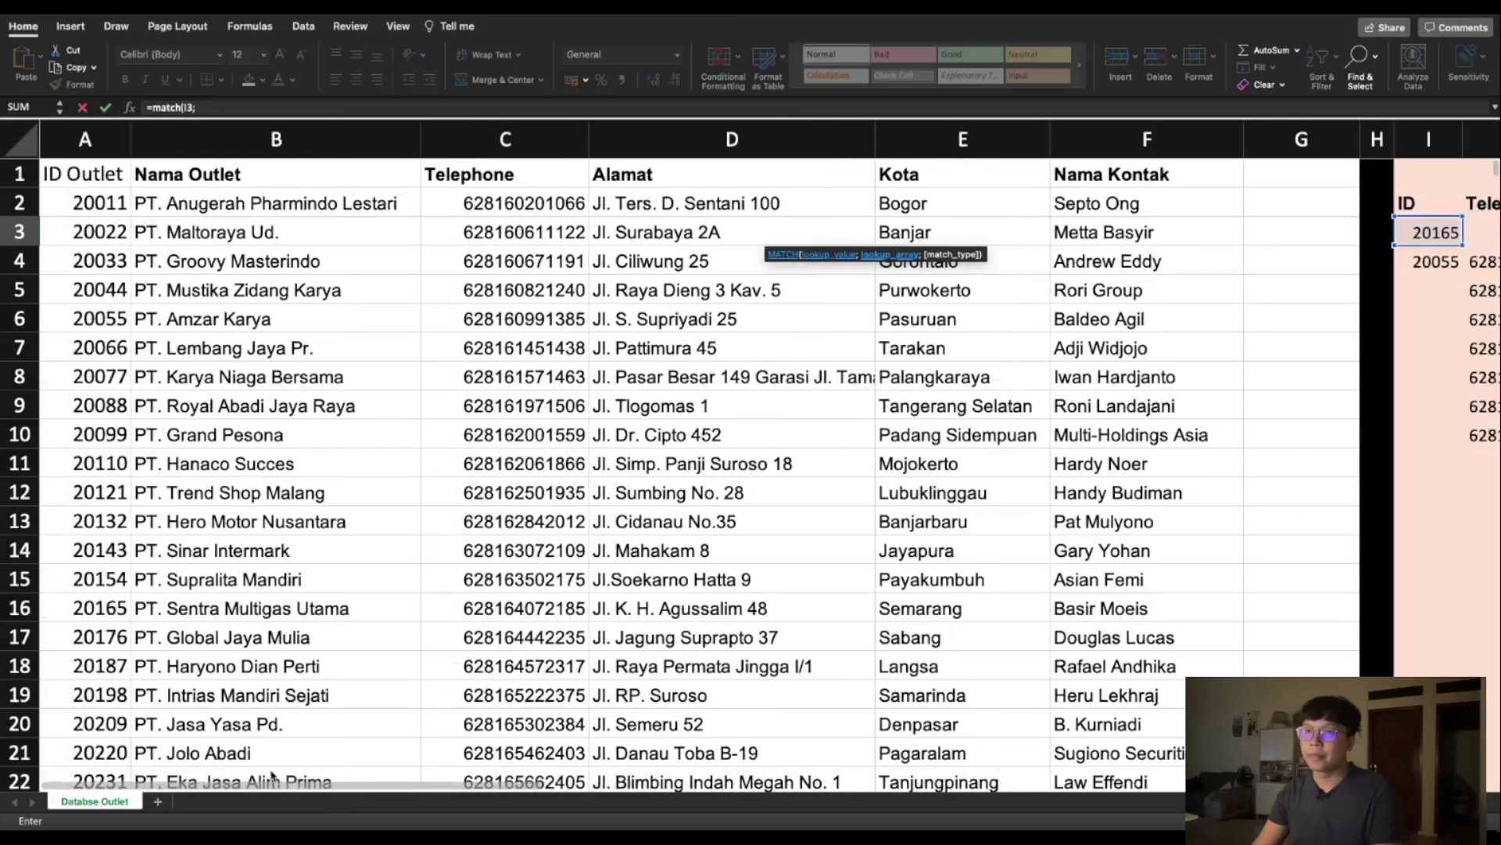
click(104, 129)
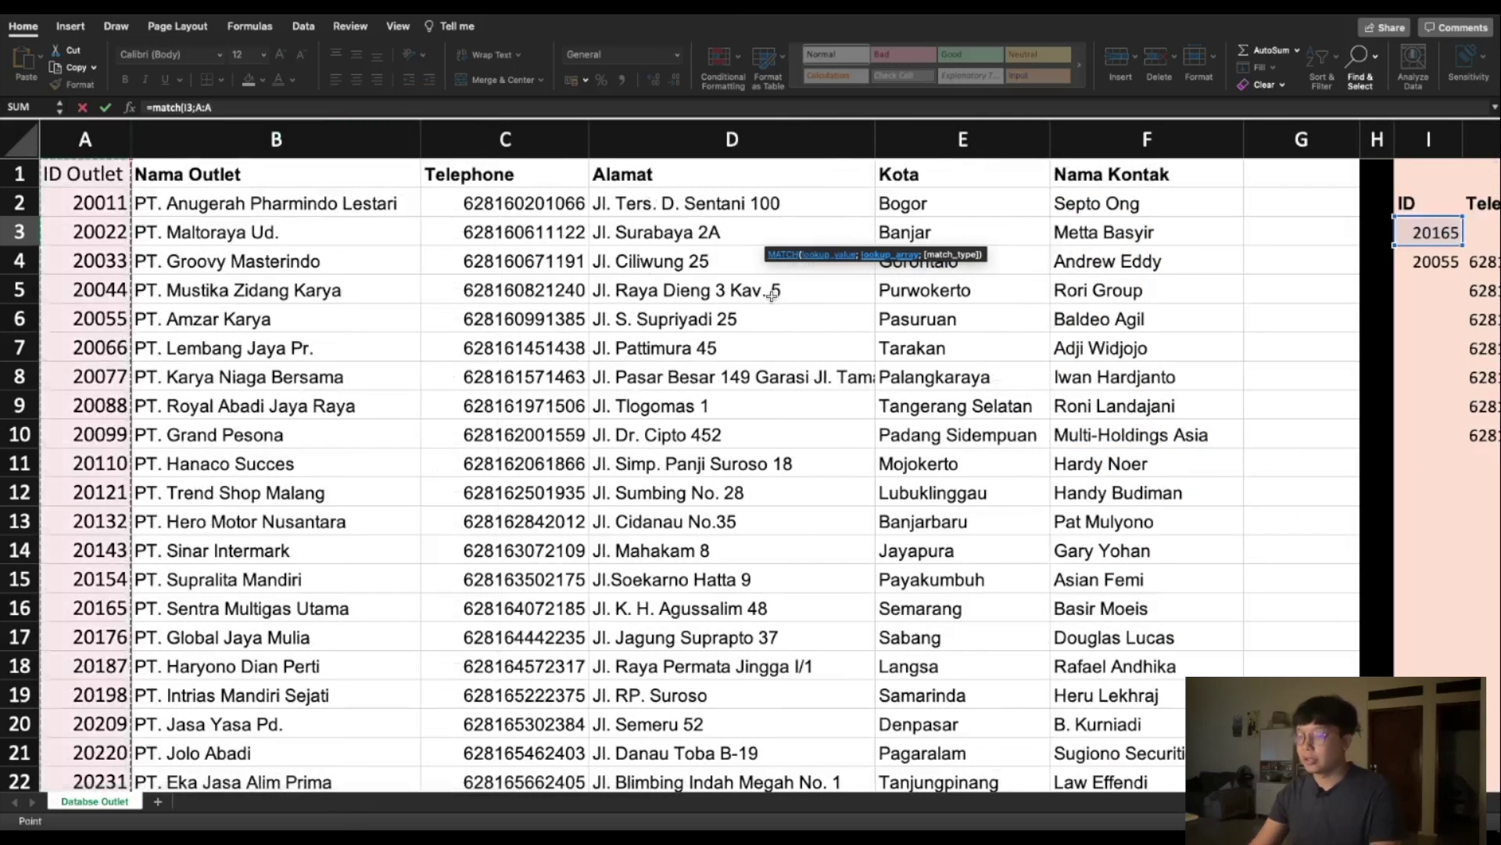
text(;)
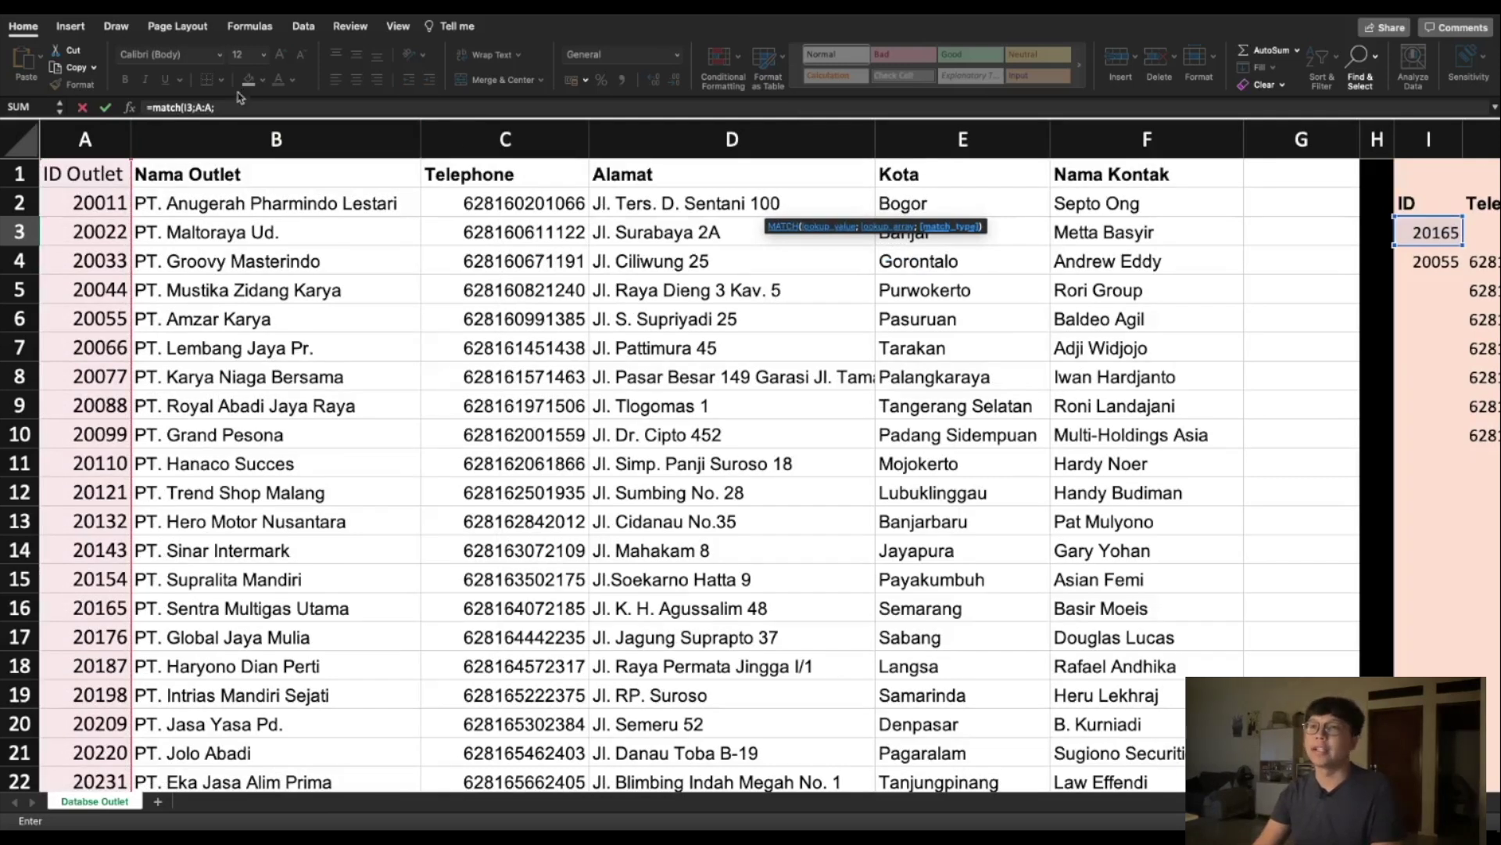
- Close the MATCH with match type 0 so M3 returns position 16
click(237, 102)
text(0)
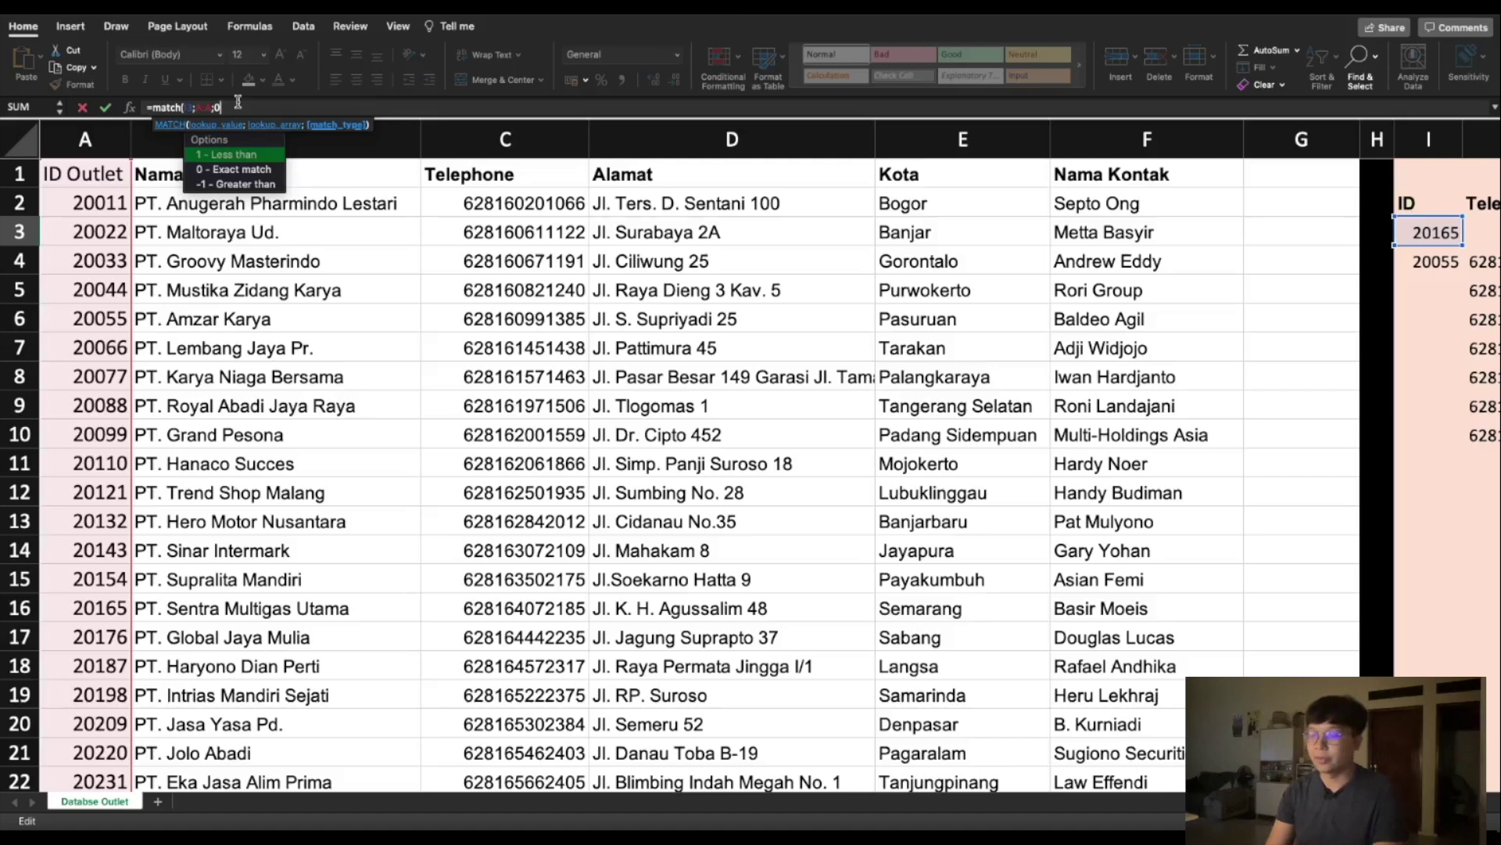
text())
key(Return)
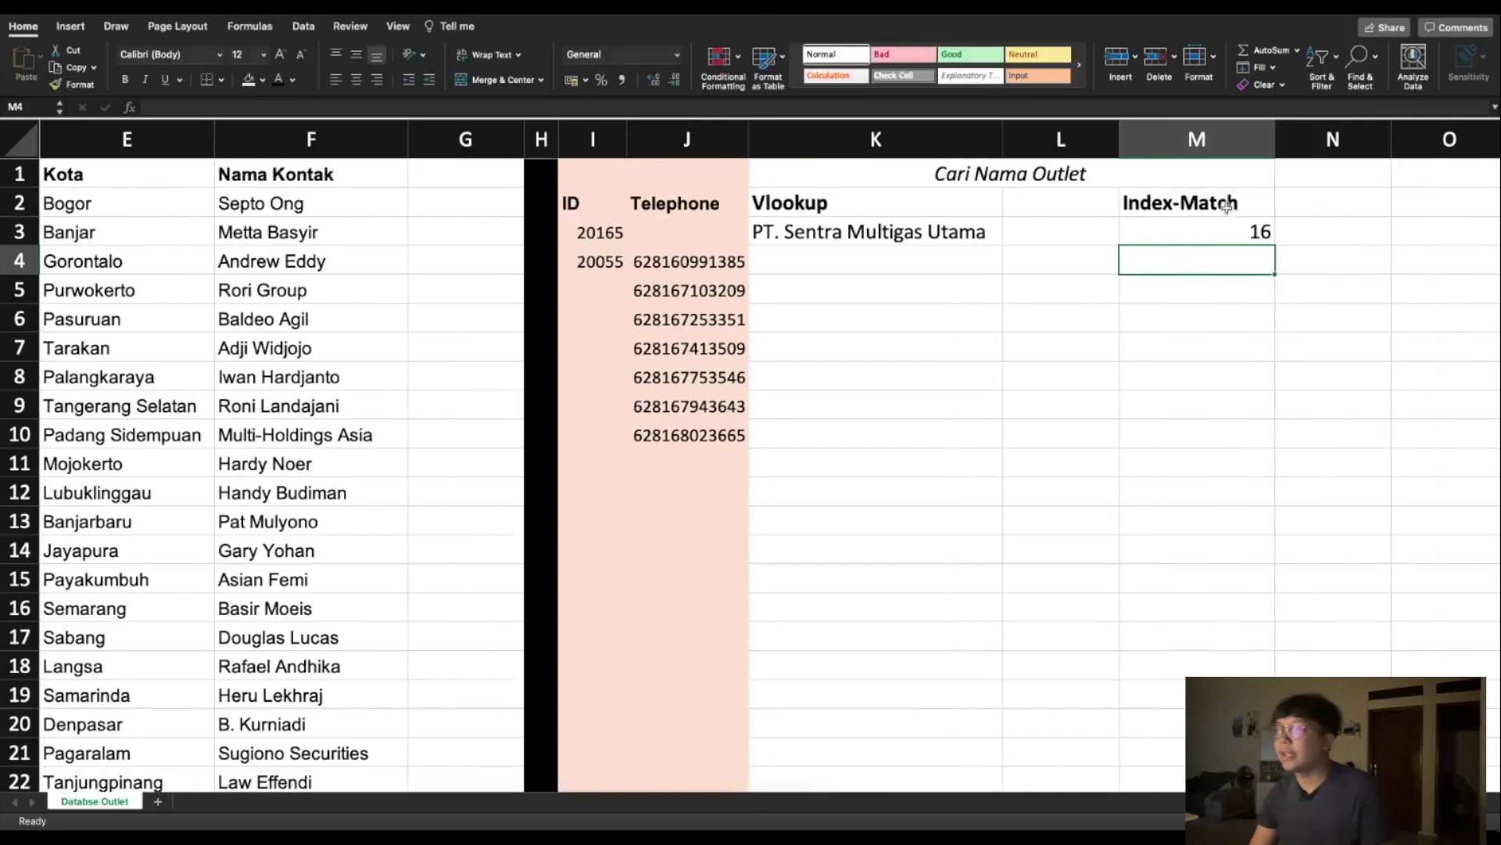
click(1245, 233)
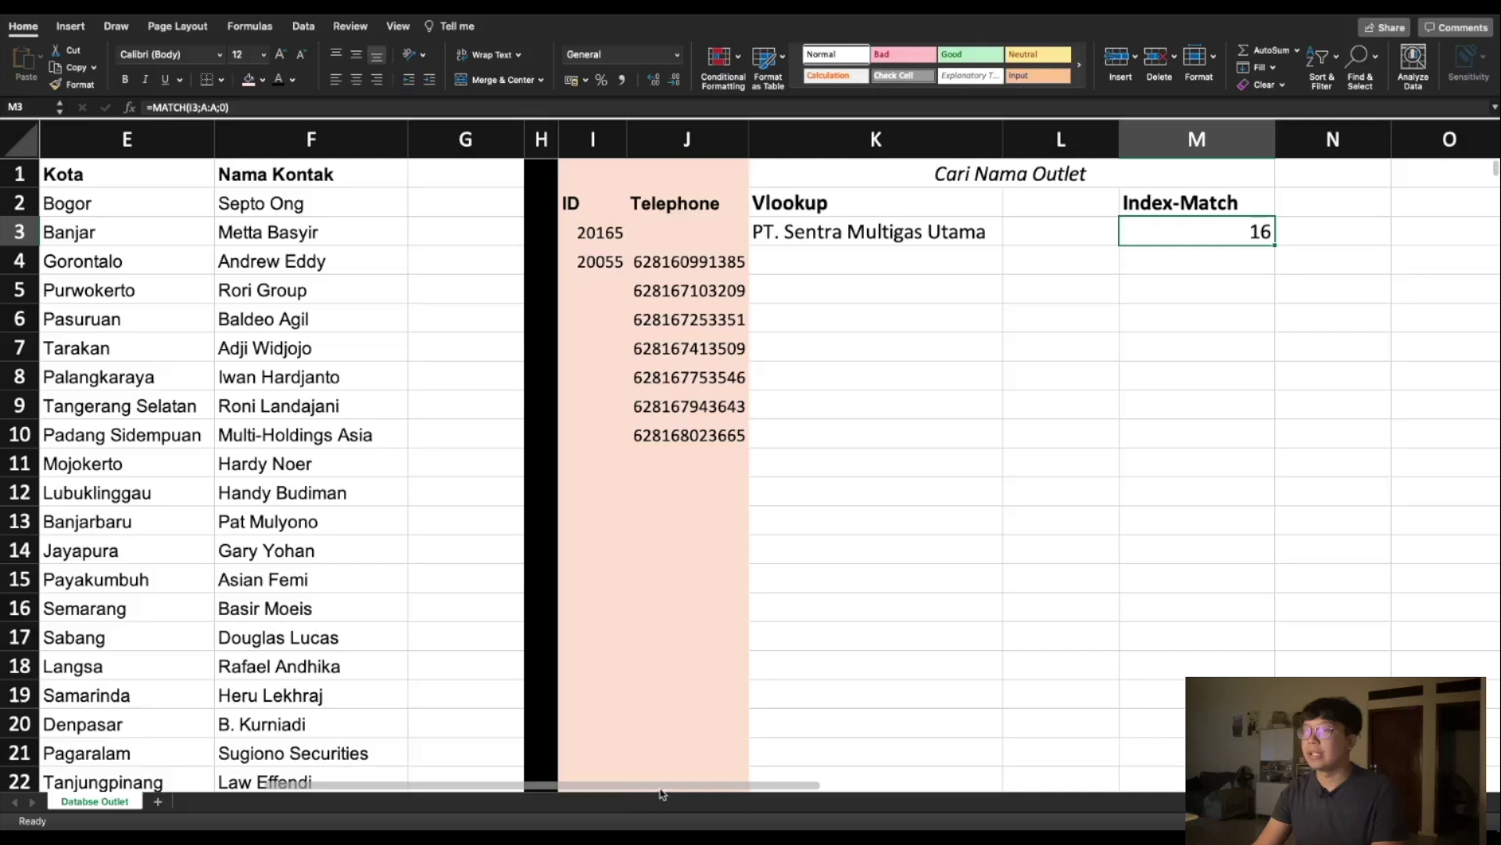
scroll(683, 788, left, 2)
scroll(701, 790, right, 2)
scroll(700, 790, left, 5)
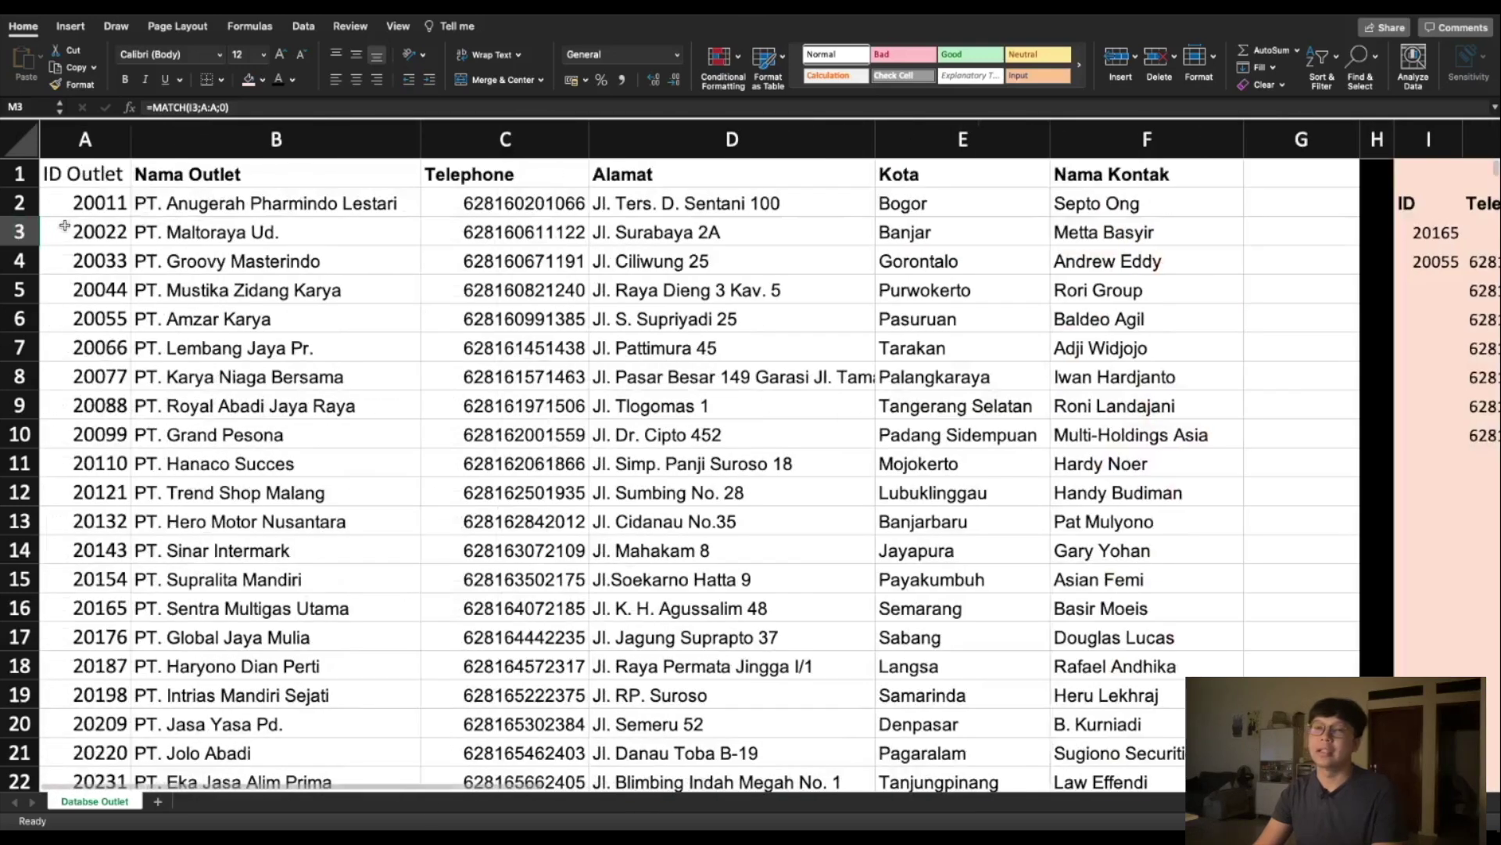
click(90, 178)
click(94, 205)
click(97, 231)
click(99, 266)
click(106, 293)
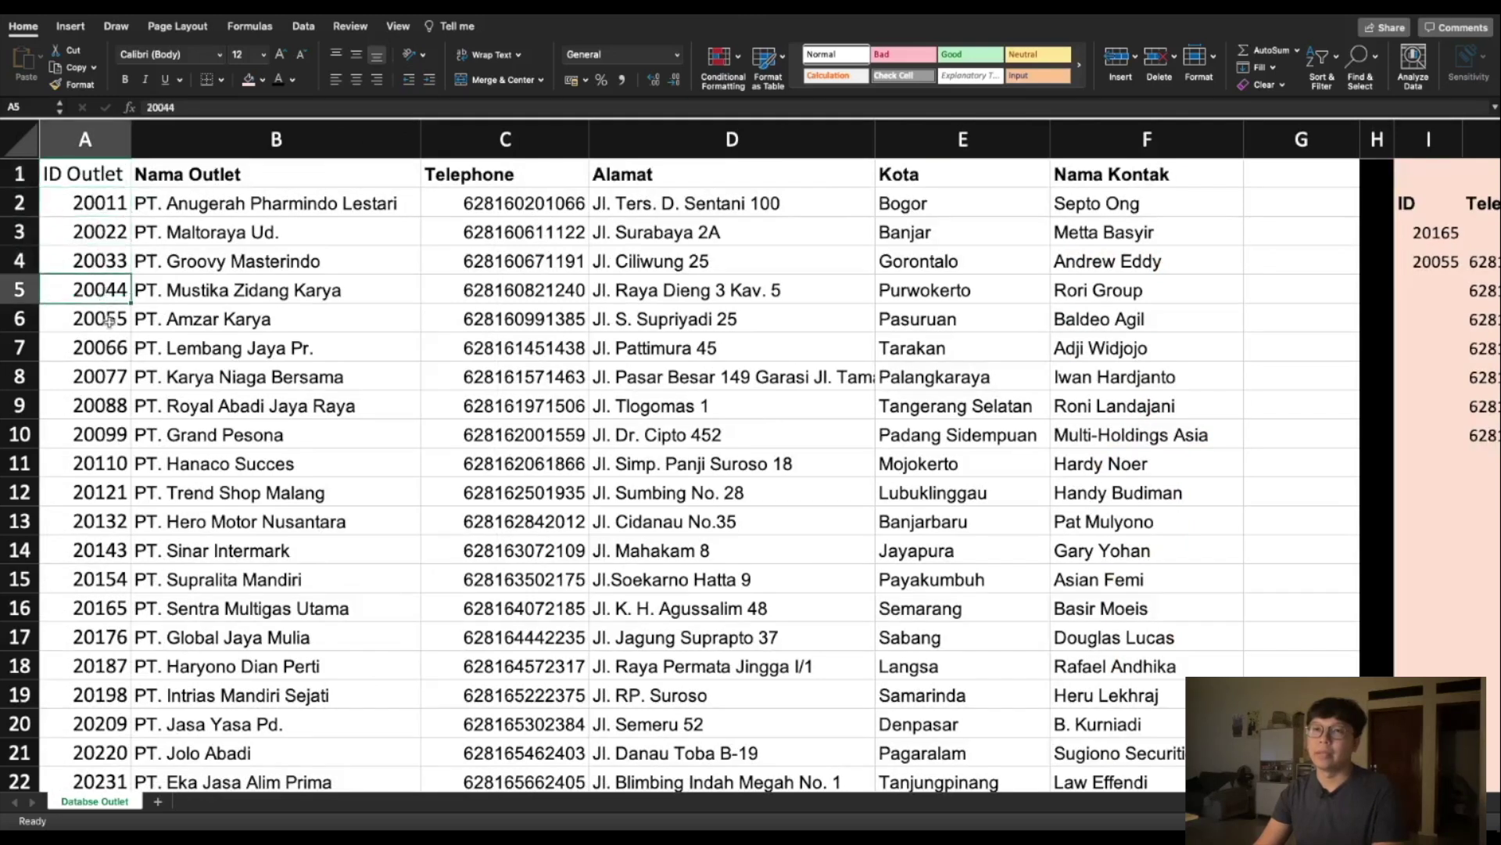
click(111, 320)
click(112, 347)
click(114, 376)
click(116, 405)
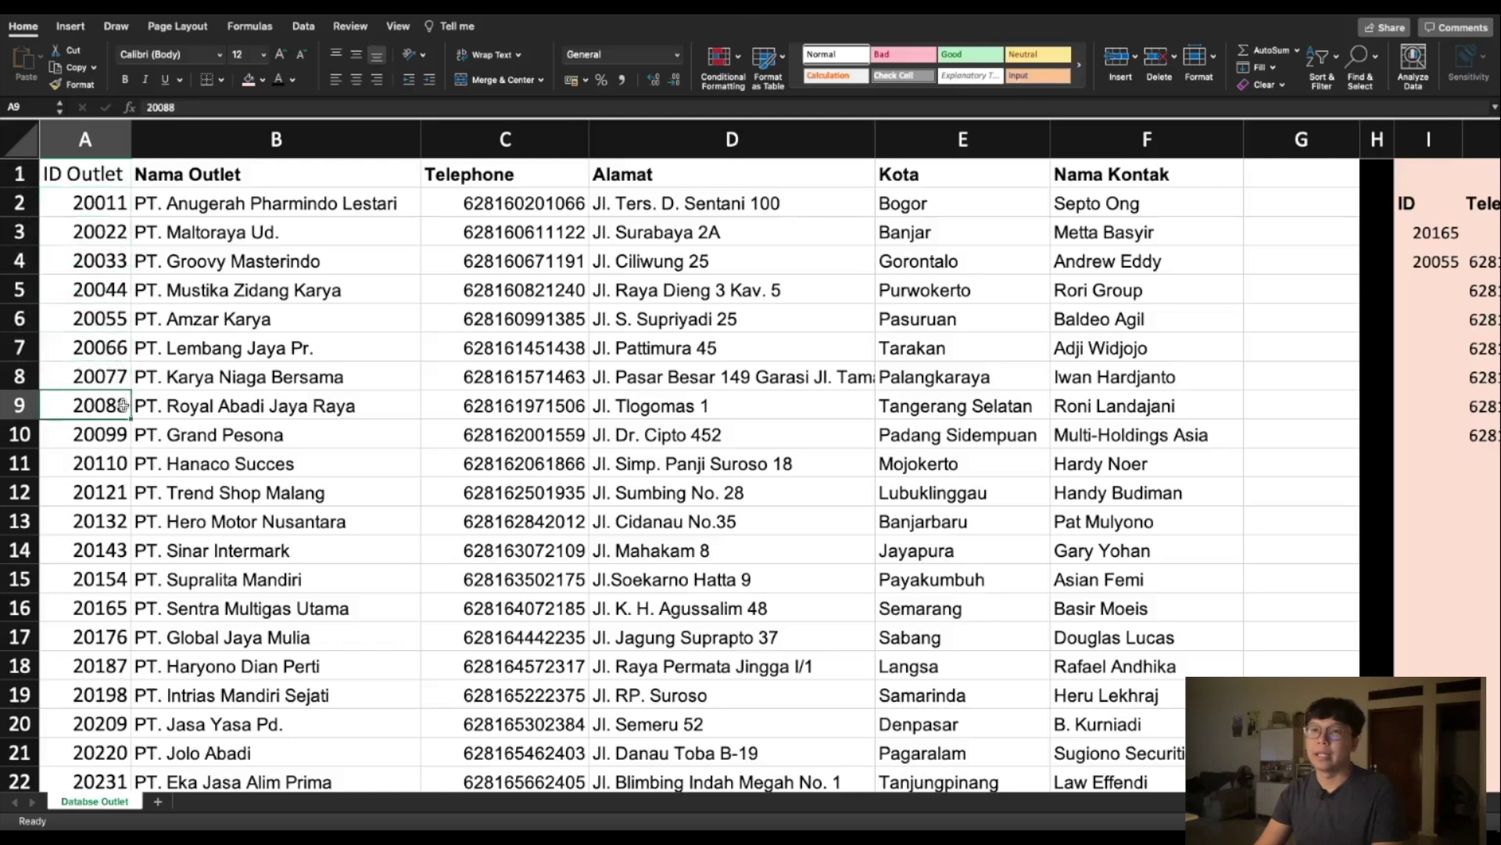
click(117, 434)
click(120, 463)
click(117, 491)
click(113, 519)
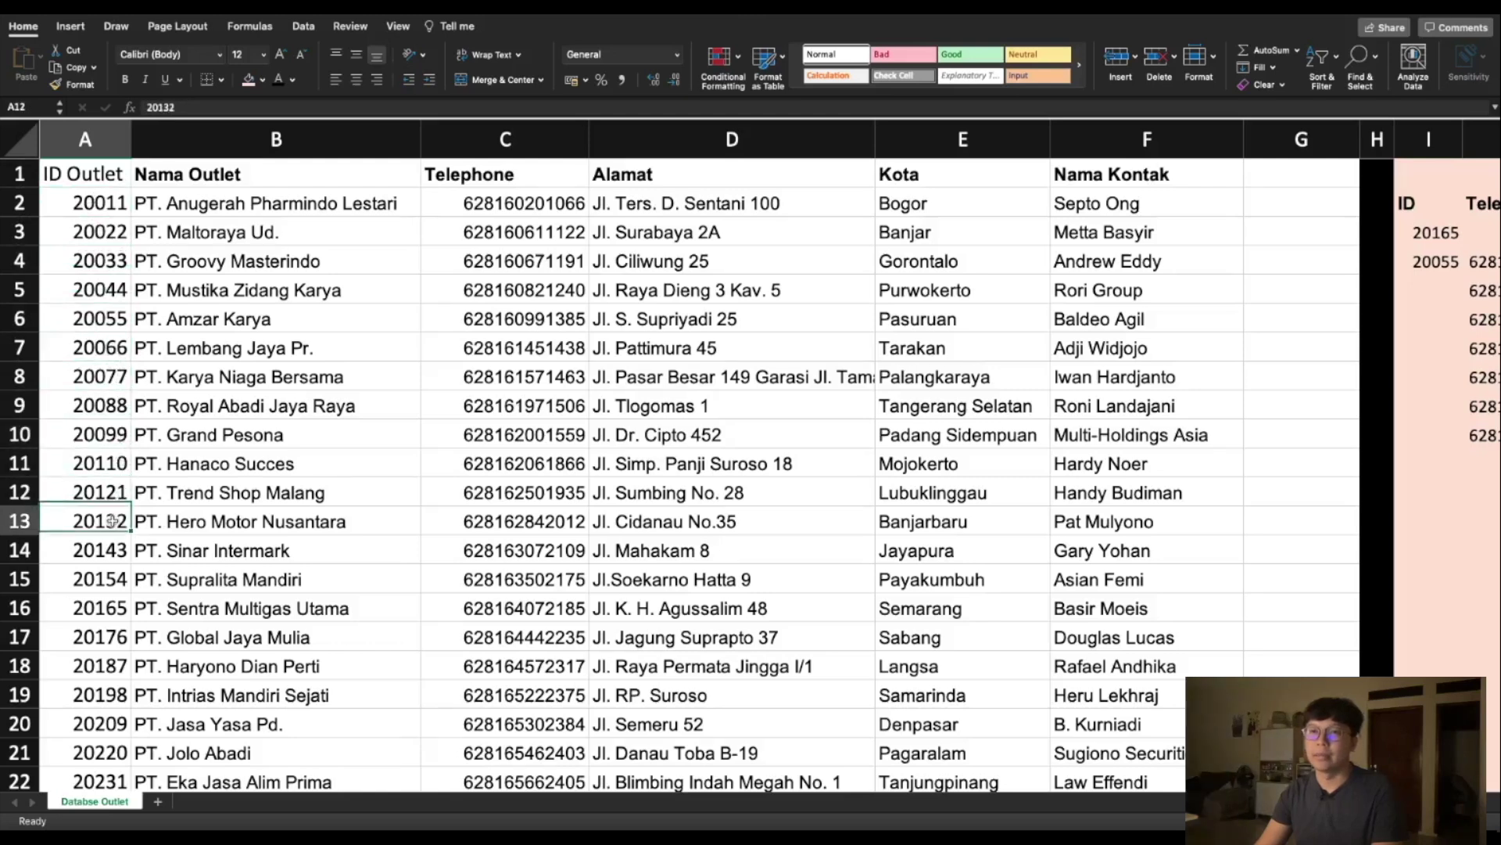
click(108, 549)
click(104, 576)
click(101, 607)
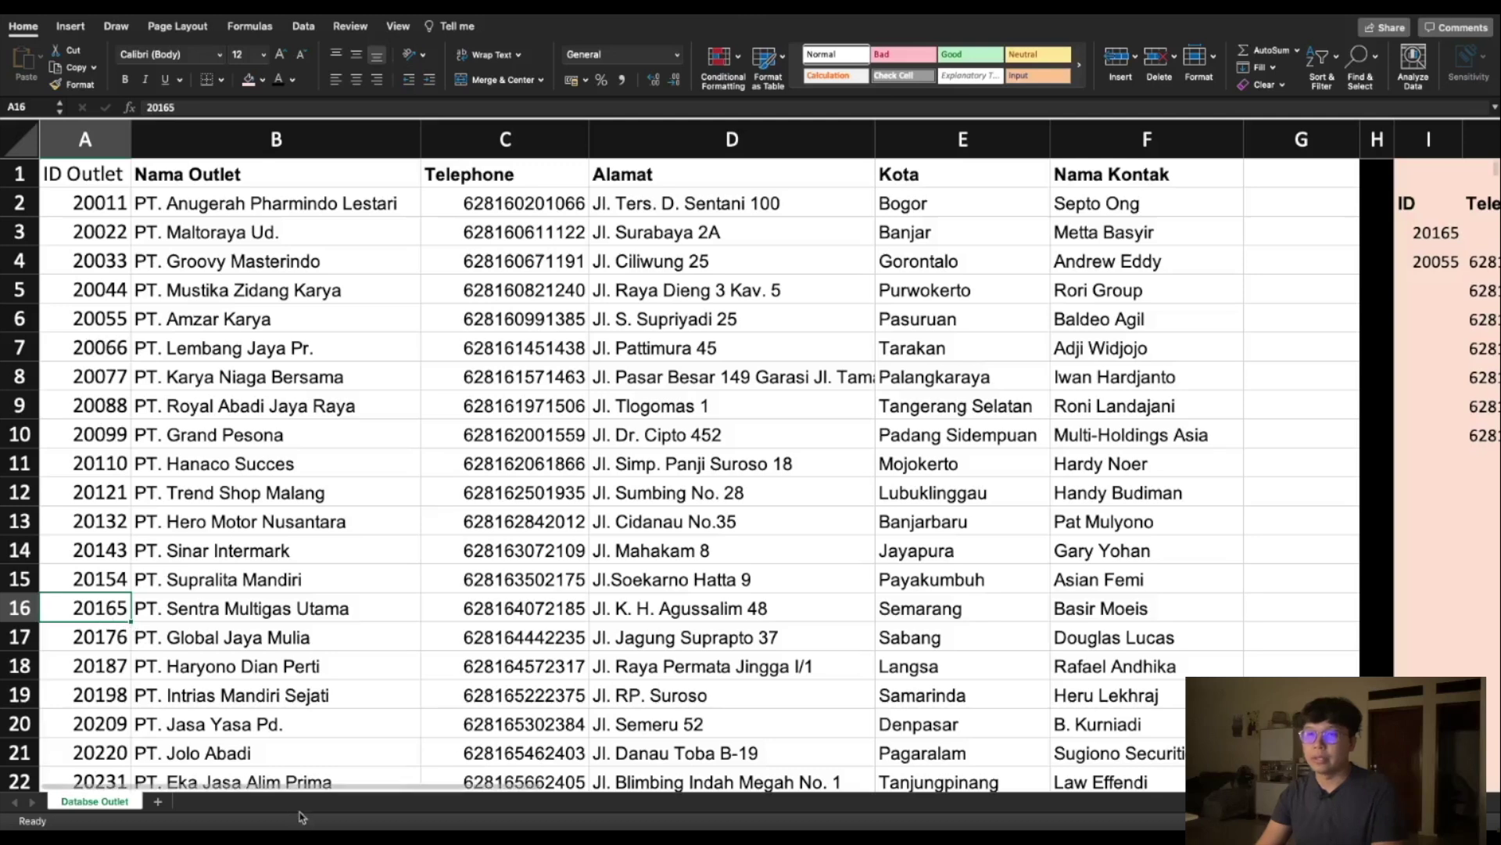
drag(301, 786, 565, 774)
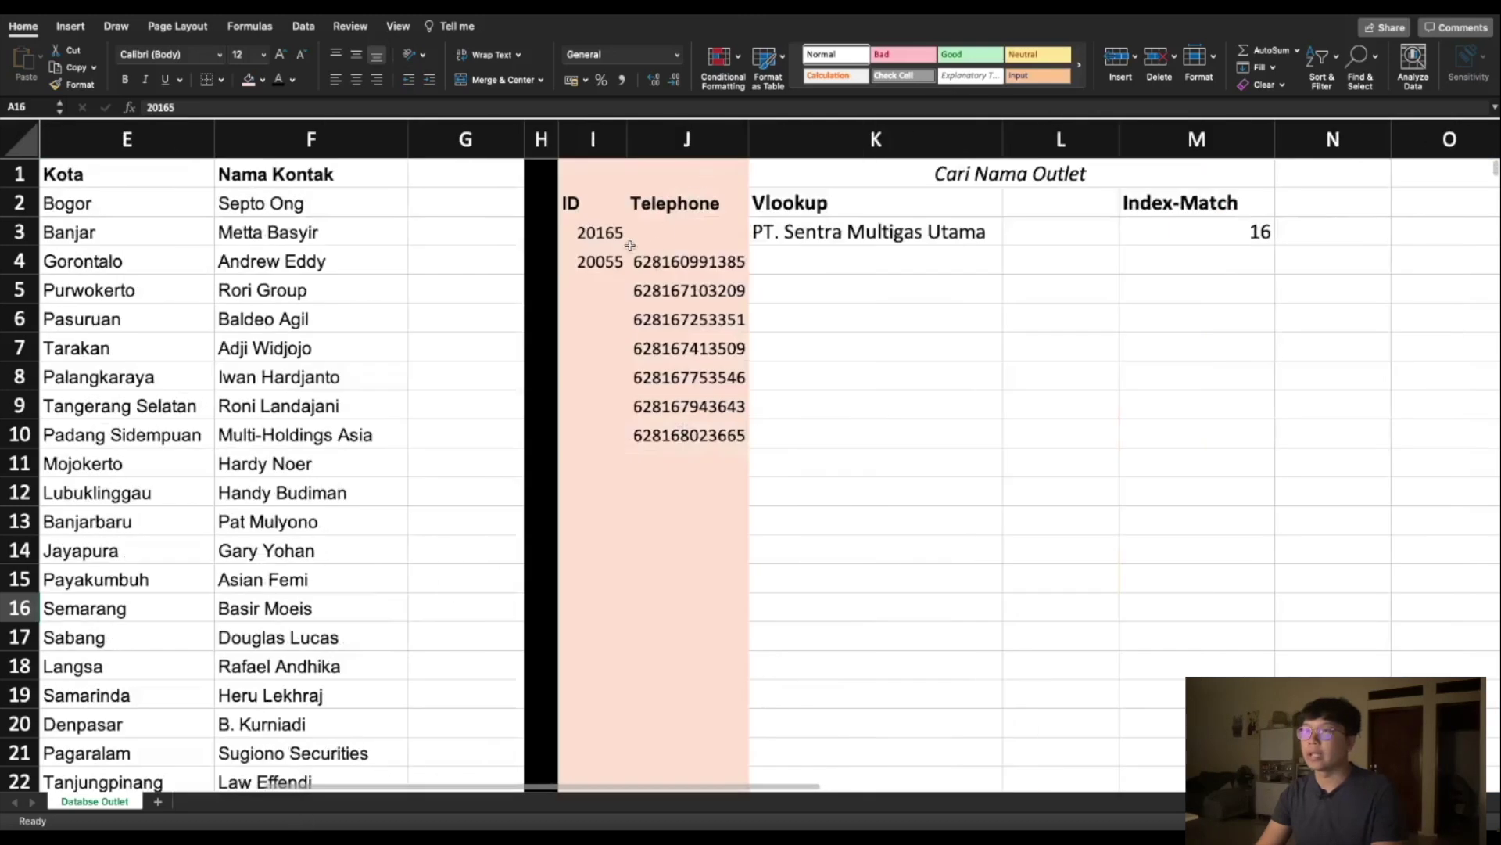
click(1258, 235)
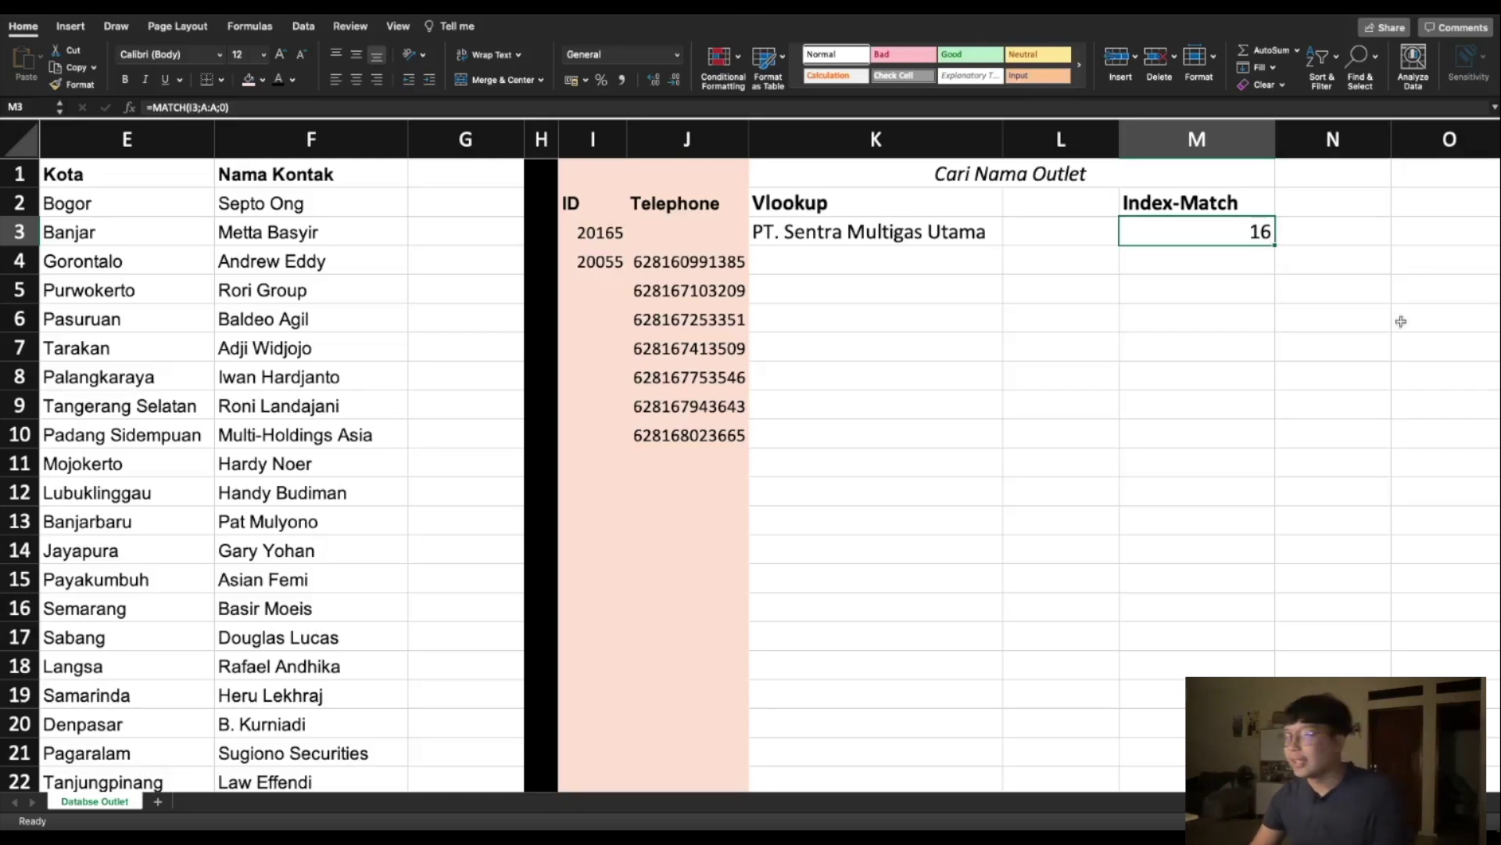
scroll(791, 322, right, 3)
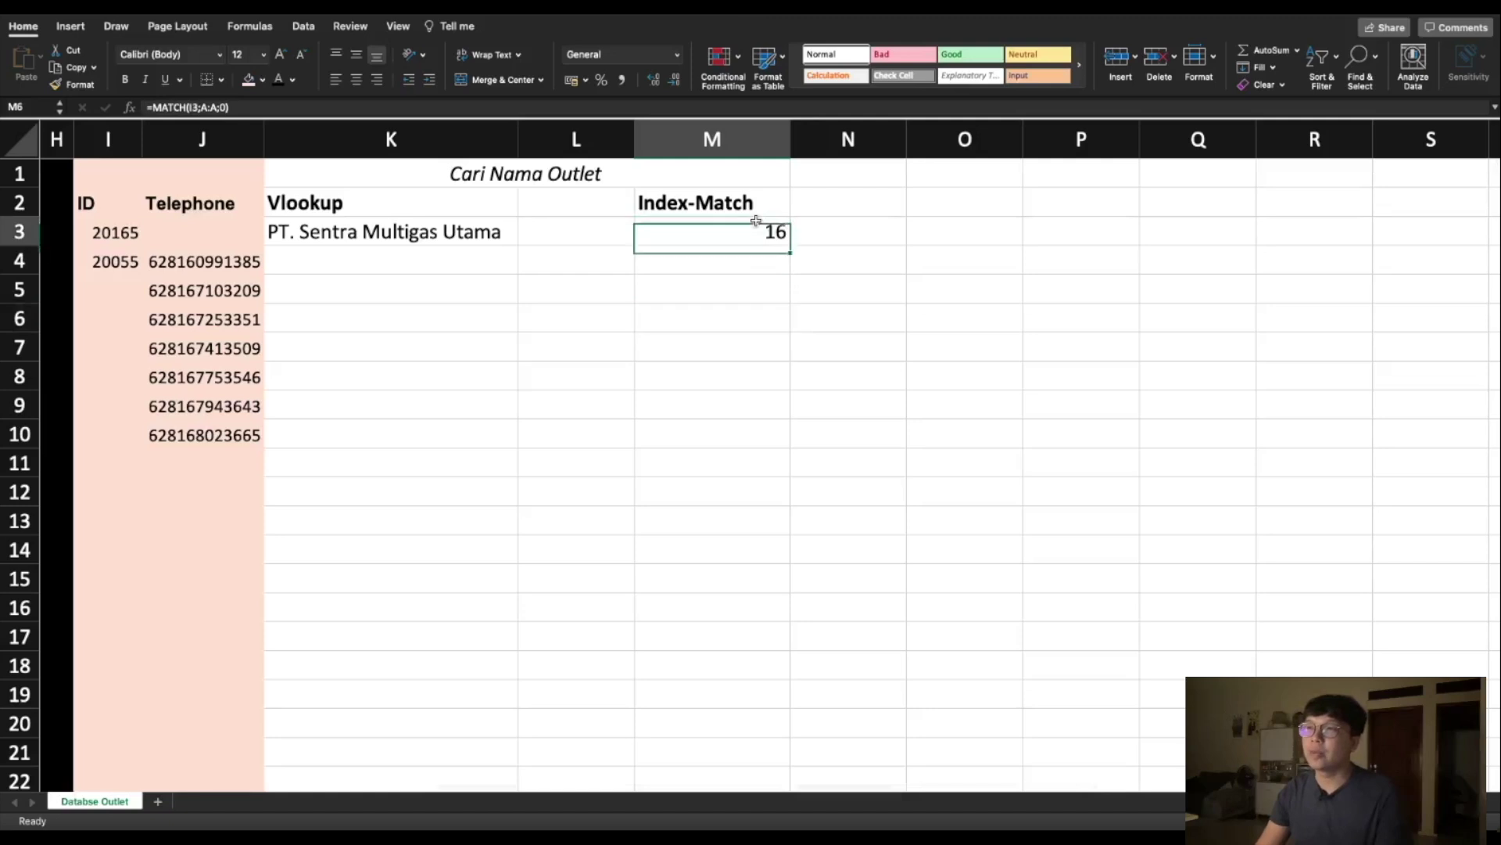
key(Delete)
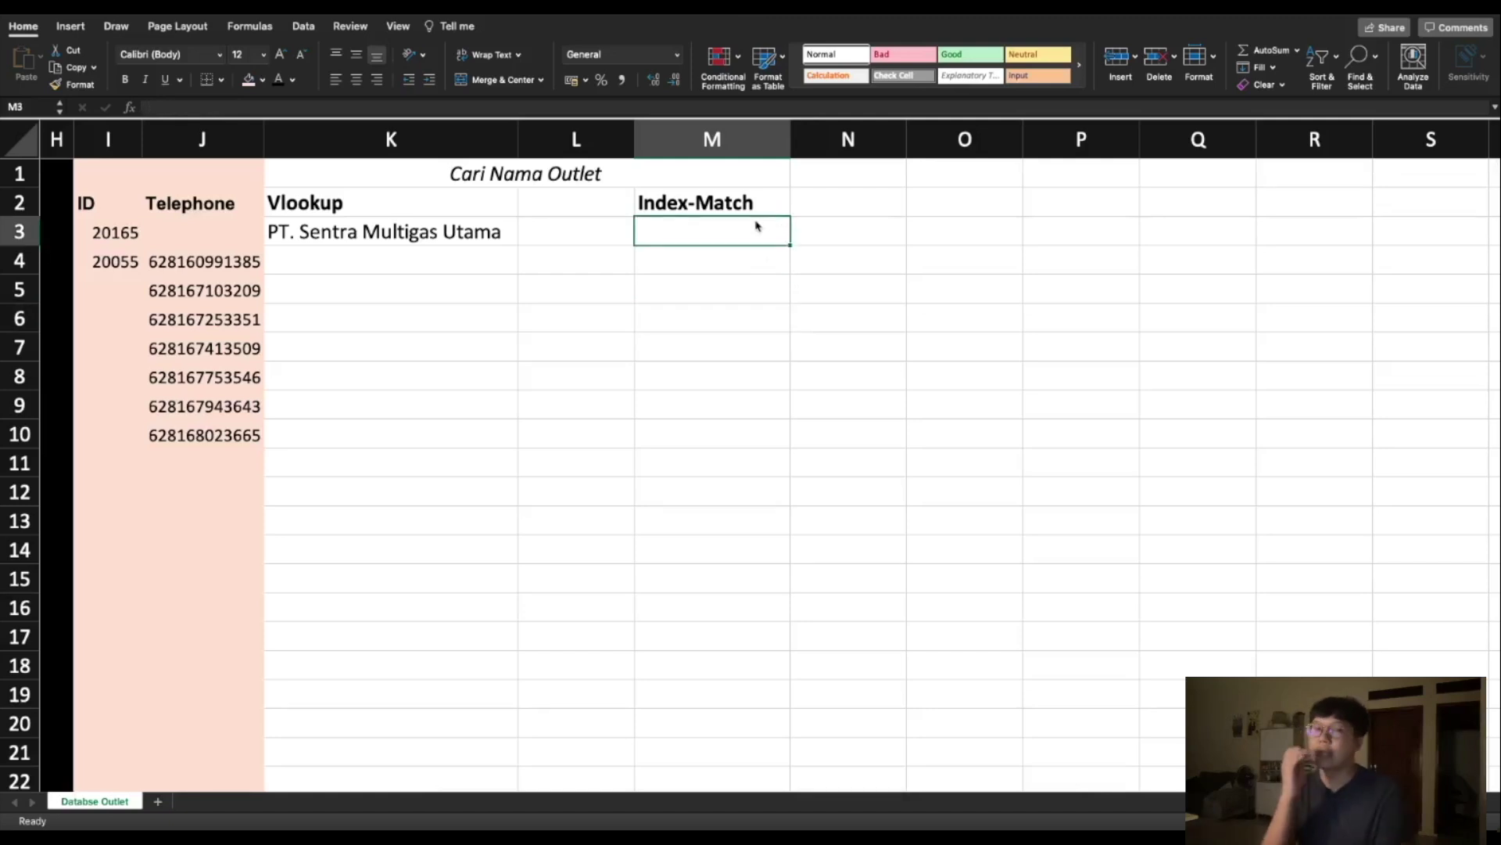
- Enter =INDEX(A:A;2) in M3 to return the second ID Outlet value
text(=)
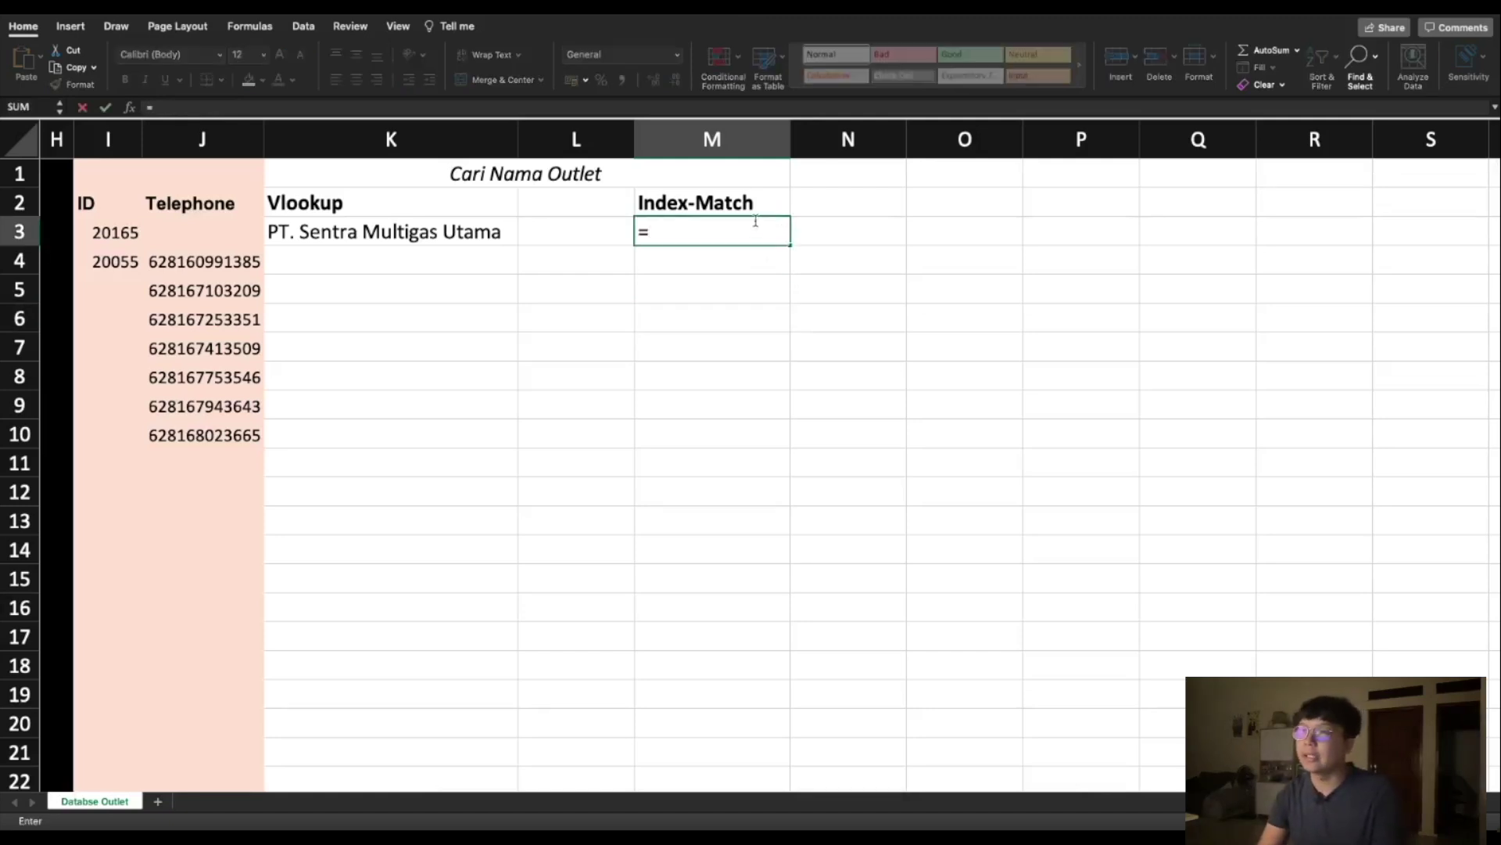
text(inm)
key(BackSpace)
key(BackSpace)
text(nde)
double_click(677, 269)
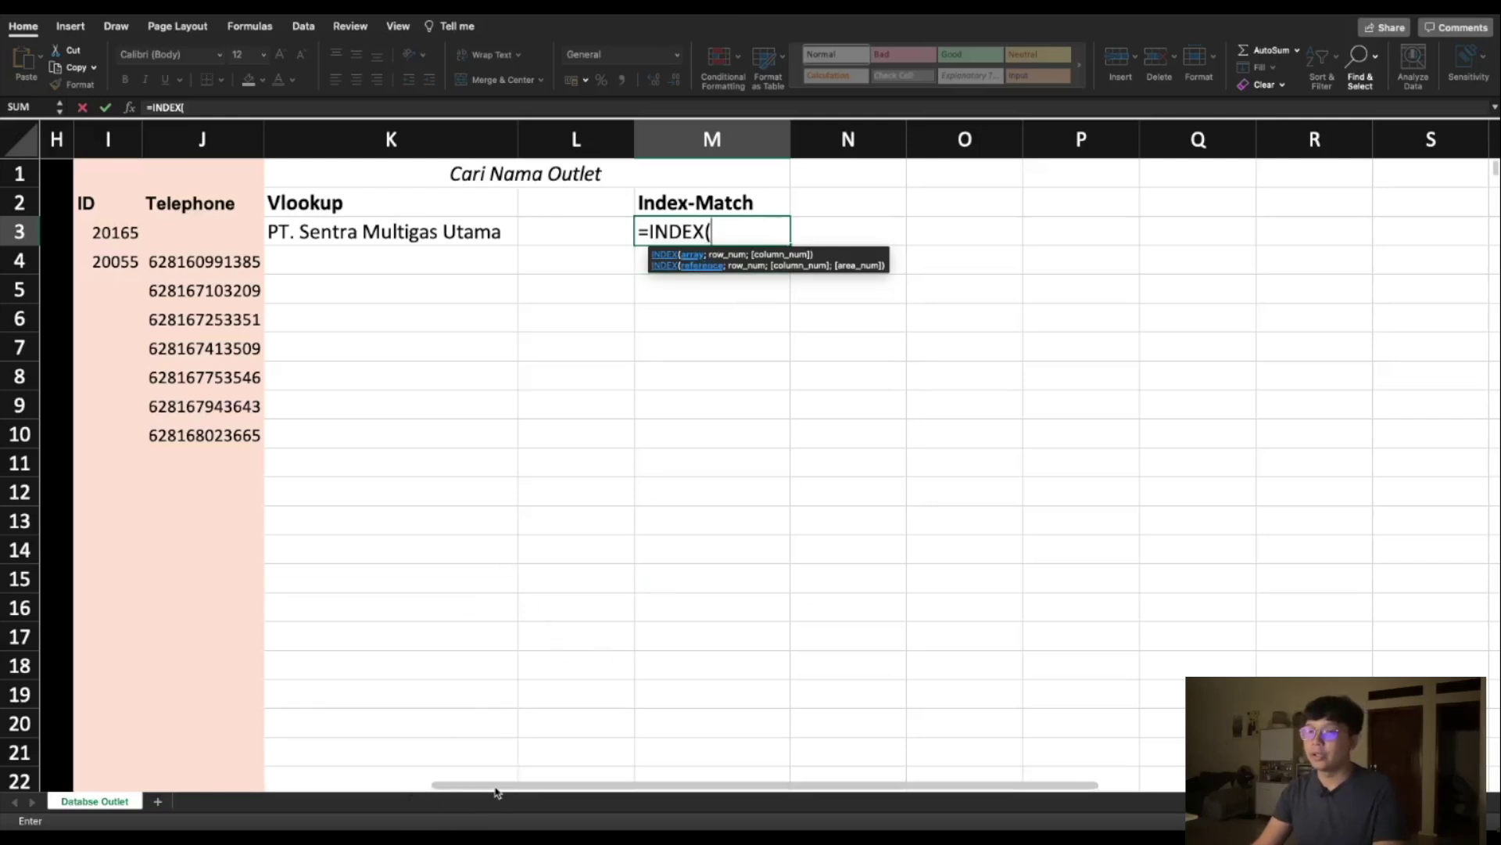
scroll(492, 791, left, 2)
scroll(493, 791, left, 3)
scroll(493, 791, left, 3)
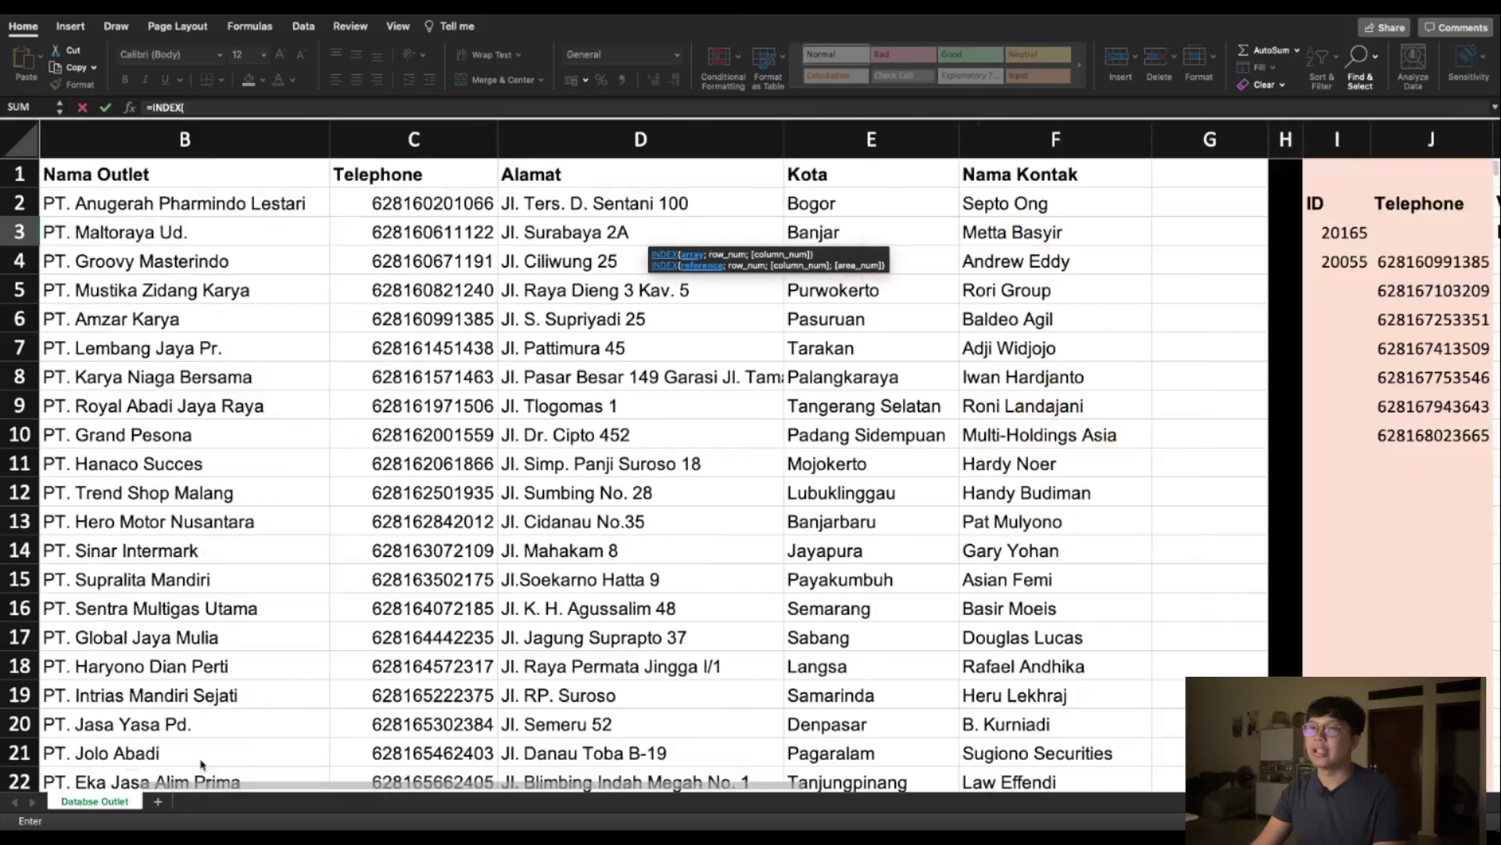
scroll(125, 255, left, 1)
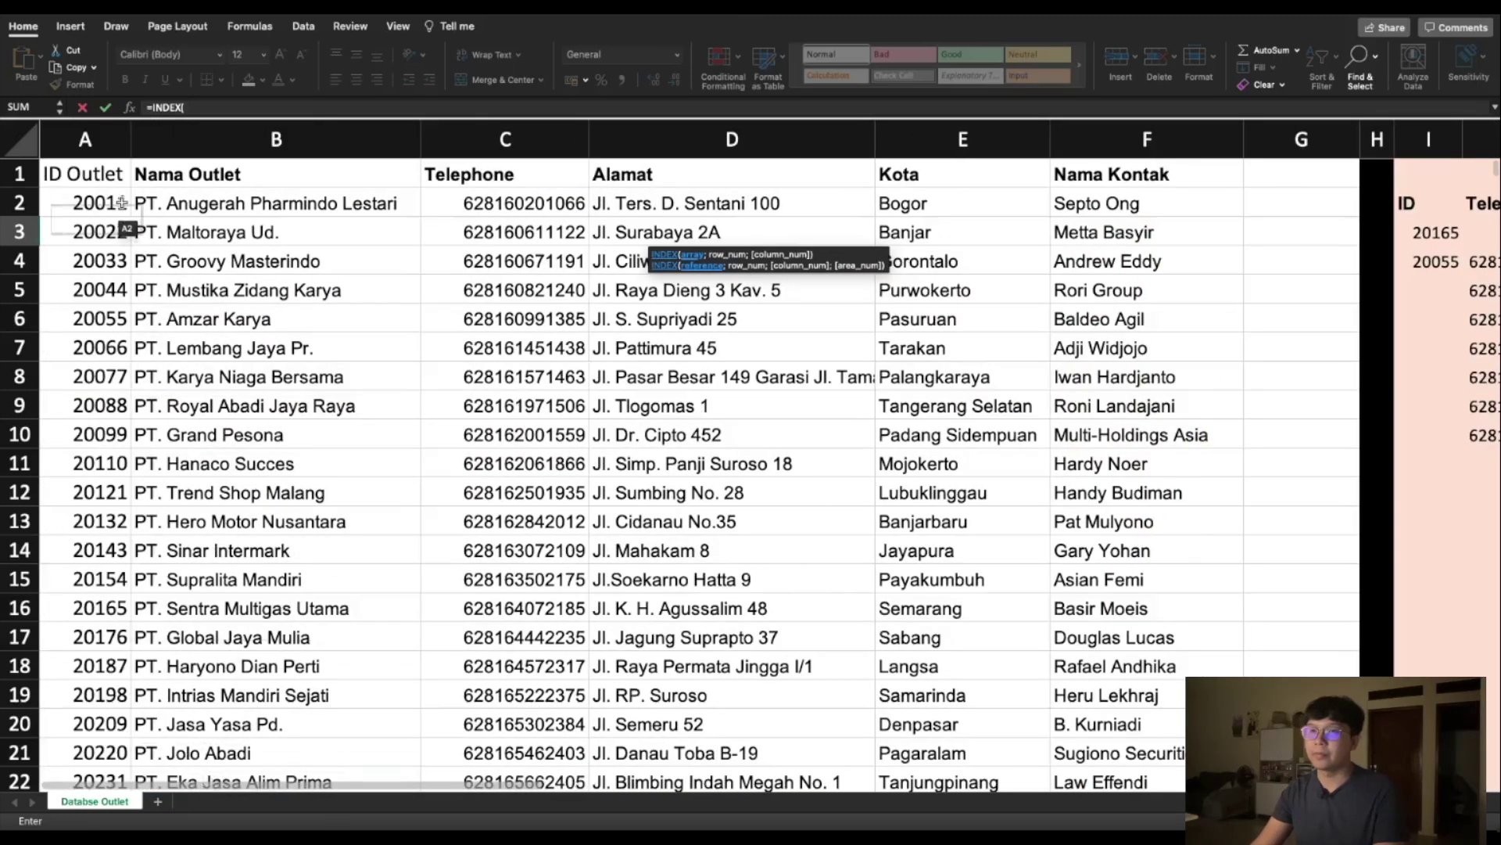
click(85, 138)
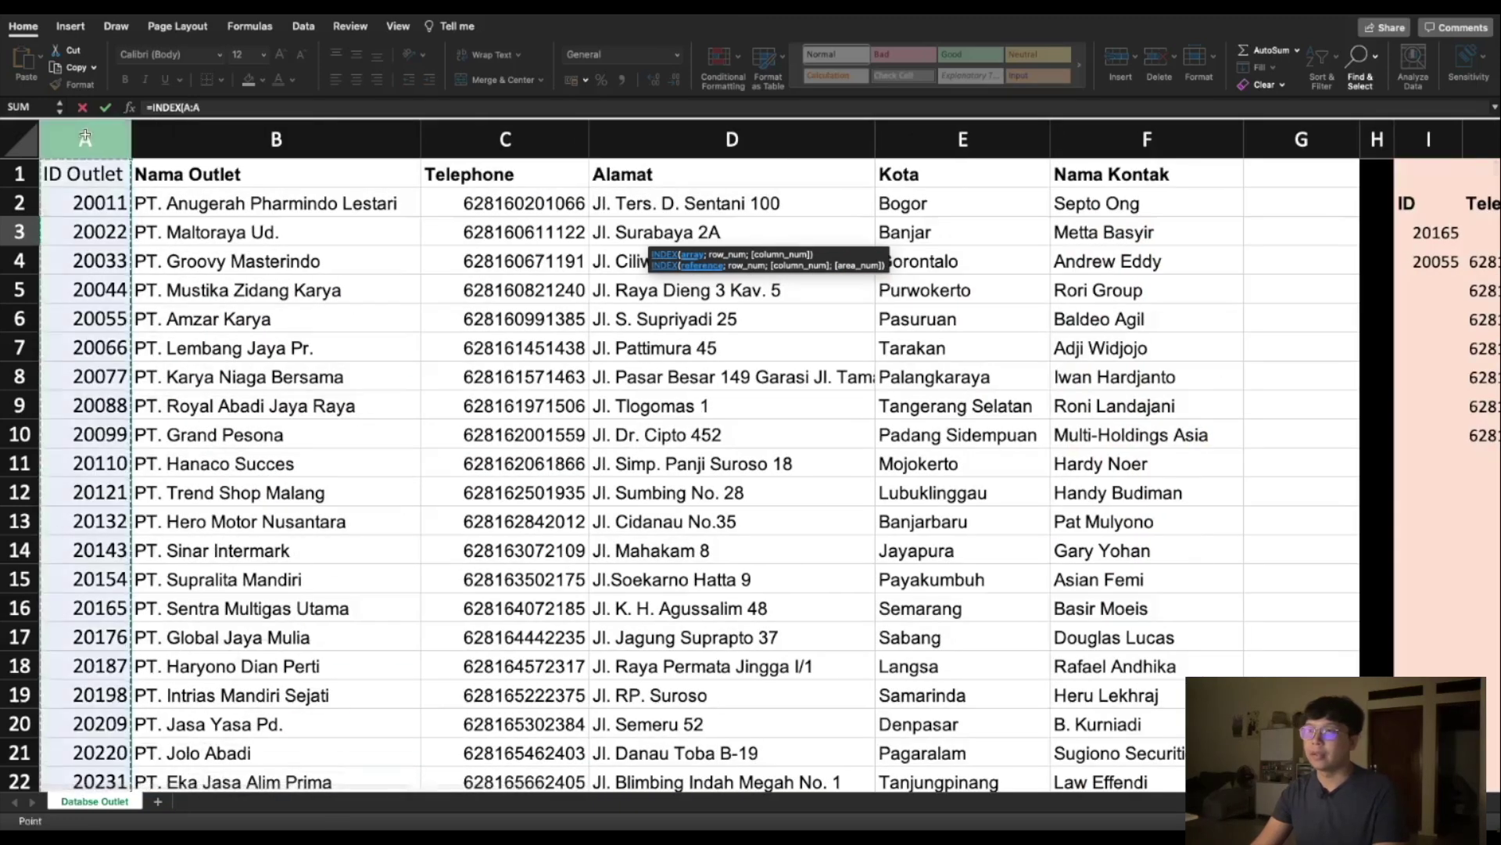
click(213, 108)
text(;2)
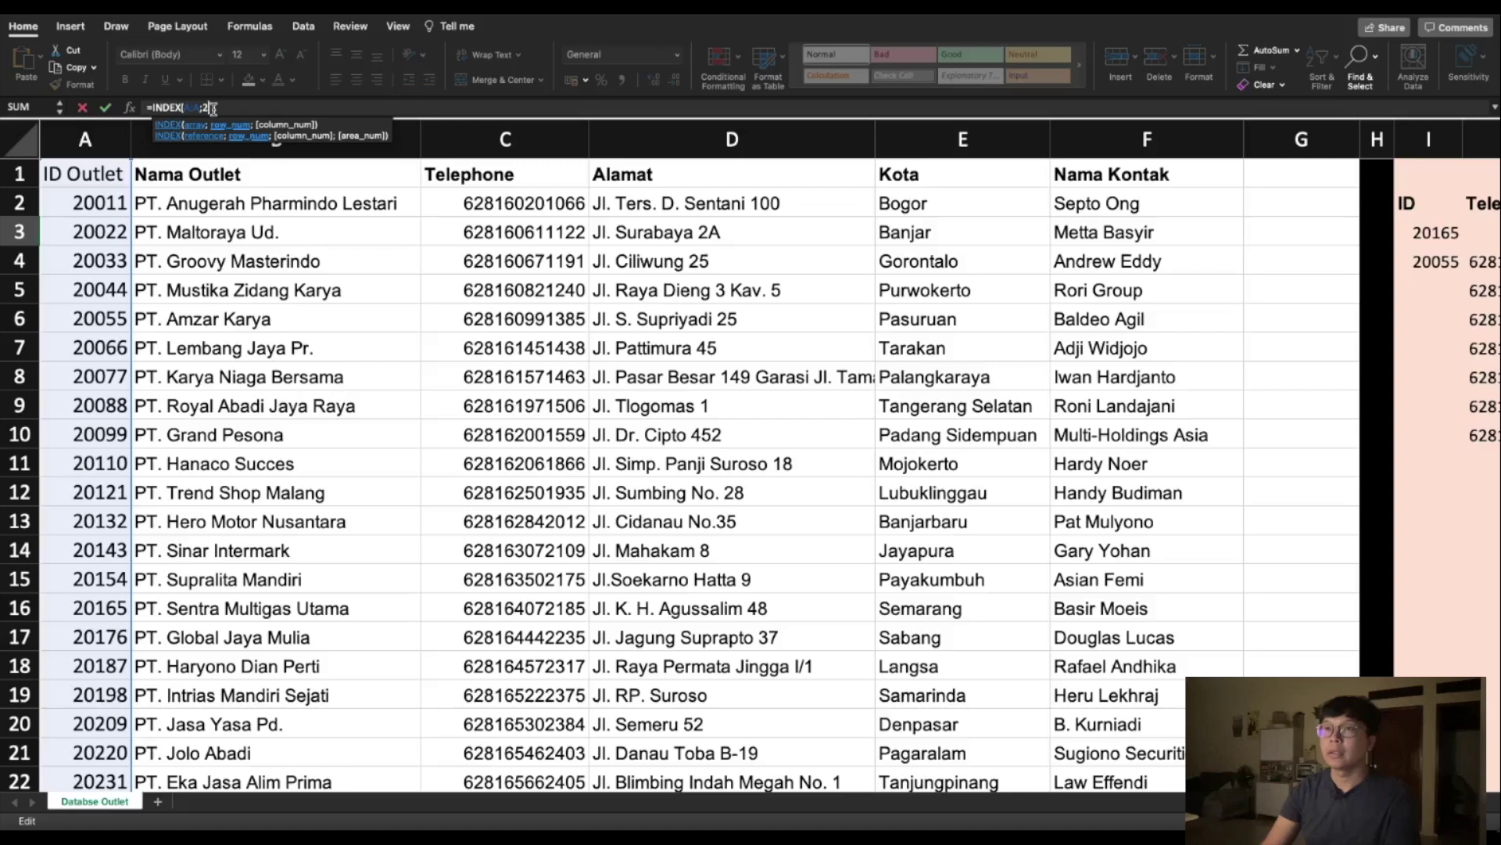
text())
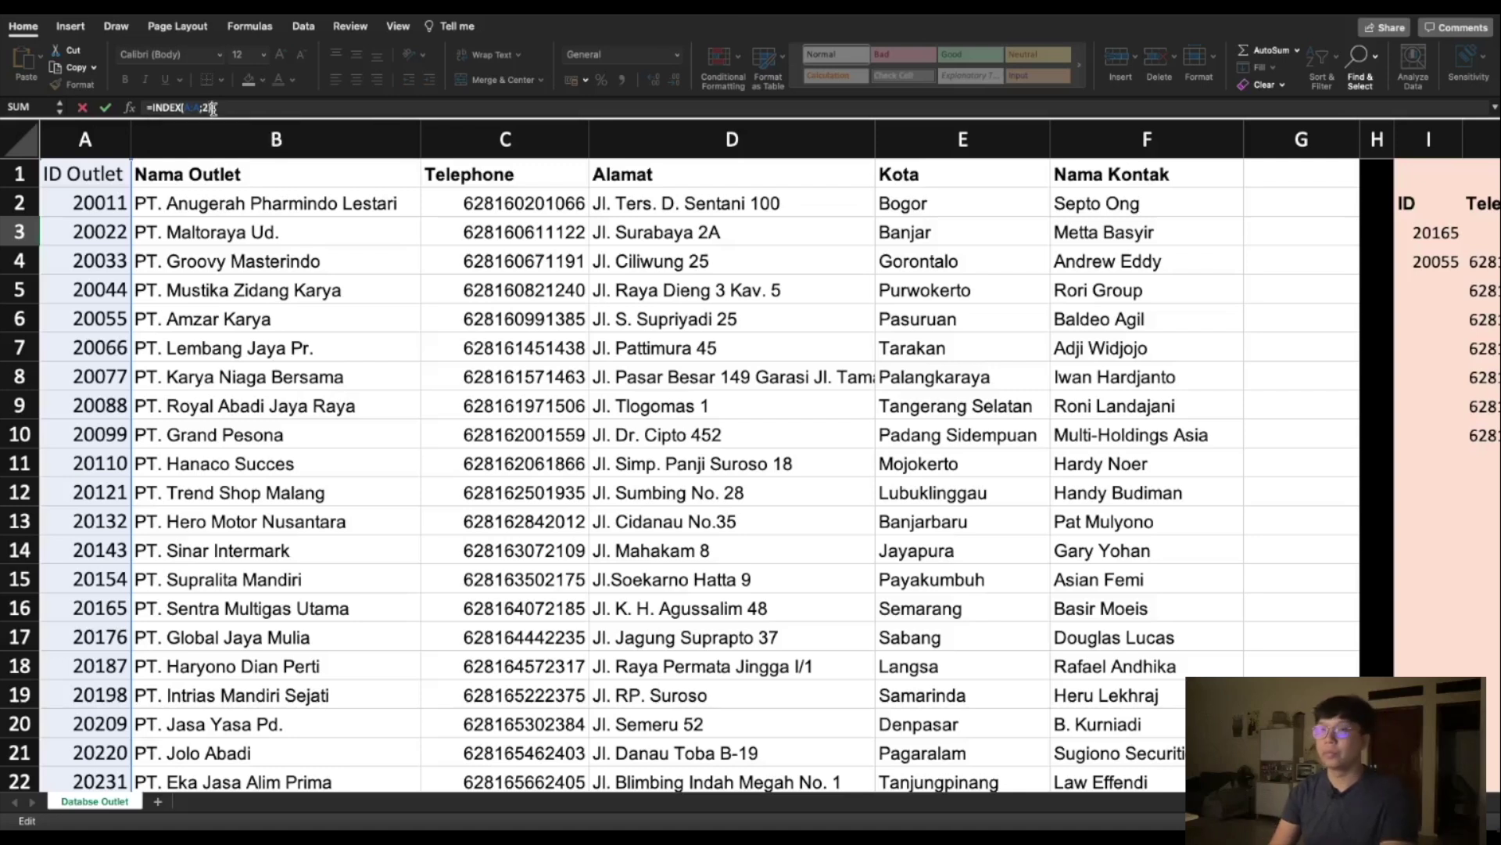
key(Return)
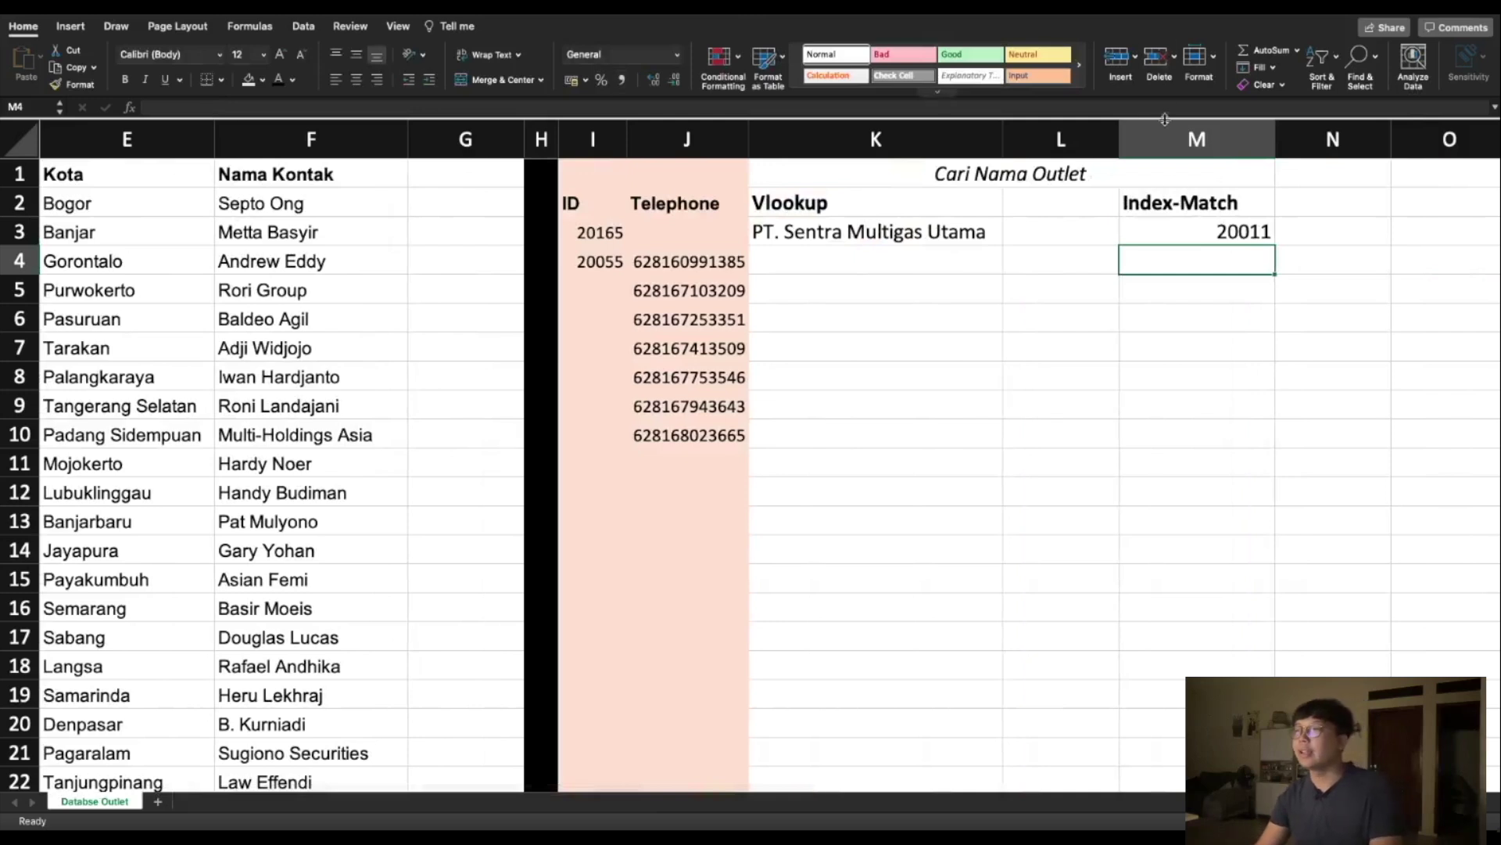
- Review the INDEX array and row arguments, keeping the 20011 result in M3
click(1196, 236)
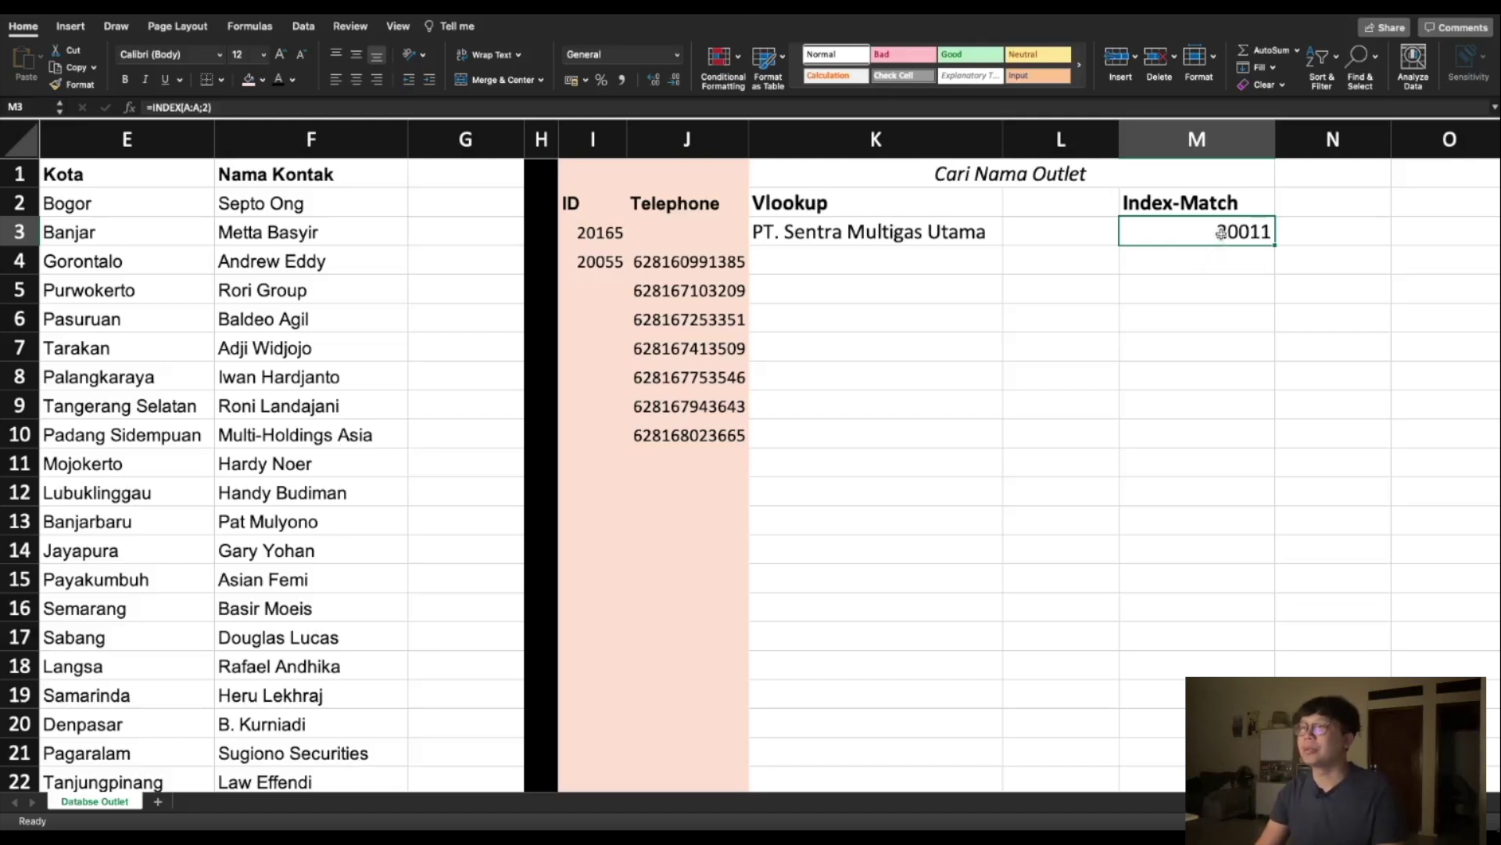
double_click(1221, 233)
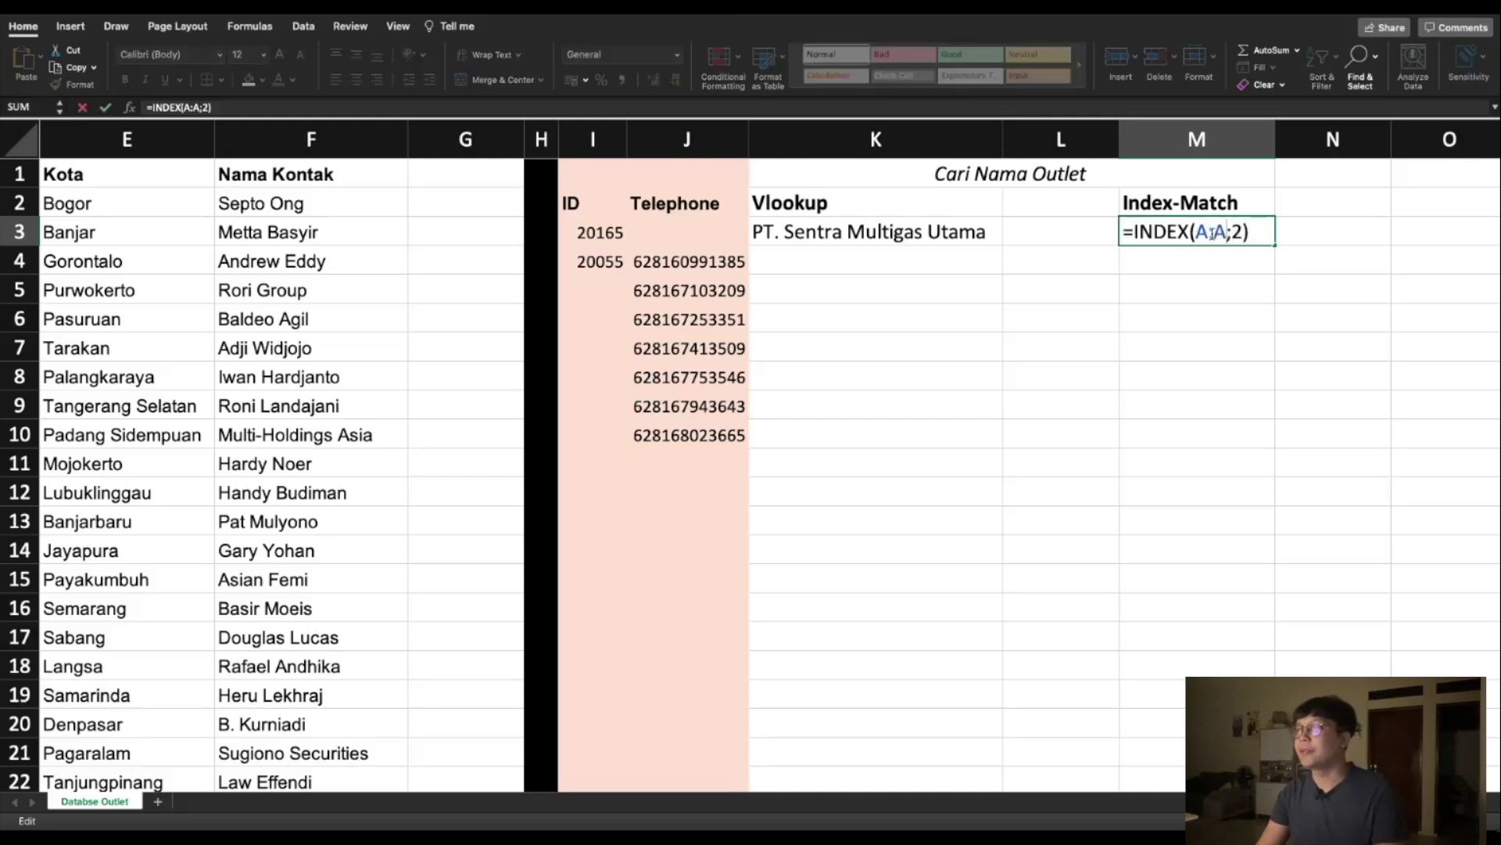
click(1235, 232)
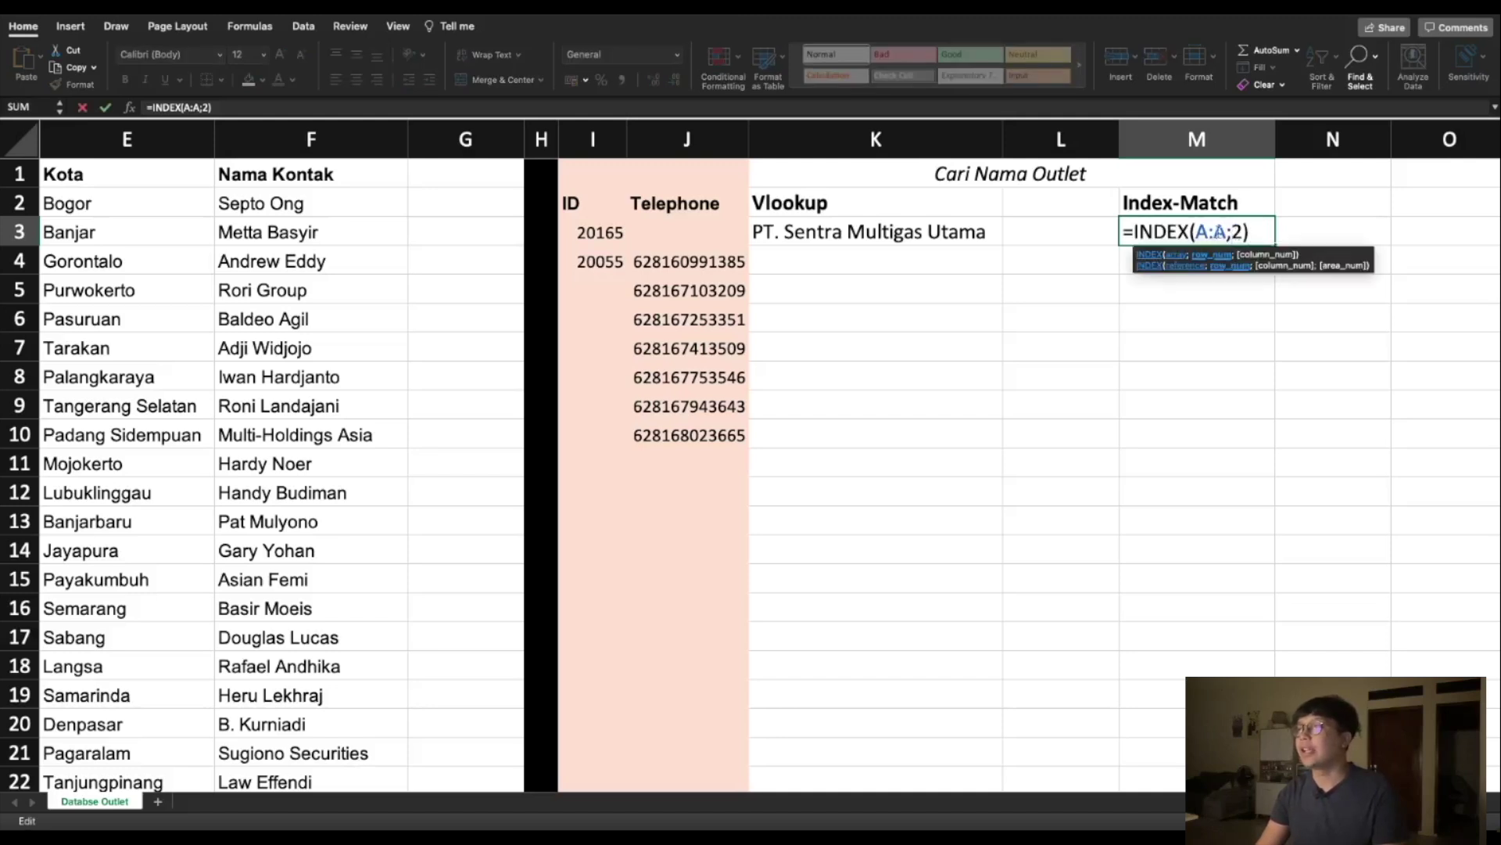
click(1209, 232)
click(1060, 375)
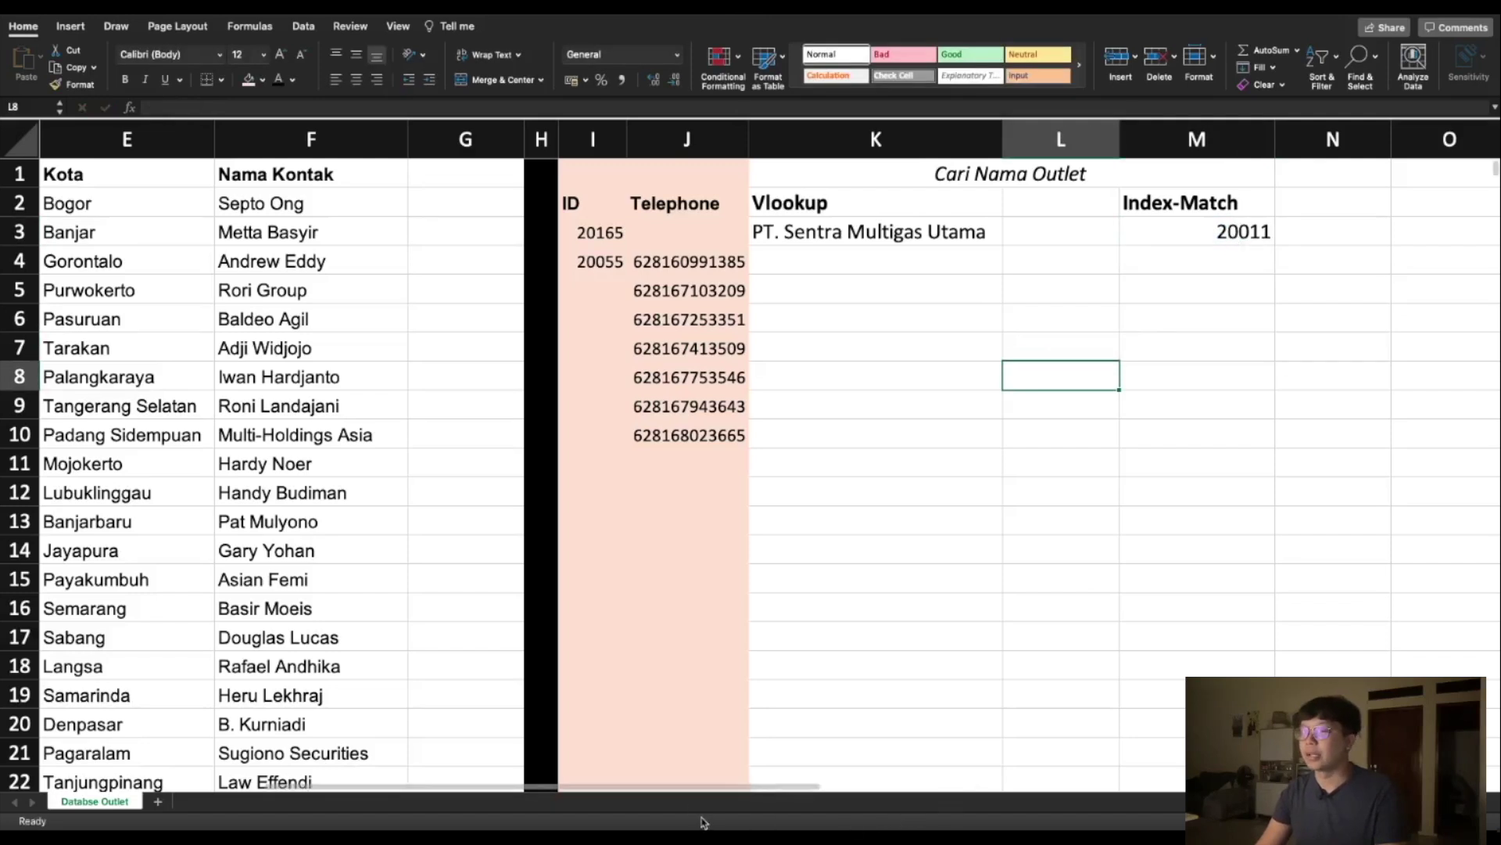
scroll(700, 786, left, 5)
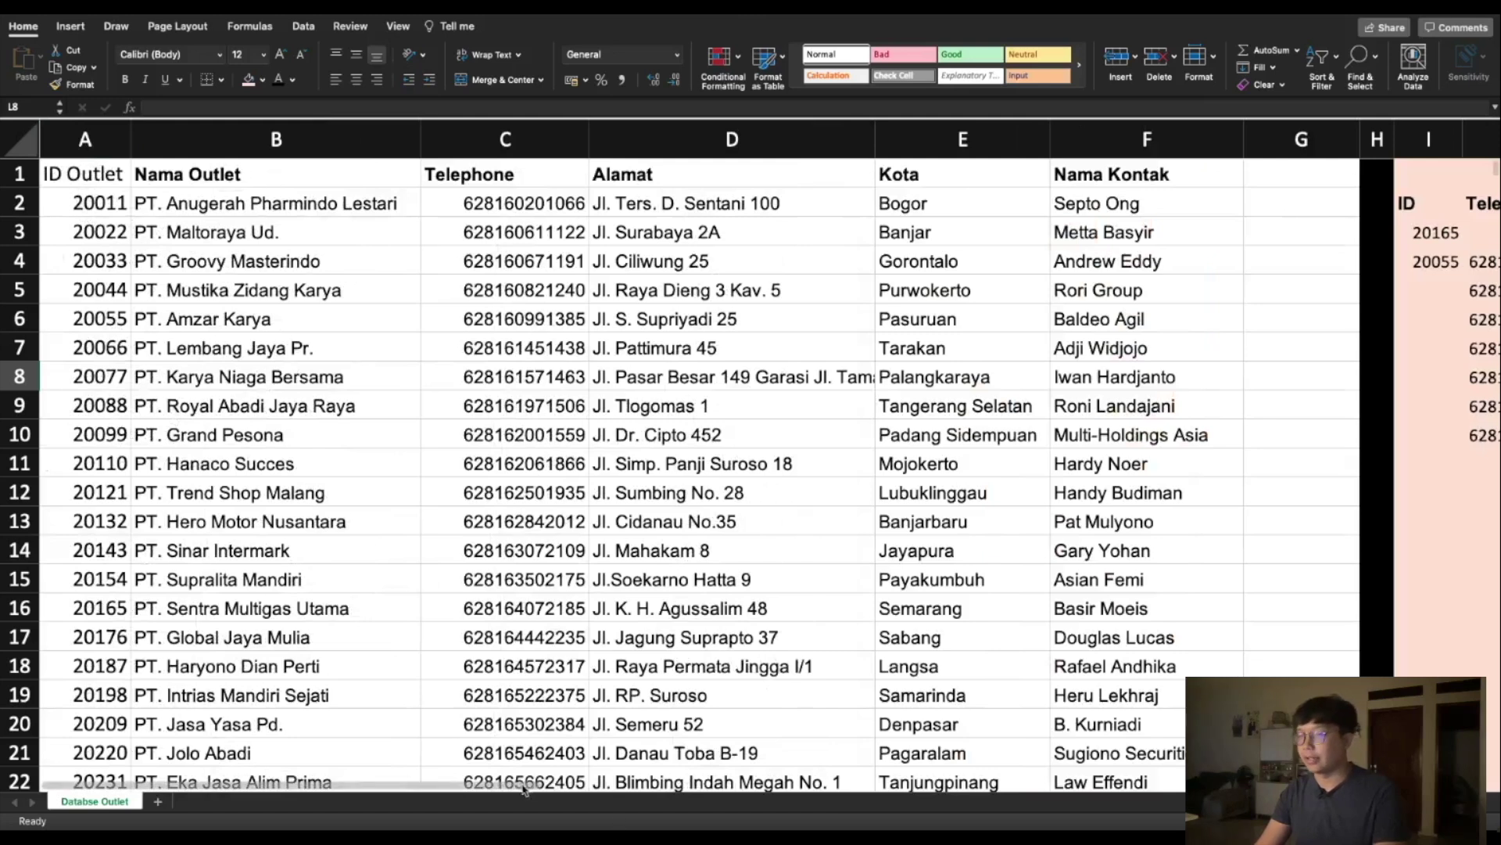
drag(529, 790, 878, 775)
key(Up)
key(Right)
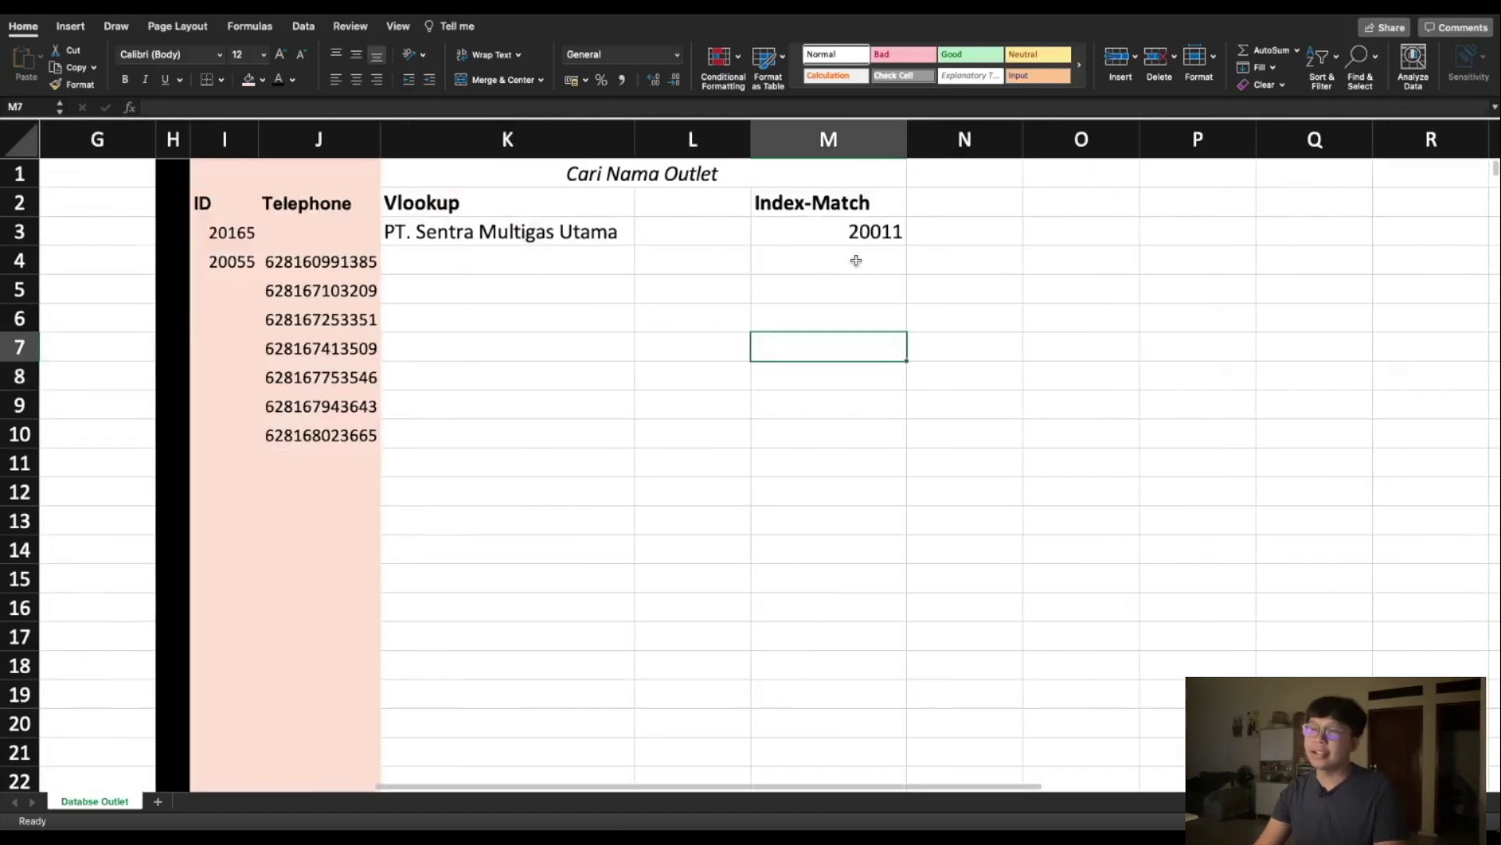
- Clear M3's INDEX demonstration formula
click(851, 233)
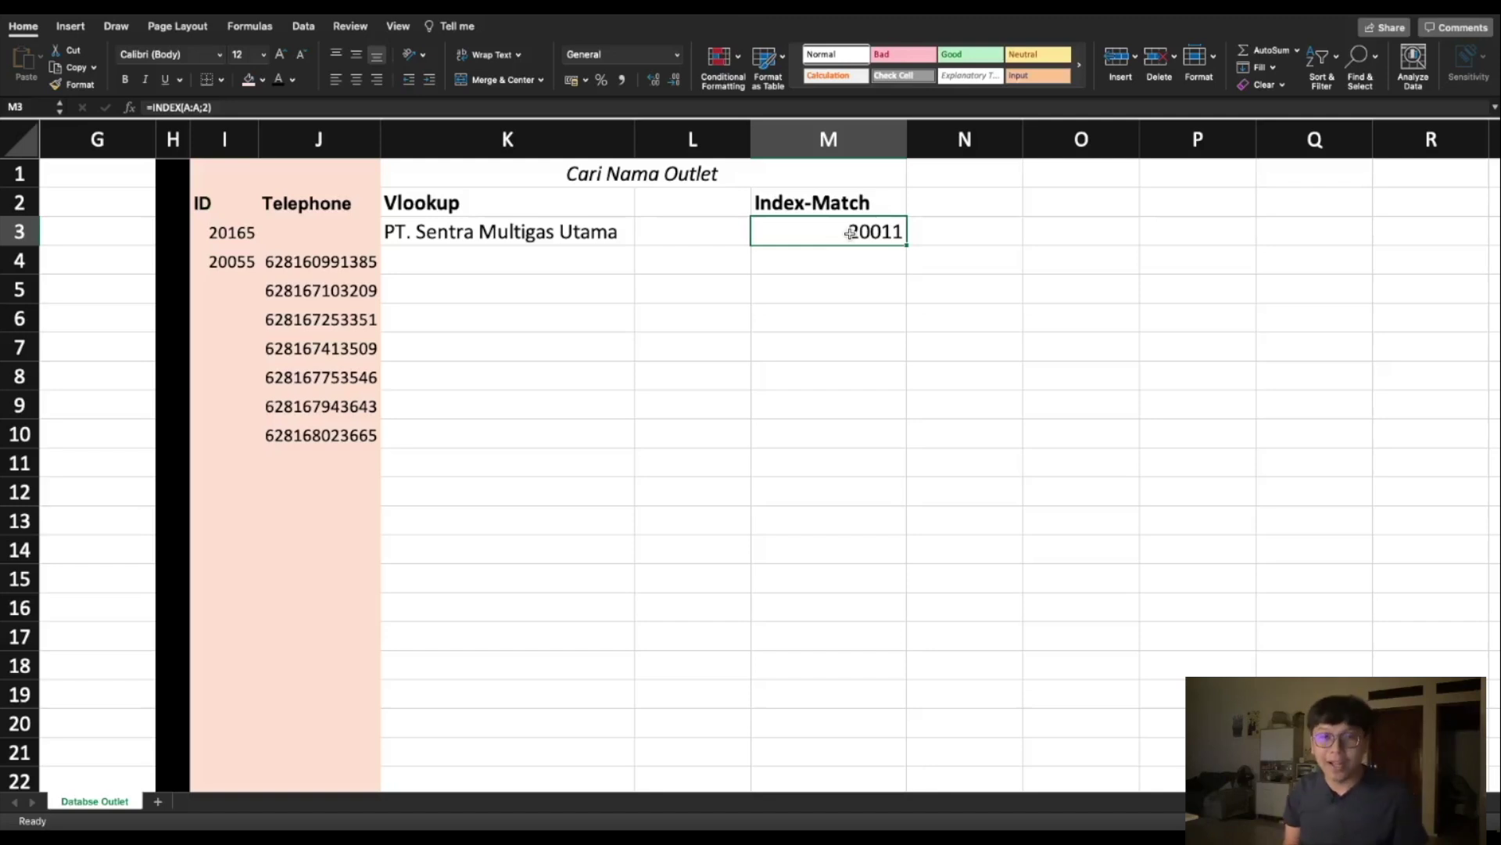
click(889, 337)
click(870, 245)
key(Delete)
- Start =INDEX(B:B;match( in M3, returning names from the Nama Outlet column
text(=inde)
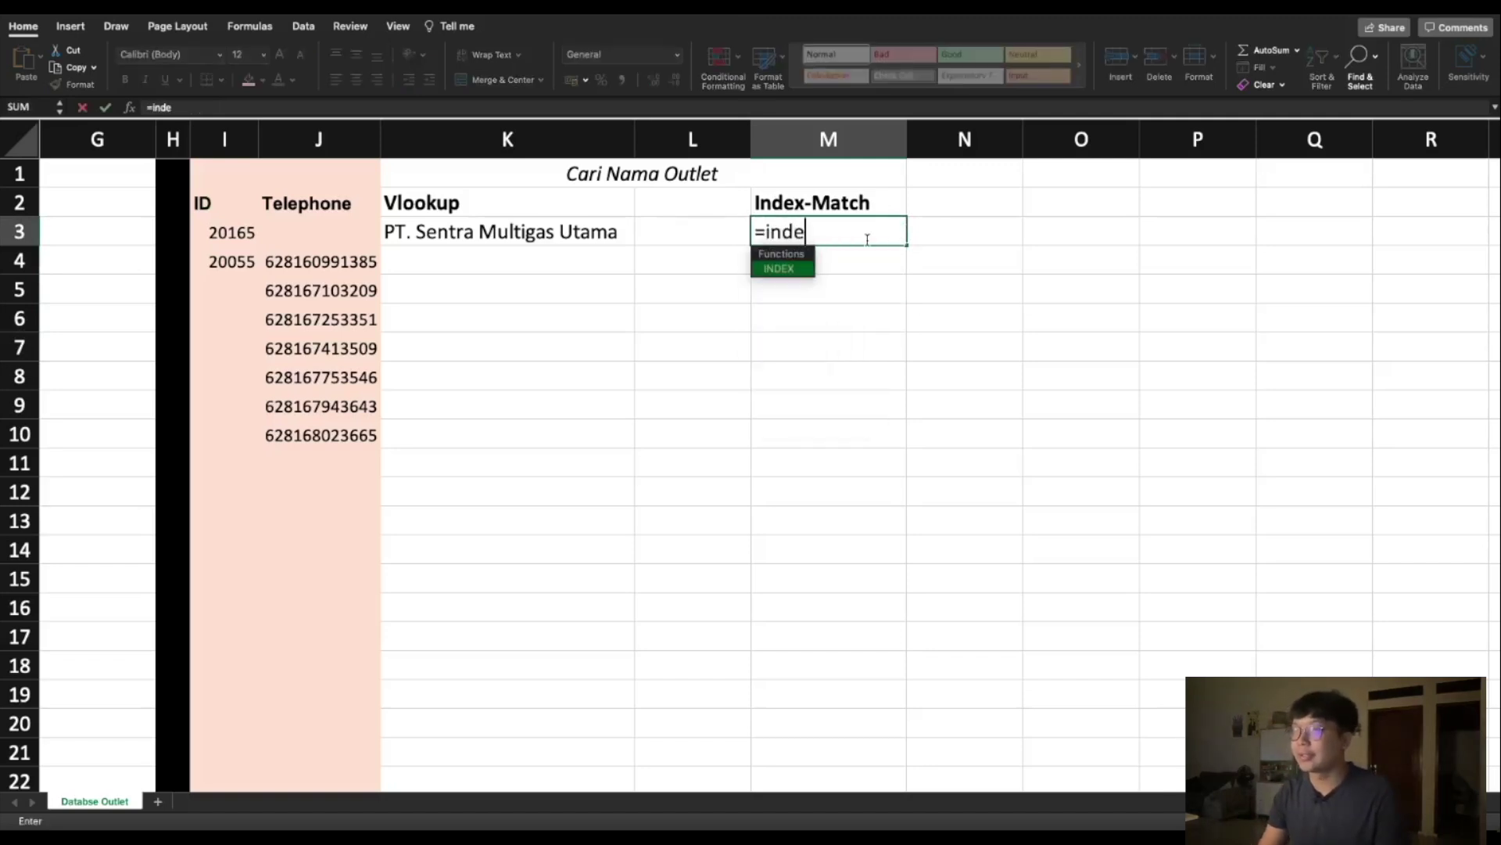
key(Tab)
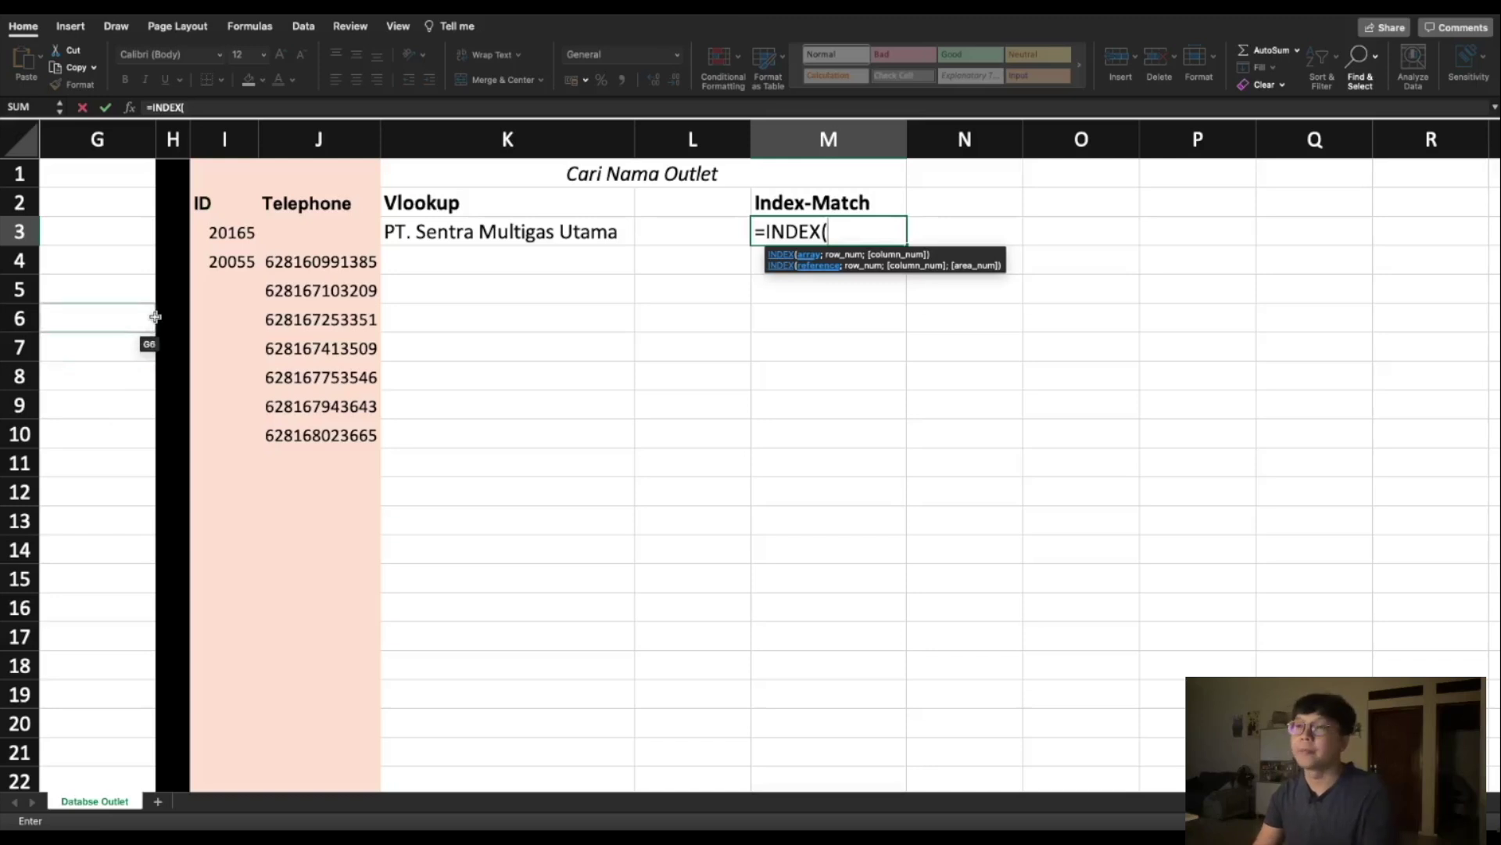
drag(510, 792, 117, 790)
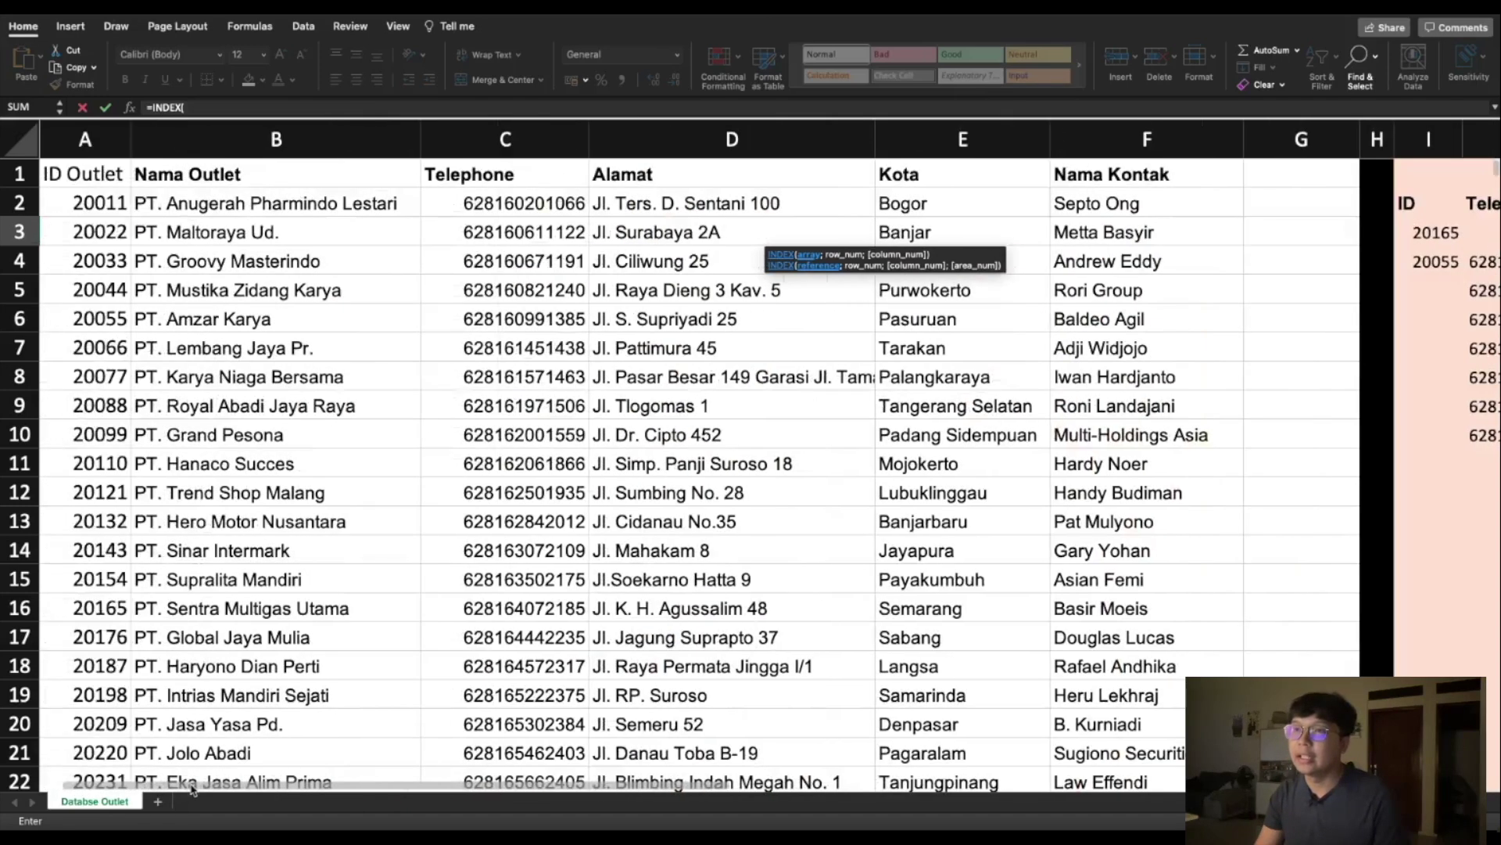
click(256, 141)
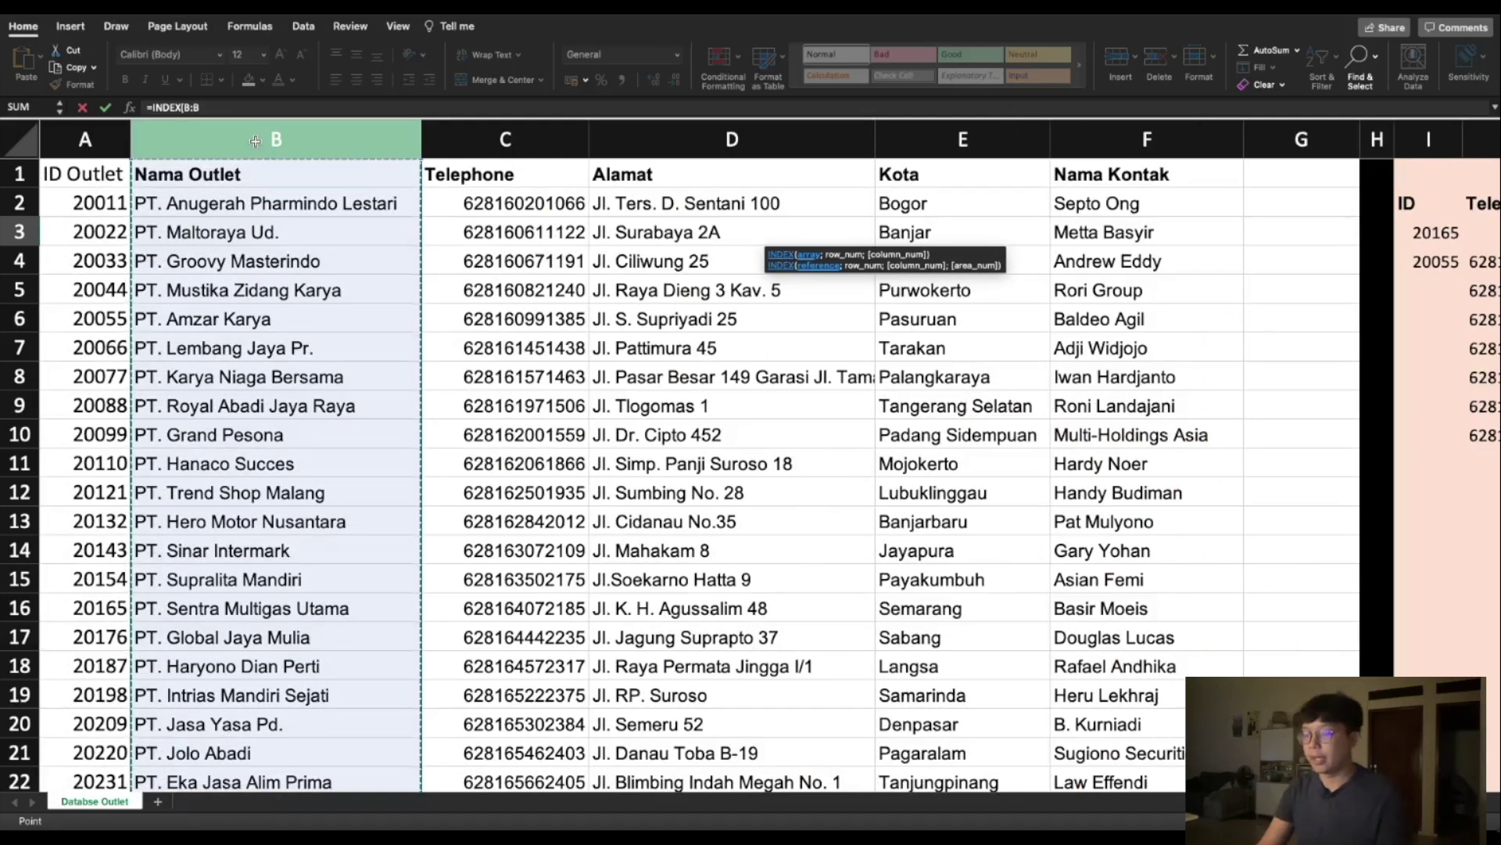
text(;)
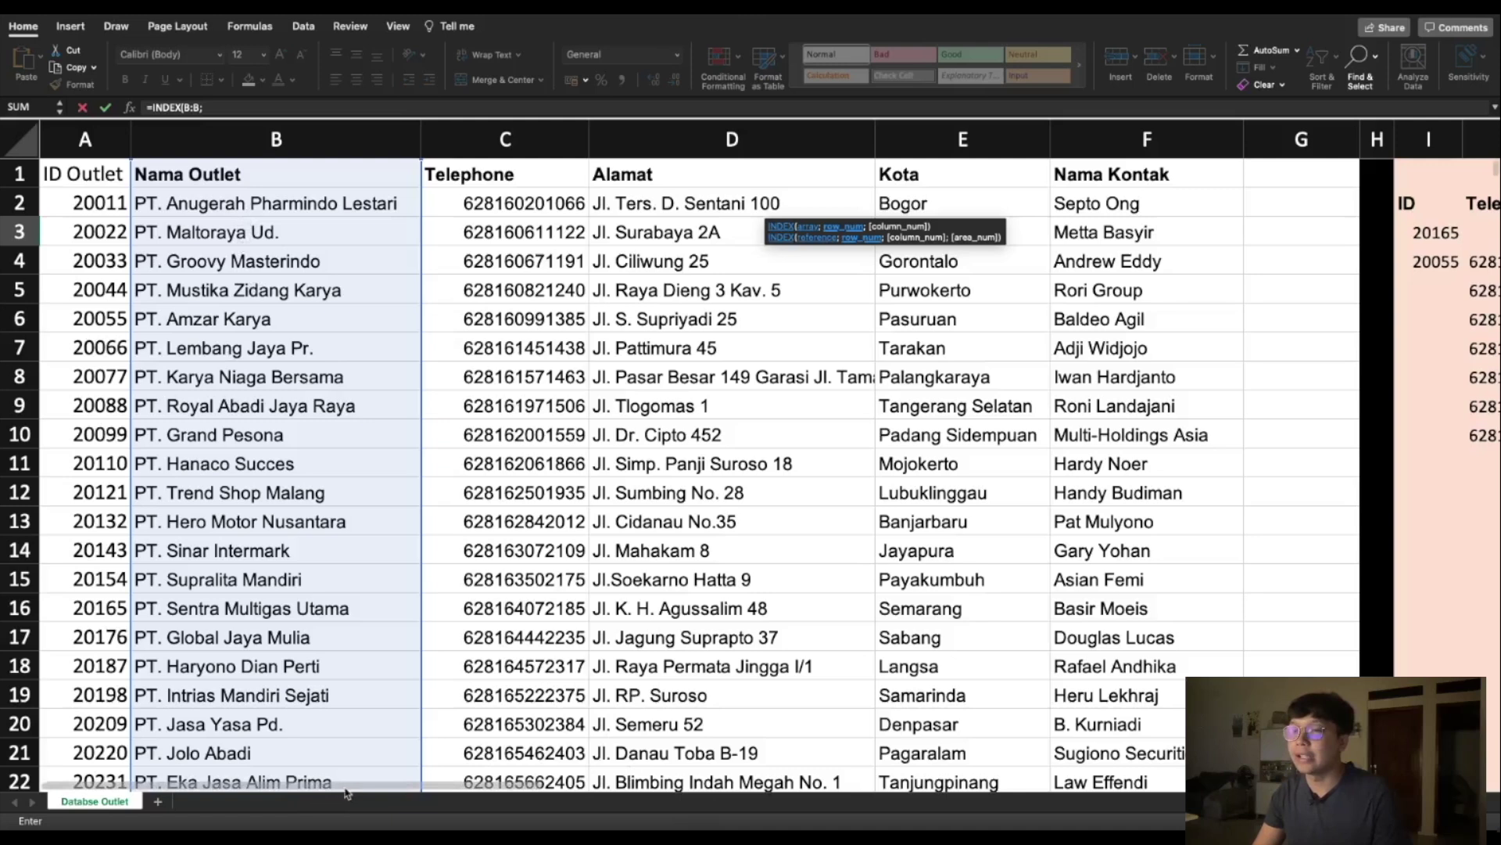
drag(390, 784, 656, 782)
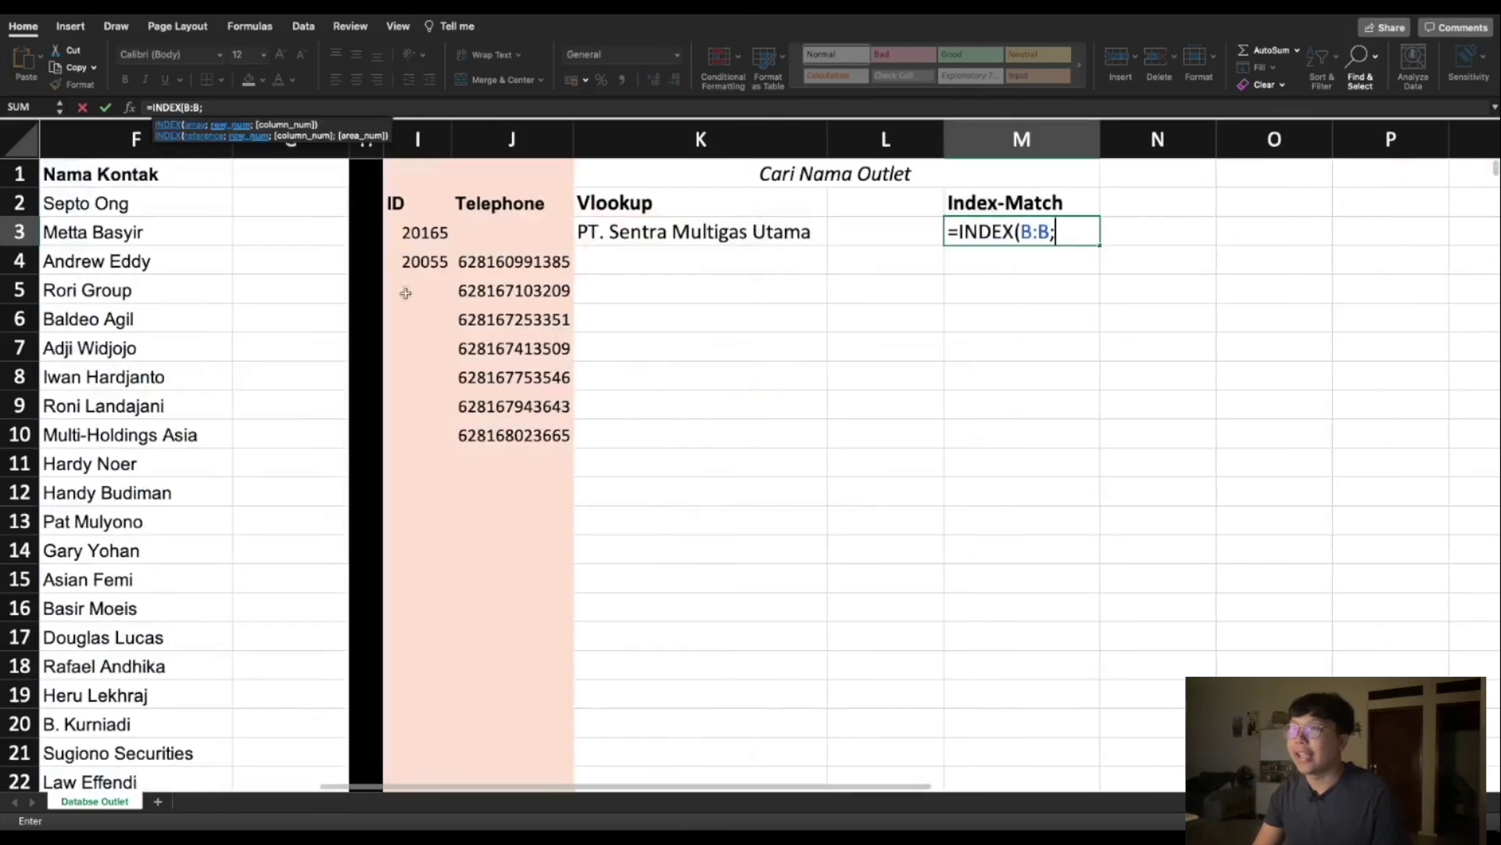
text(()
key(BackSpace)
text(match()
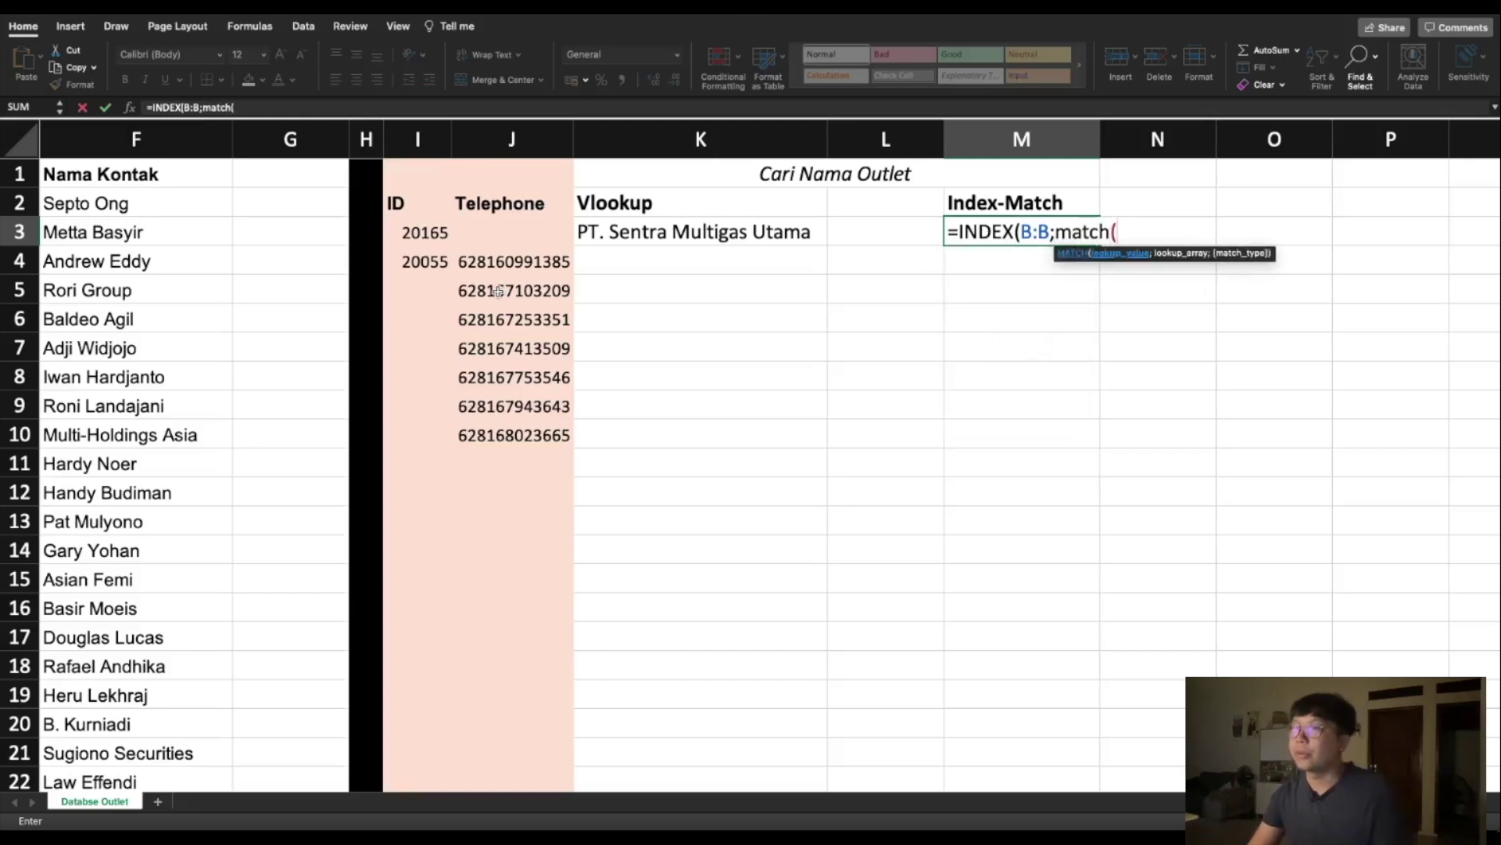
- Complete the nested MATCH(I3;A:A;0)) so M3 returns PT. Sentra Multigas Utama
click(428, 237)
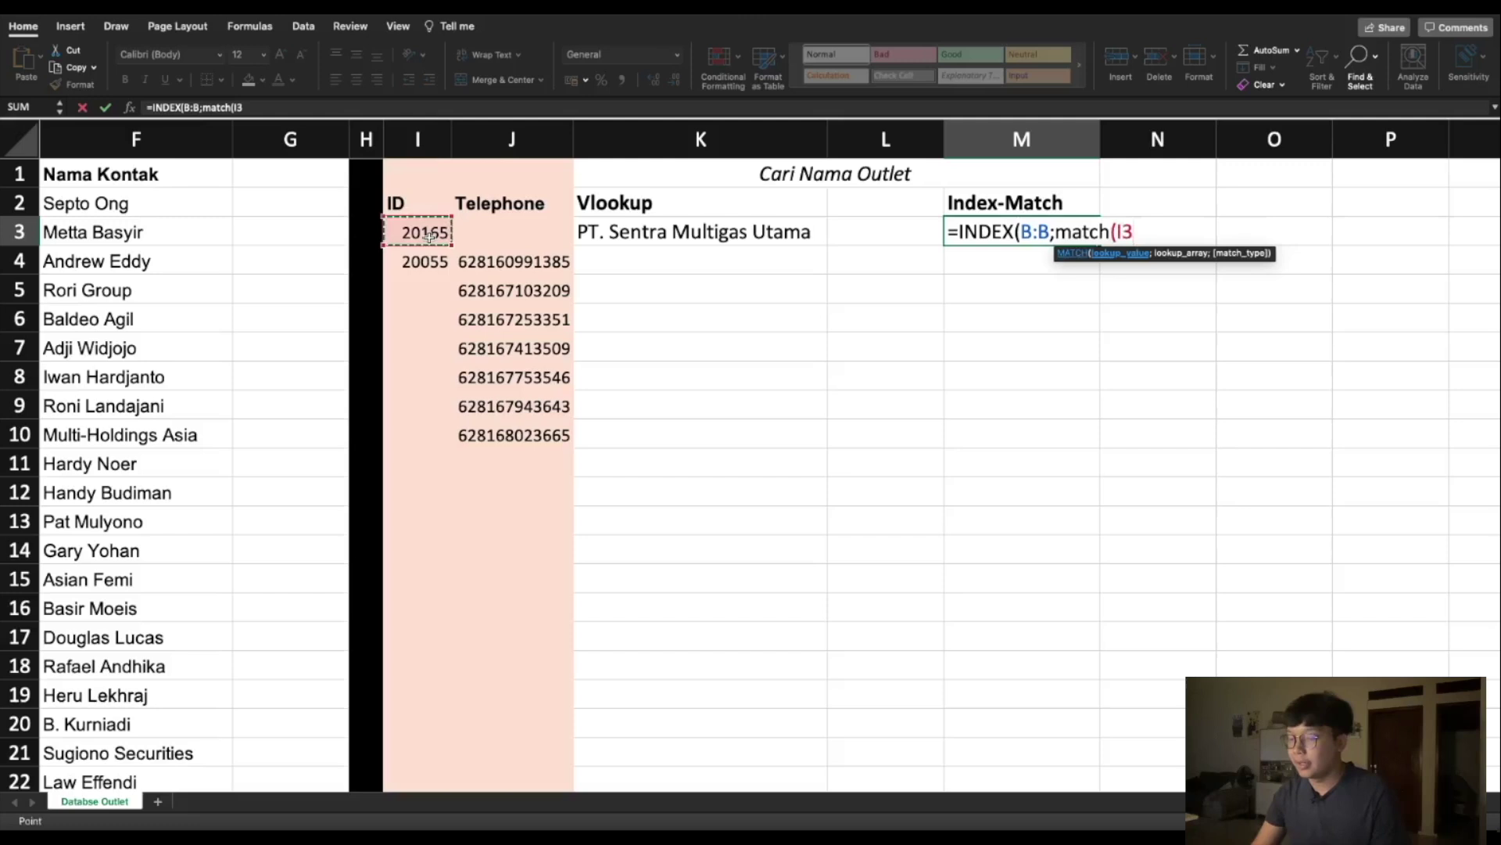
text(;)
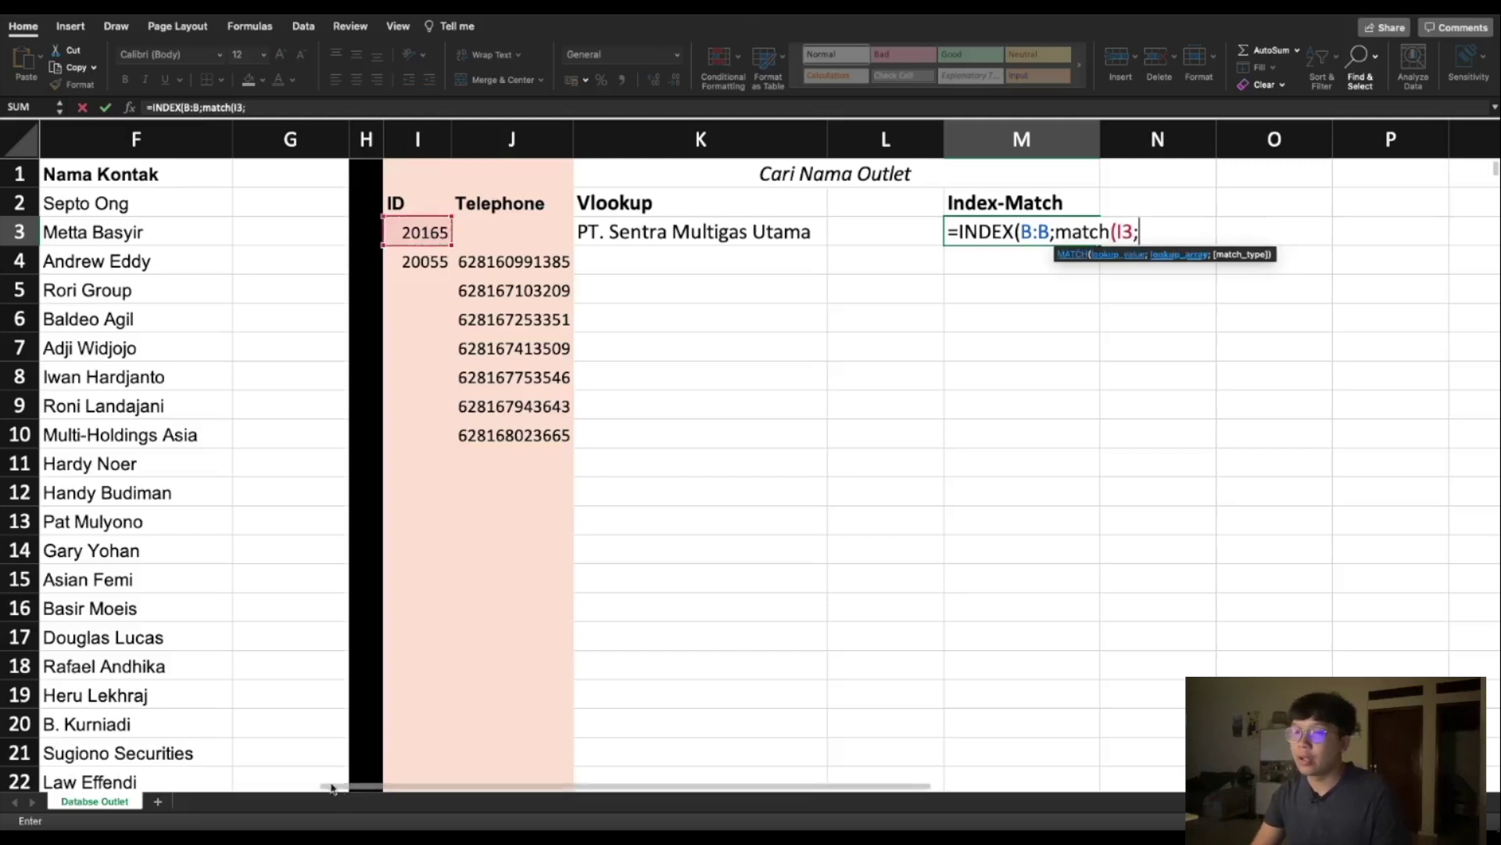
drag(348, 786, 57, 778)
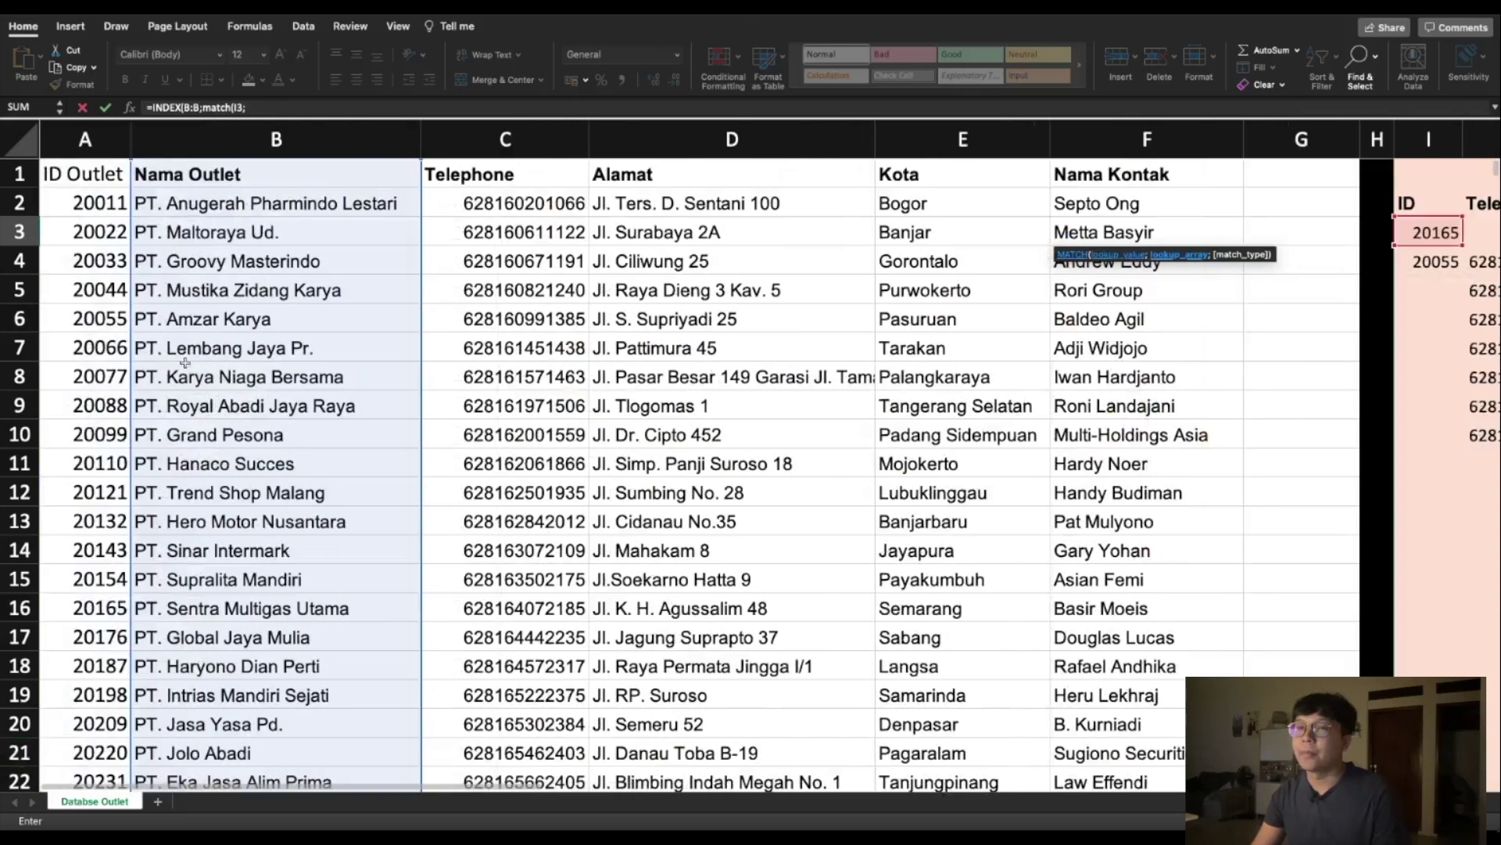
click(98, 133)
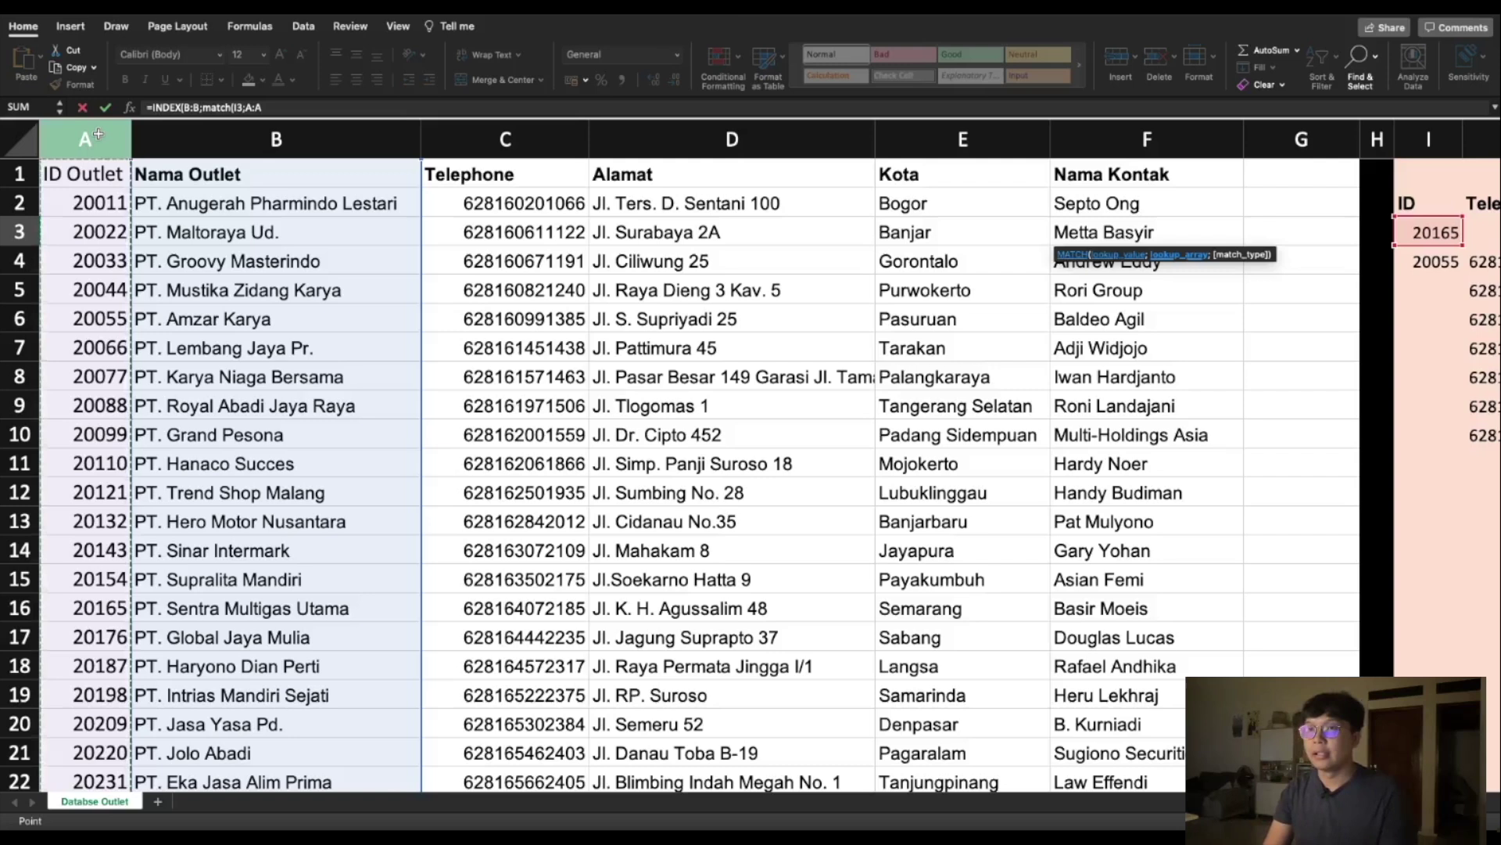
text(;)
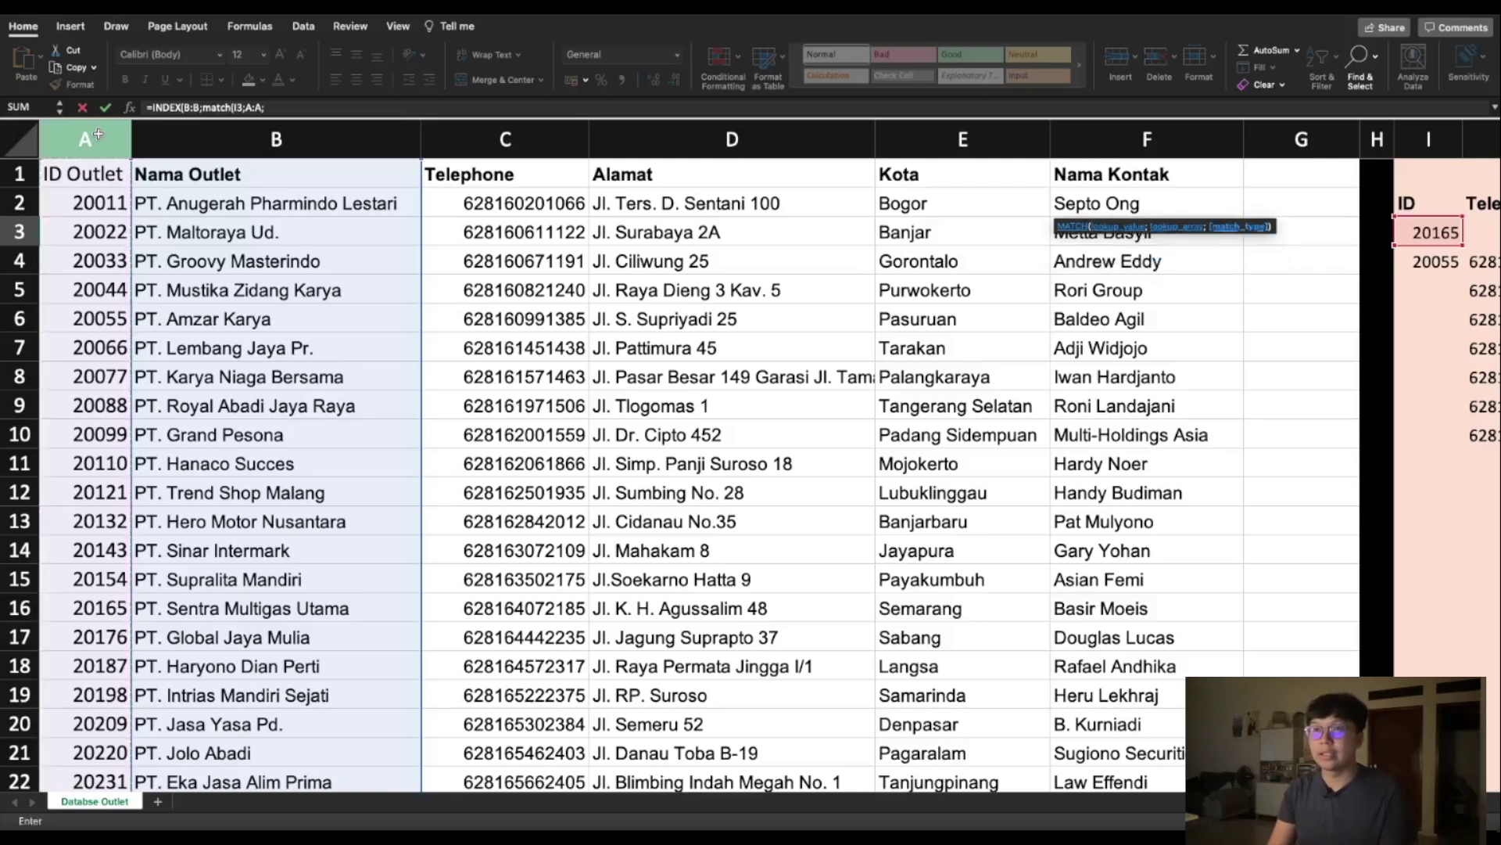
text(0)
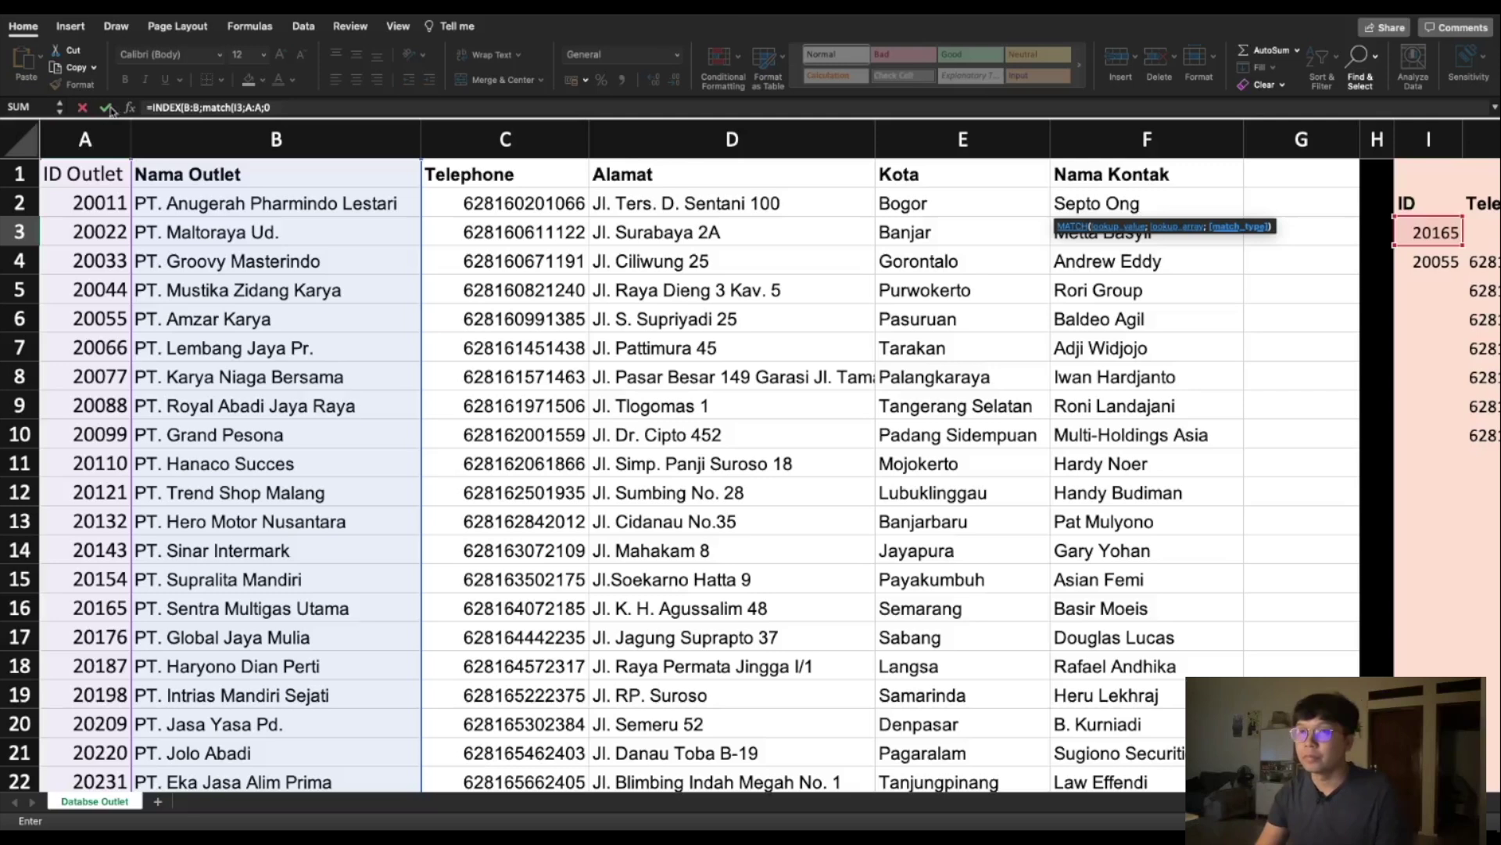
click(295, 113)
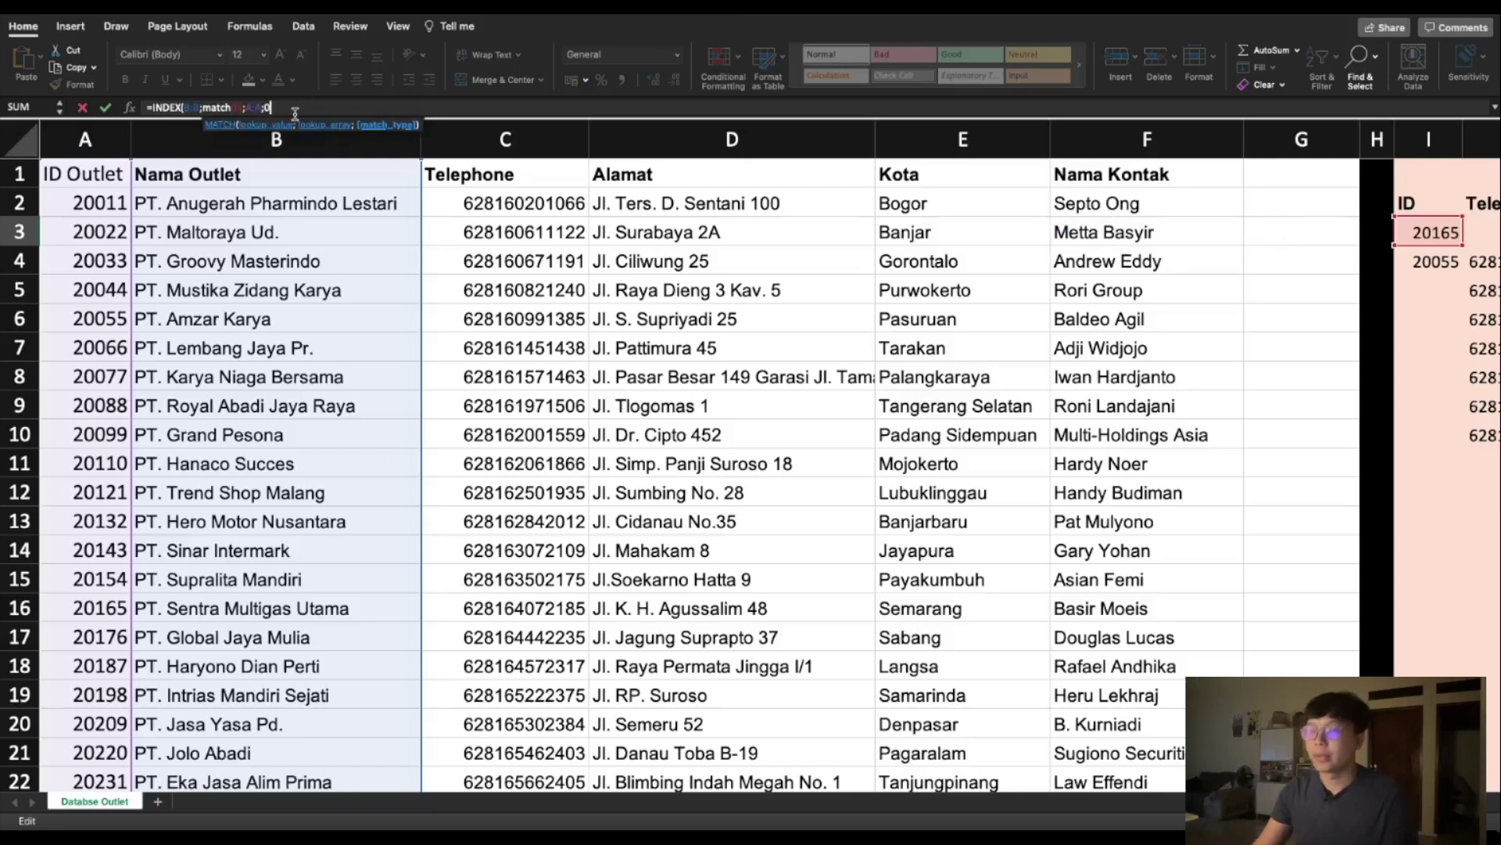
text())
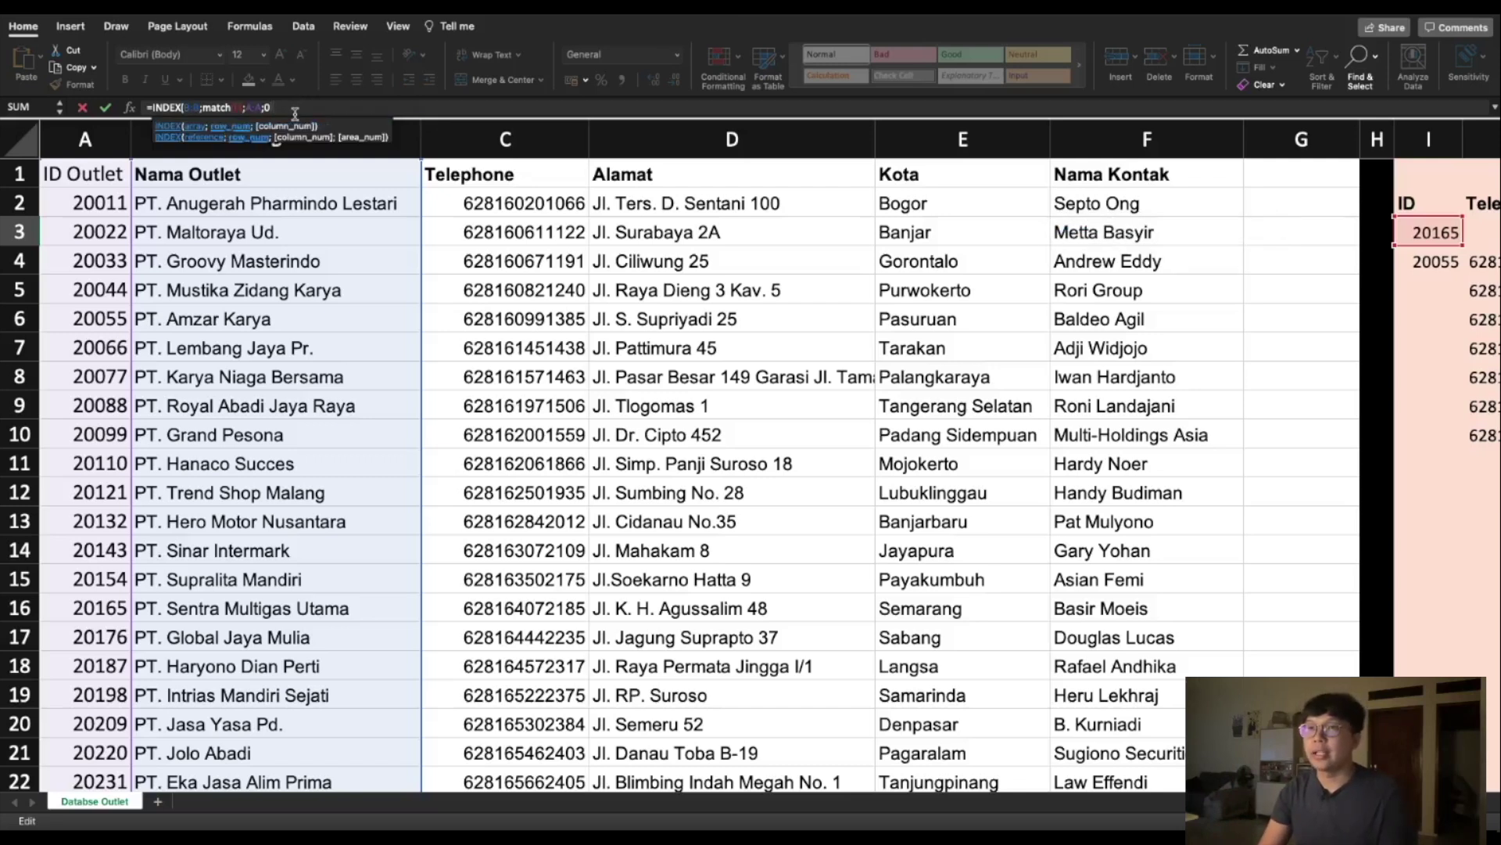
text())
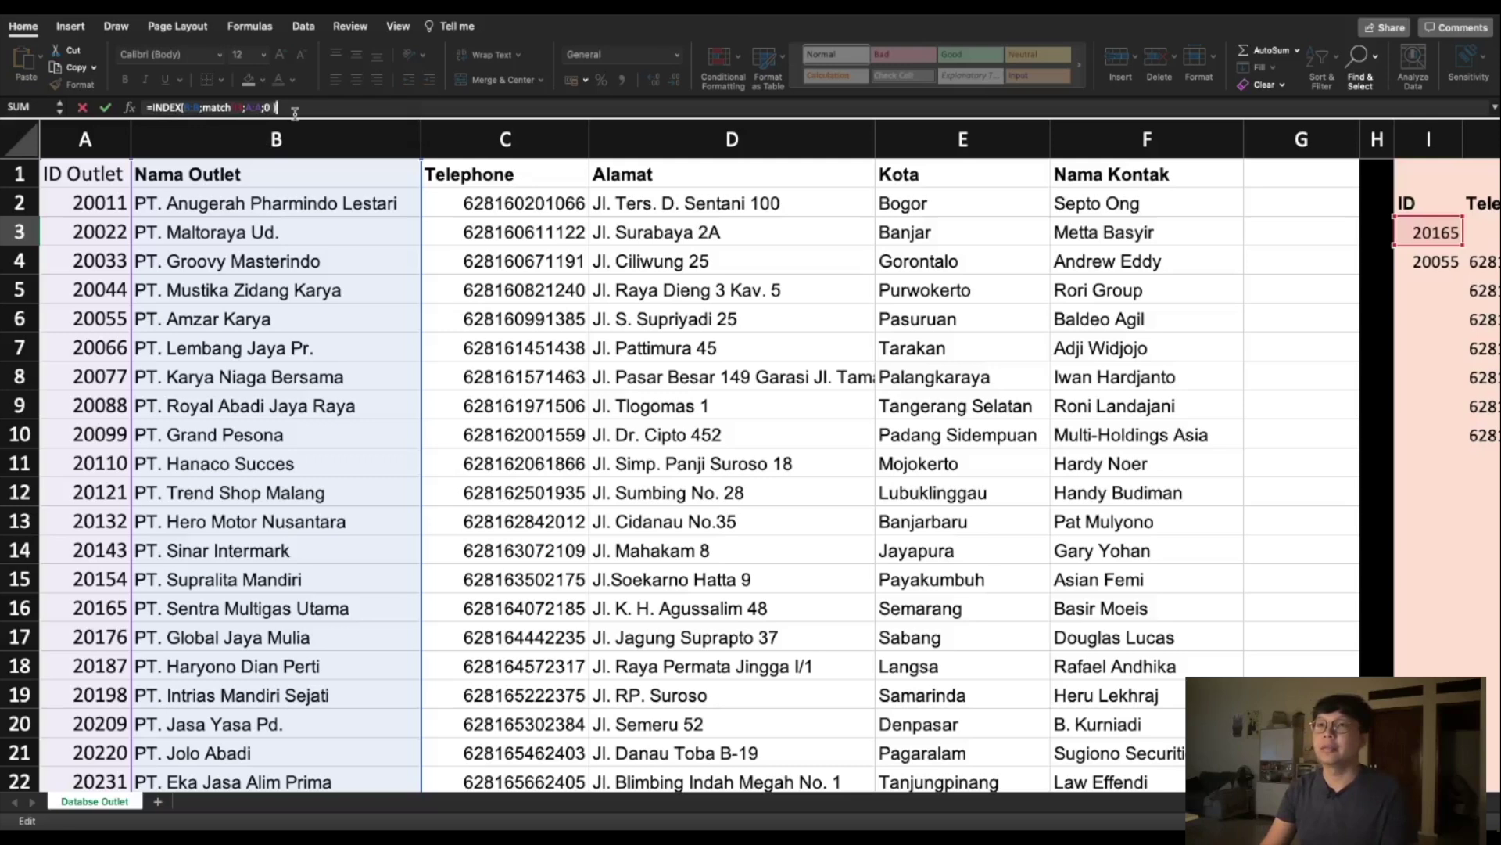
key(Return)
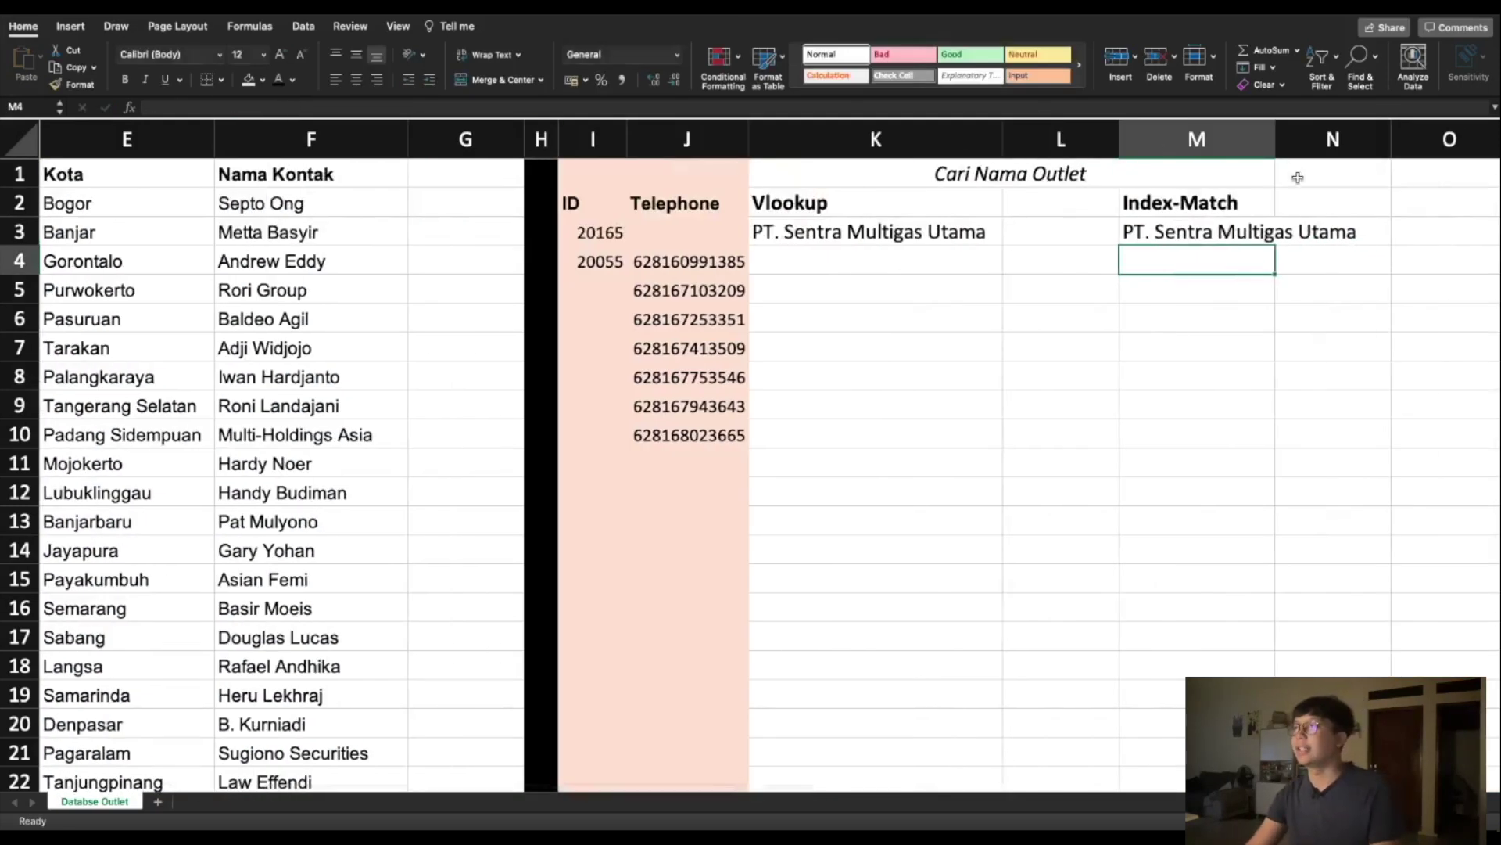
double_click(1276, 141)
click(1252, 404)
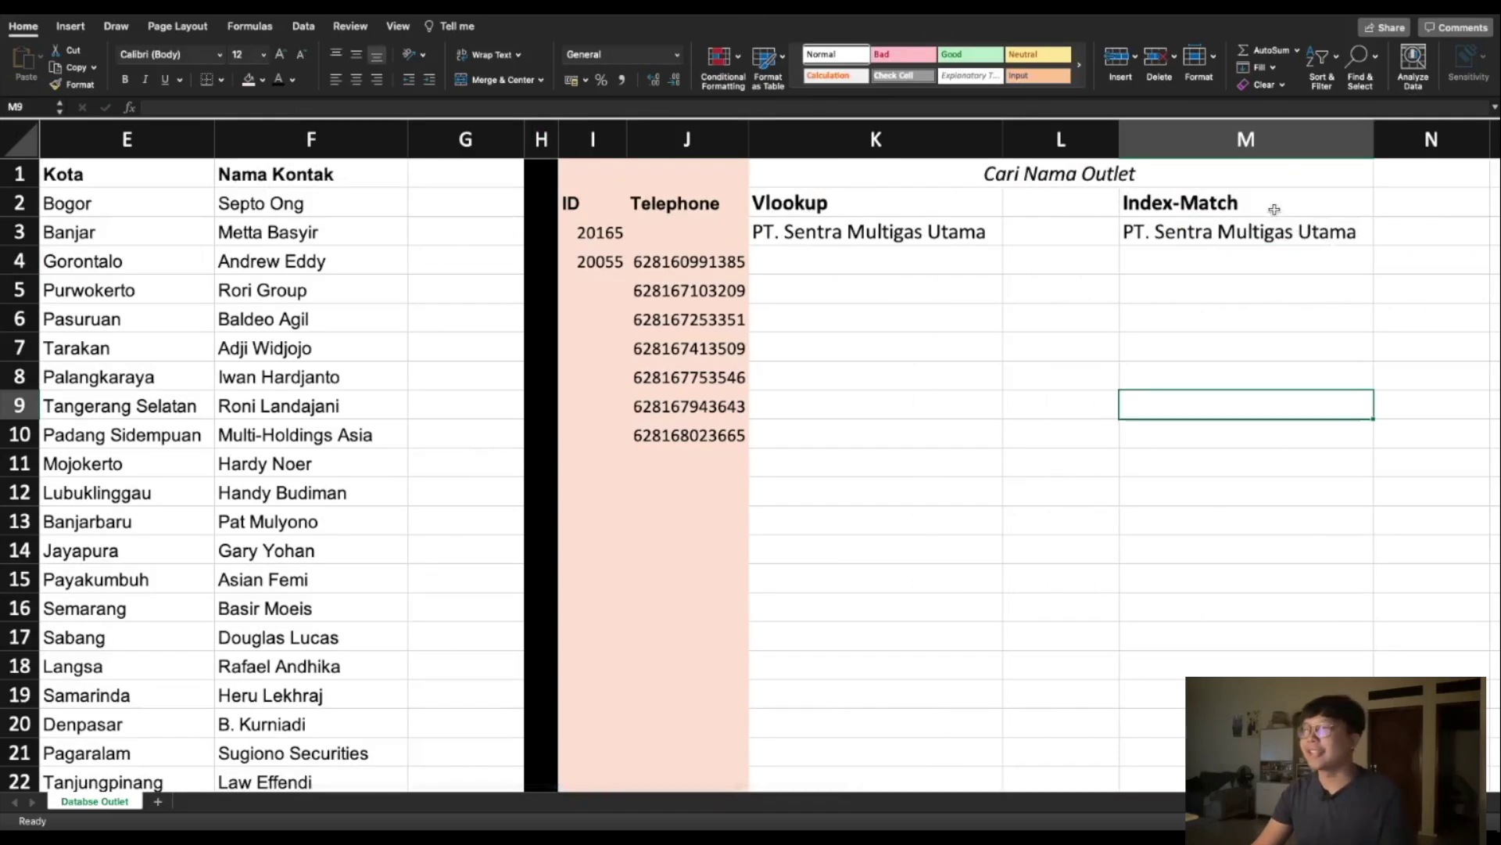
click(1249, 233)
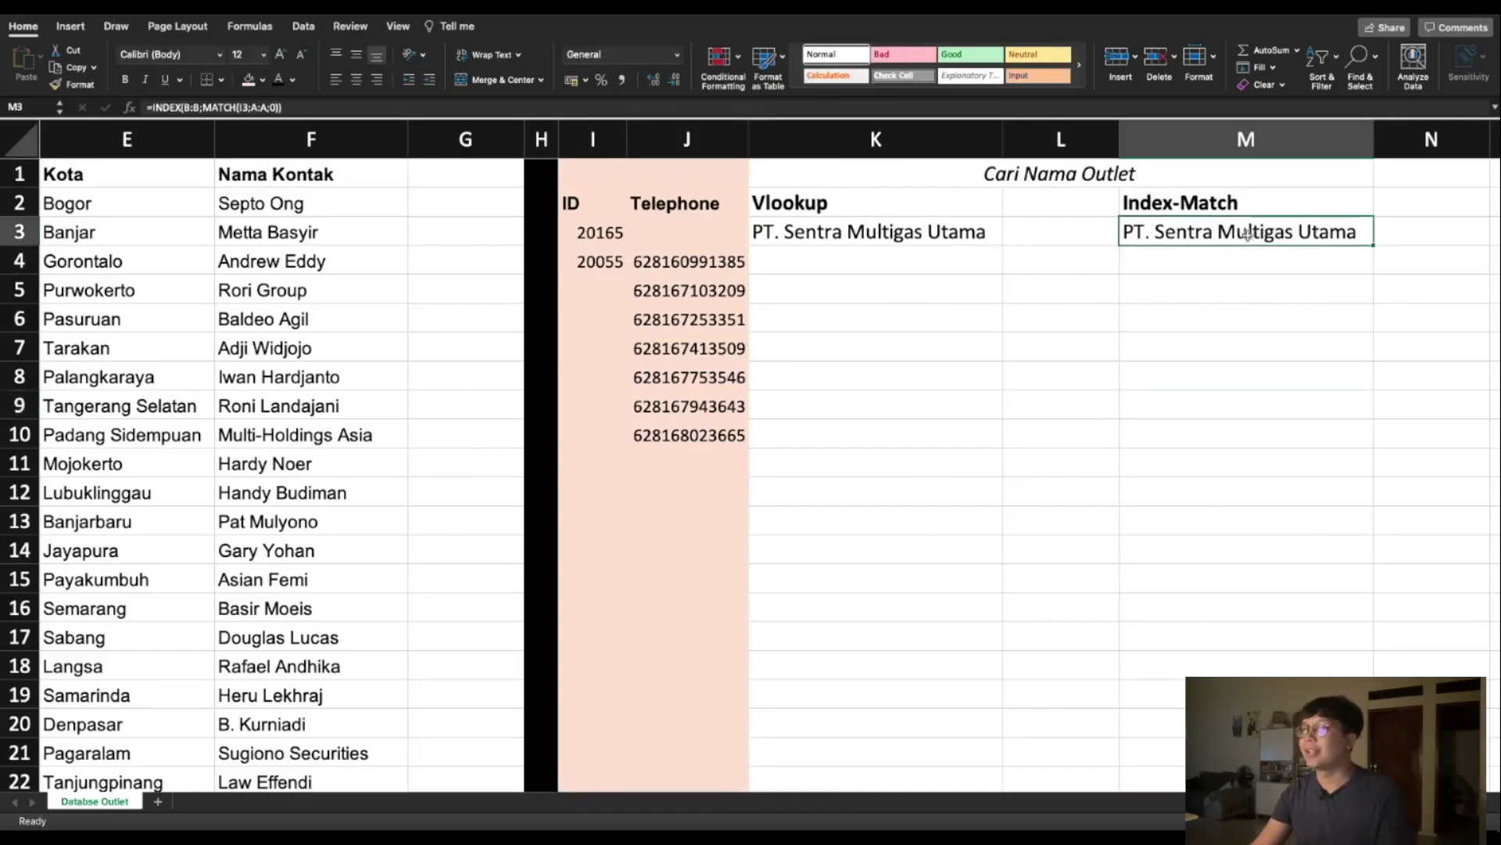
click(871, 232)
scroll(958, 462, down, 2)
scroll(958, 462, up, 2)
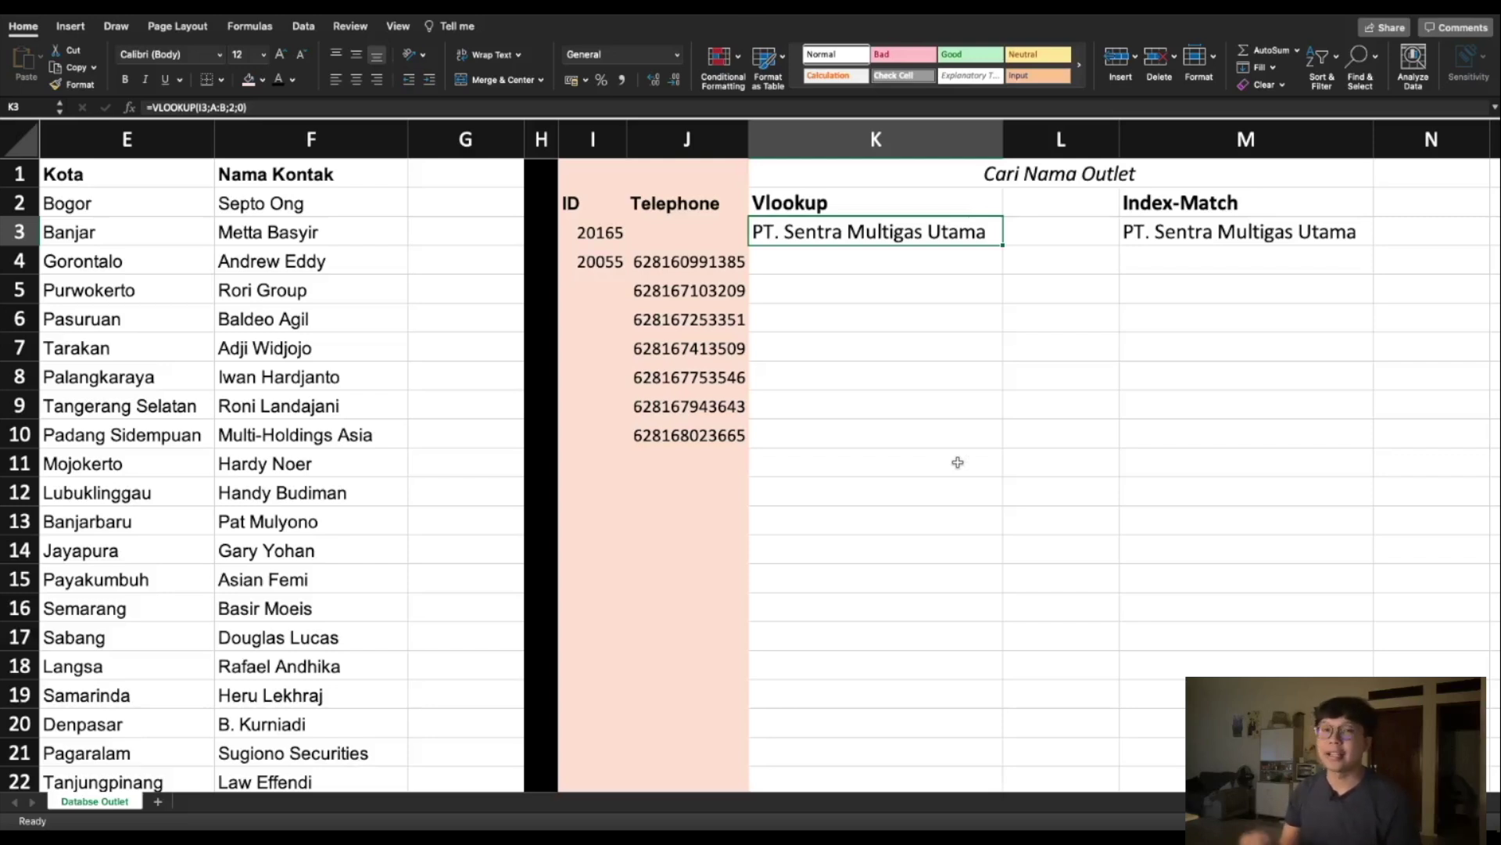
click(872, 265)
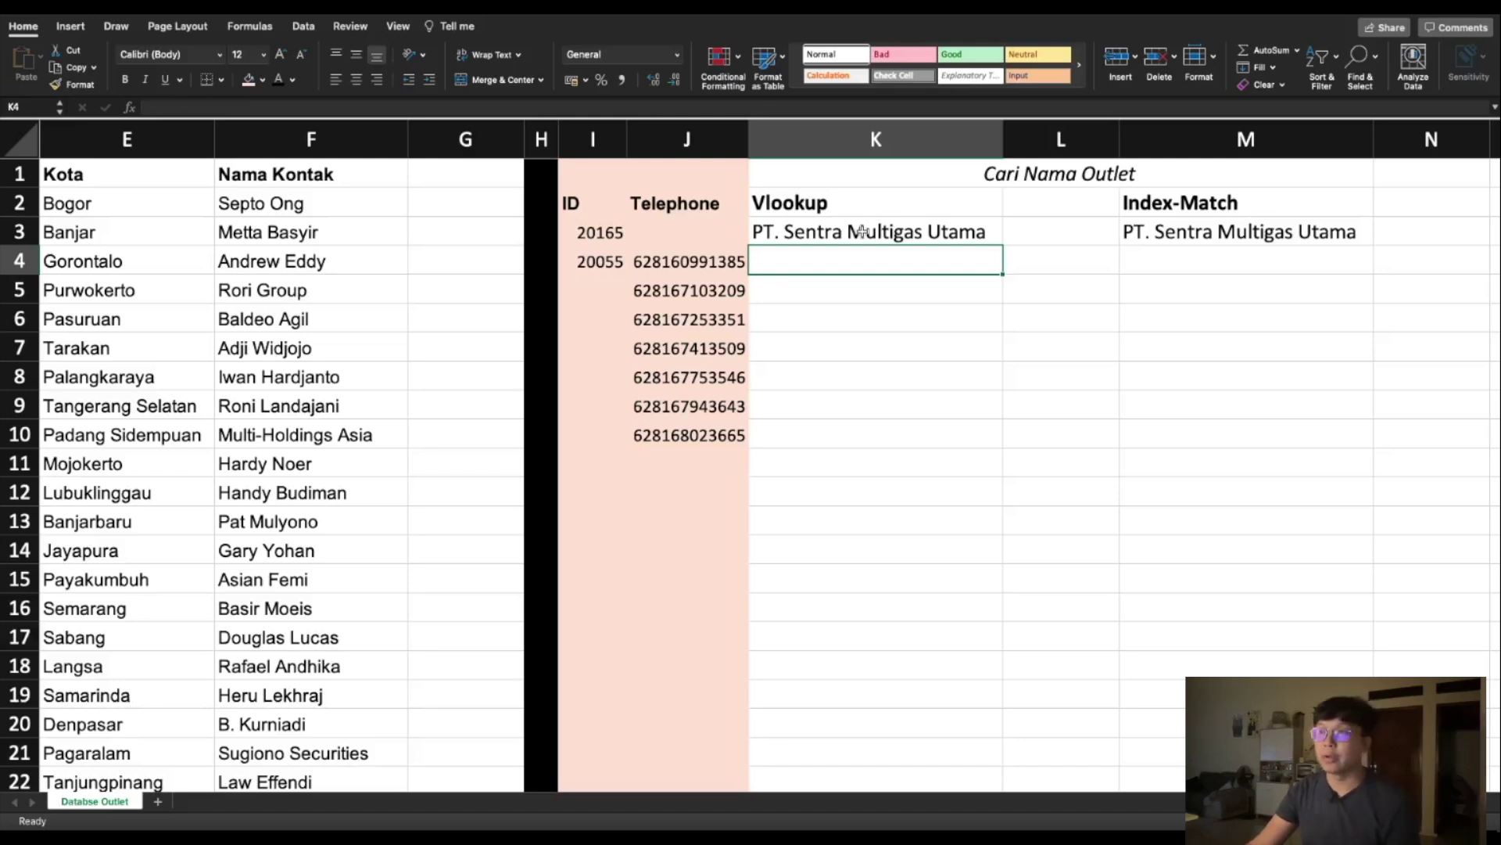
double_click(863, 231)
key(Escape)
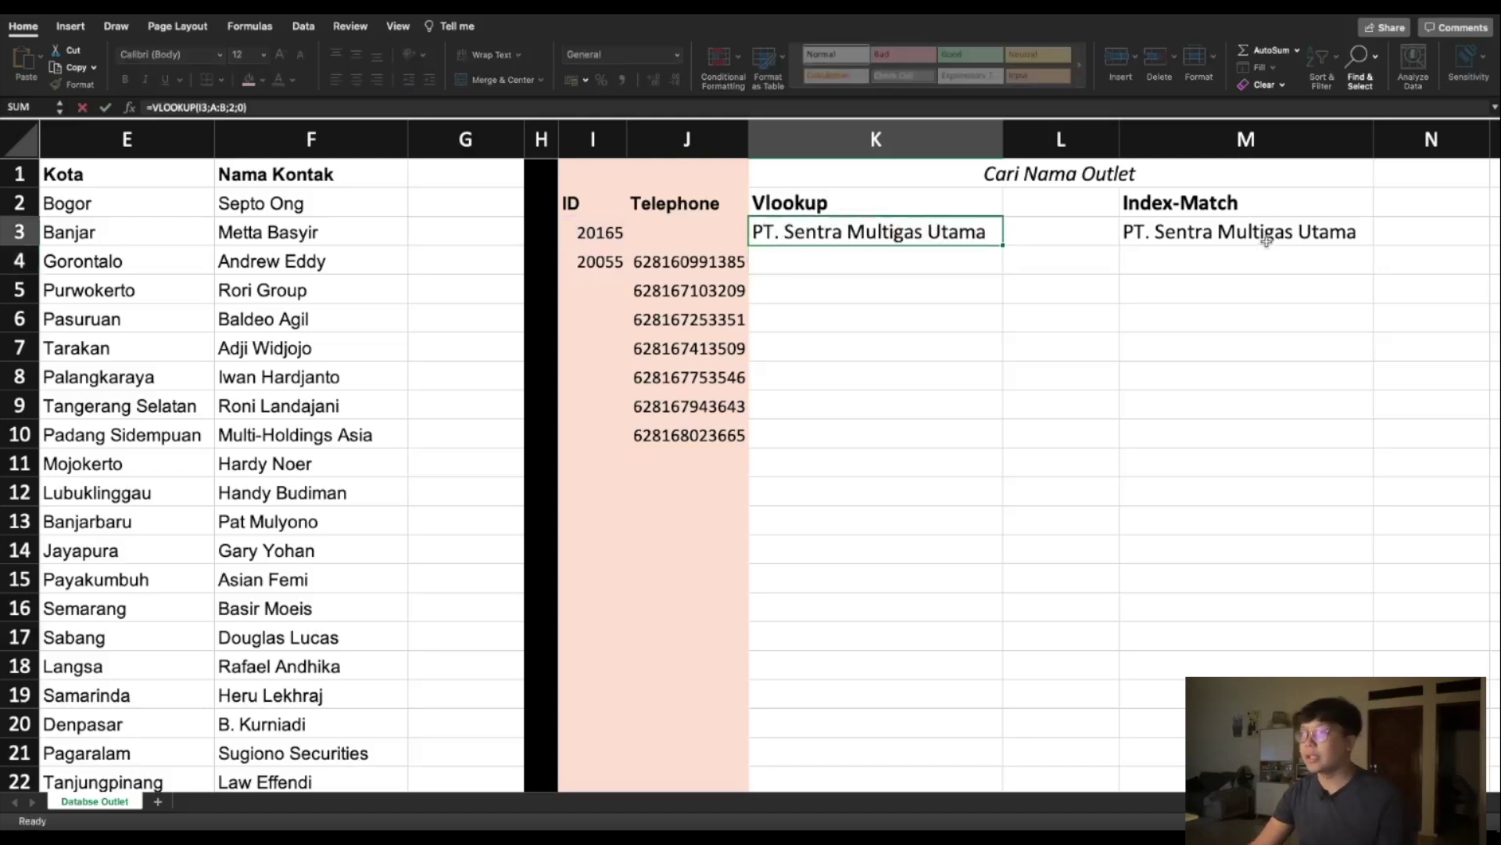
click(1260, 235)
double_click(1264, 232)
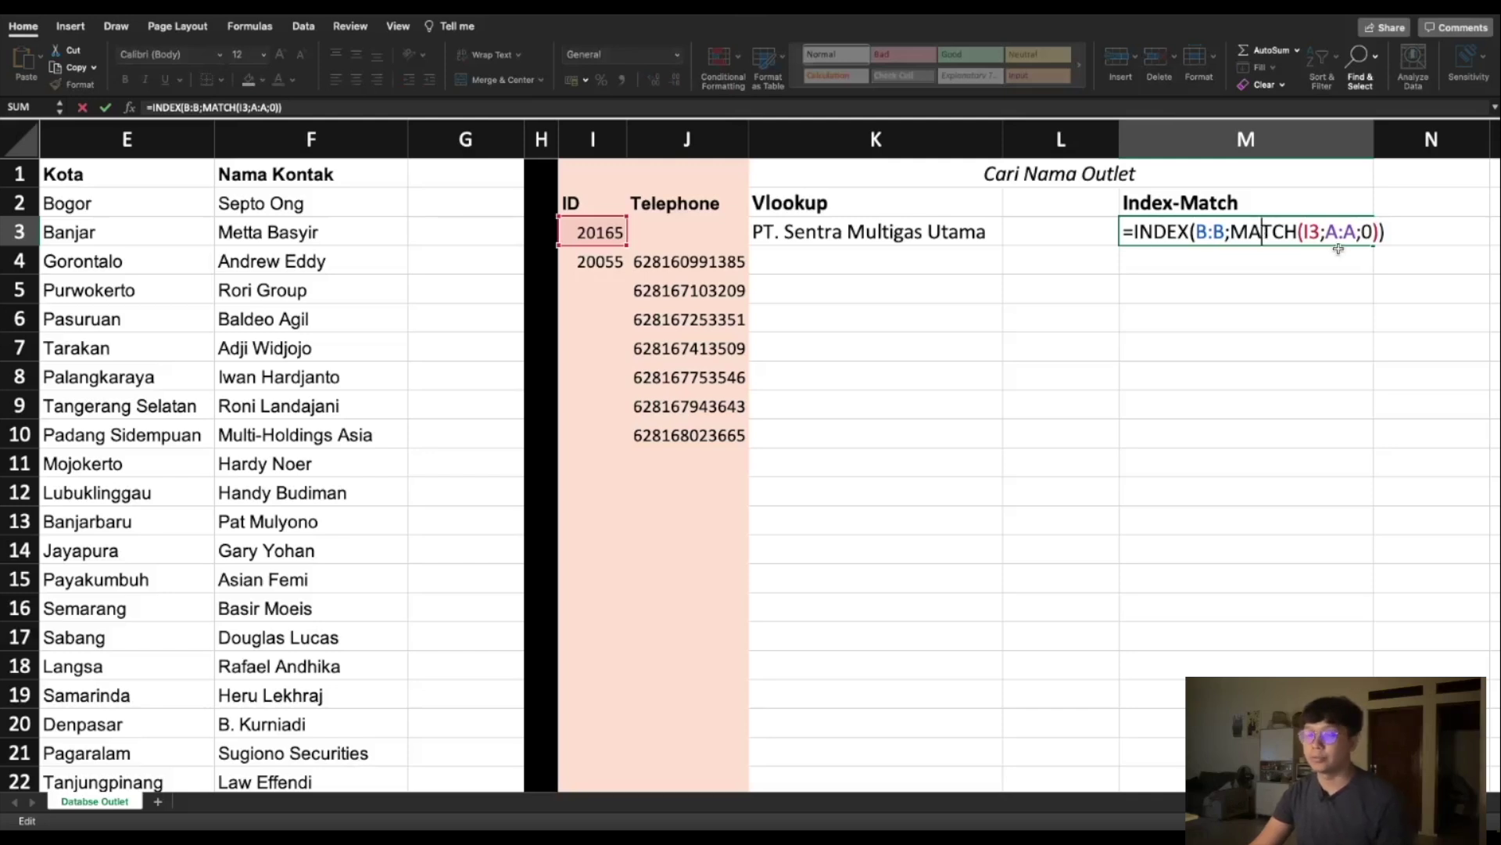
key(Escape)
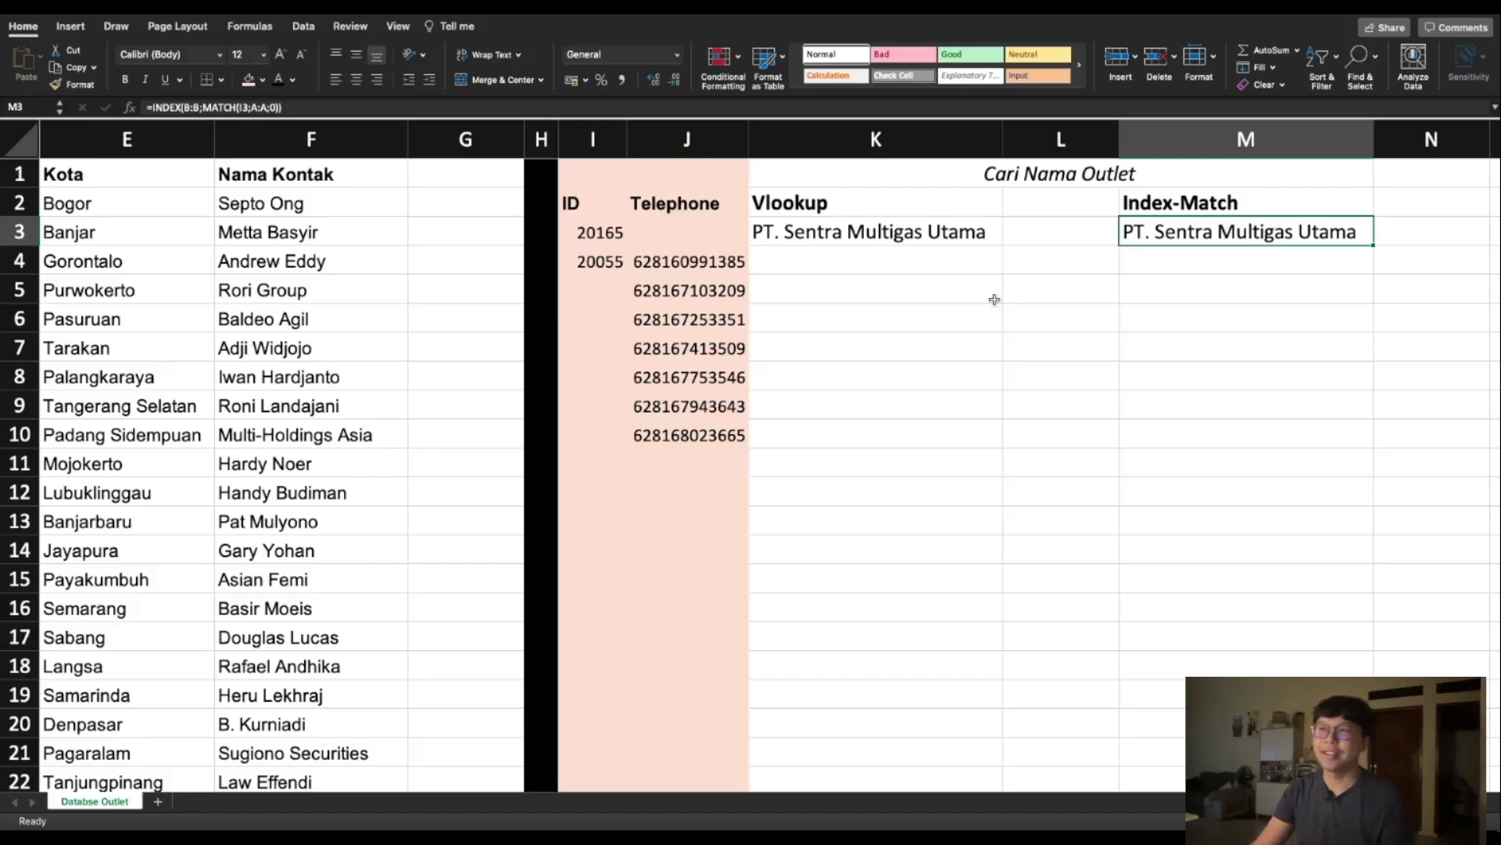
click(913, 235)
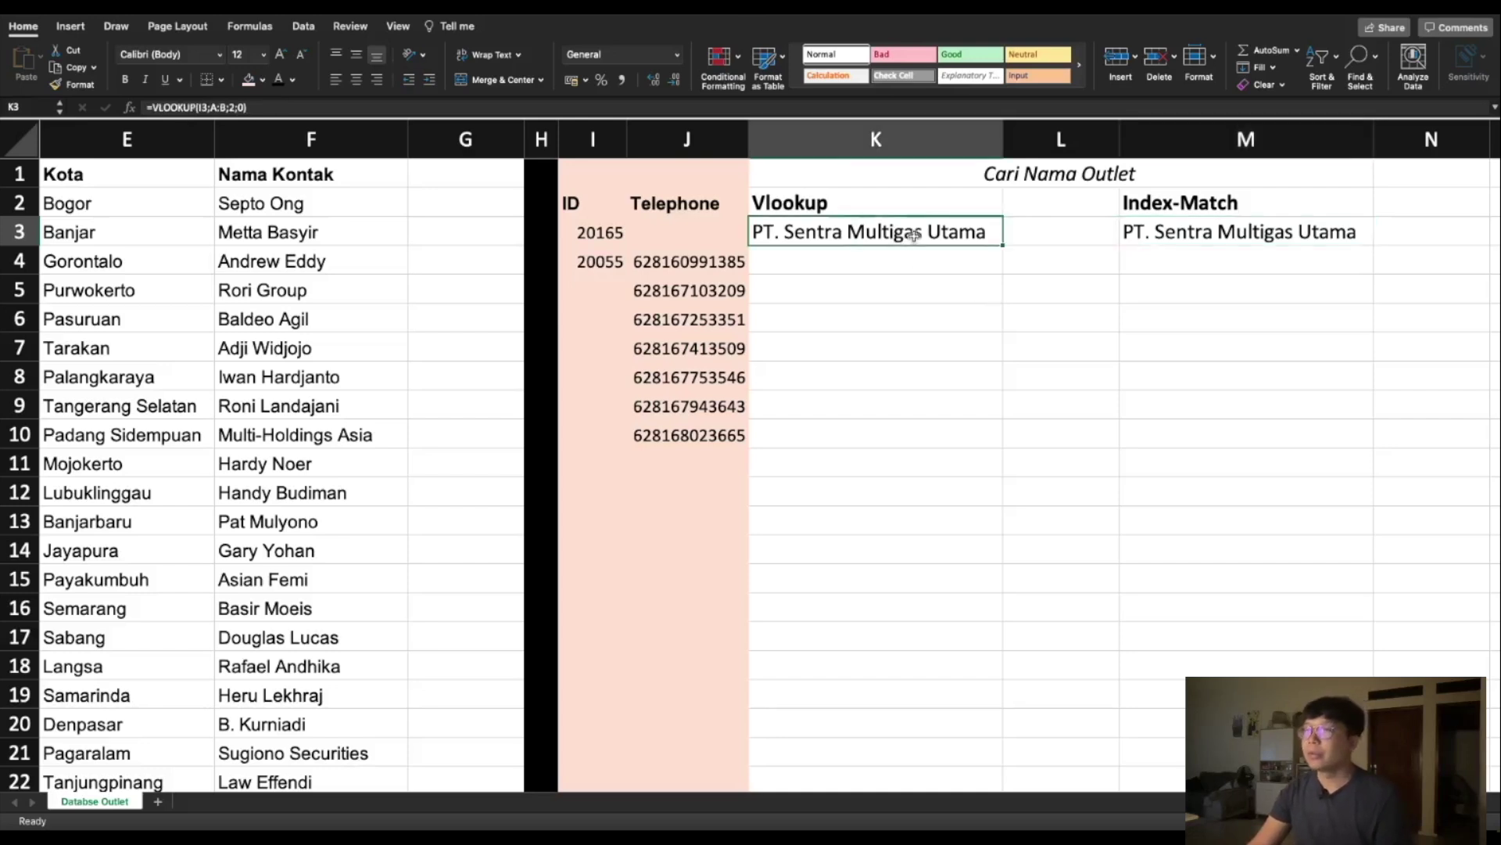
double_click(917, 234)
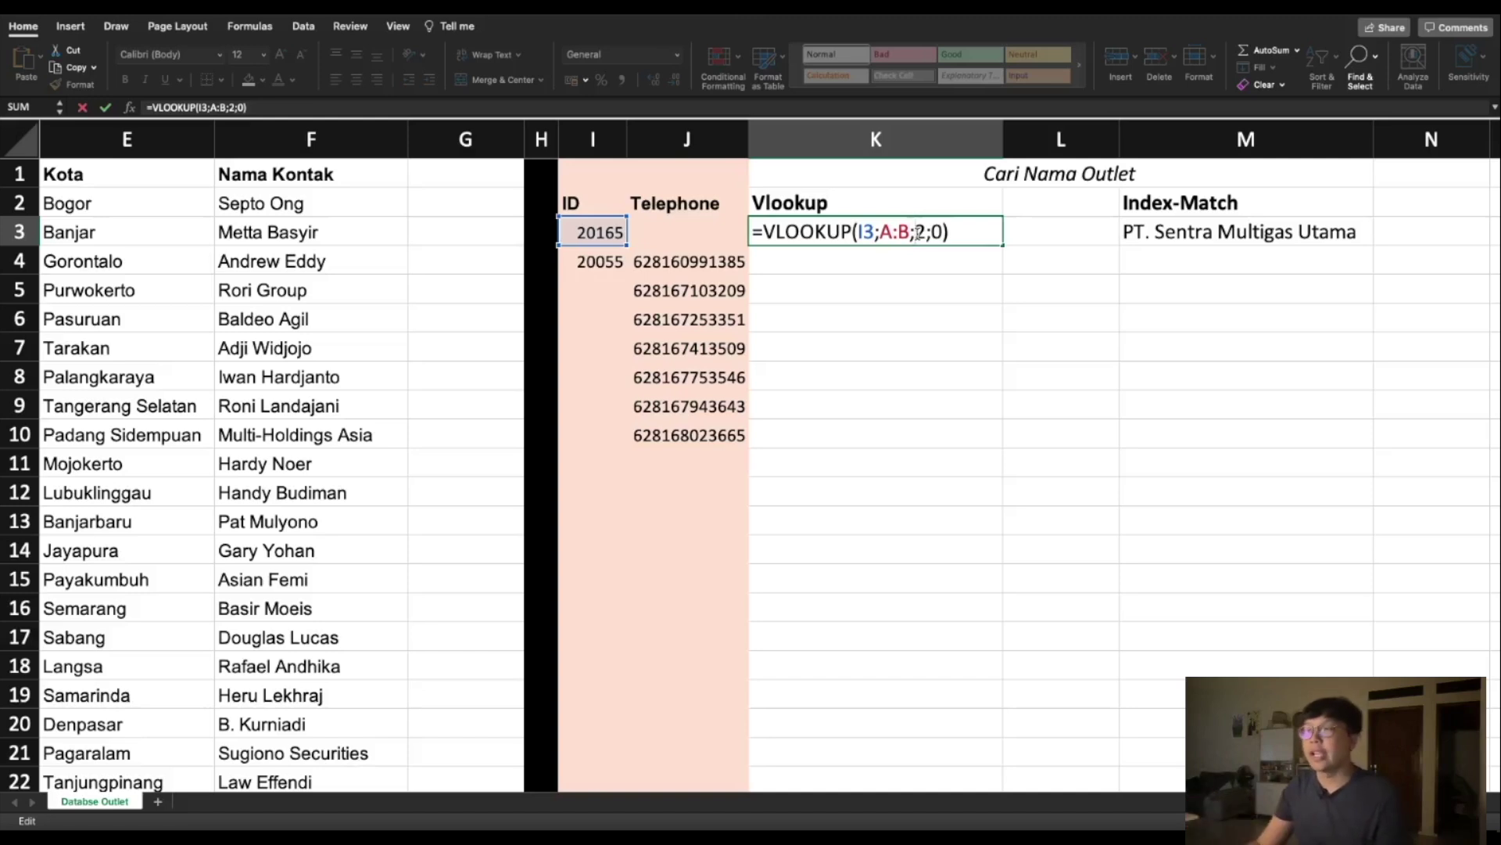
click(1285, 236)
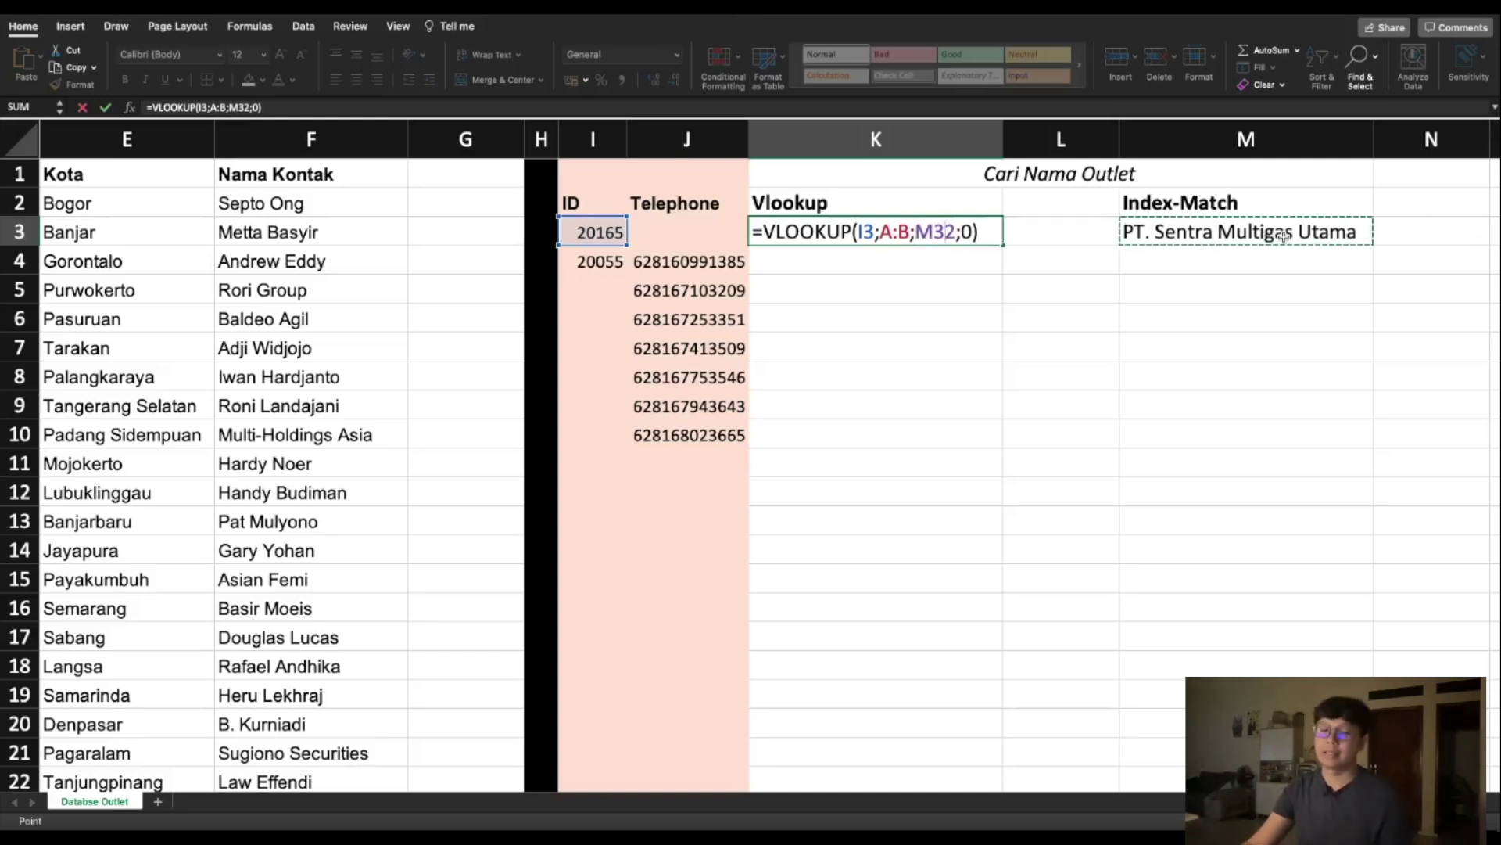
key(Escape)
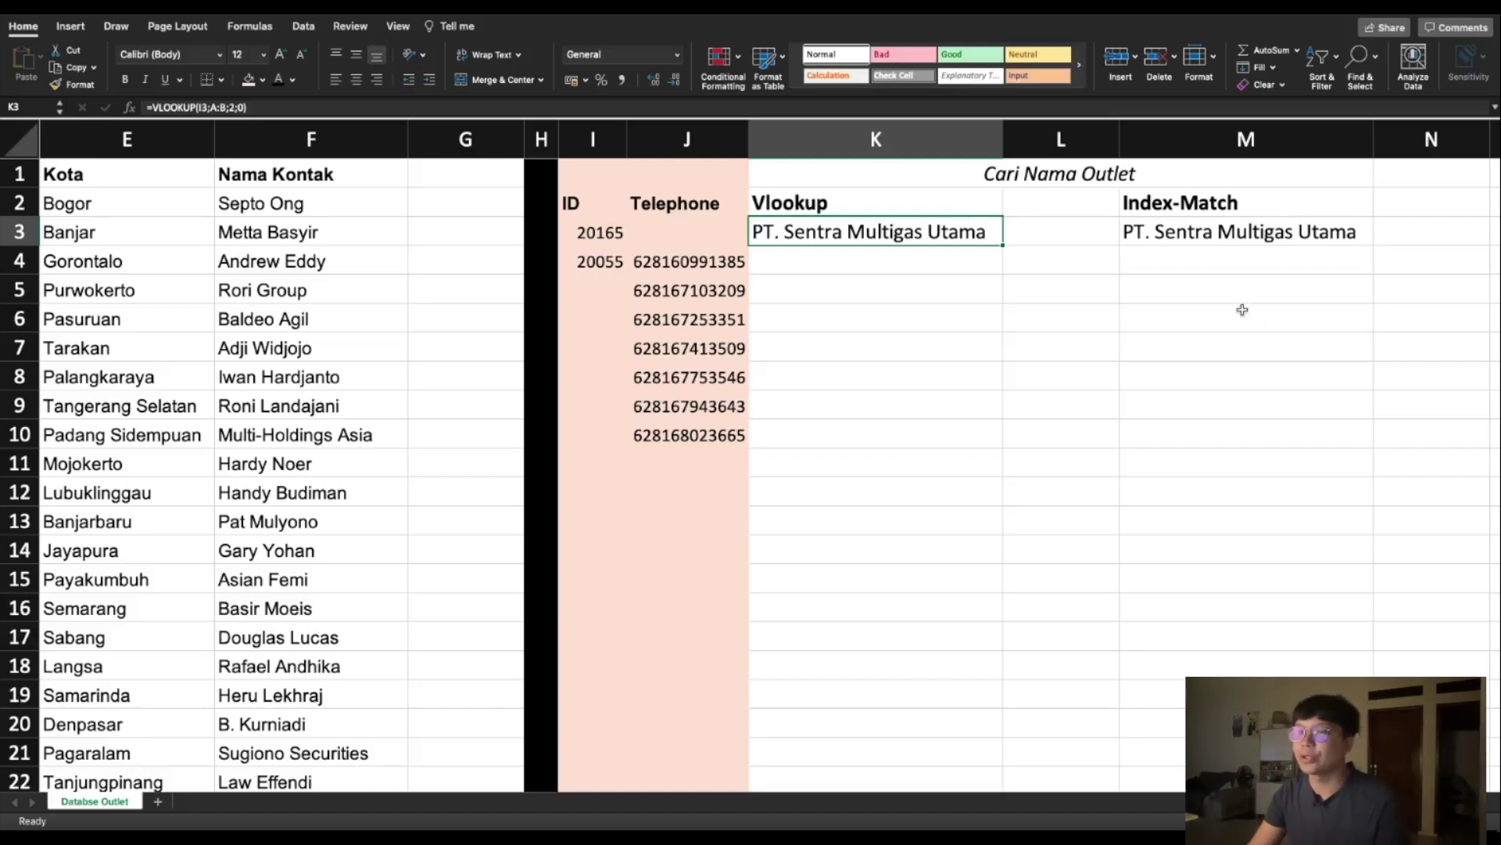
click(798, 261)
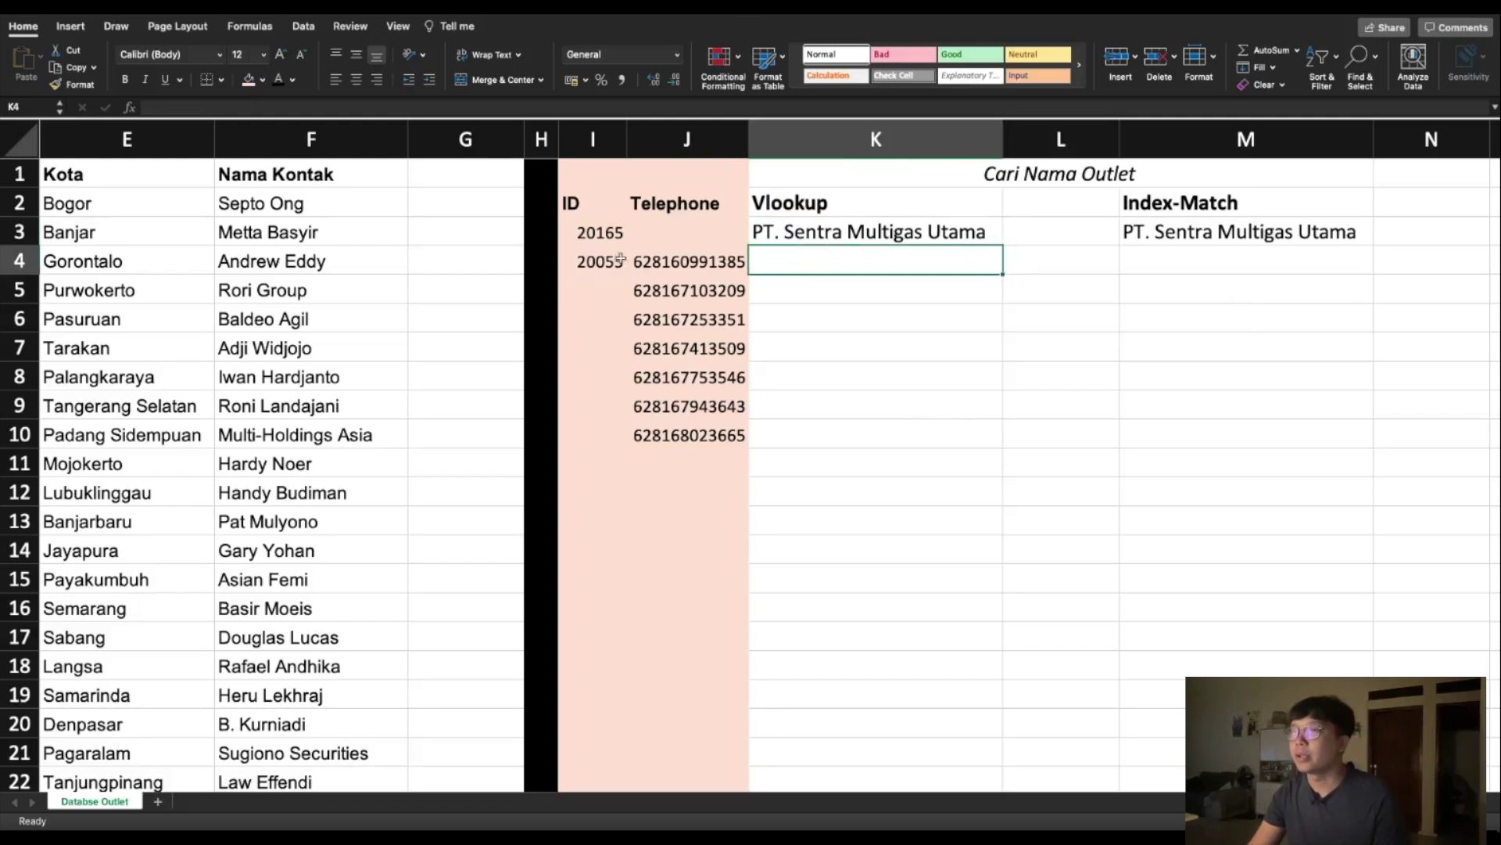
- Select K4 beside the telephone number in J4 and scroll through database columns A–D
click(674, 261)
click(798, 260)
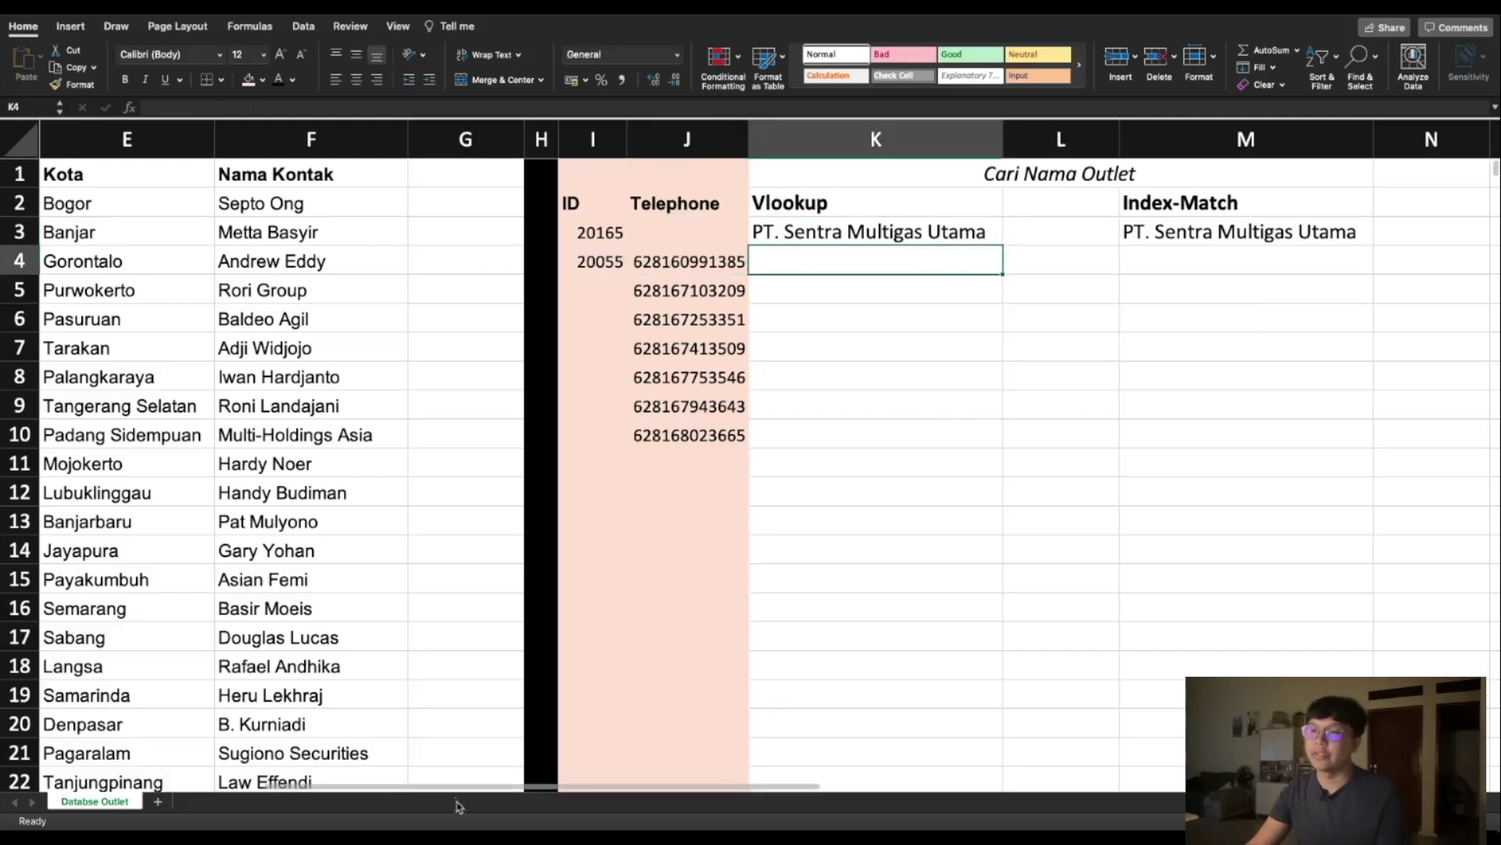
scroll(690, 660, left, 5)
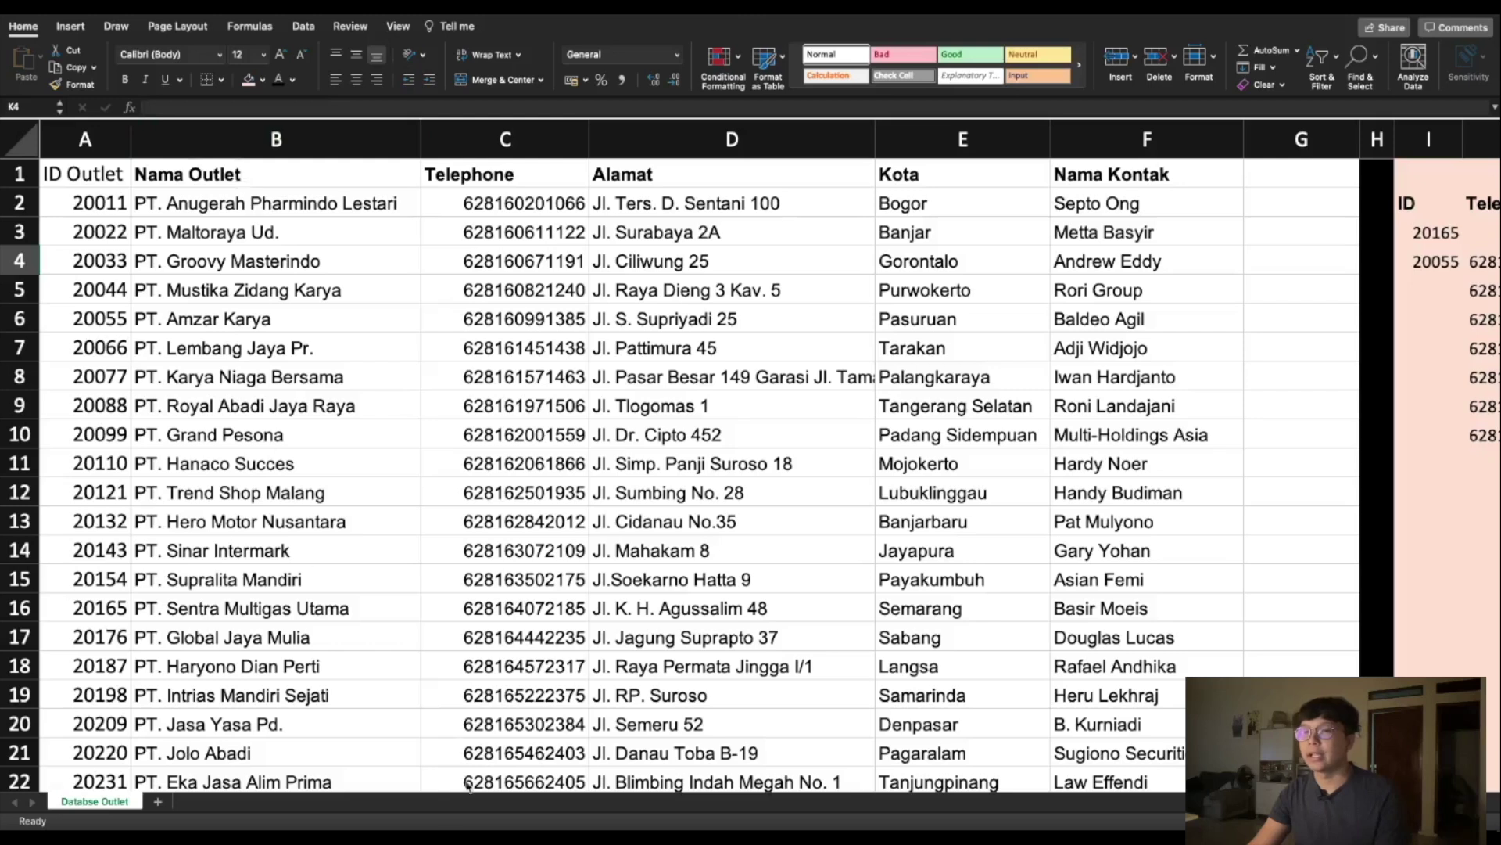
scroll(724, 439, right, 5)
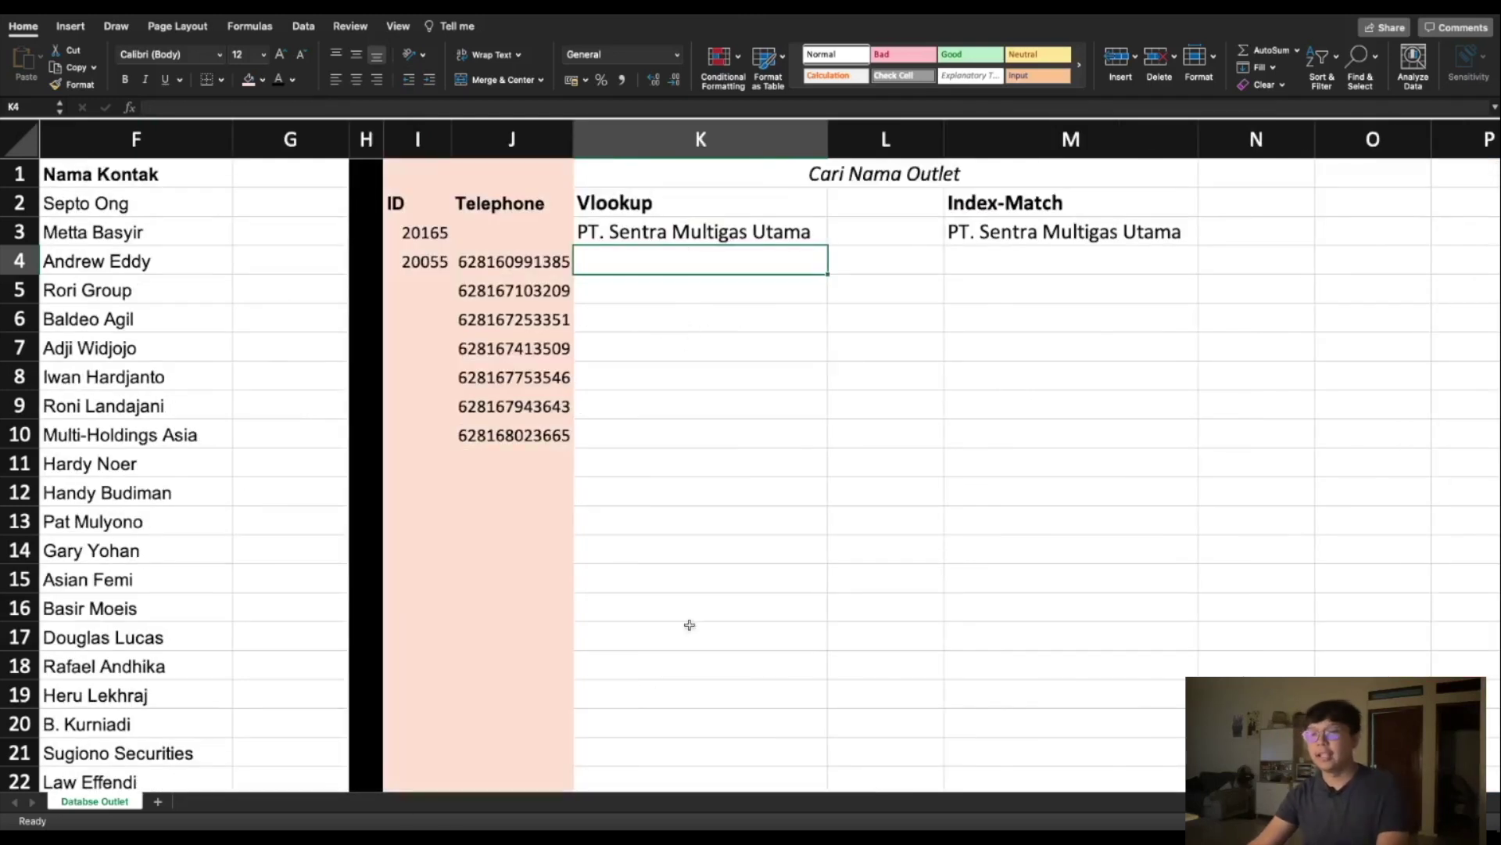
scroll(204, 782, left, 5)
scroll(204, 782, right, 5)
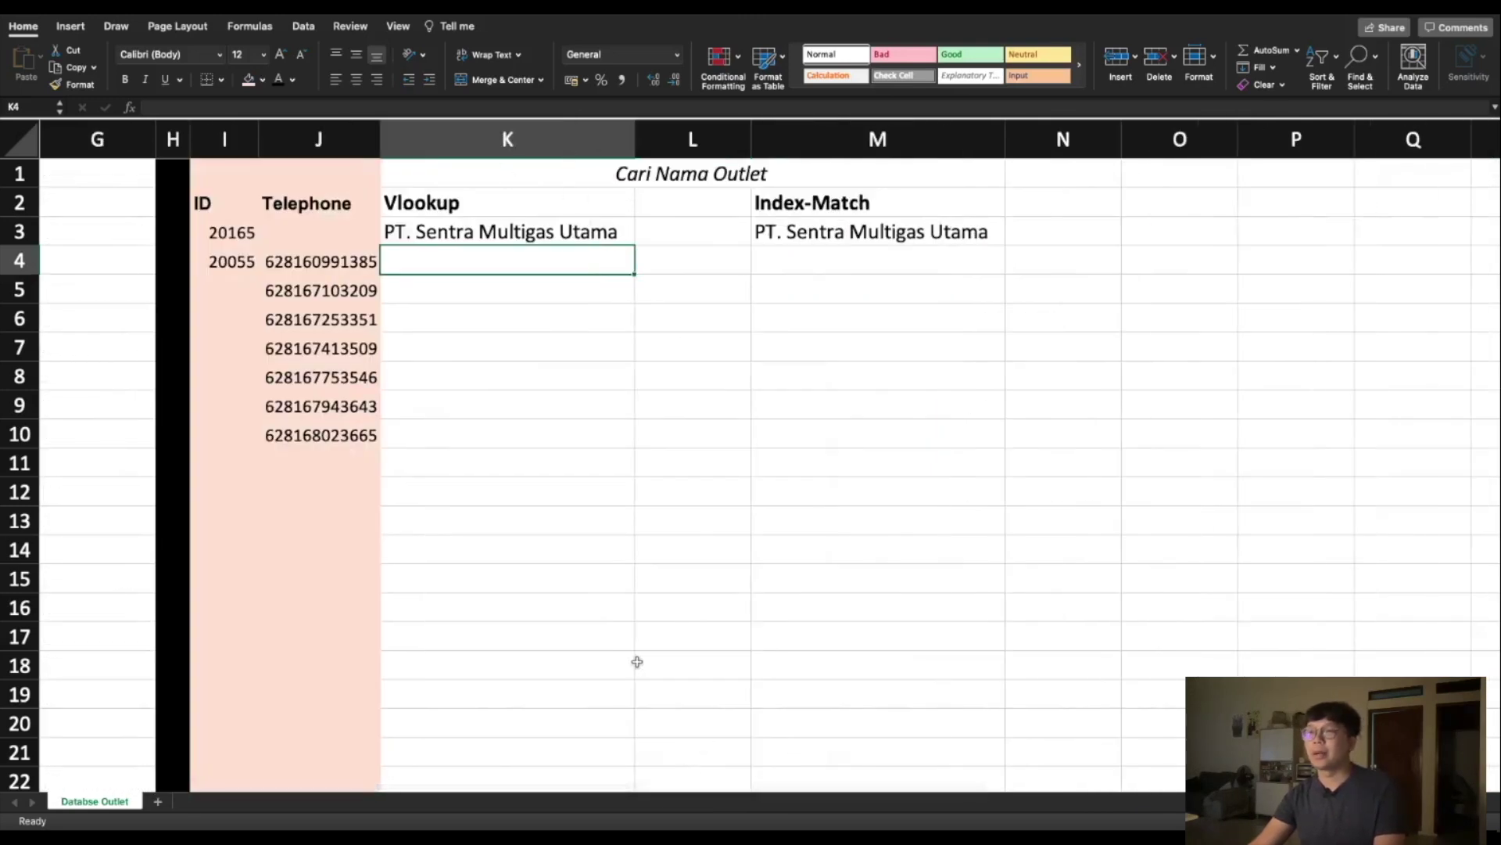
scroll(224, 747, left, 5)
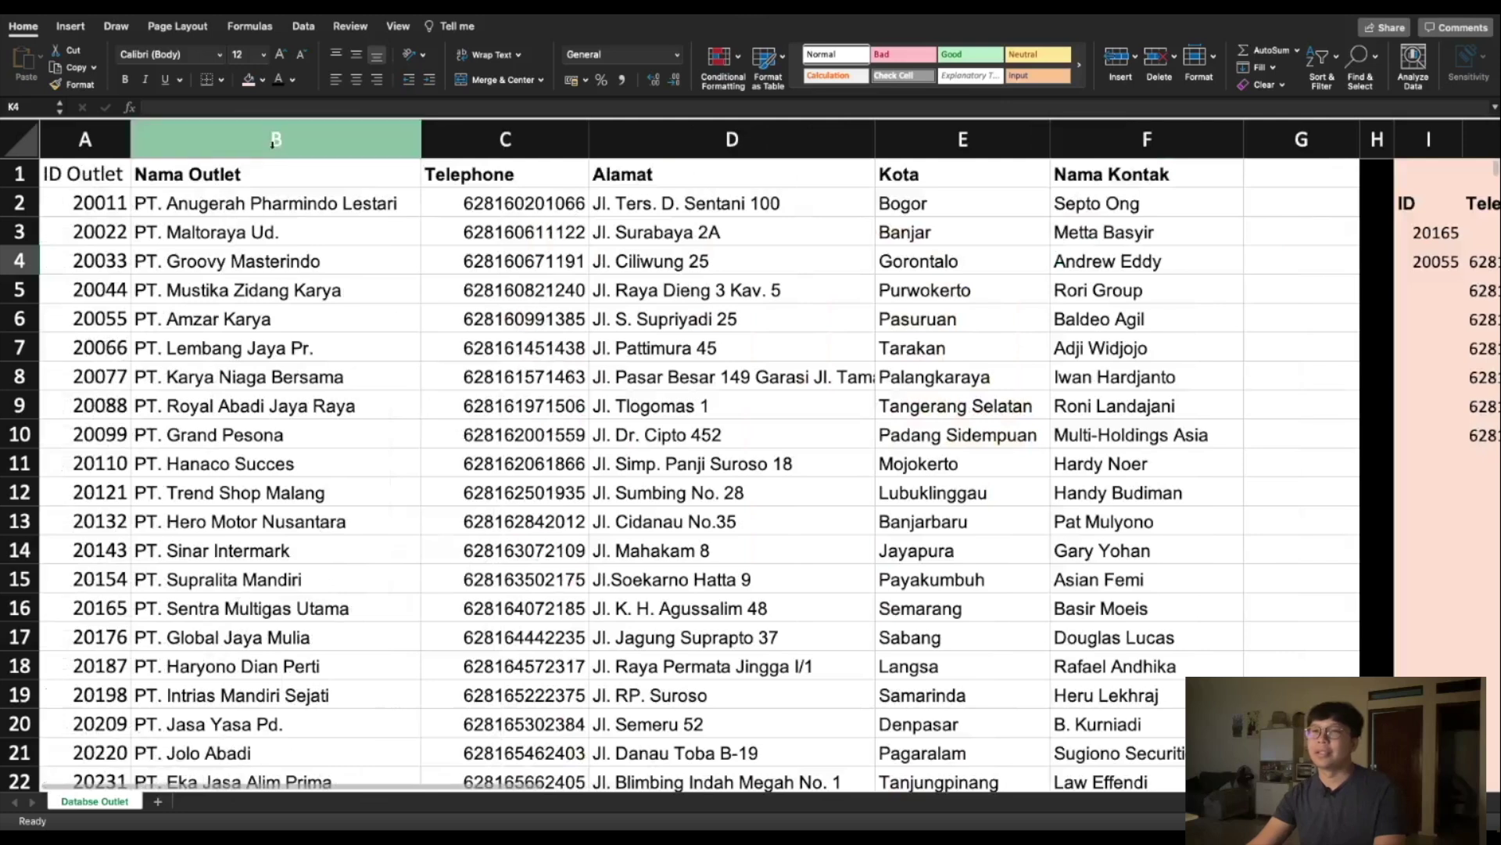
- Copy the Nama Outlet column B and paste it into empty column G
click(276, 139)
key(ctrl+c)
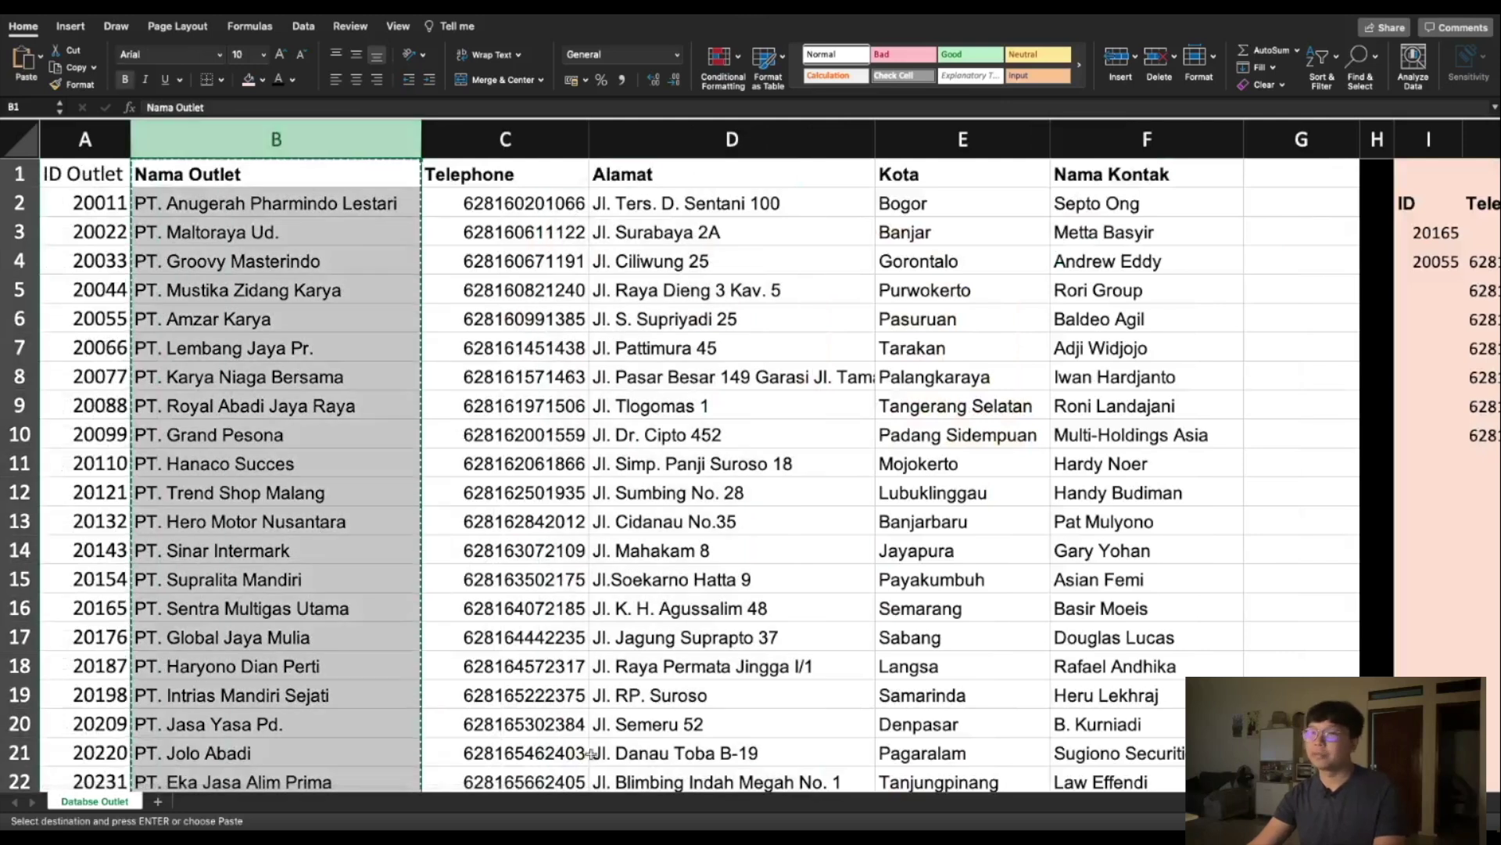
scroll(486, 788, right, 2)
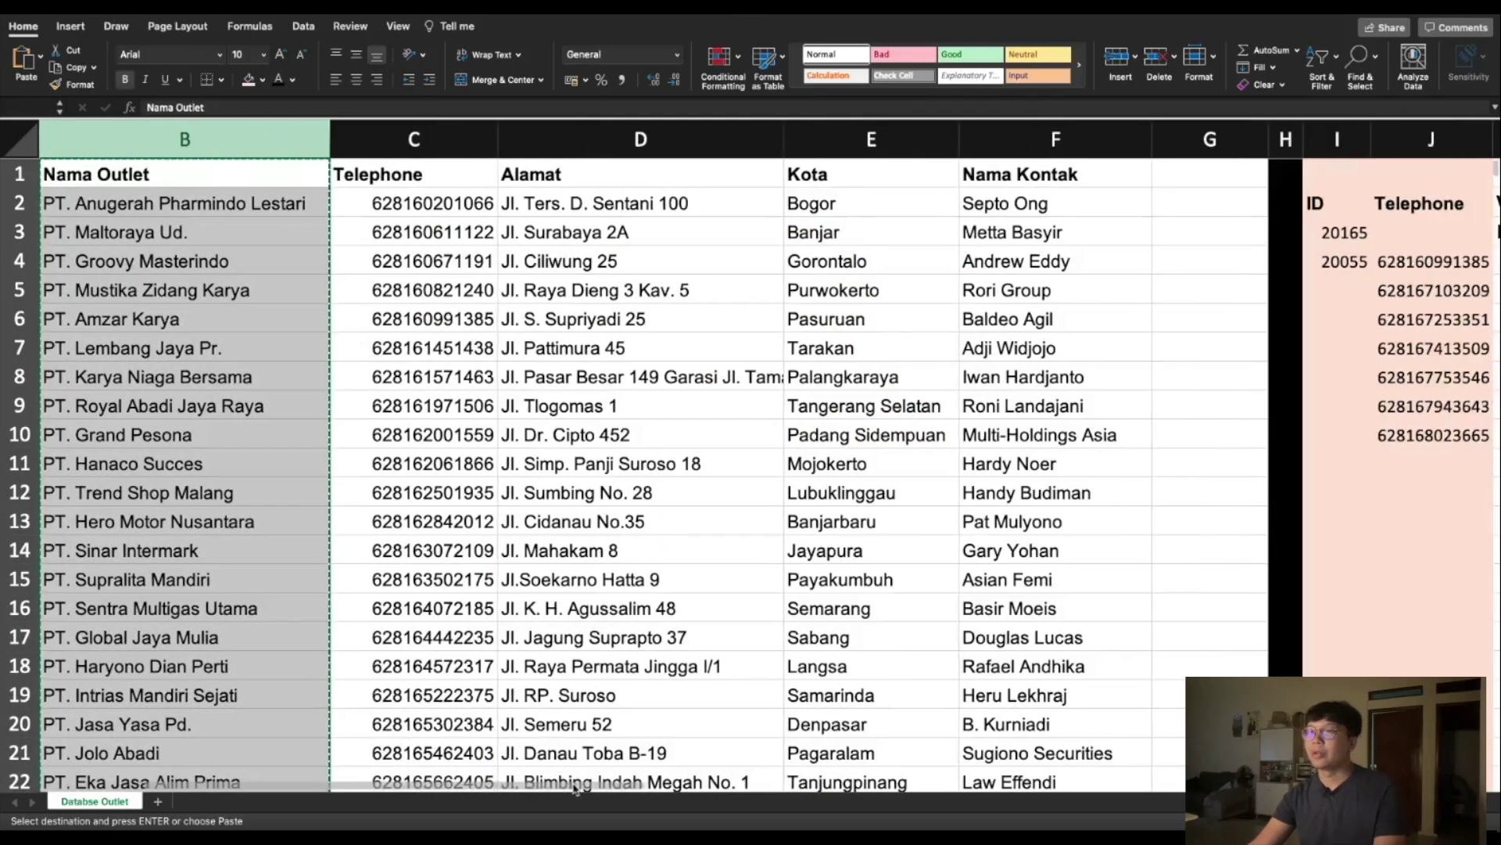
click(1204, 139)
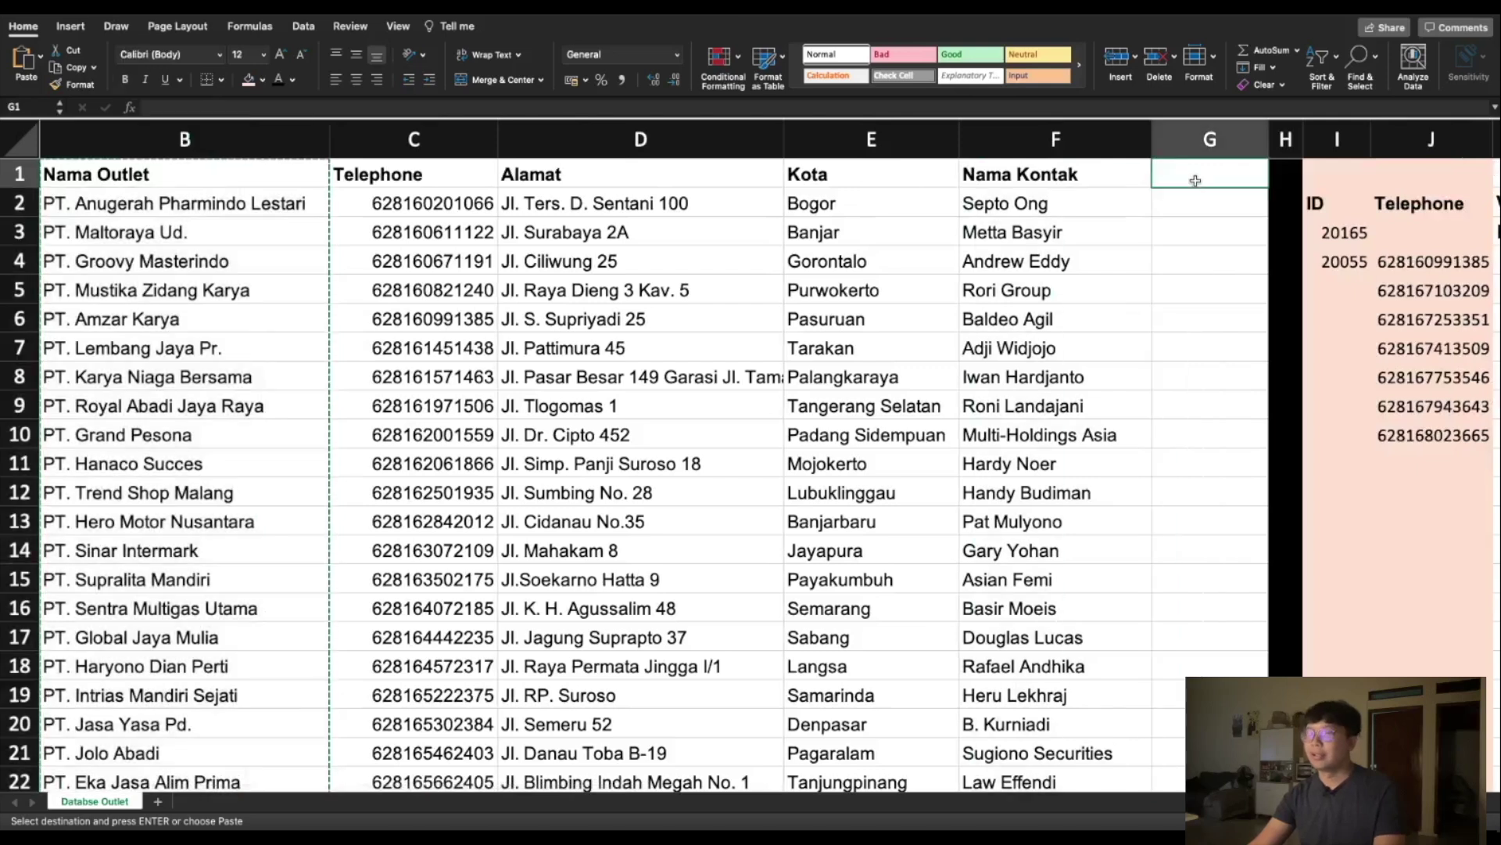
key(ctrl+v)
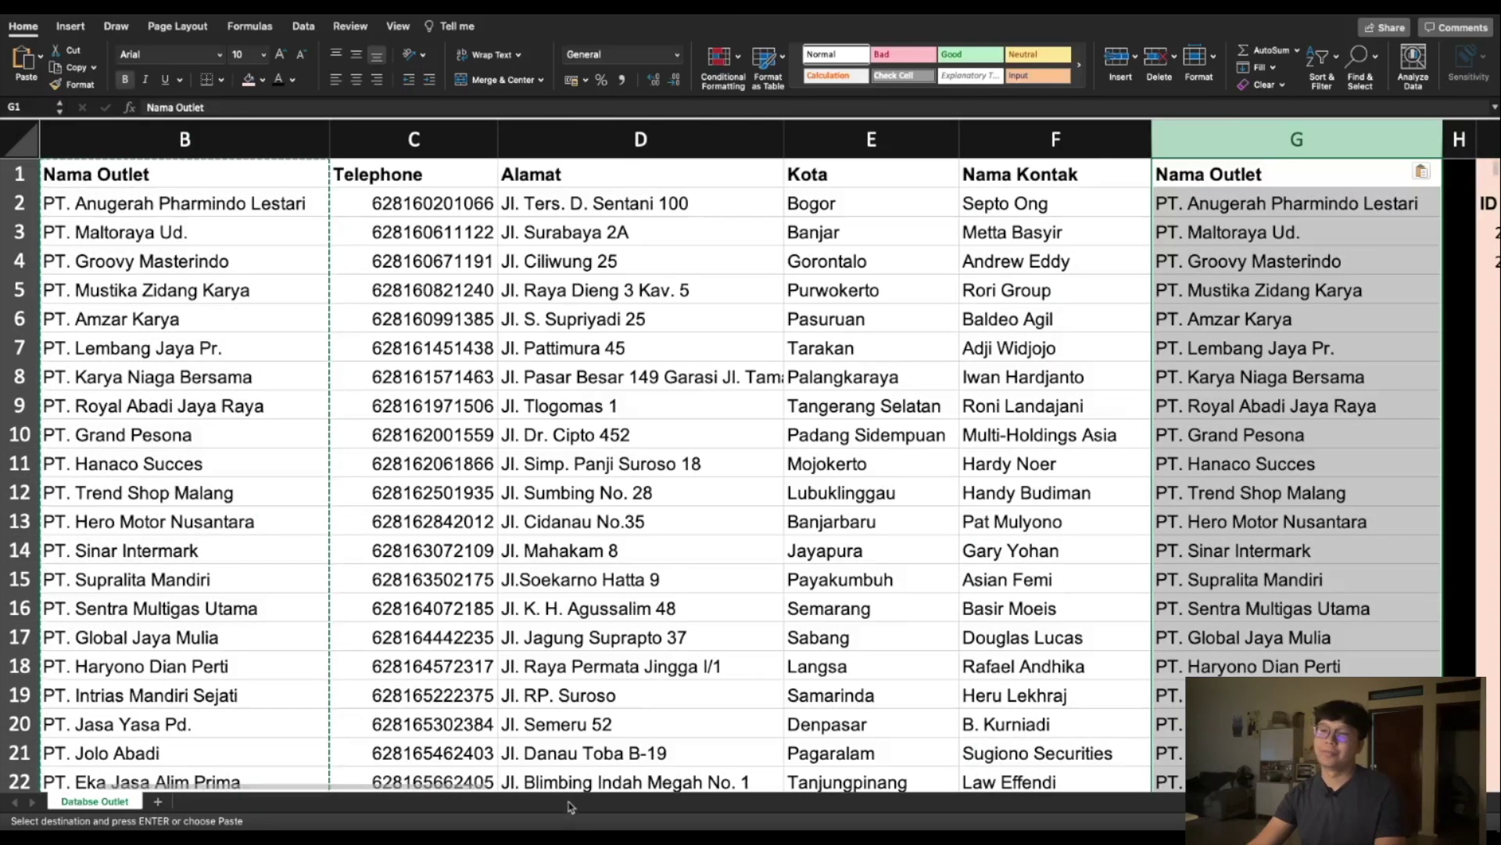
scroll(447, 789, right, 3)
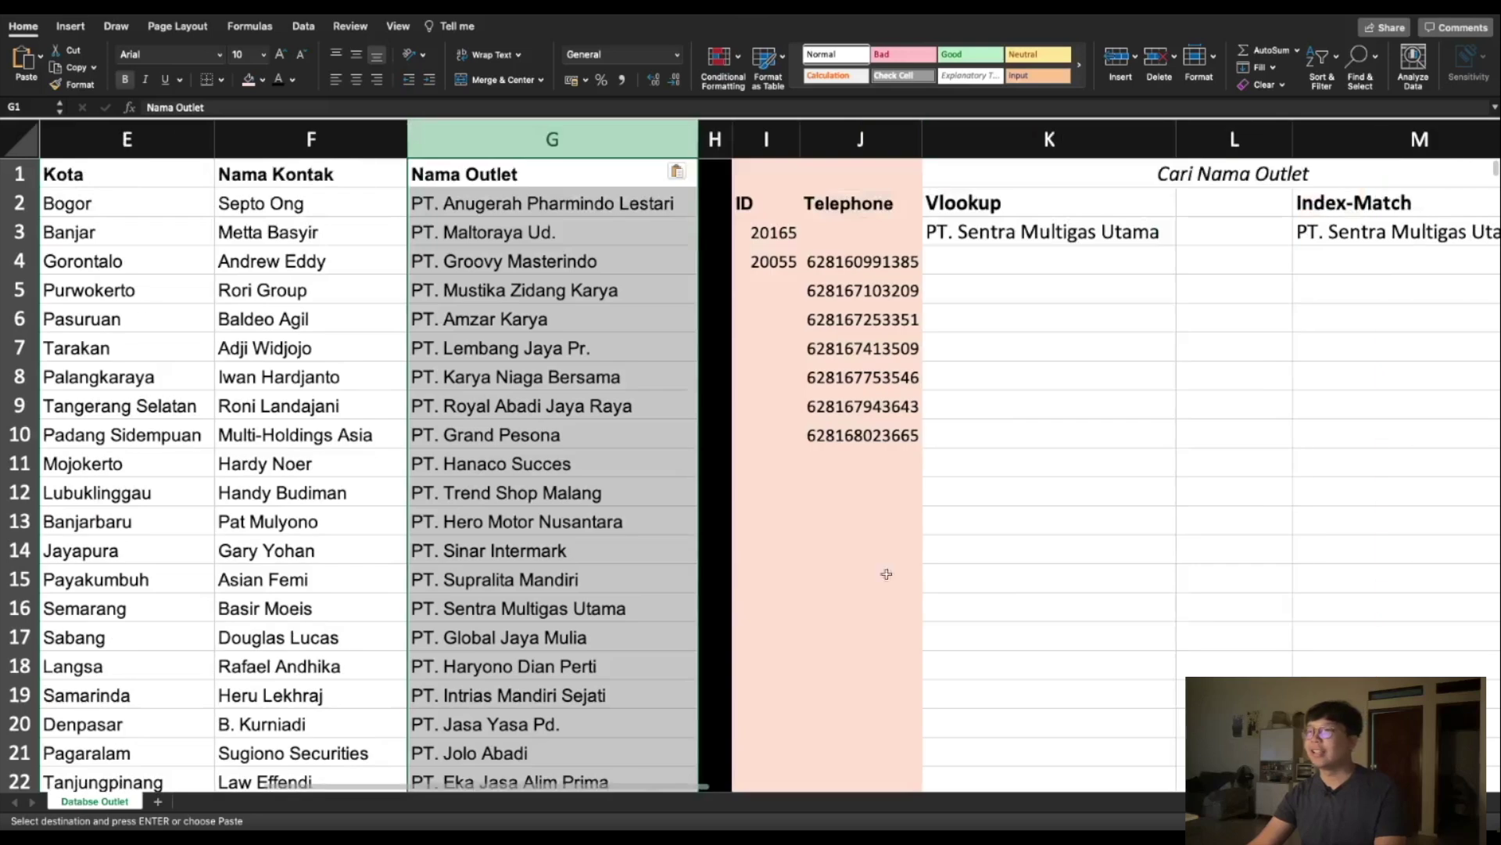
click(978, 263)
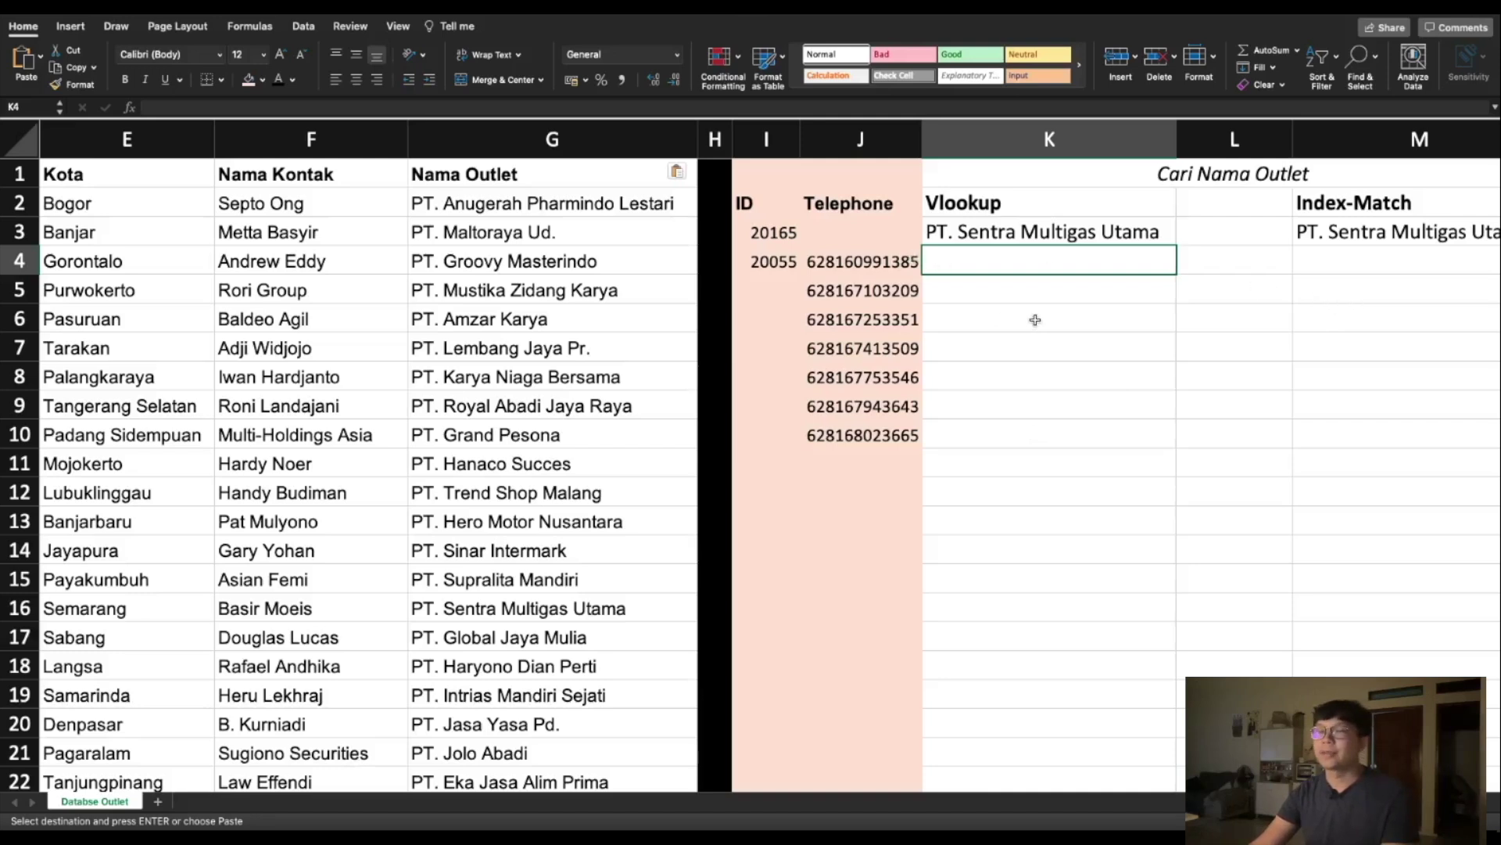
click(1037, 352)
click(1000, 264)
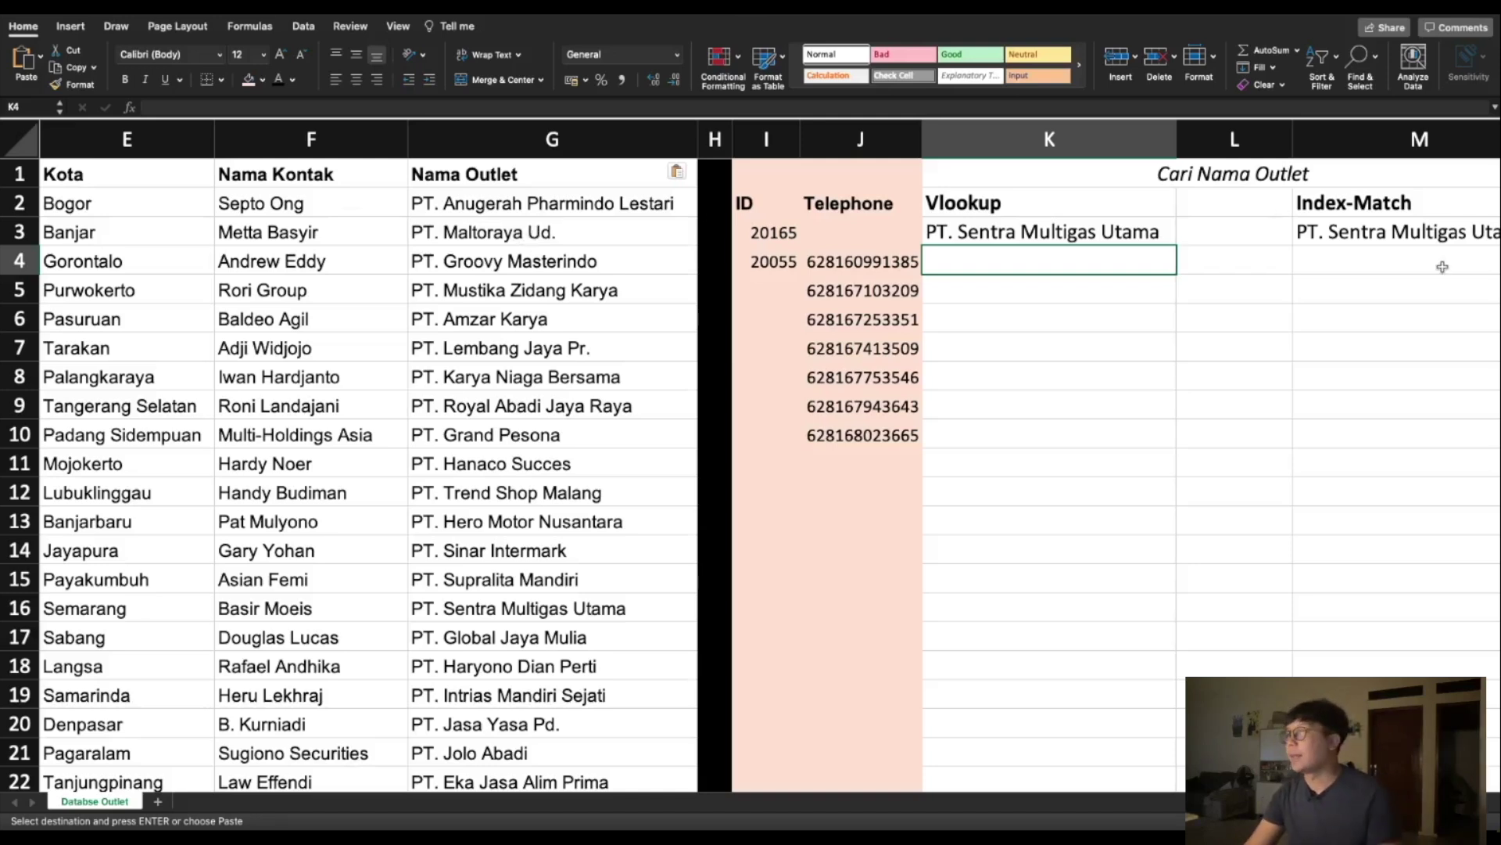
click(1391, 239)
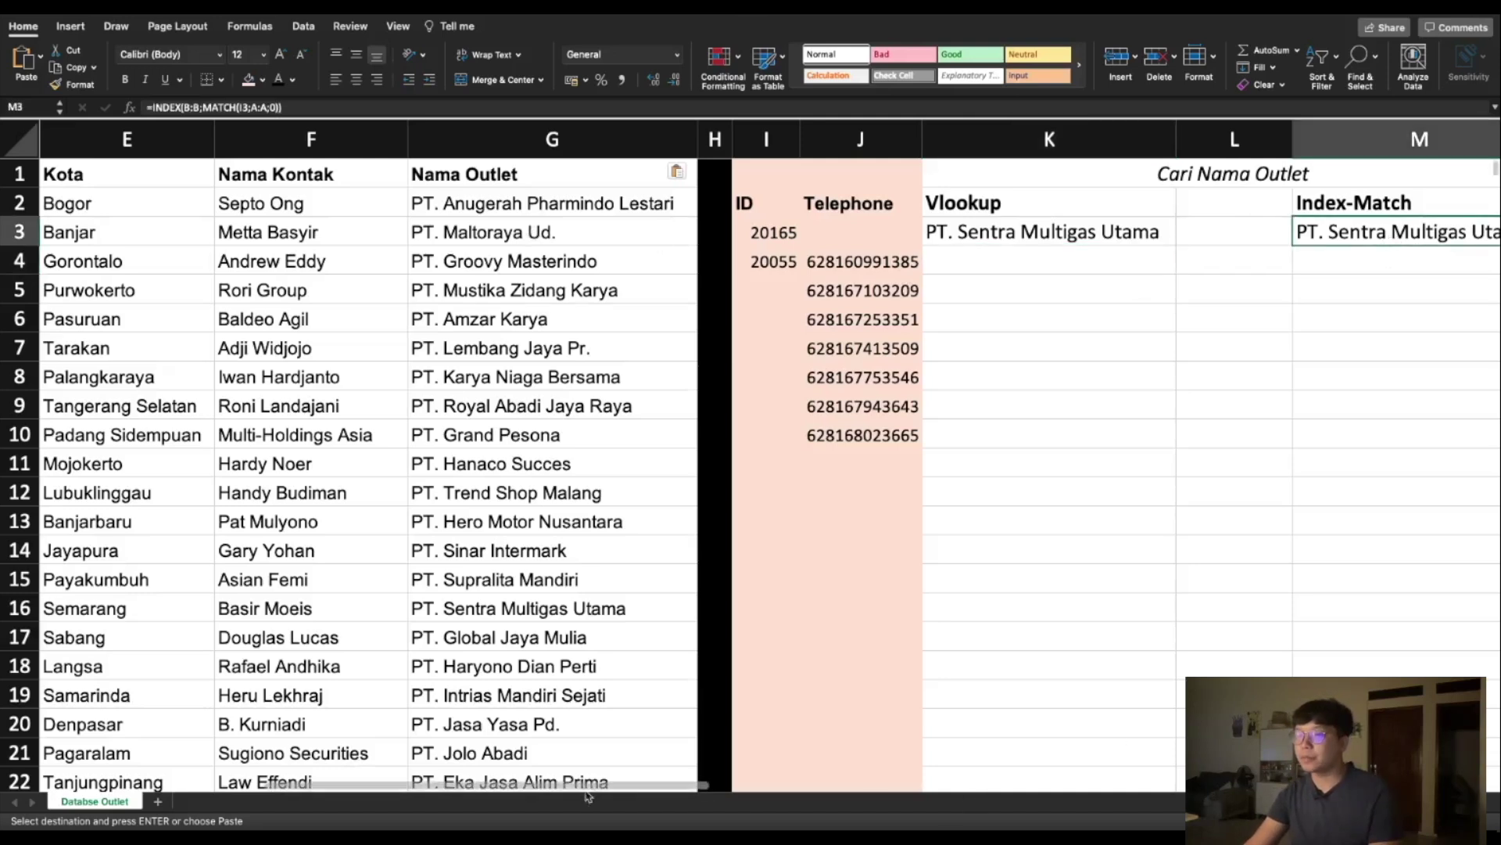
scroll(590, 788, right, 5)
scroll(744, 780, left, 4)
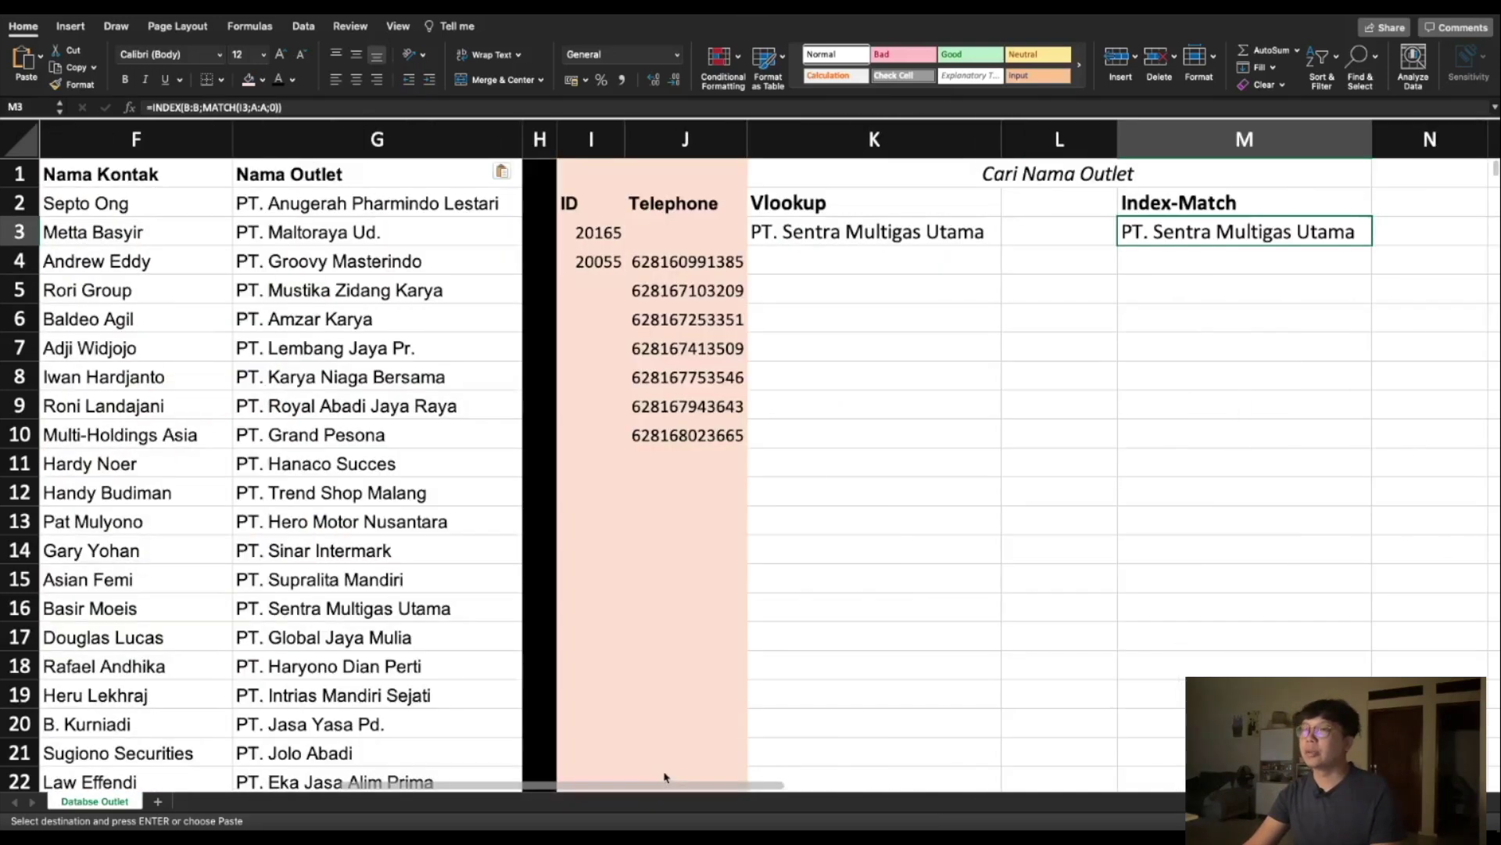
click(930, 374)
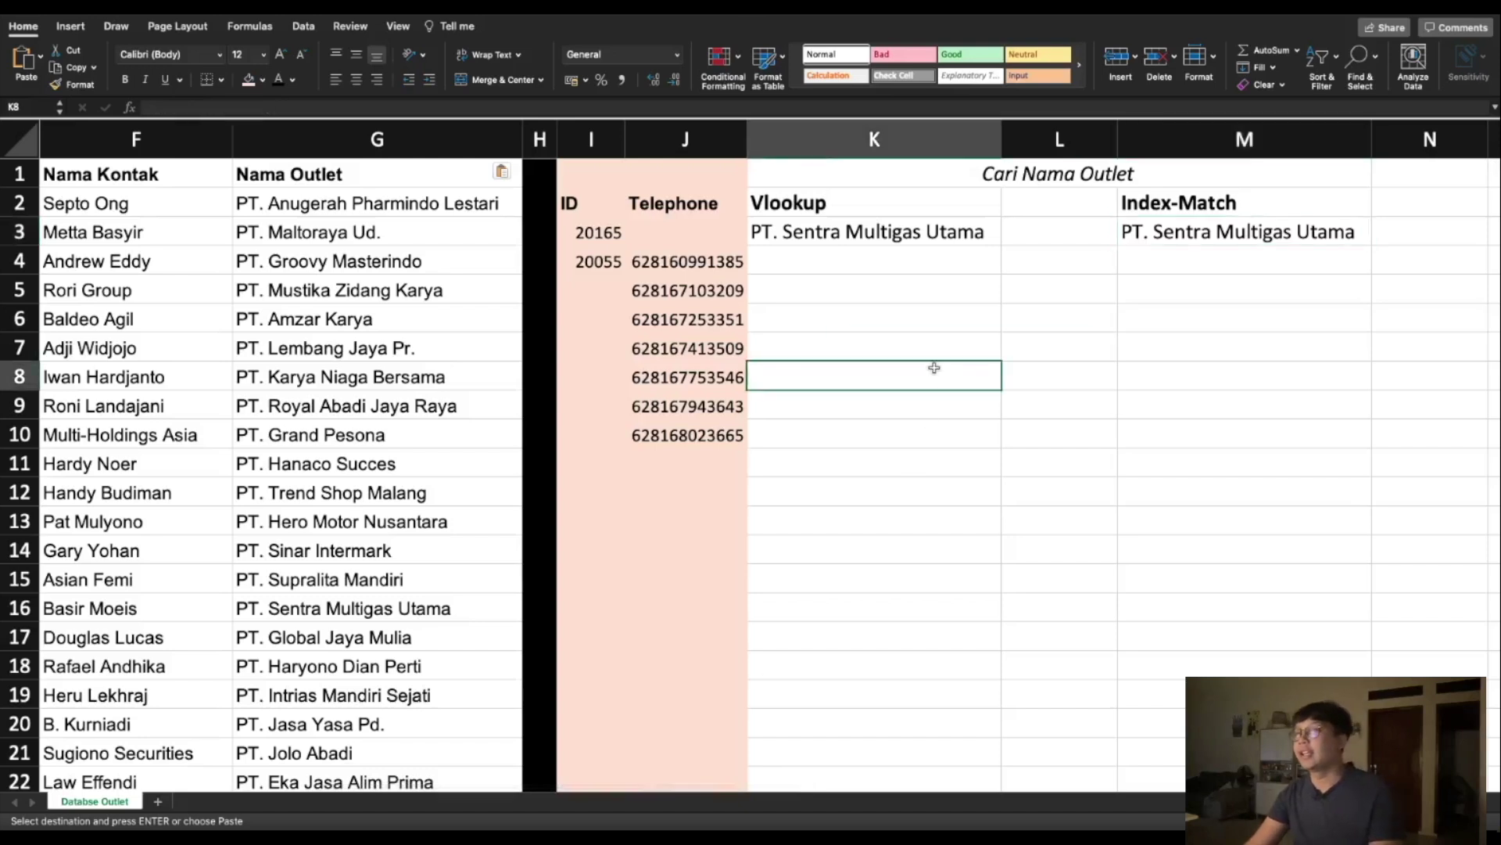
click(787, 266)
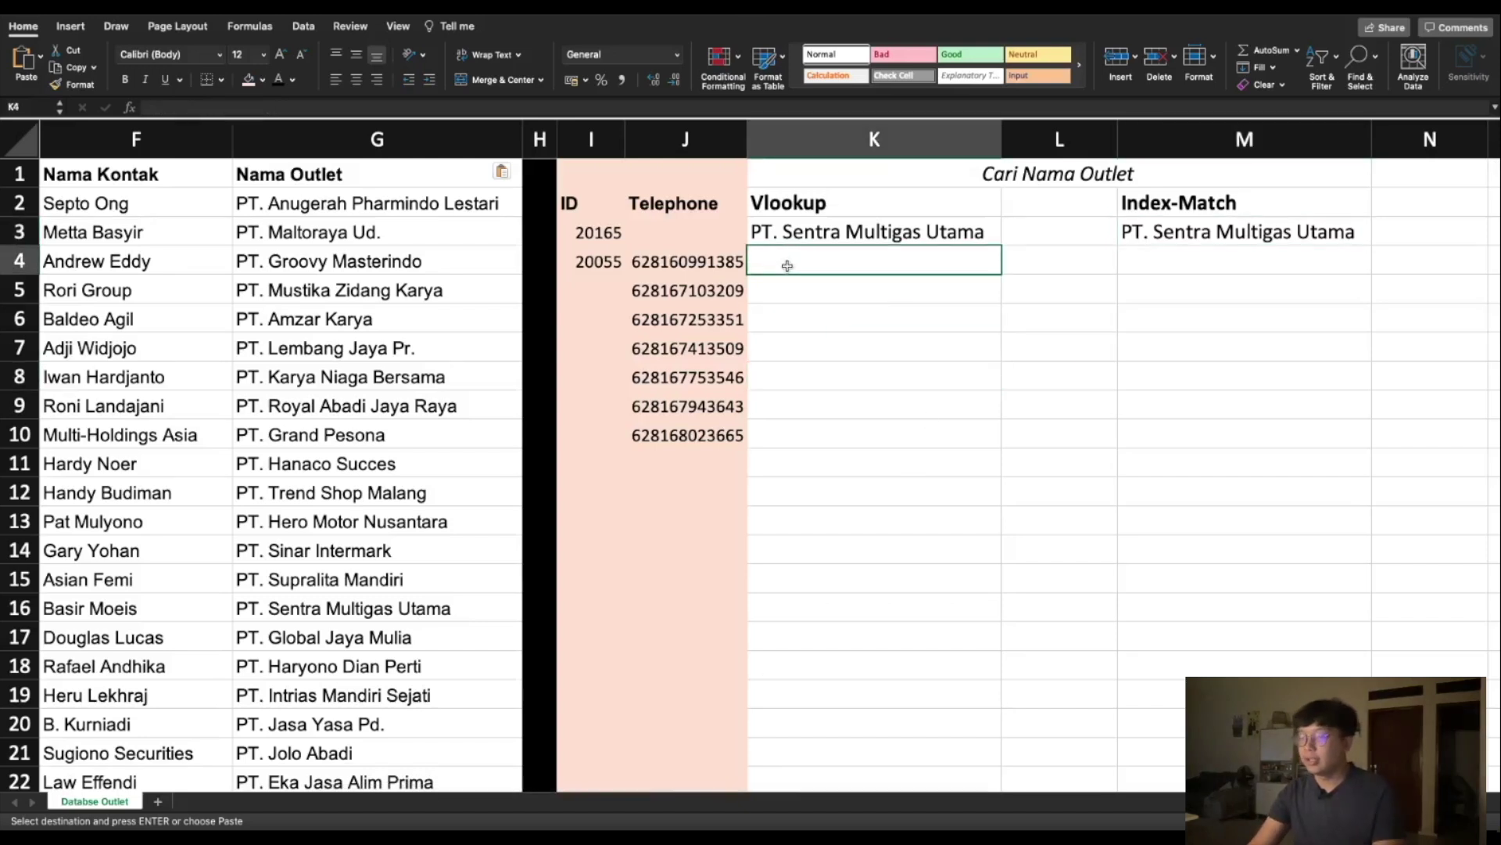
- Start a VLOOKUP in K4 using the telephone in J4 as lookup value
text(=)
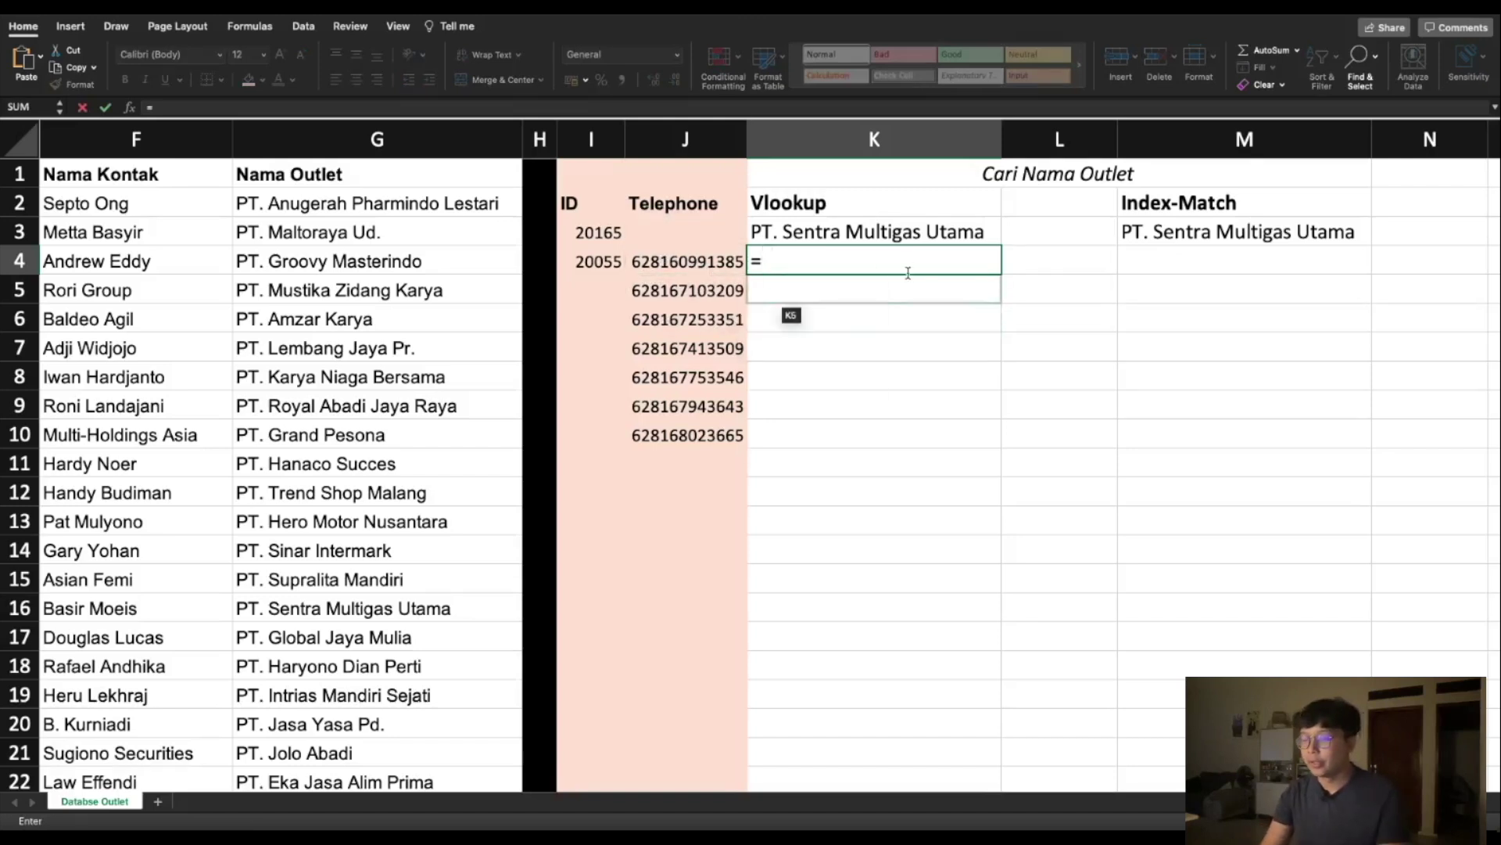
text(vlook)
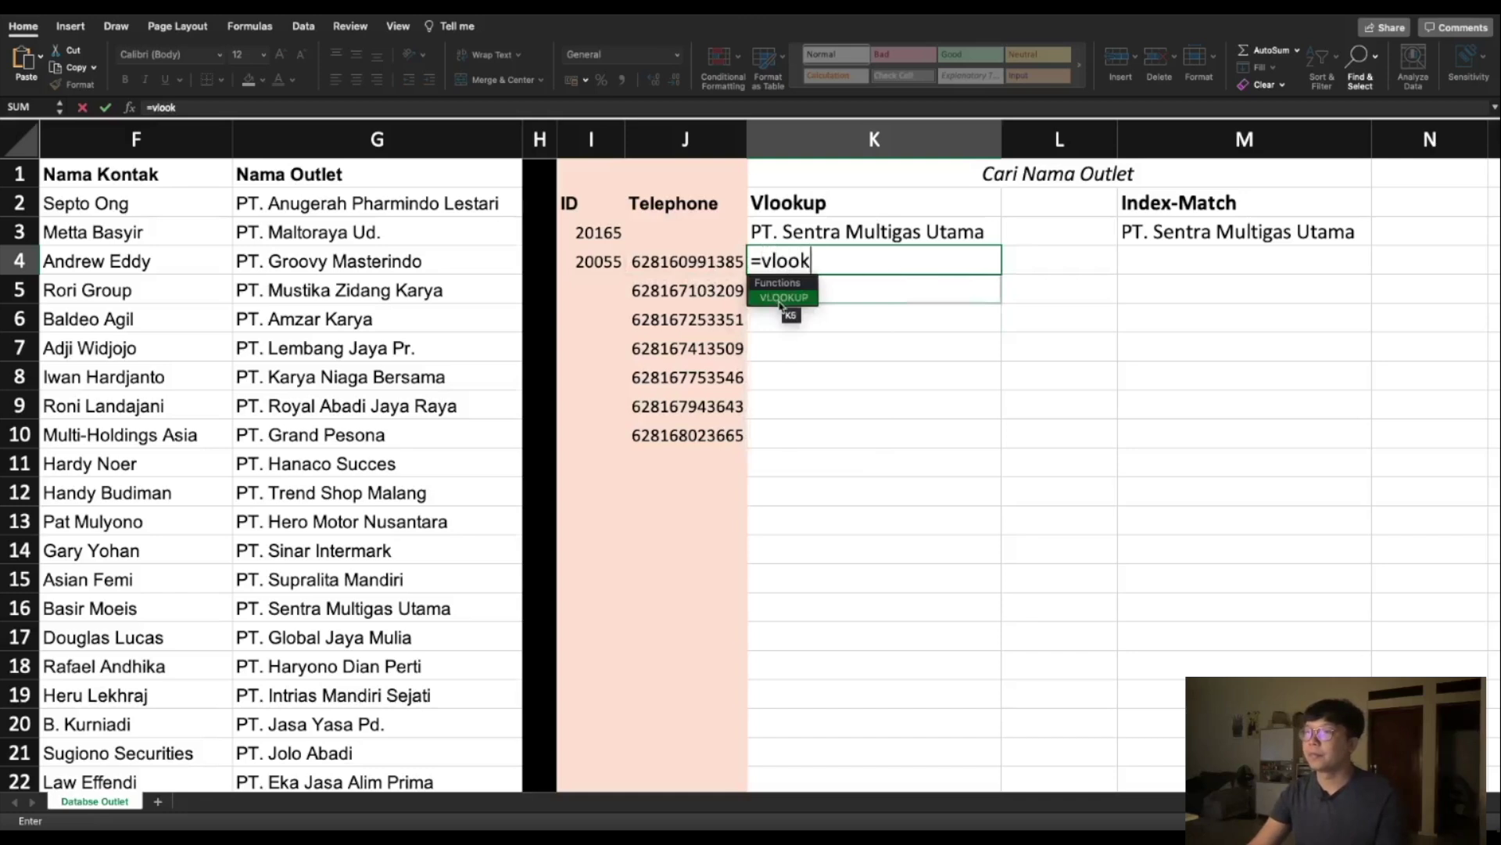
double_click(784, 298)
text(;)
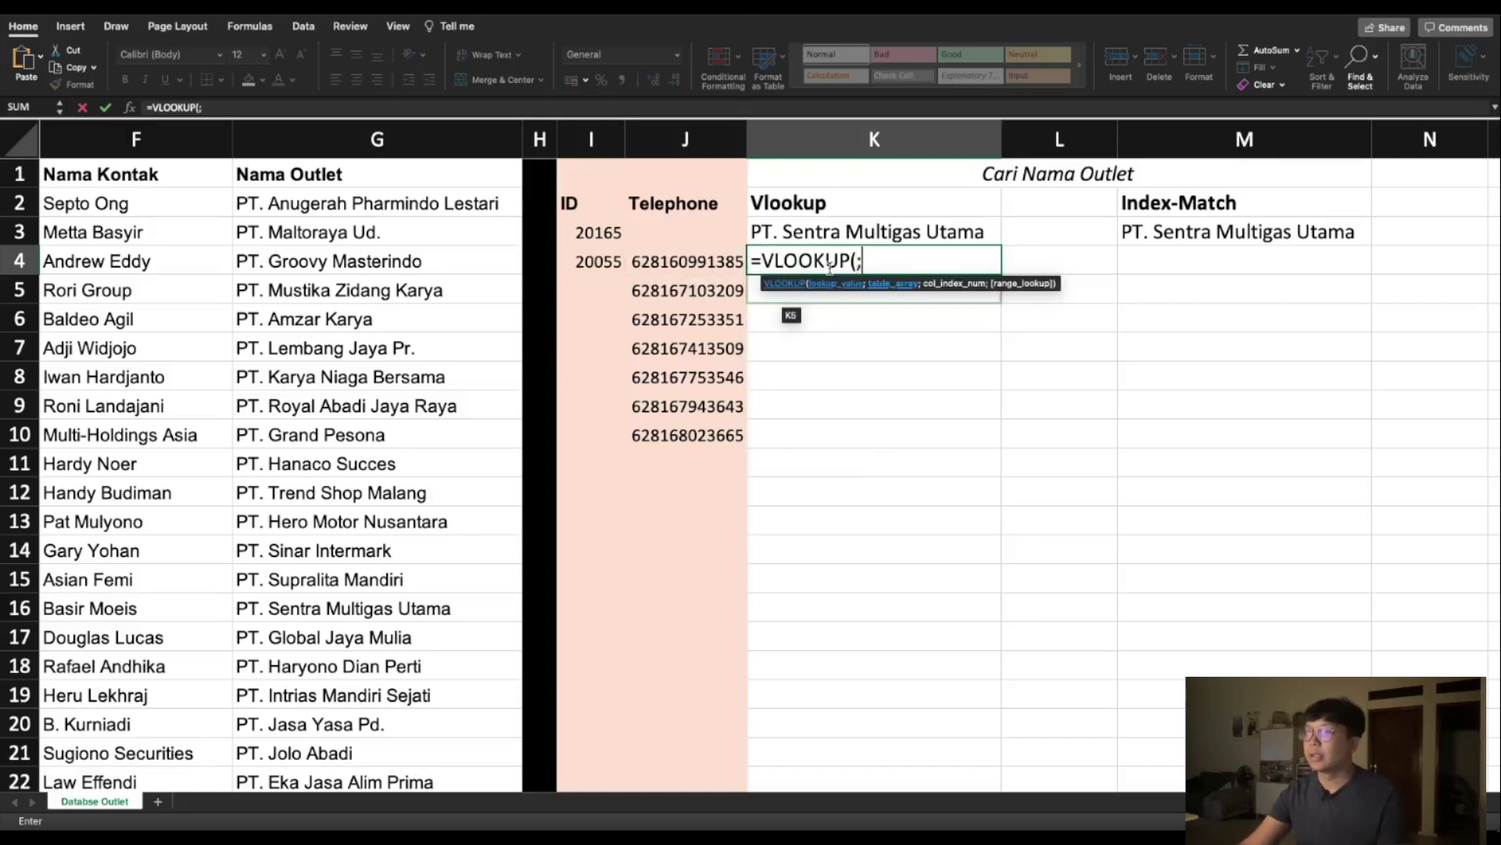
click(701, 261)
text(;)
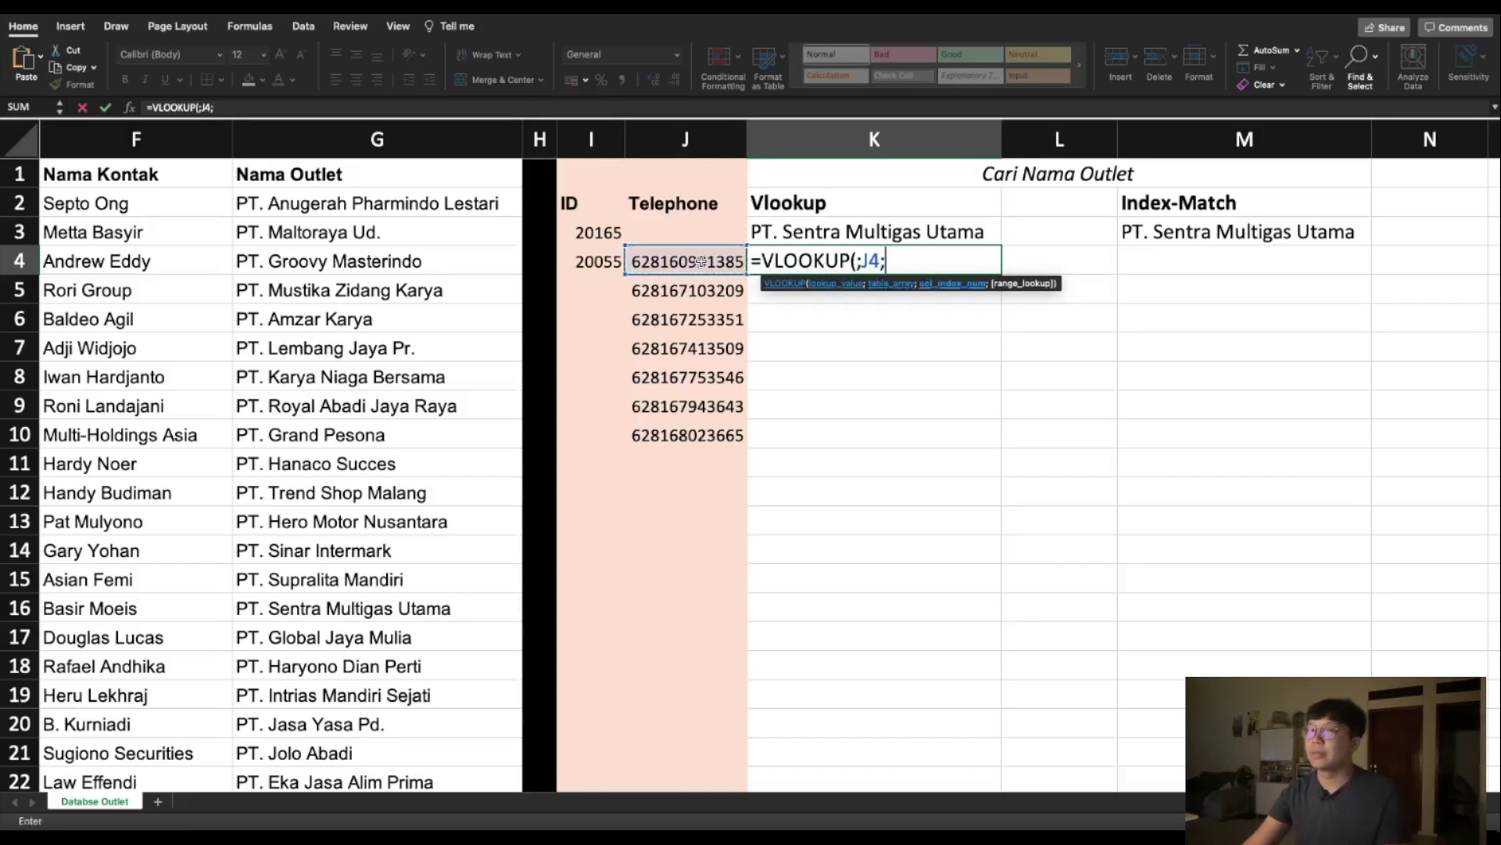
- Add range C:G, column 5 and exact match 0, triggering Excel's too-many-arguments alert
drag(438, 785, 55, 785)
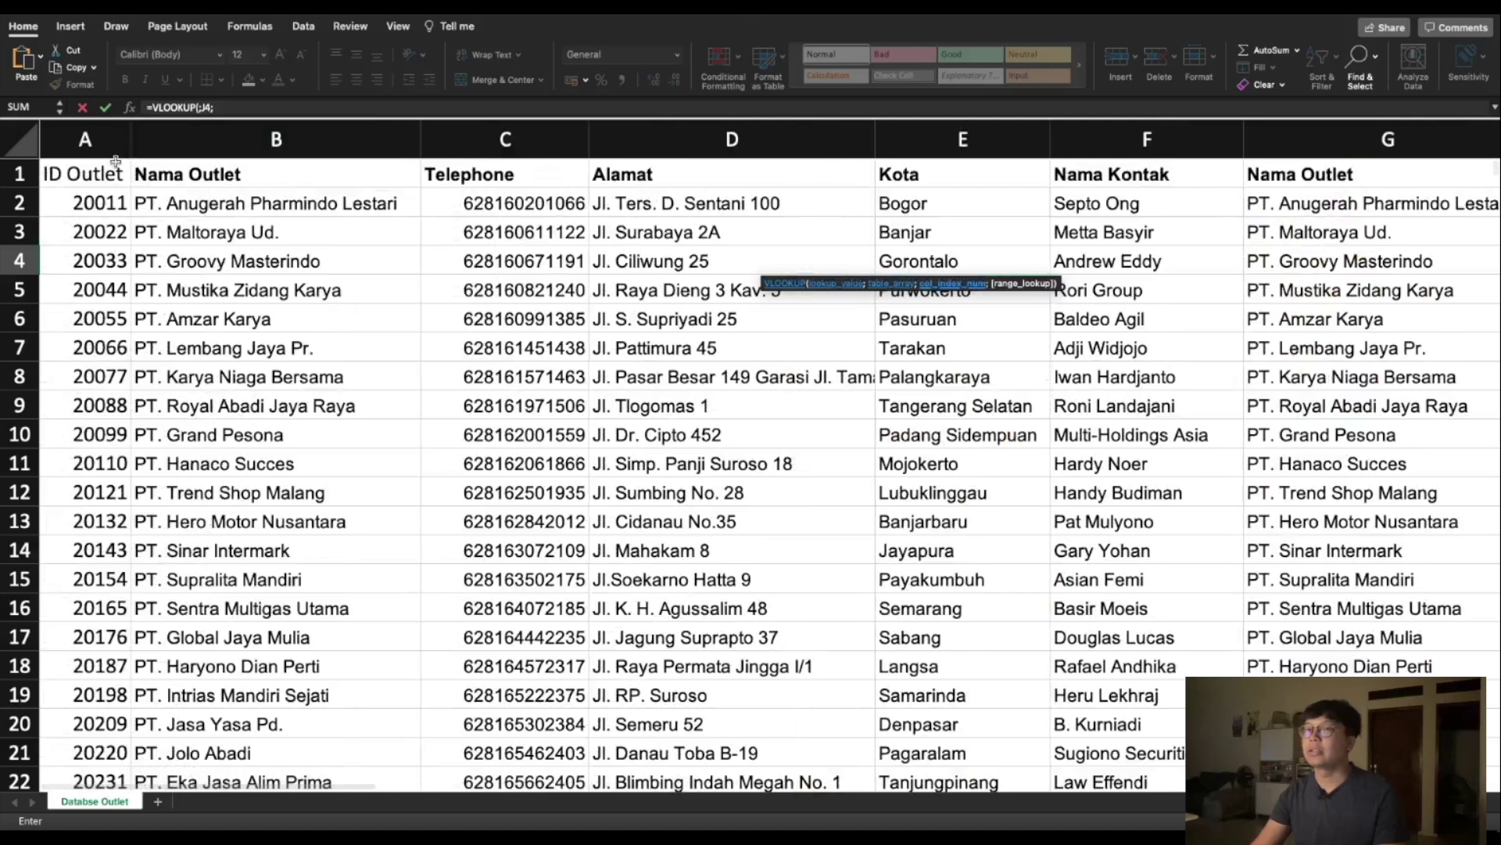
drag(523, 140, 1001, 162)
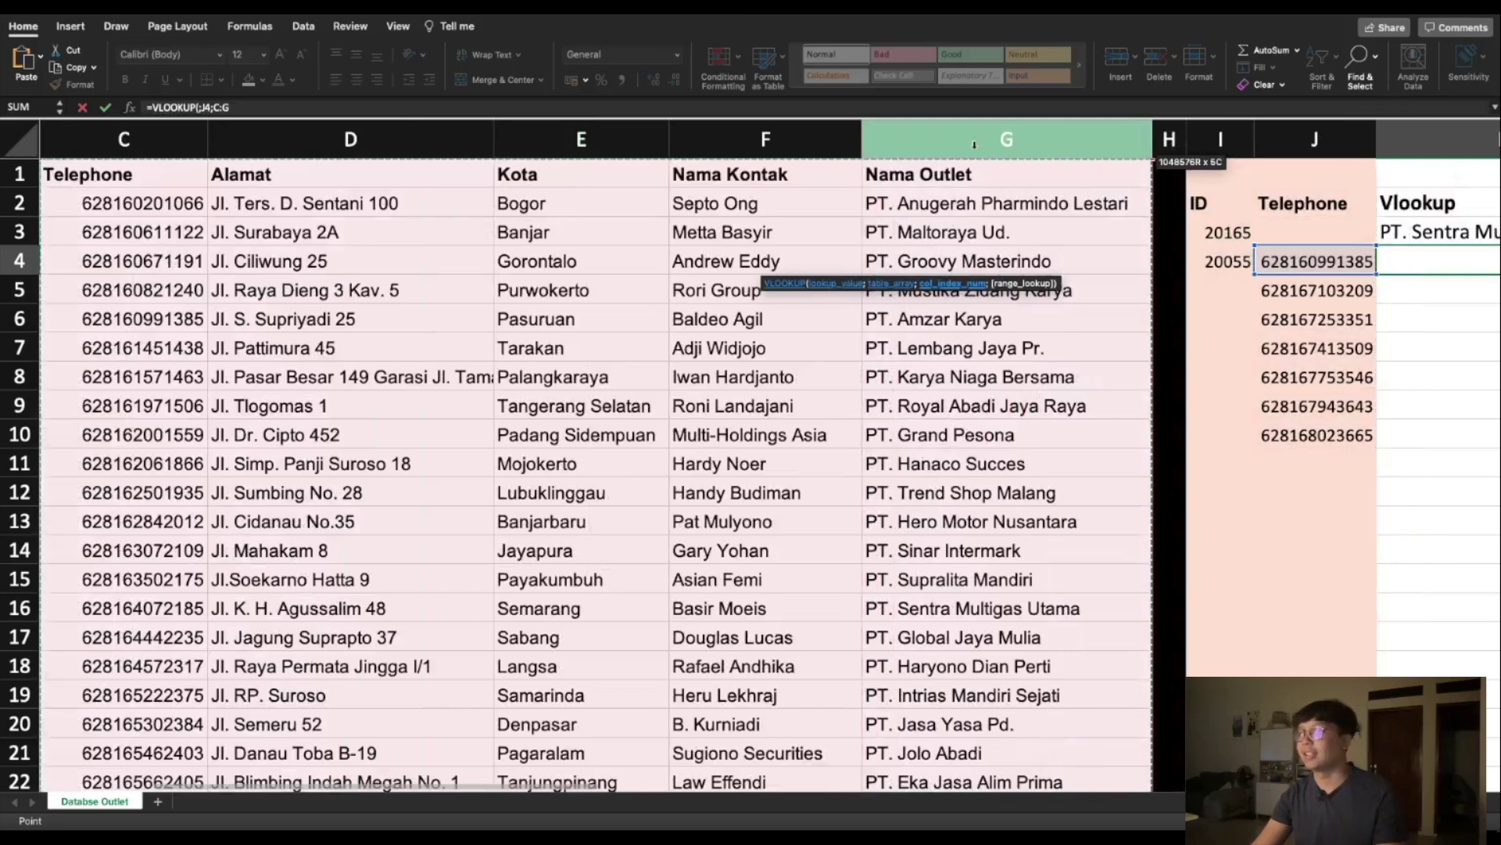
drag(1065, 140, 1067, 142)
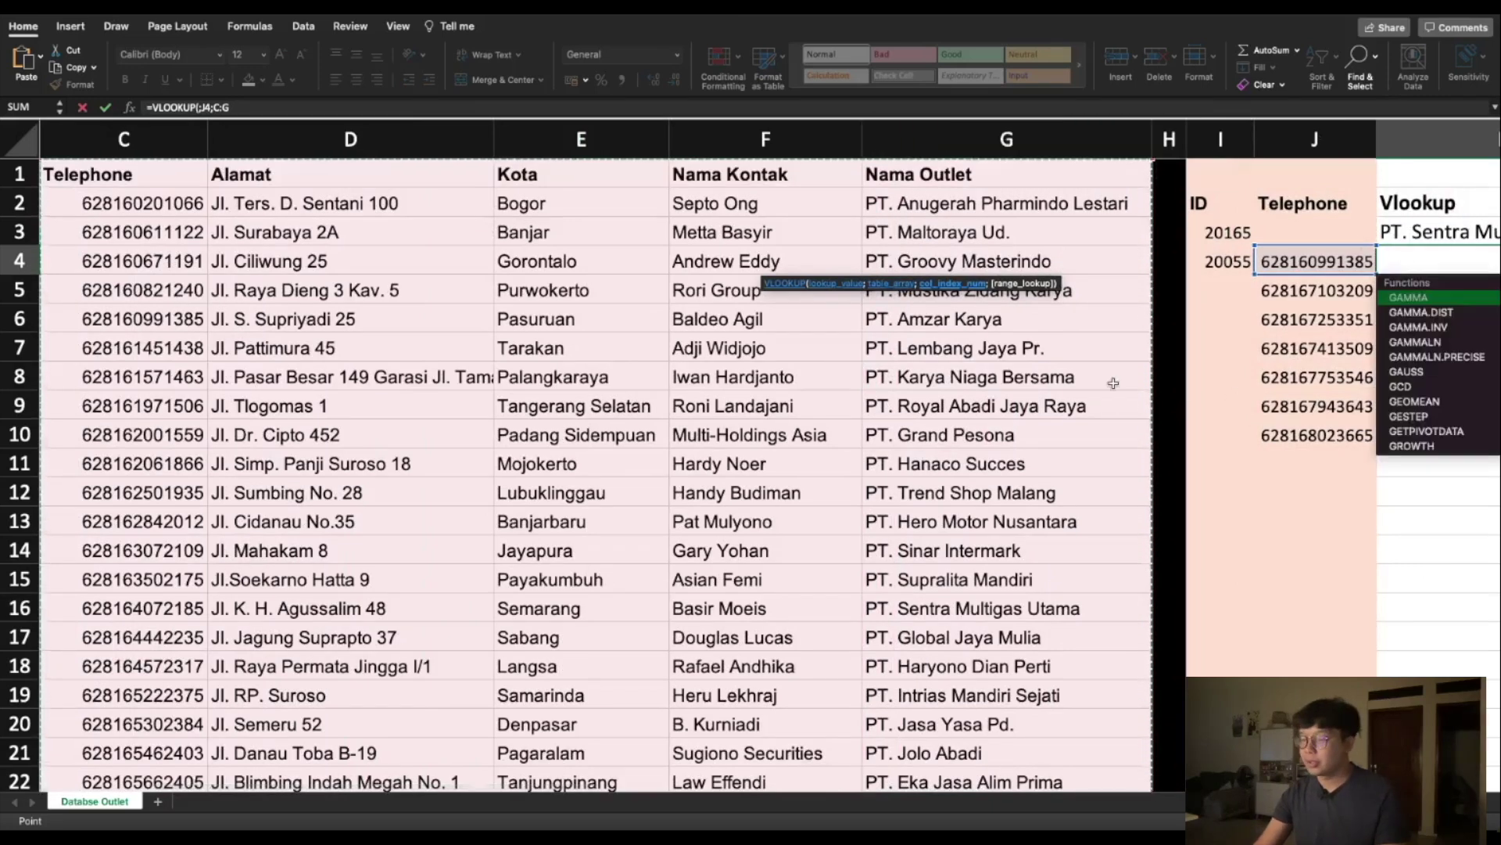
text(;)
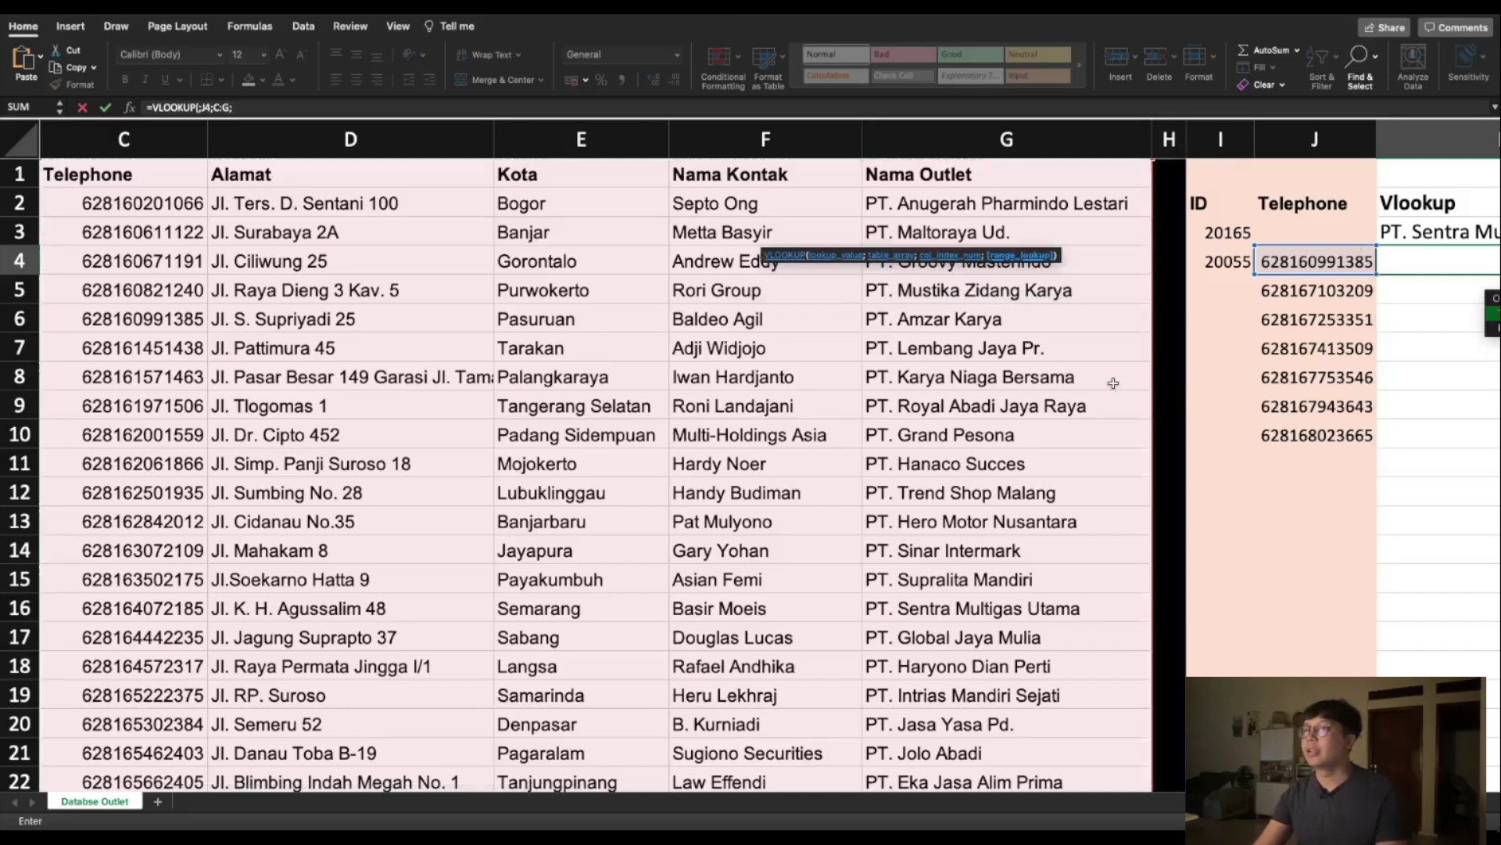
click(264, 108)
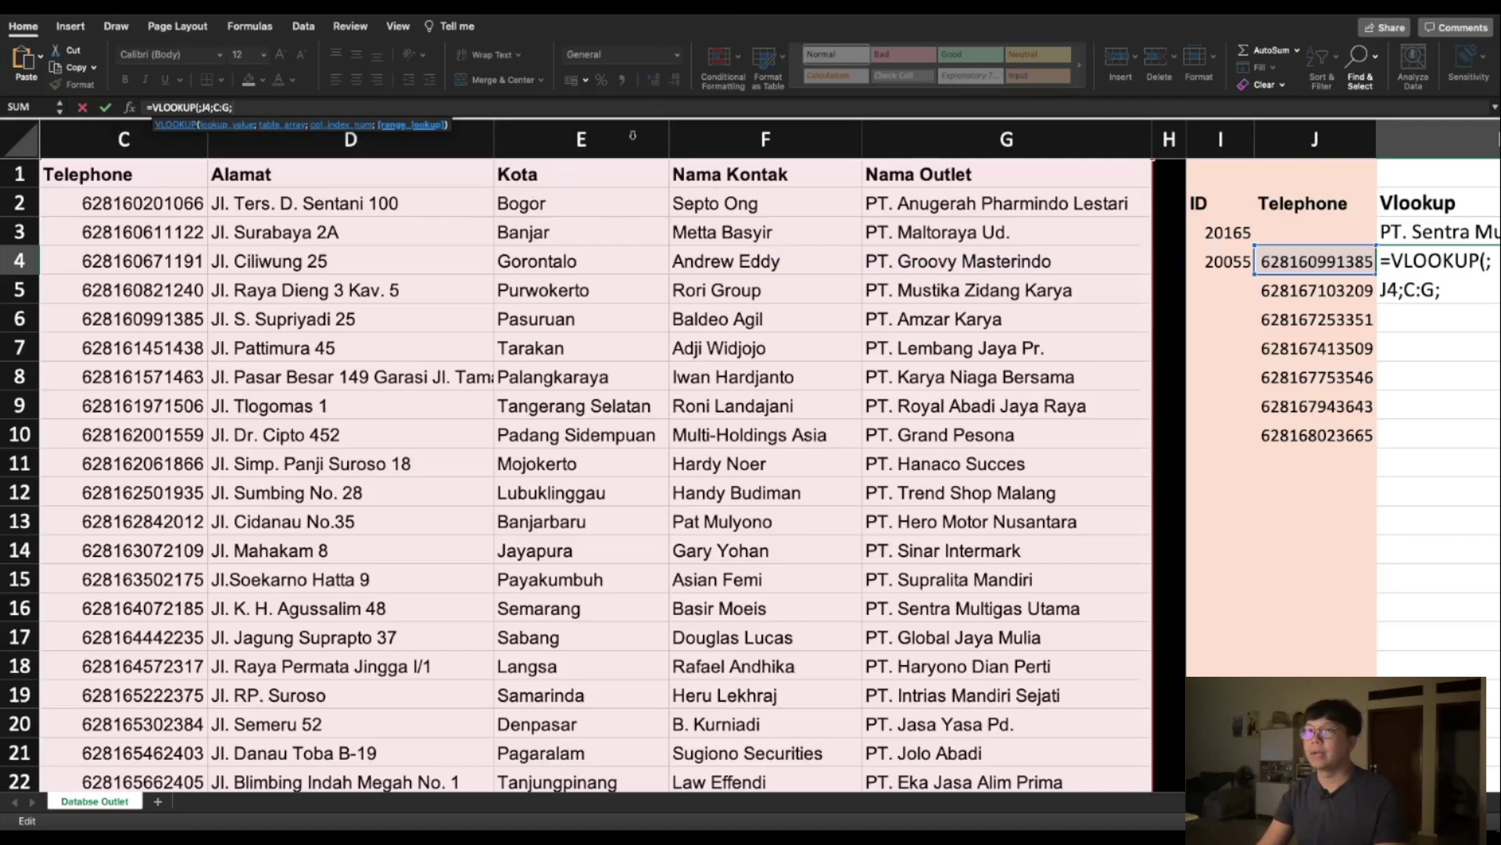
text(5)
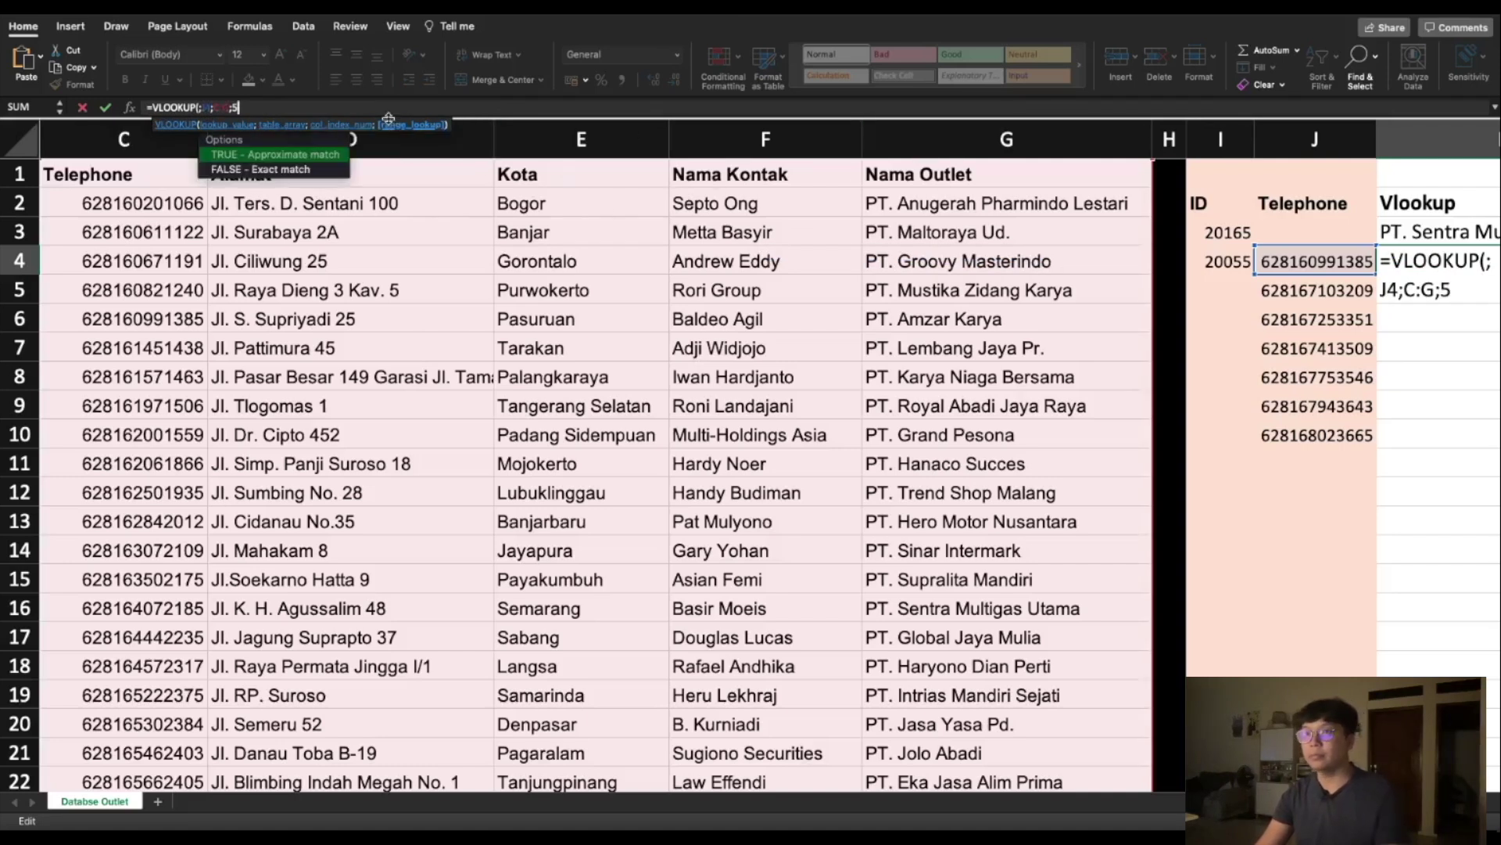
text(;0)
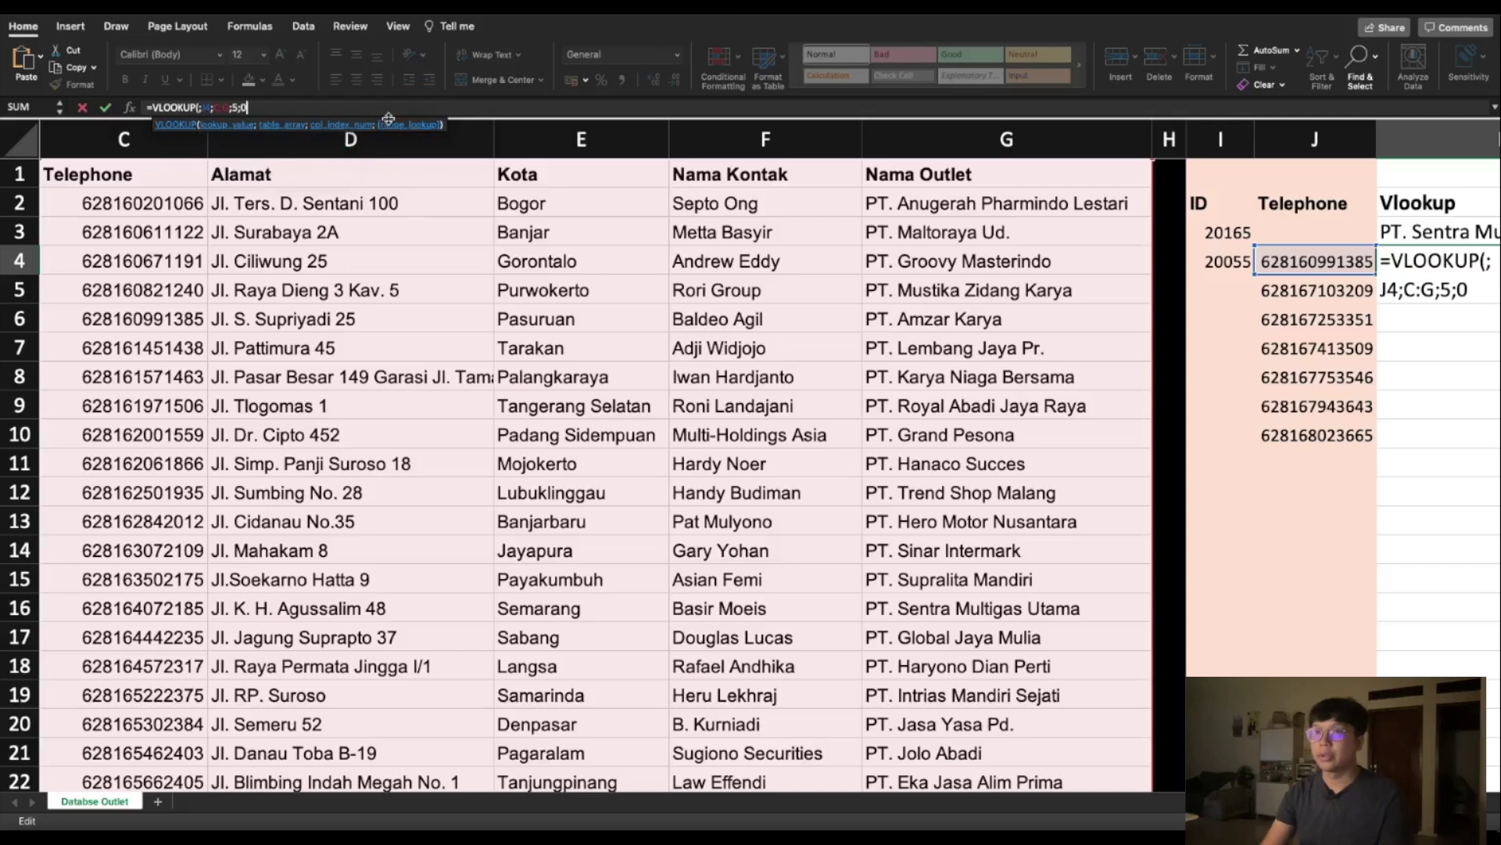
text())
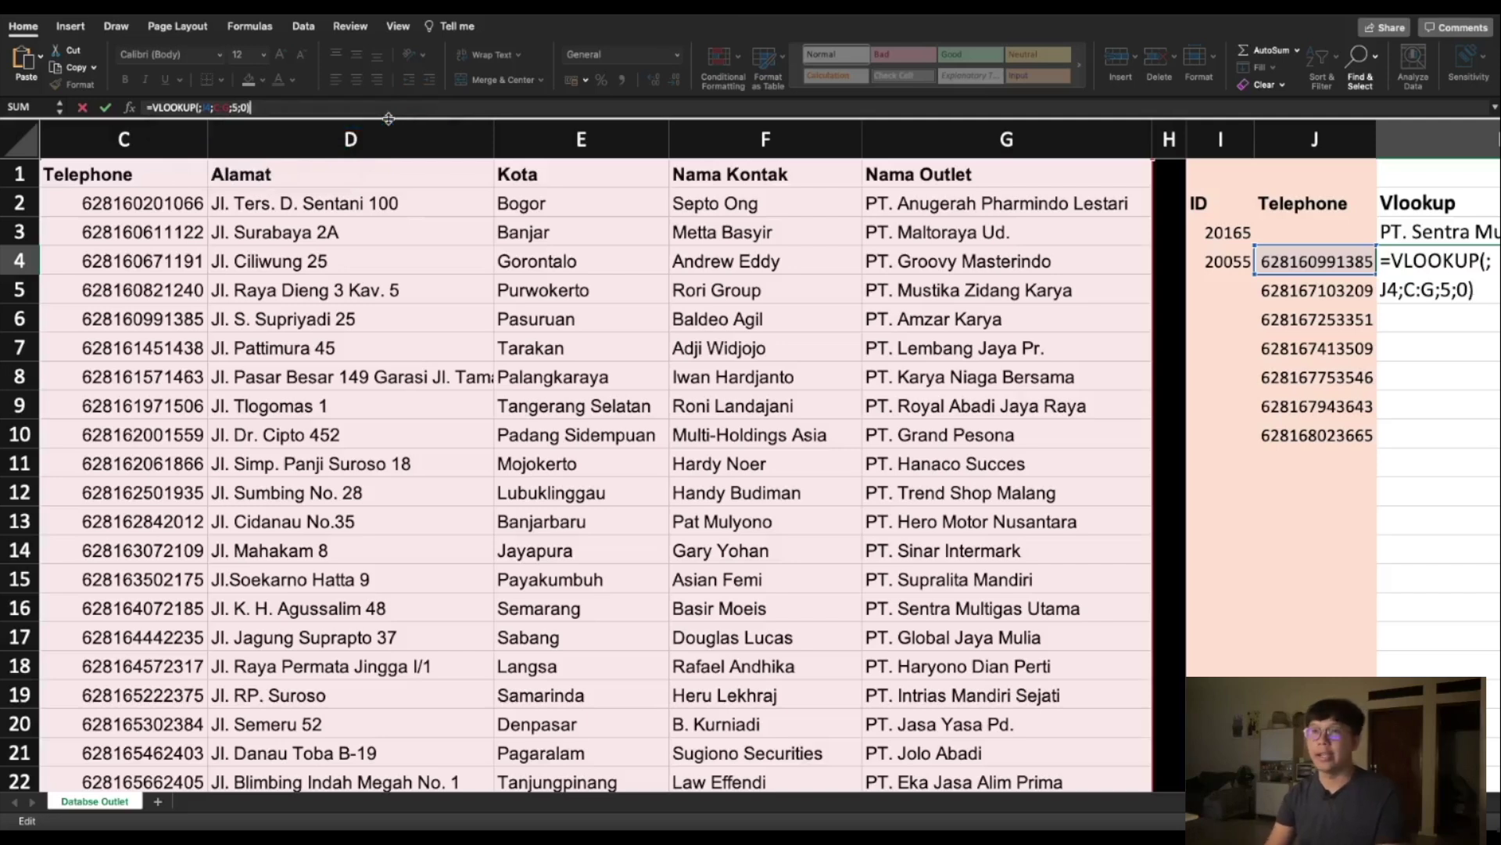
key(Return)
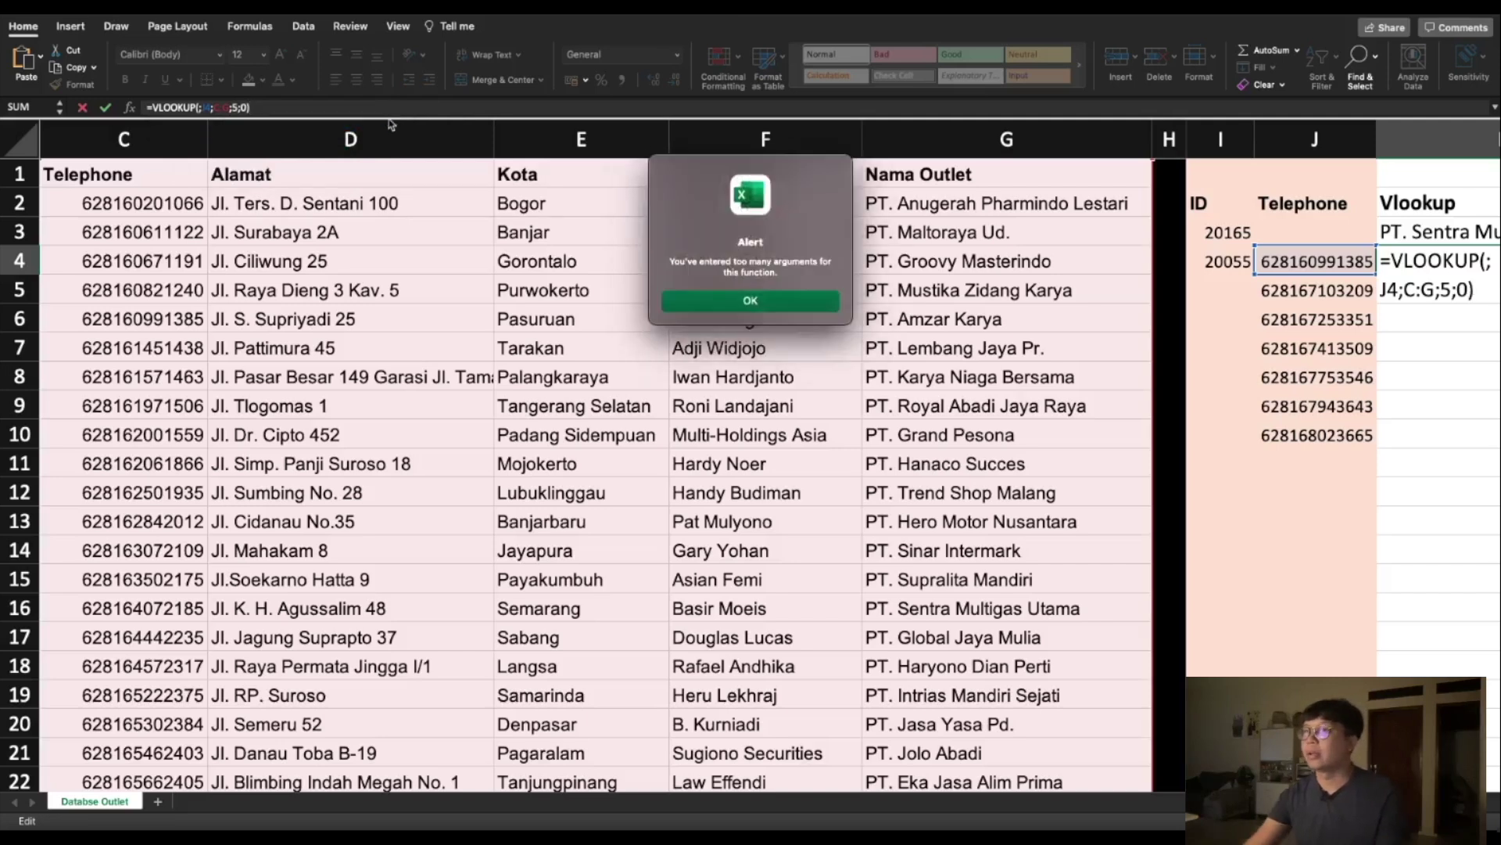
- Dismiss the alert and remove the extra separator before J4 so K4 returns PT. Amzar Karya
click(769, 310)
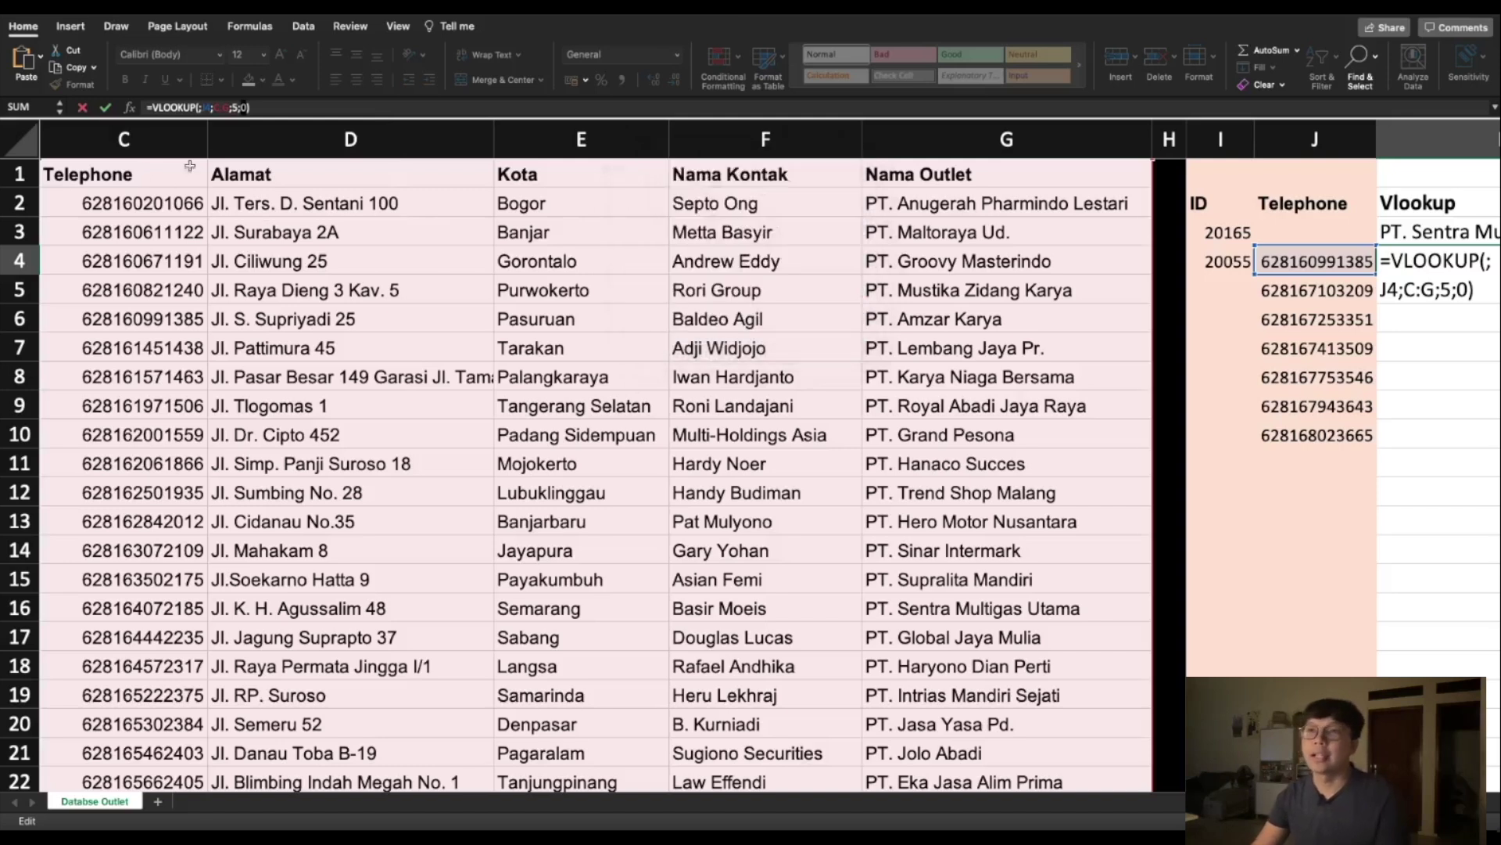
click(197, 107)
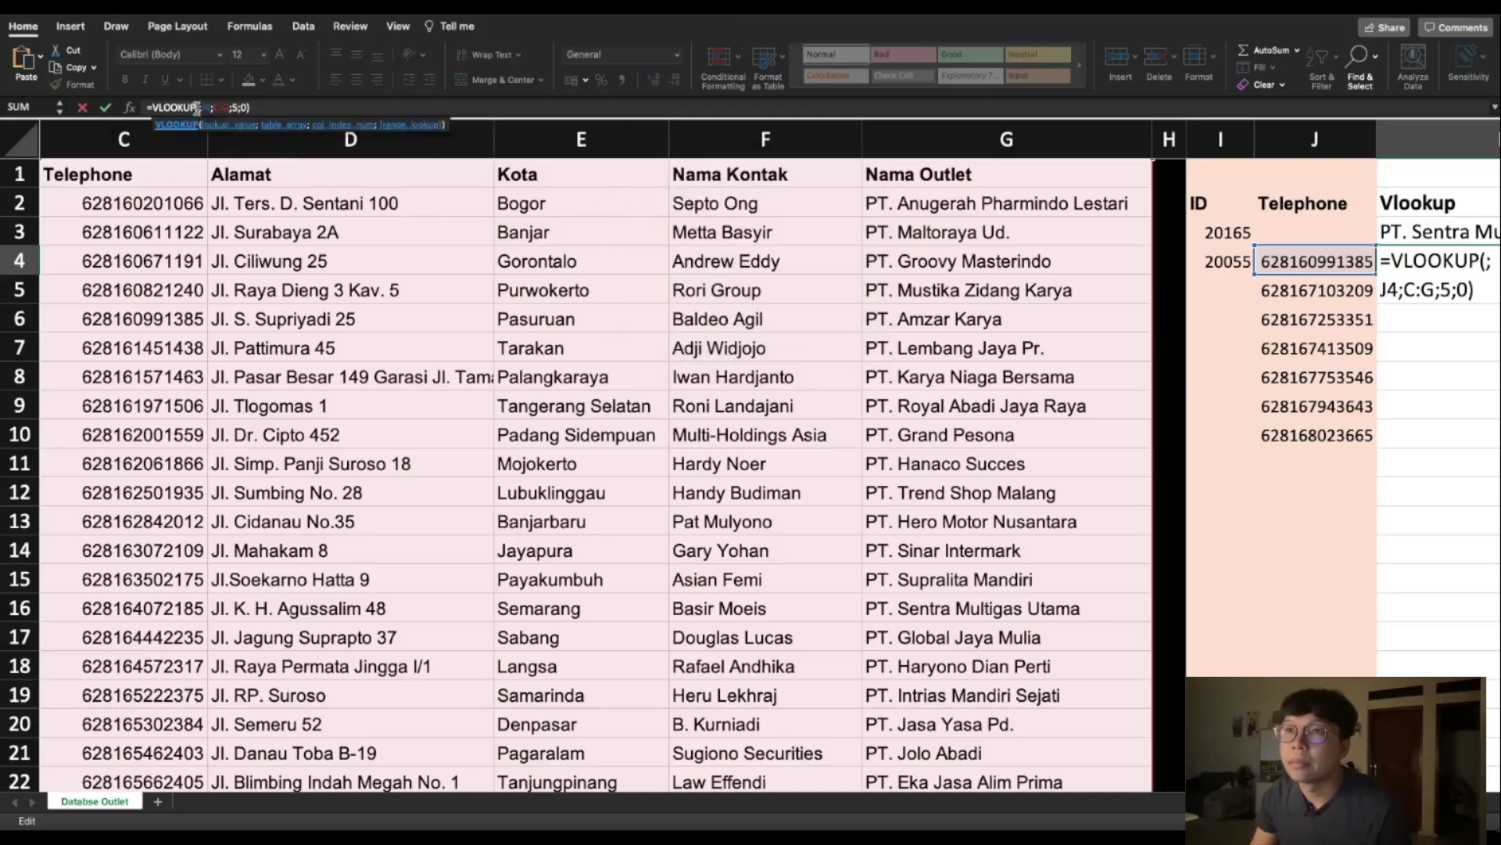
click(264, 105)
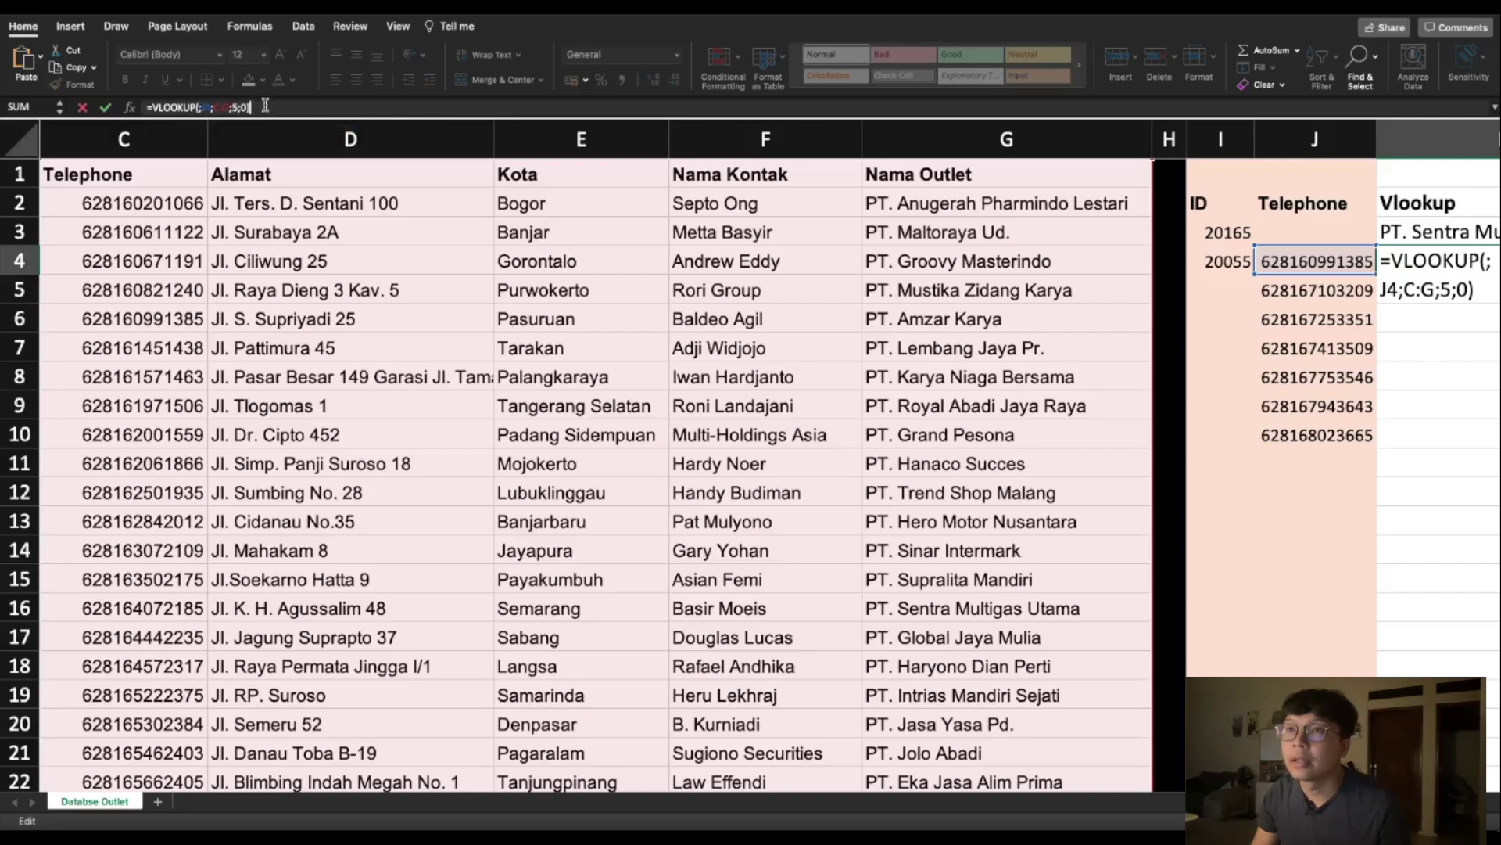
click(204, 107)
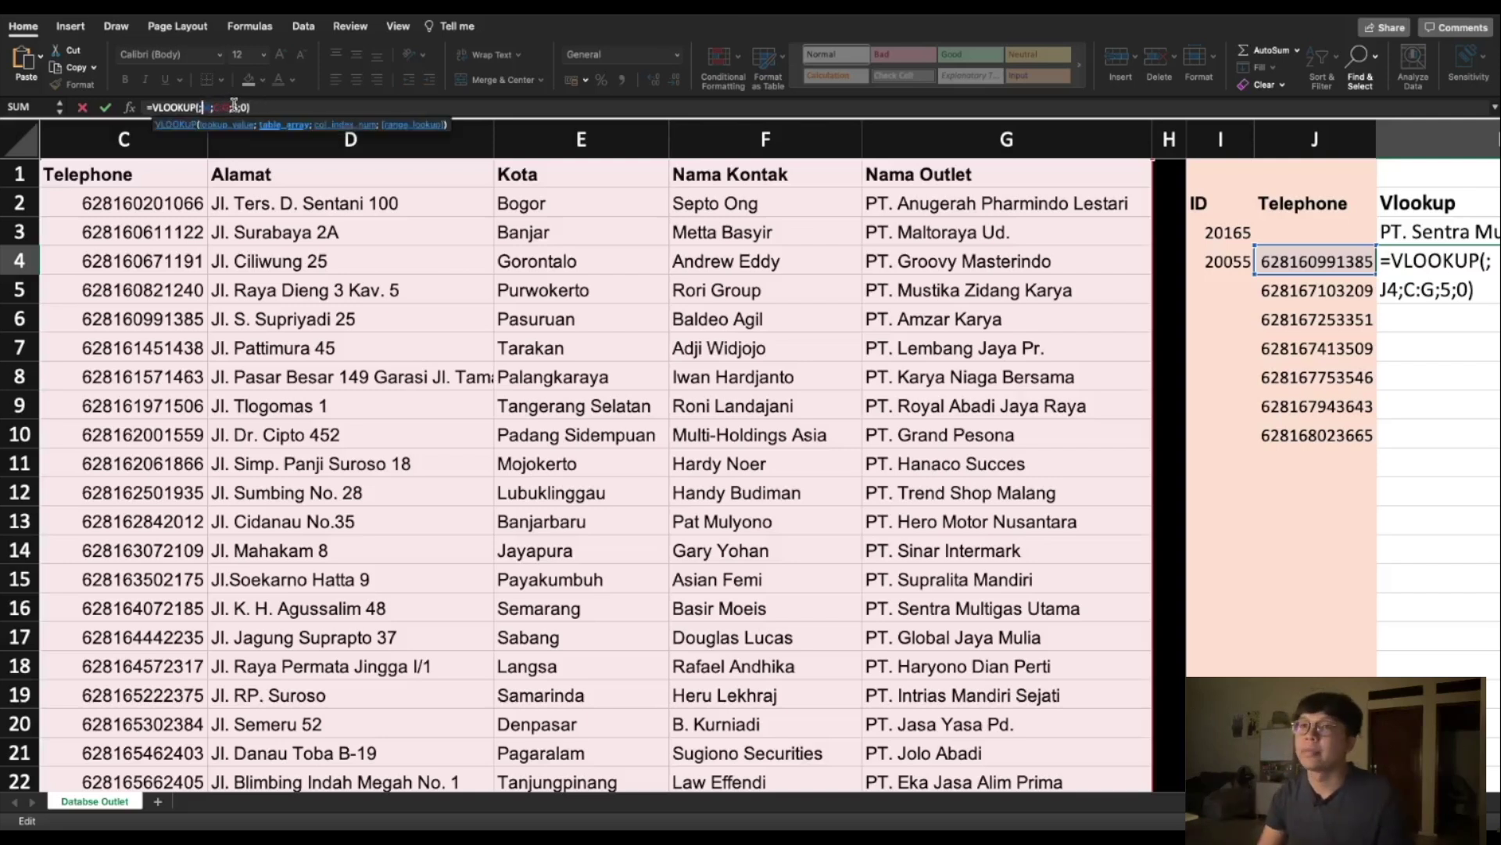
key(BackSpace)
key(Return)
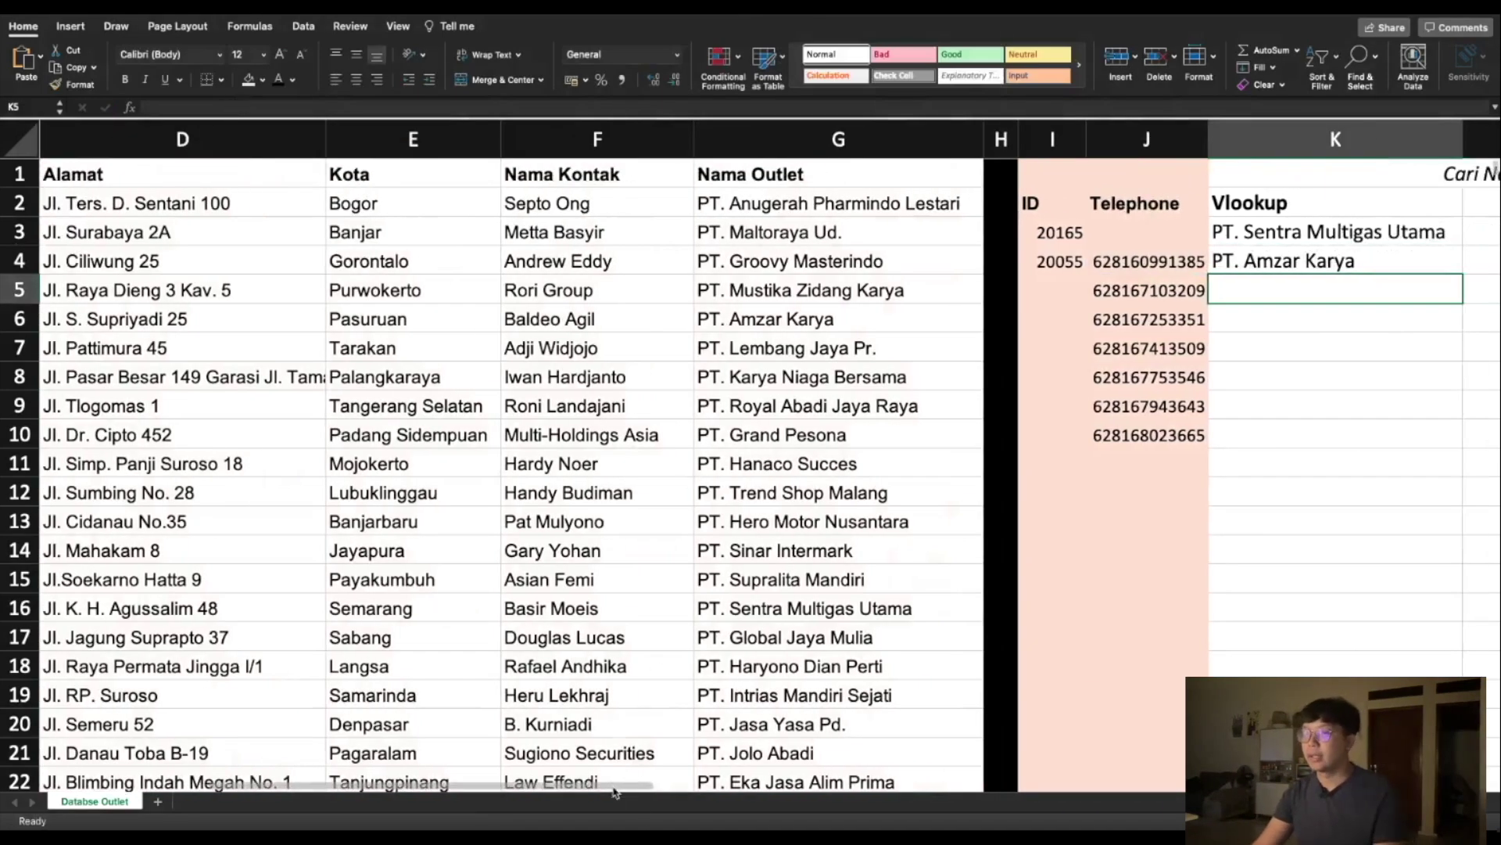
drag(679, 784, 791, 784)
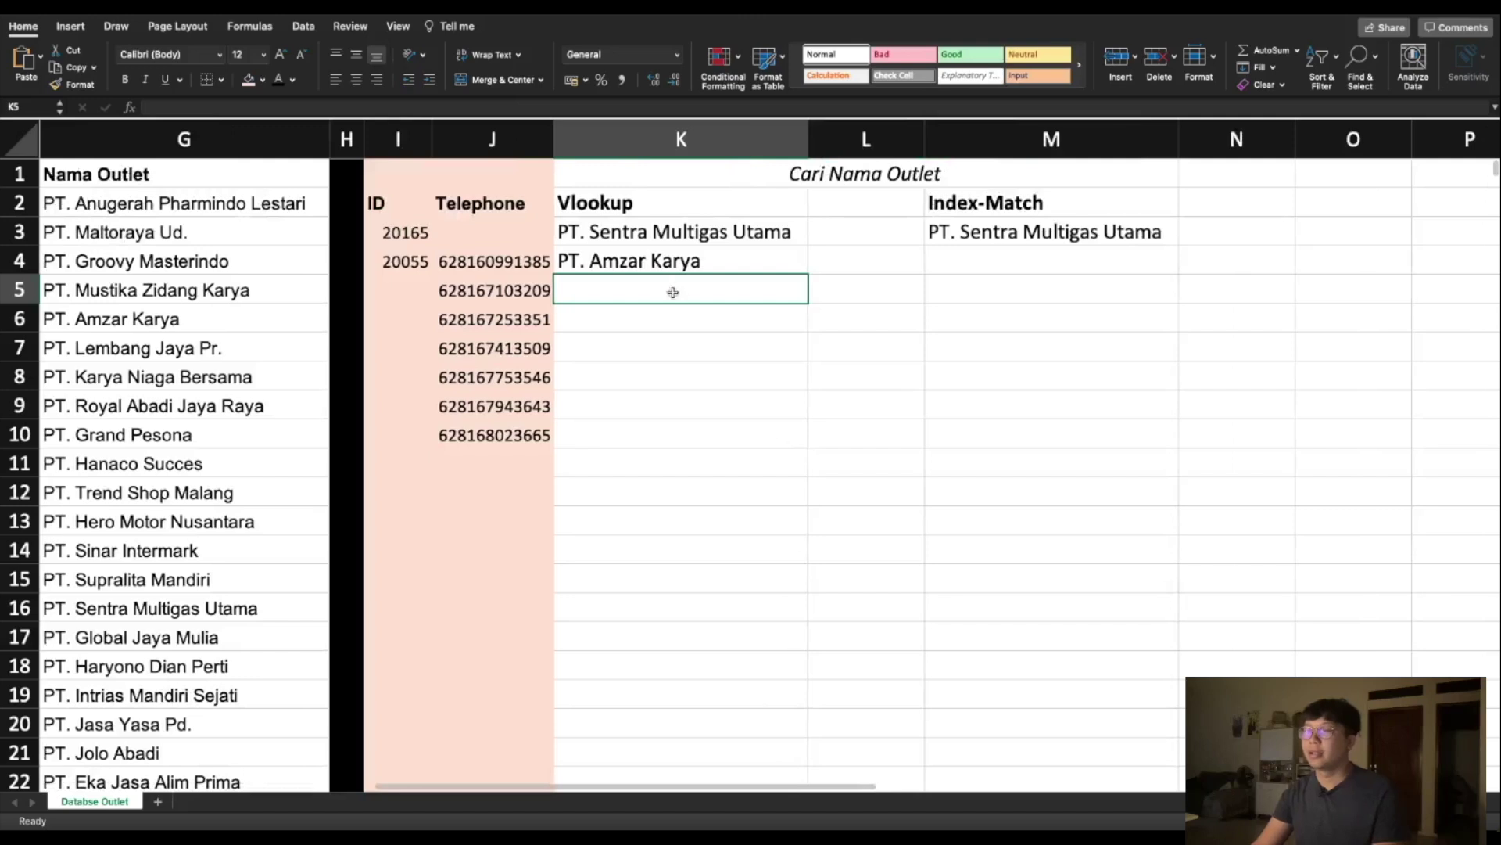
- Fill the K4 telephone VLOOKUP down through K10 to return each outlet name
key(Up)
drag(806, 276, 808, 438)
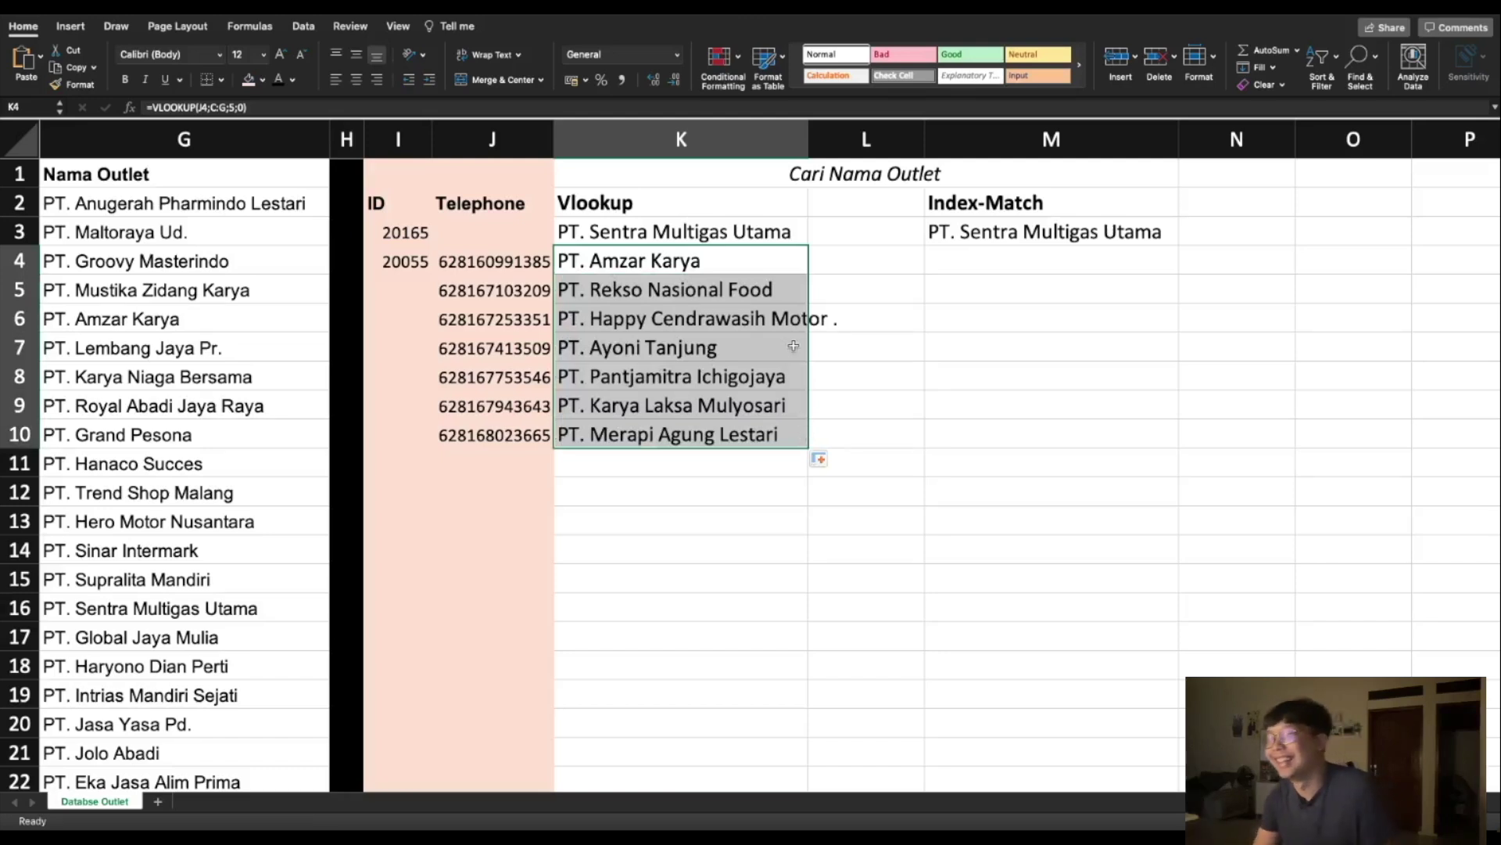
click(726, 297)
- Inspect the copied formulas in K4, K5 and K6 without changing them
click(727, 268)
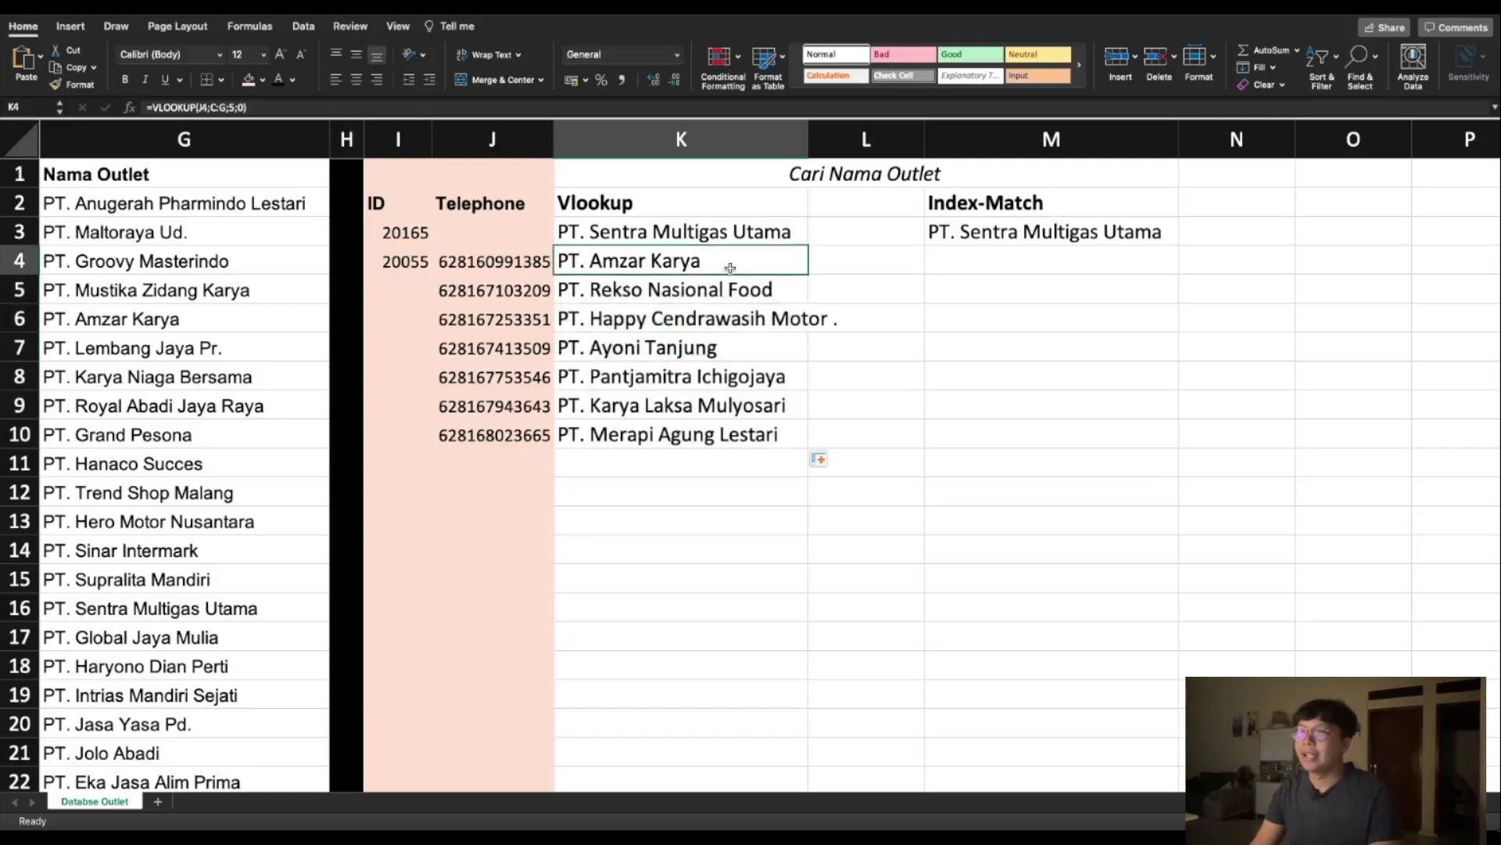
click(617, 306)
click(640, 266)
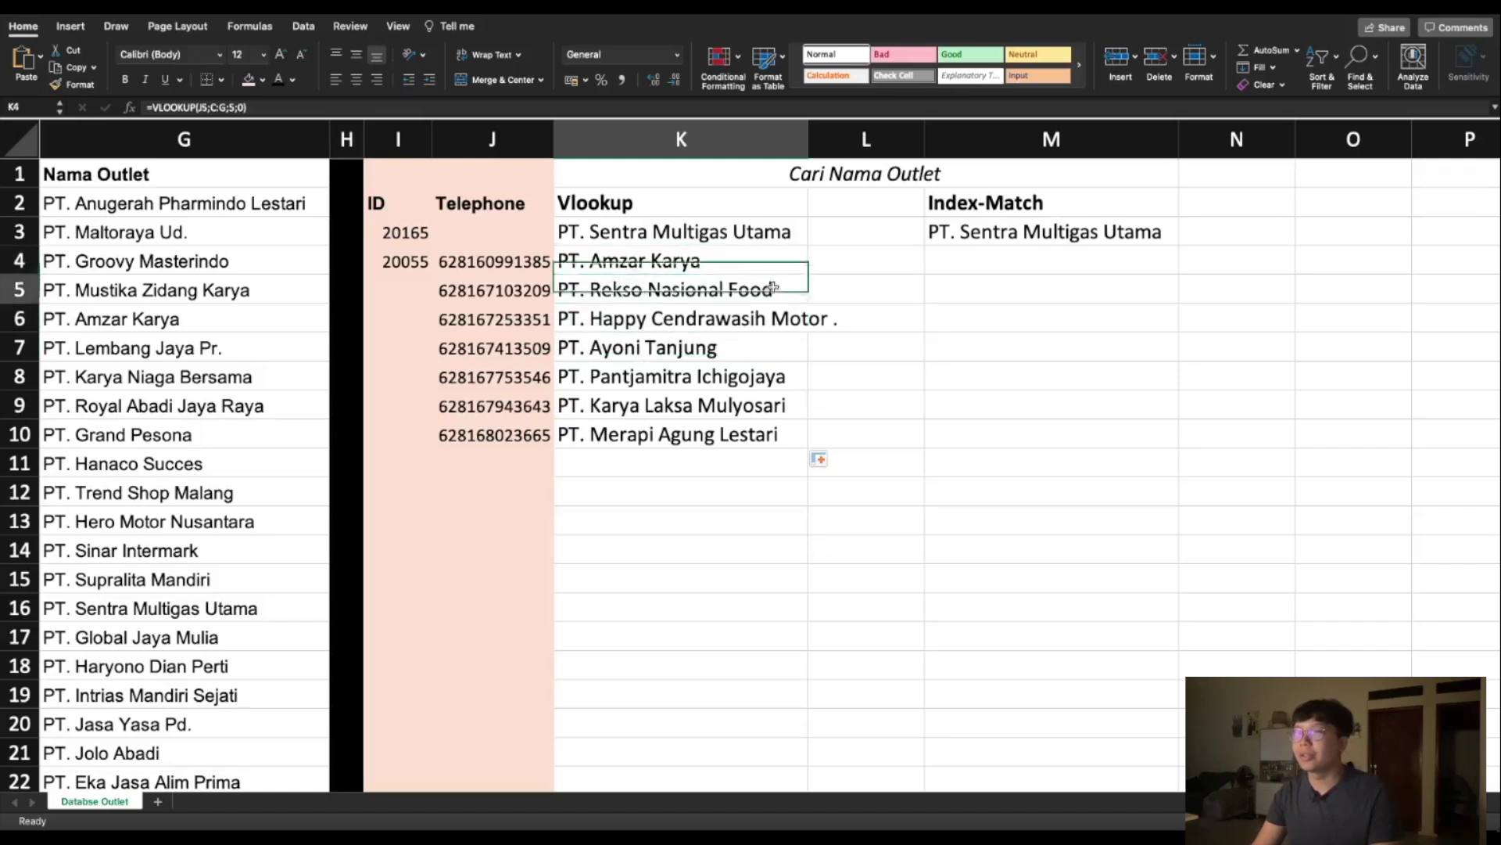
double_click(773, 288)
key(Escape)
double_click(751, 327)
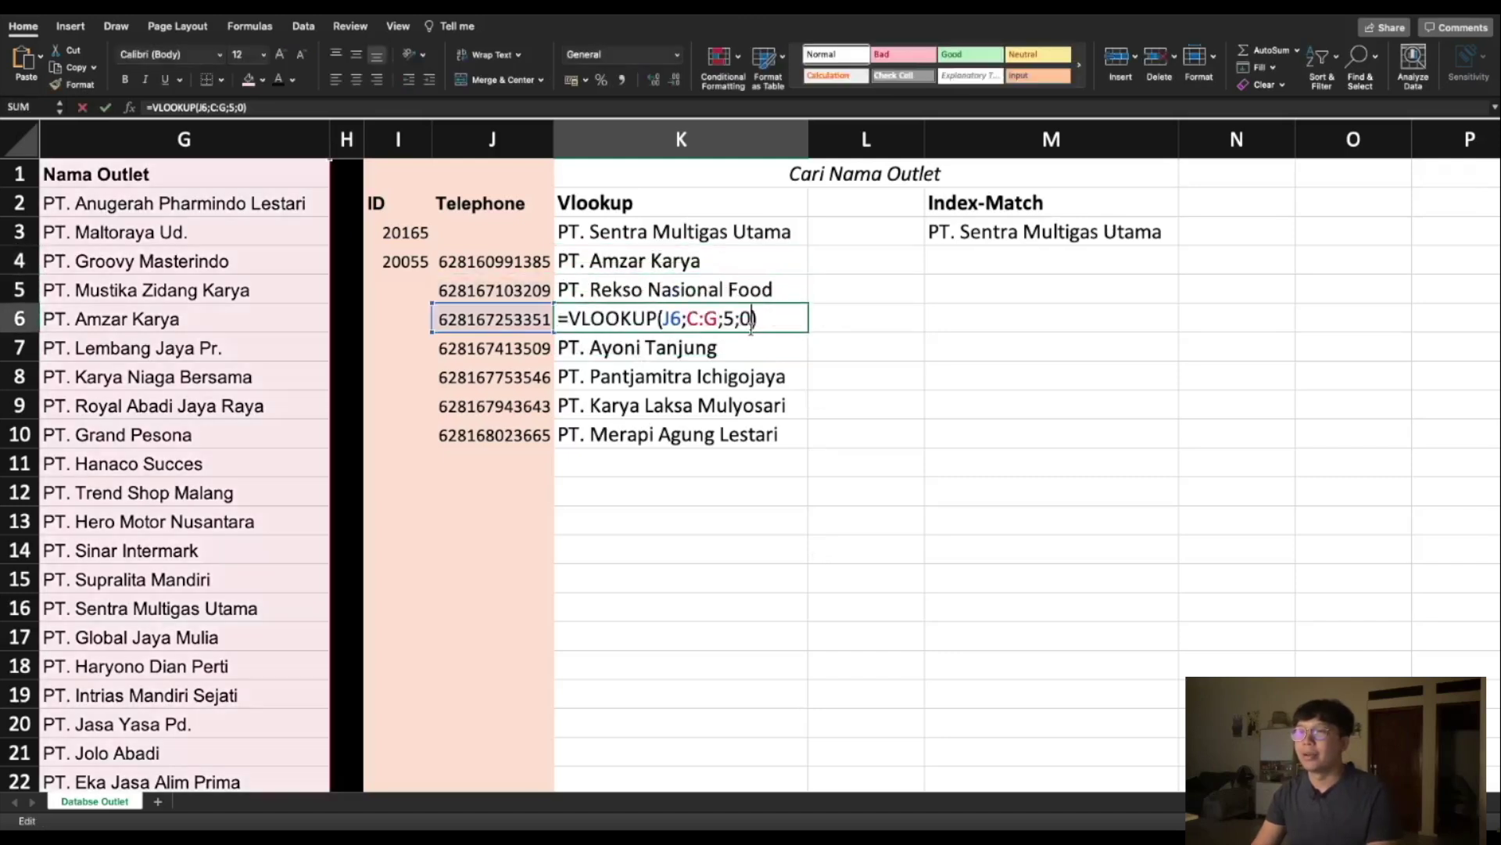
key(Escape)
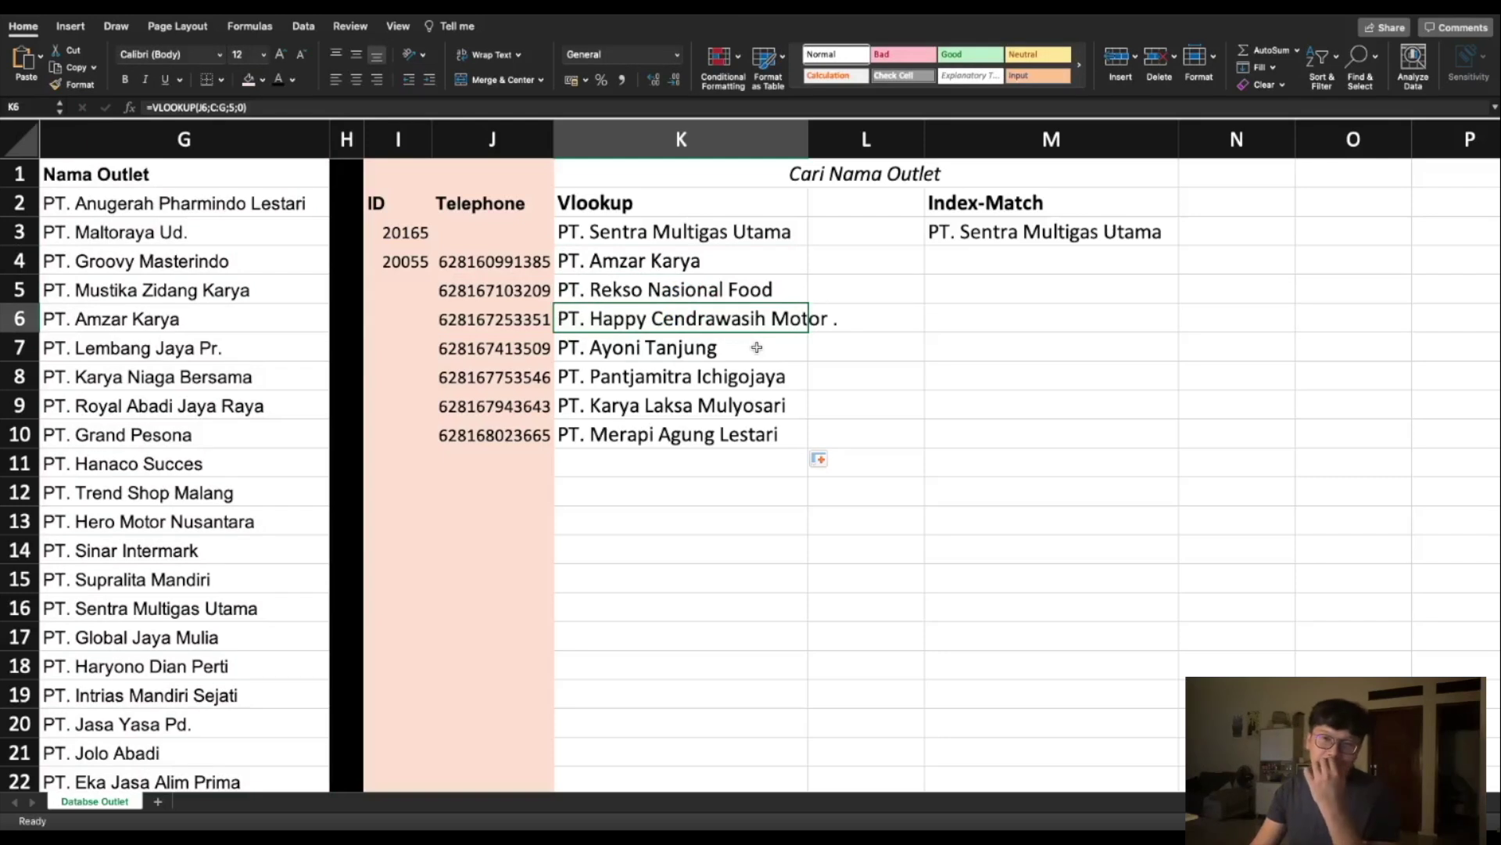
double_click(782, 289)
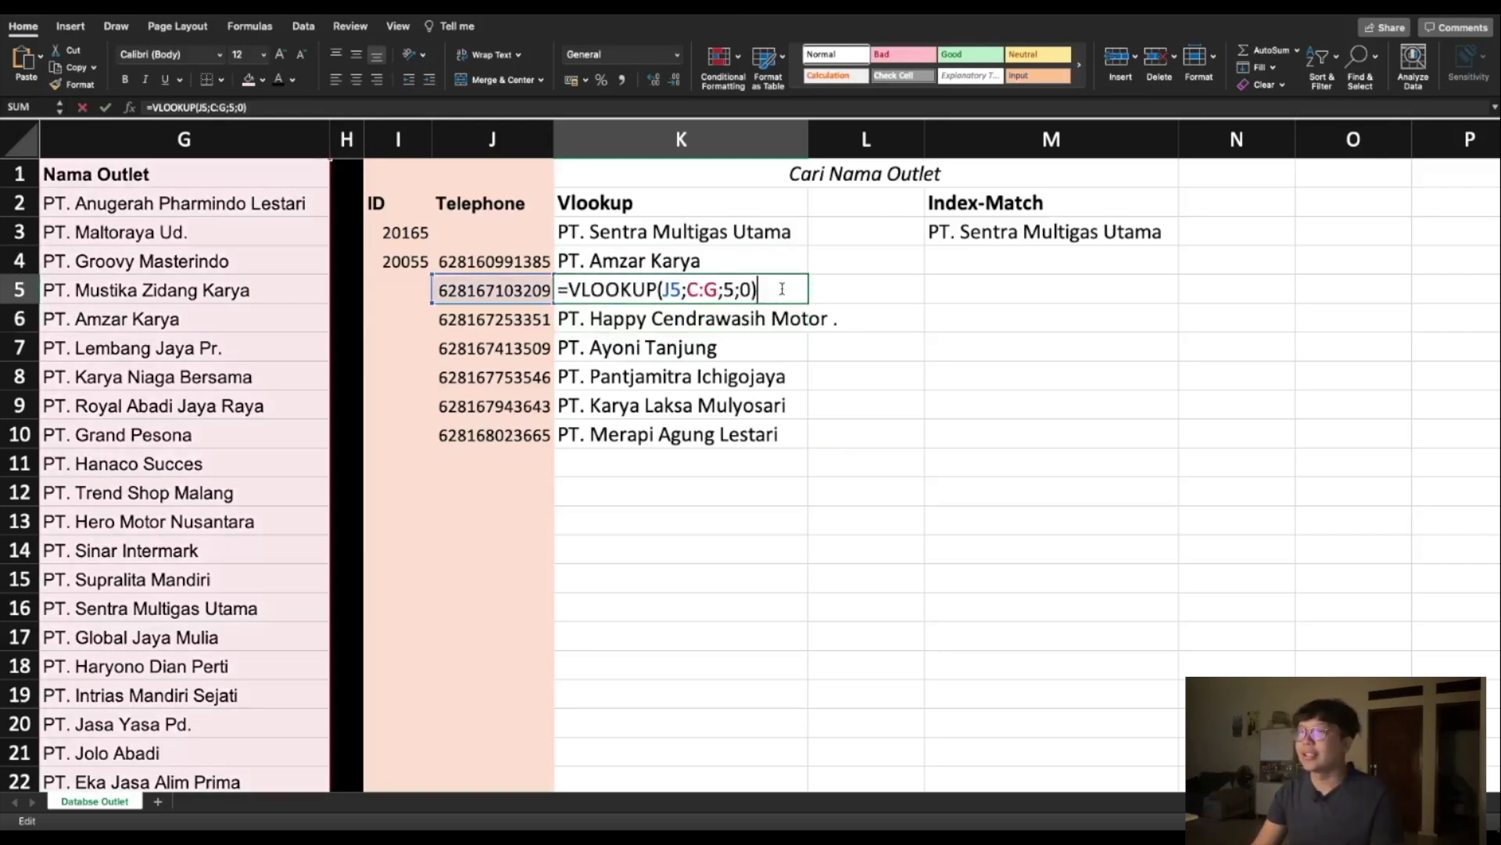
click(693, 291)
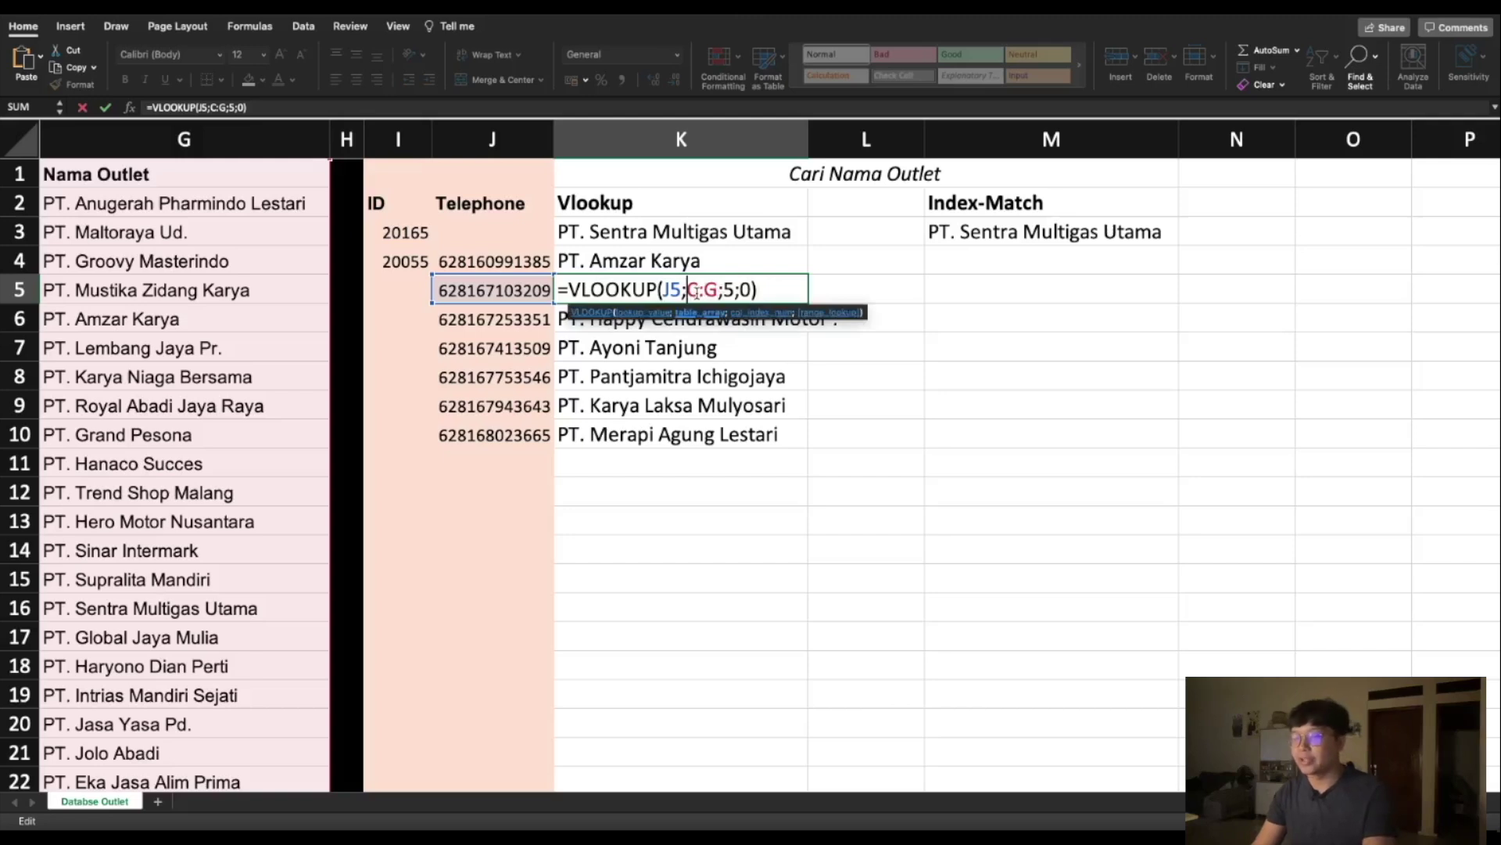
key(Escape)
double_click(710, 264)
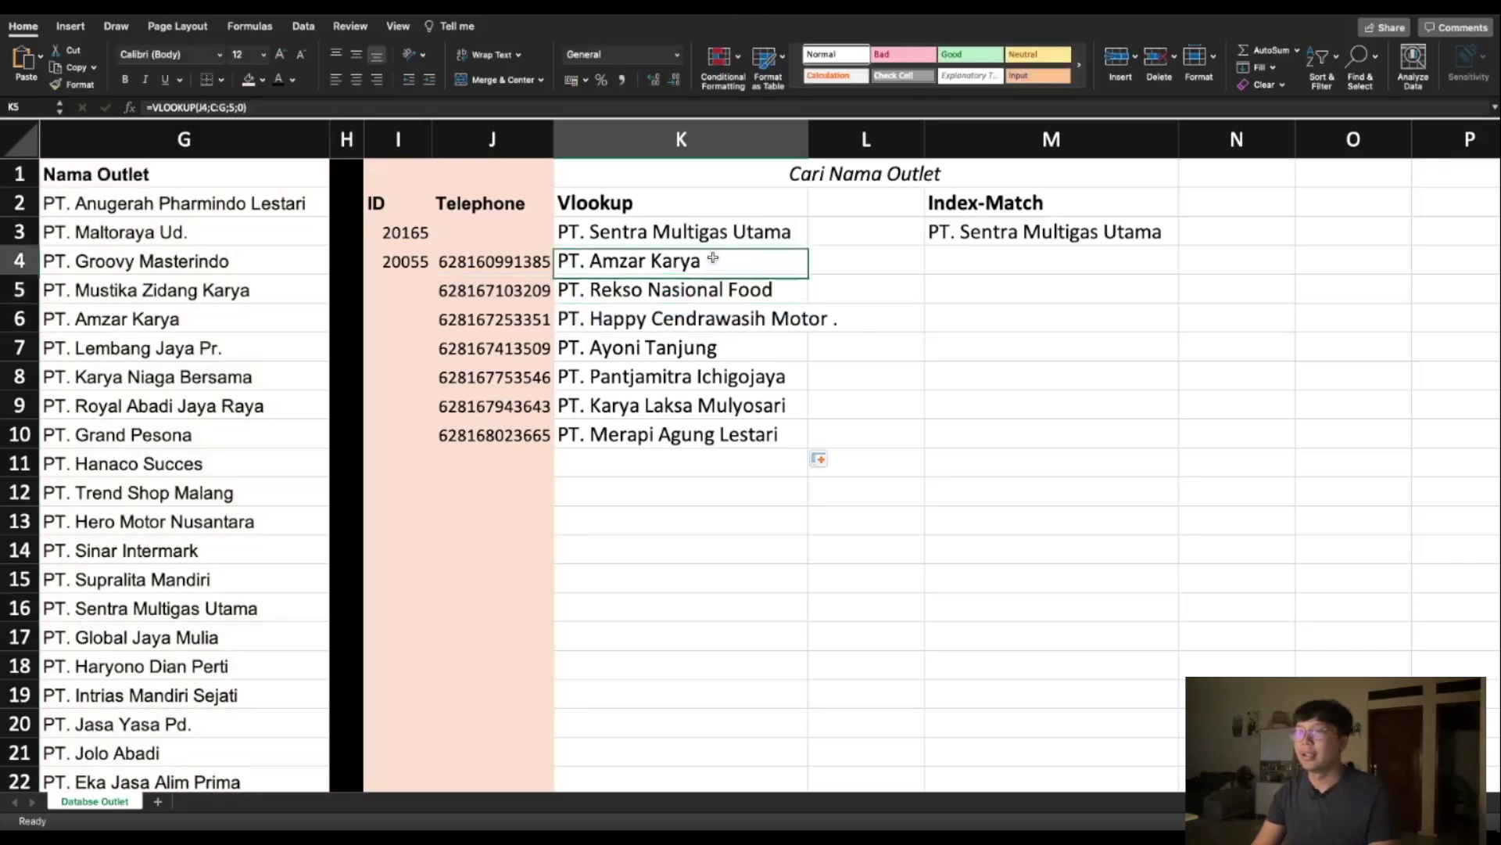
click(691, 261)
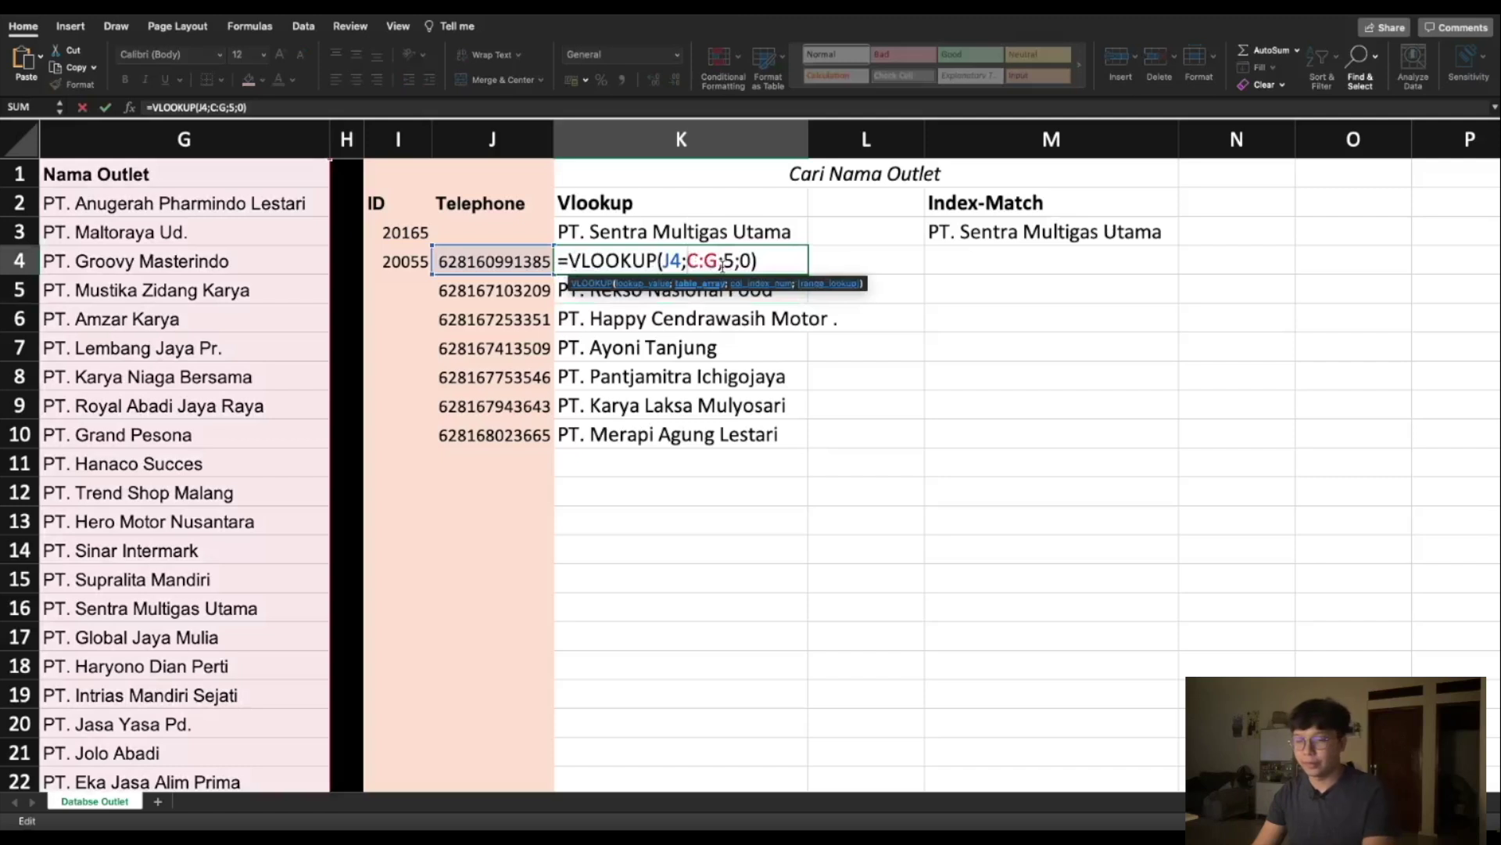
text($)
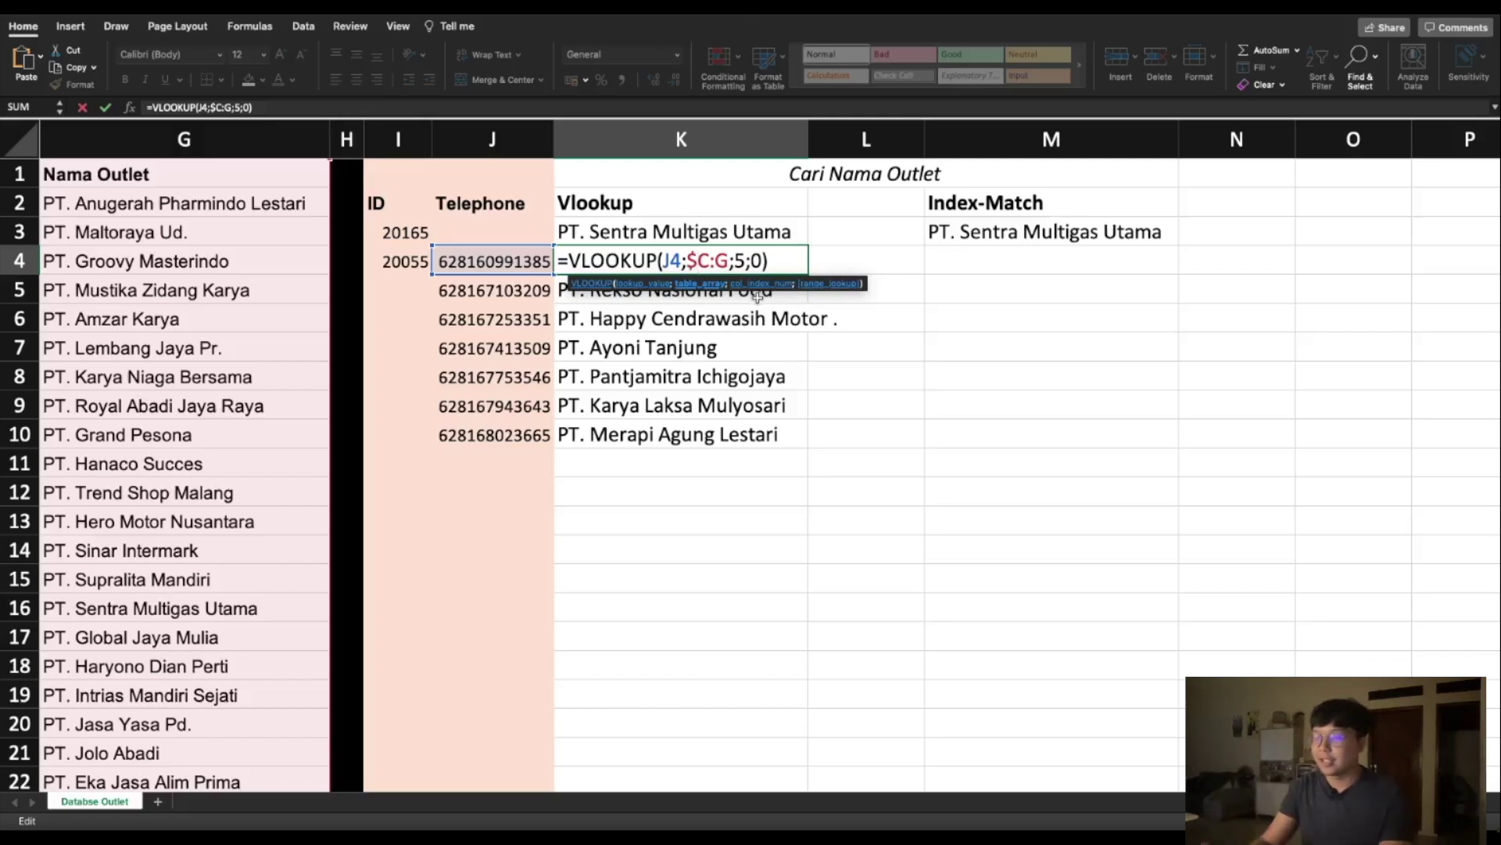
key(BackSpace)
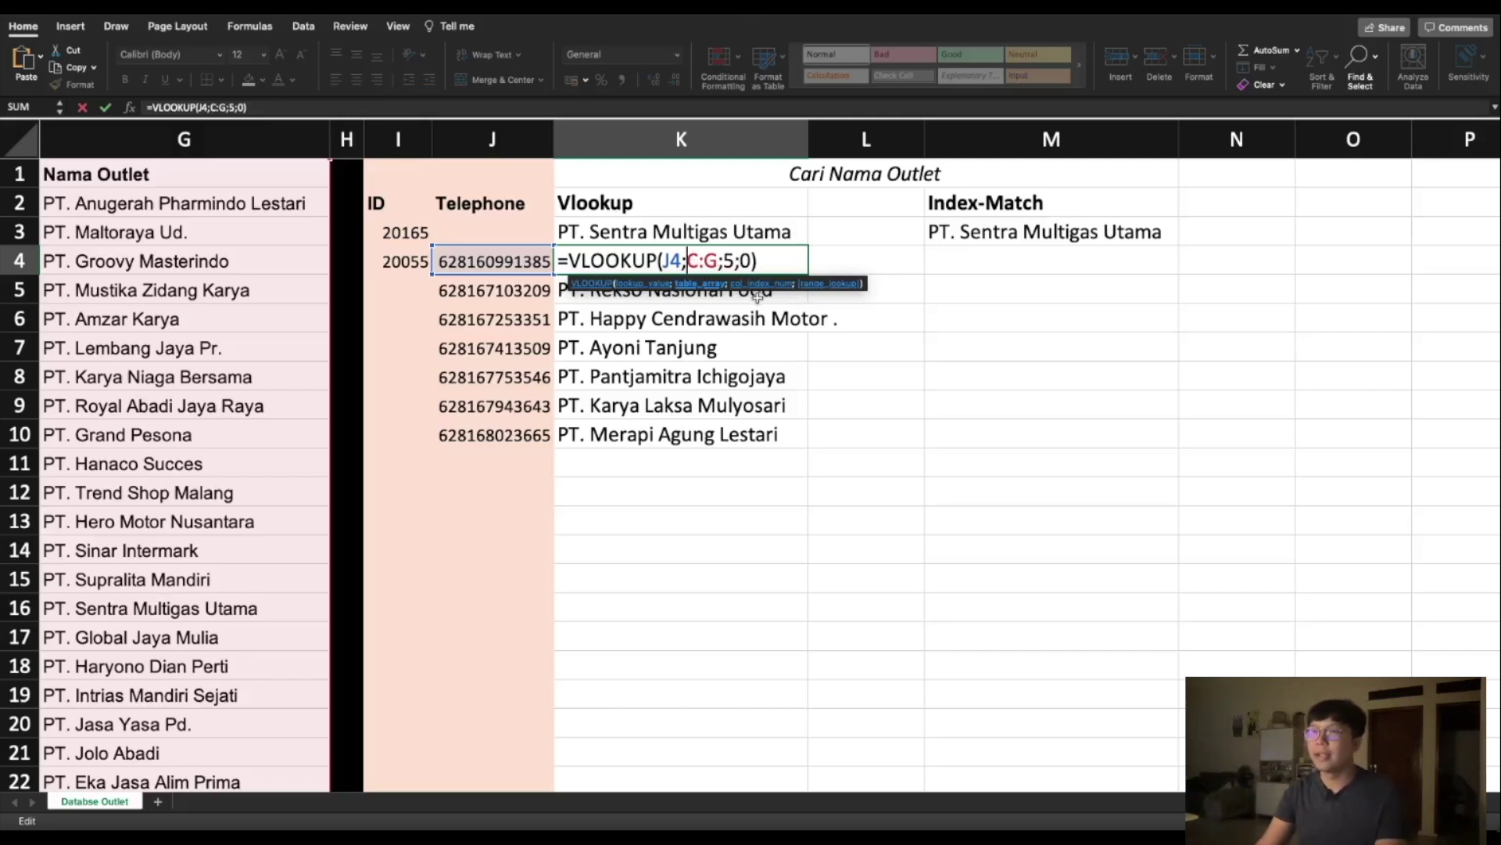
key(Return)
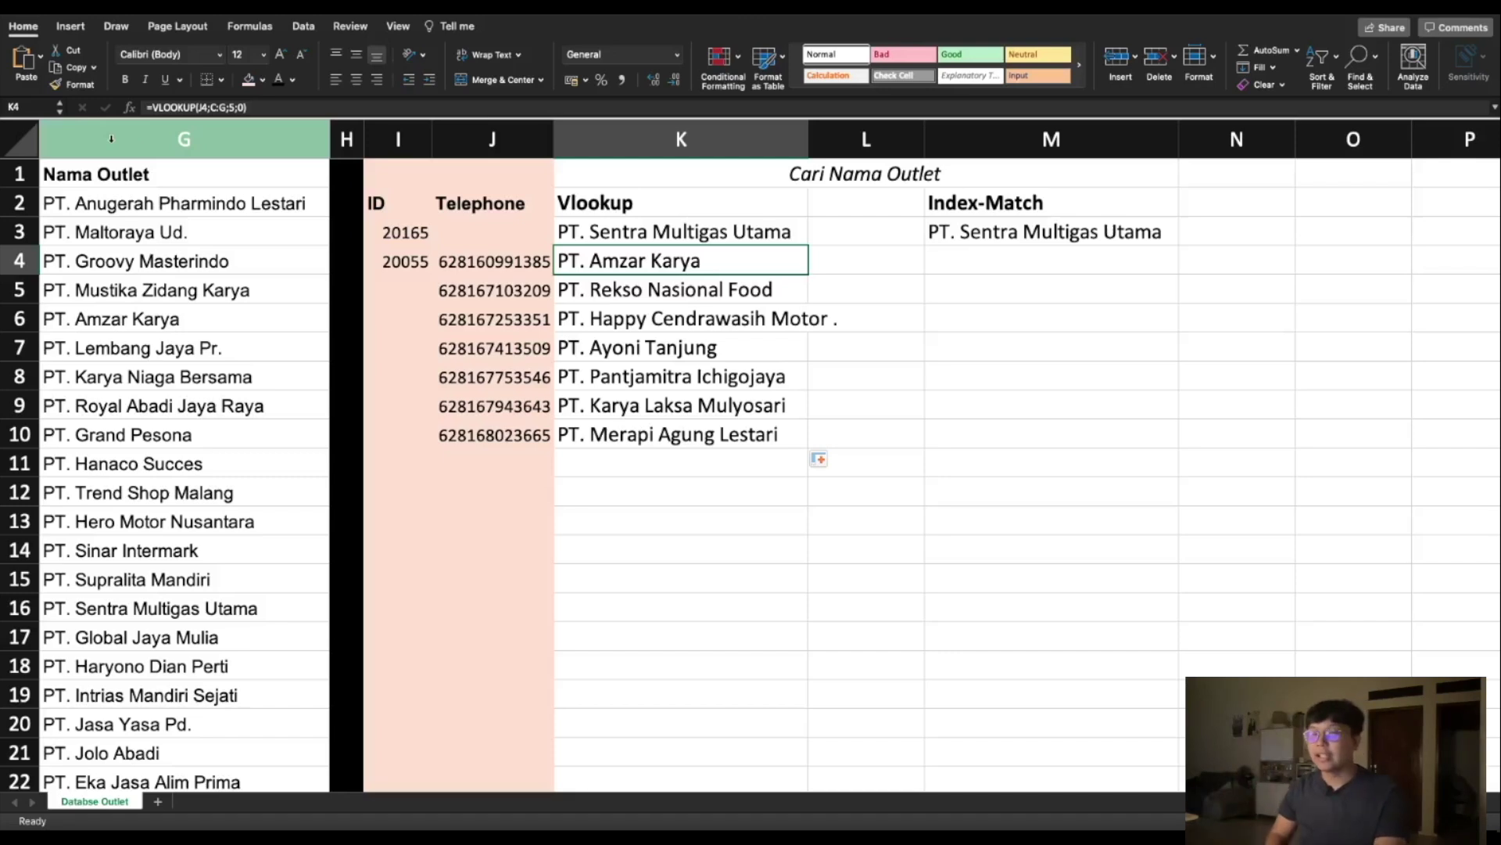
click(180, 138)
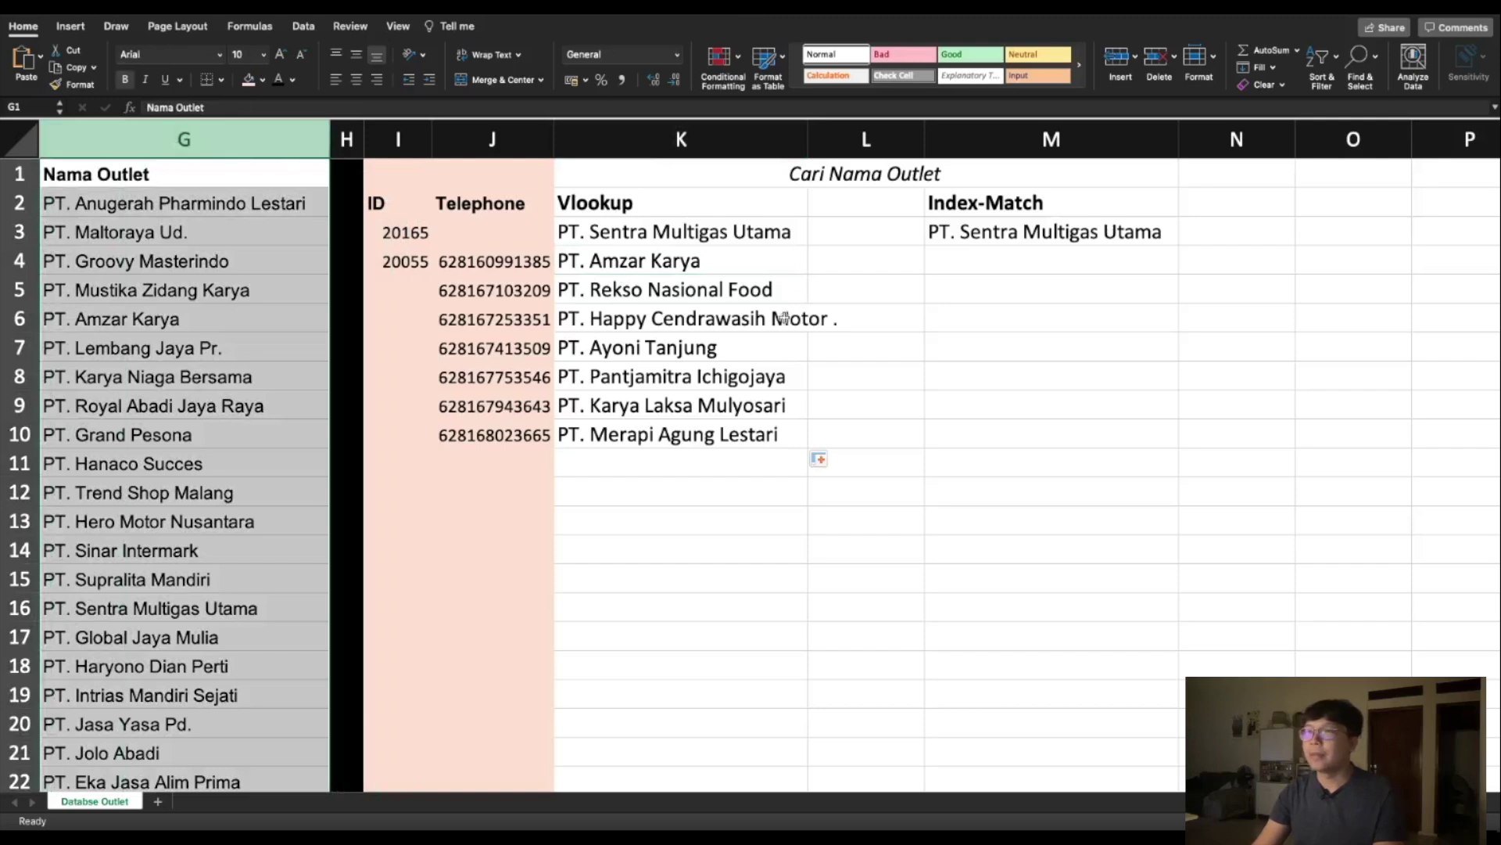
click(734, 262)
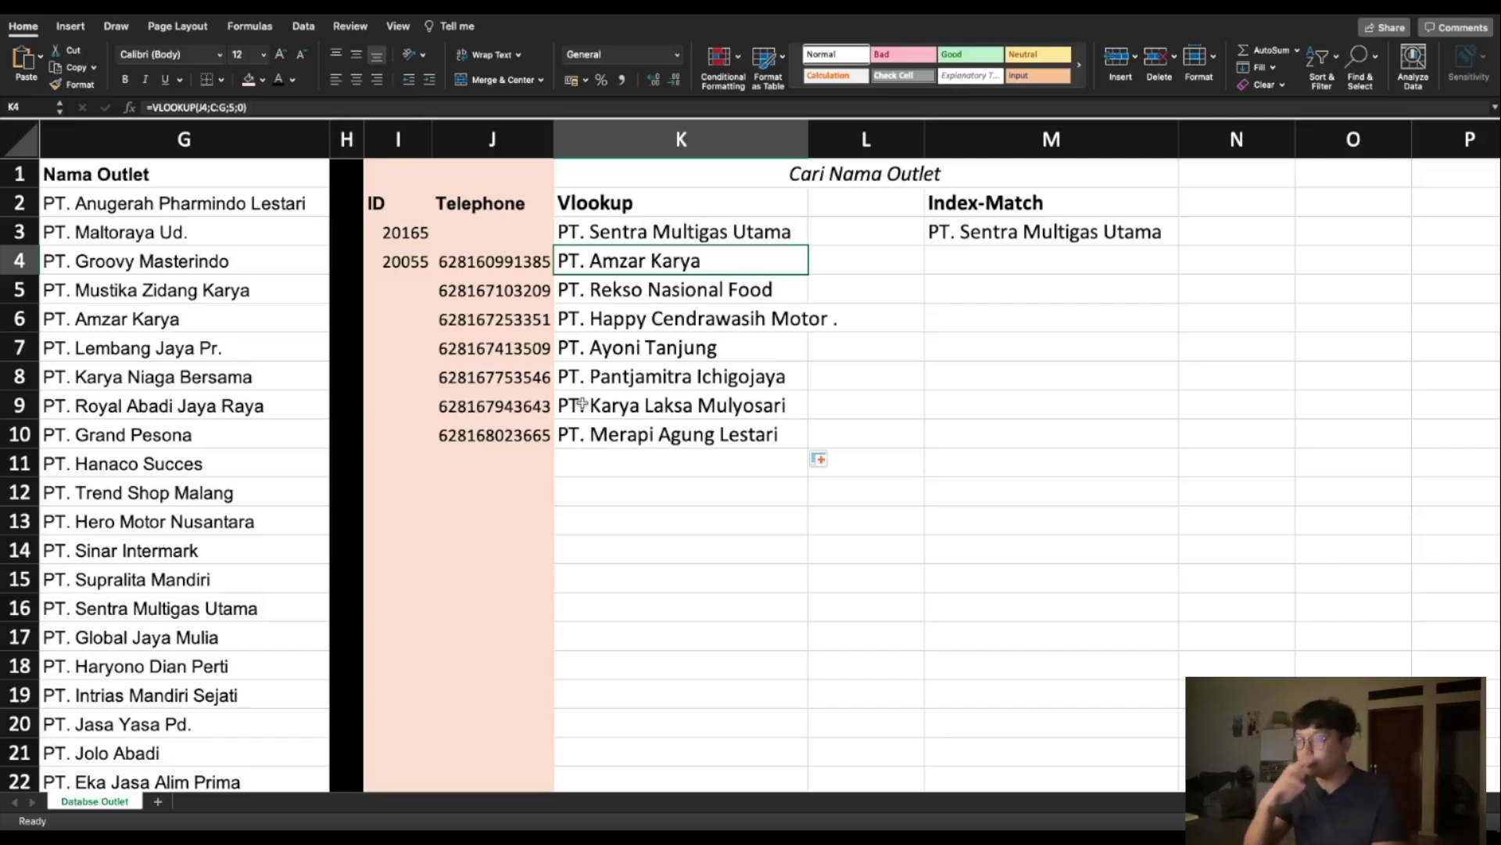
click(639, 344)
click(681, 415)
click(673, 351)
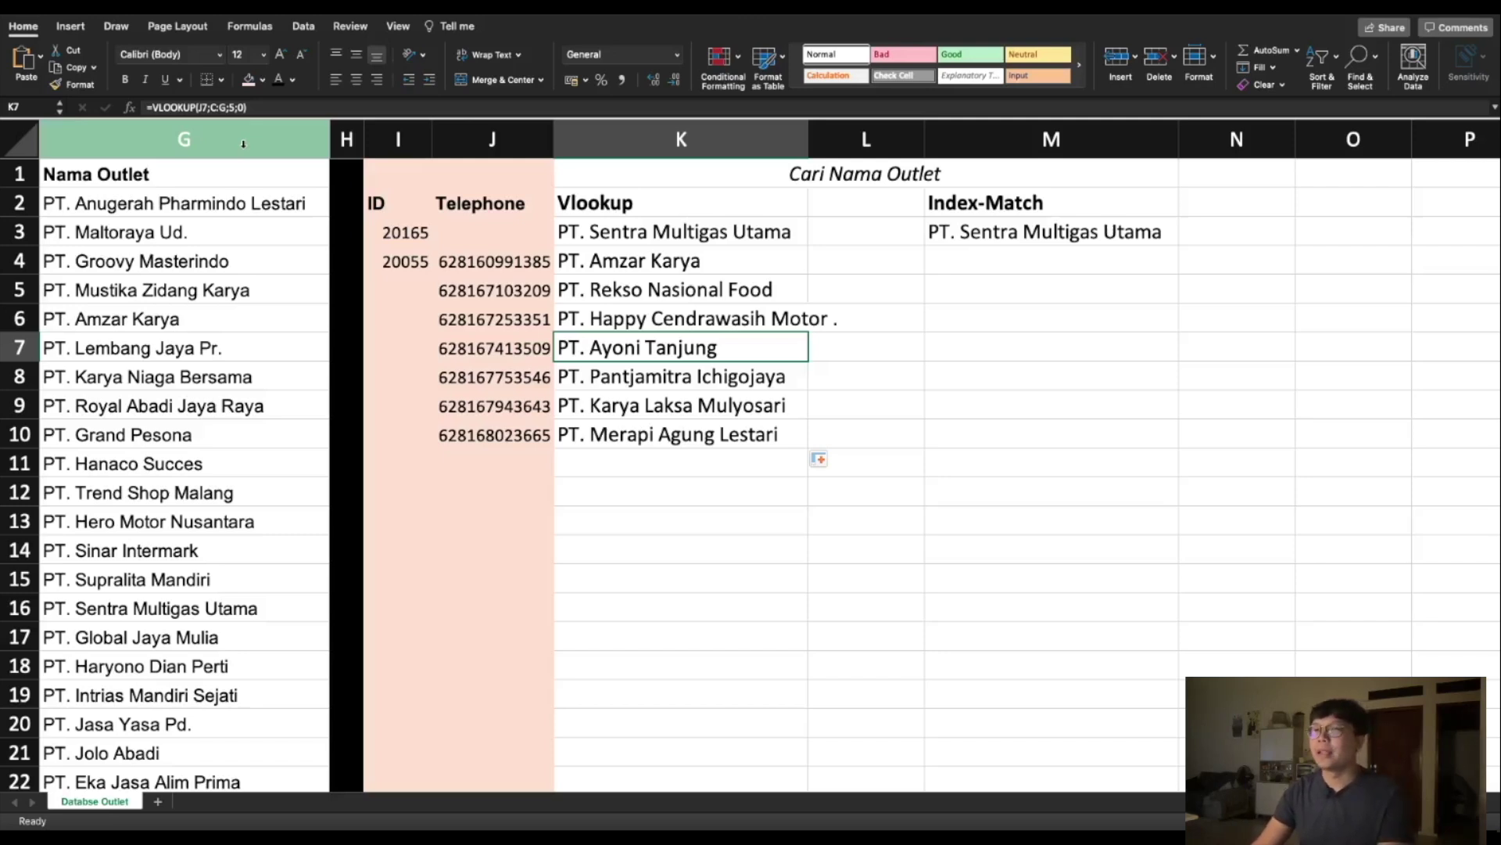
drag(230, 143, 768, 140)
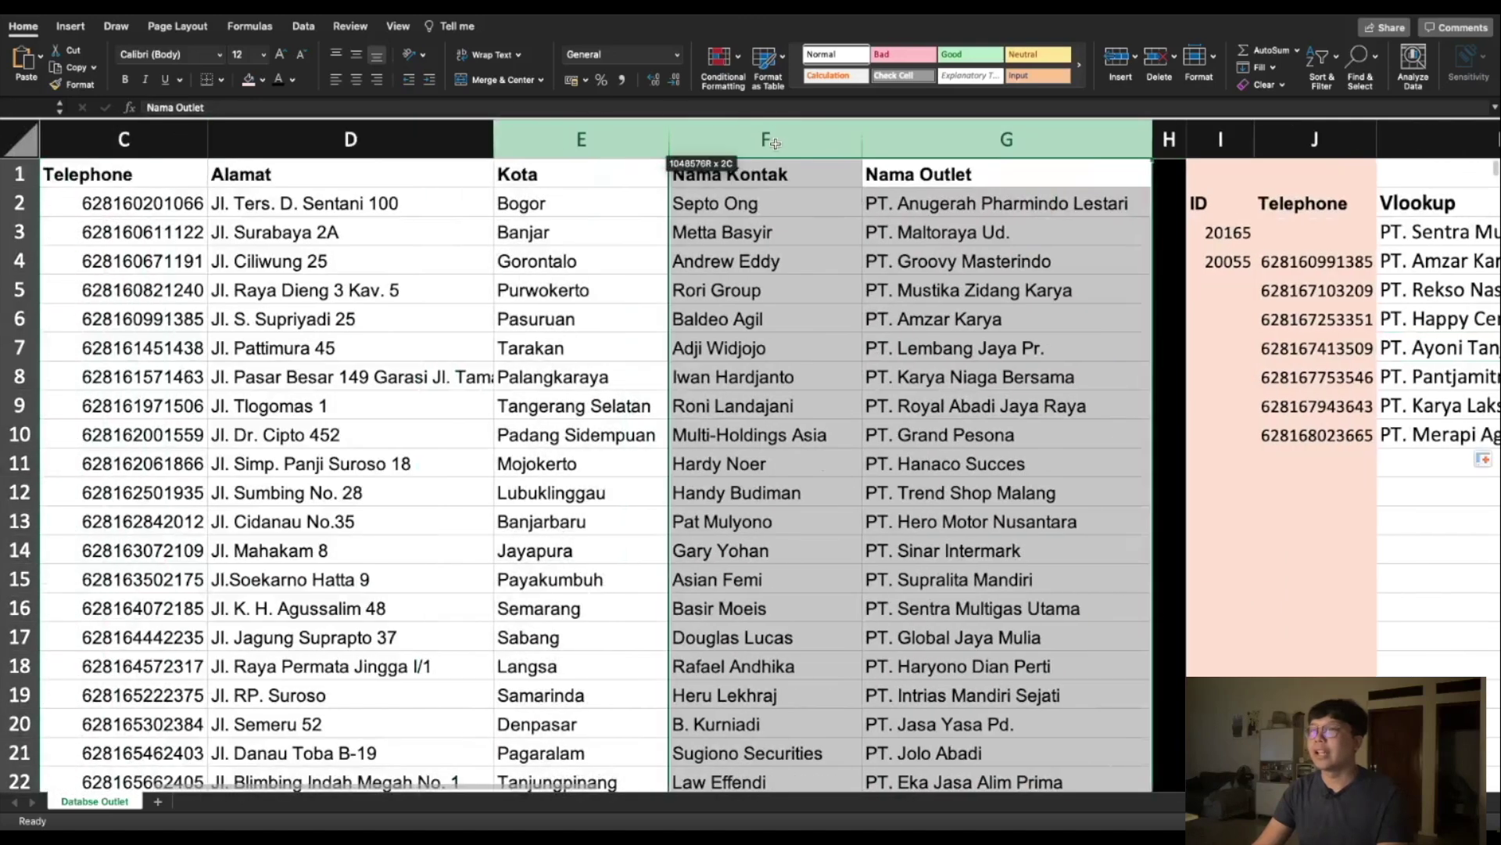
click(813, 260)
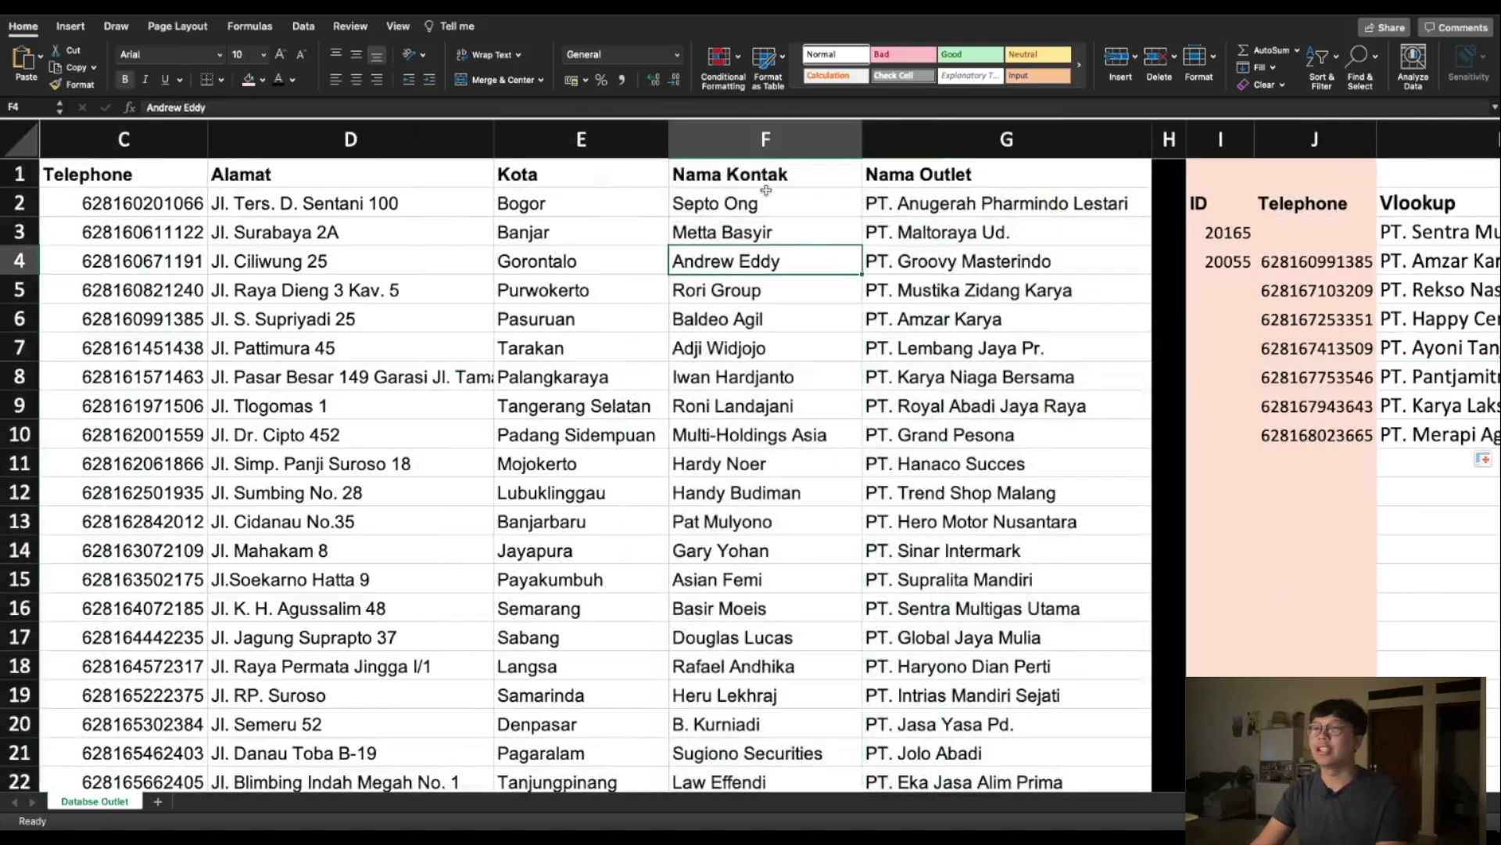
click(847, 181)
drag(850, 188, 1150, 733)
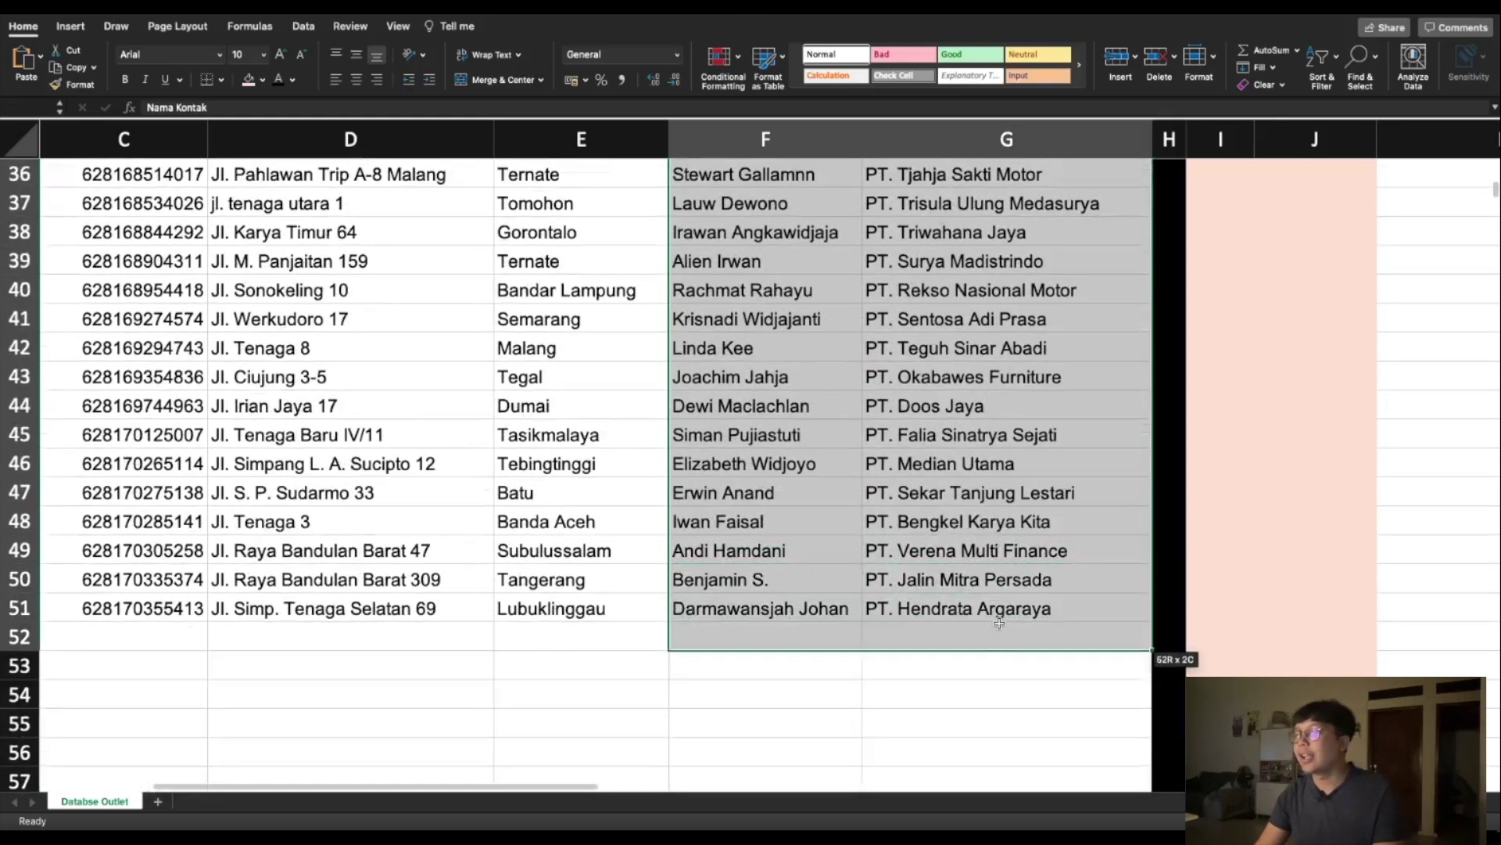
drag(1149, 735, 1146, 648)
scroll(1025, 479, up, 10)
click(1351, 489)
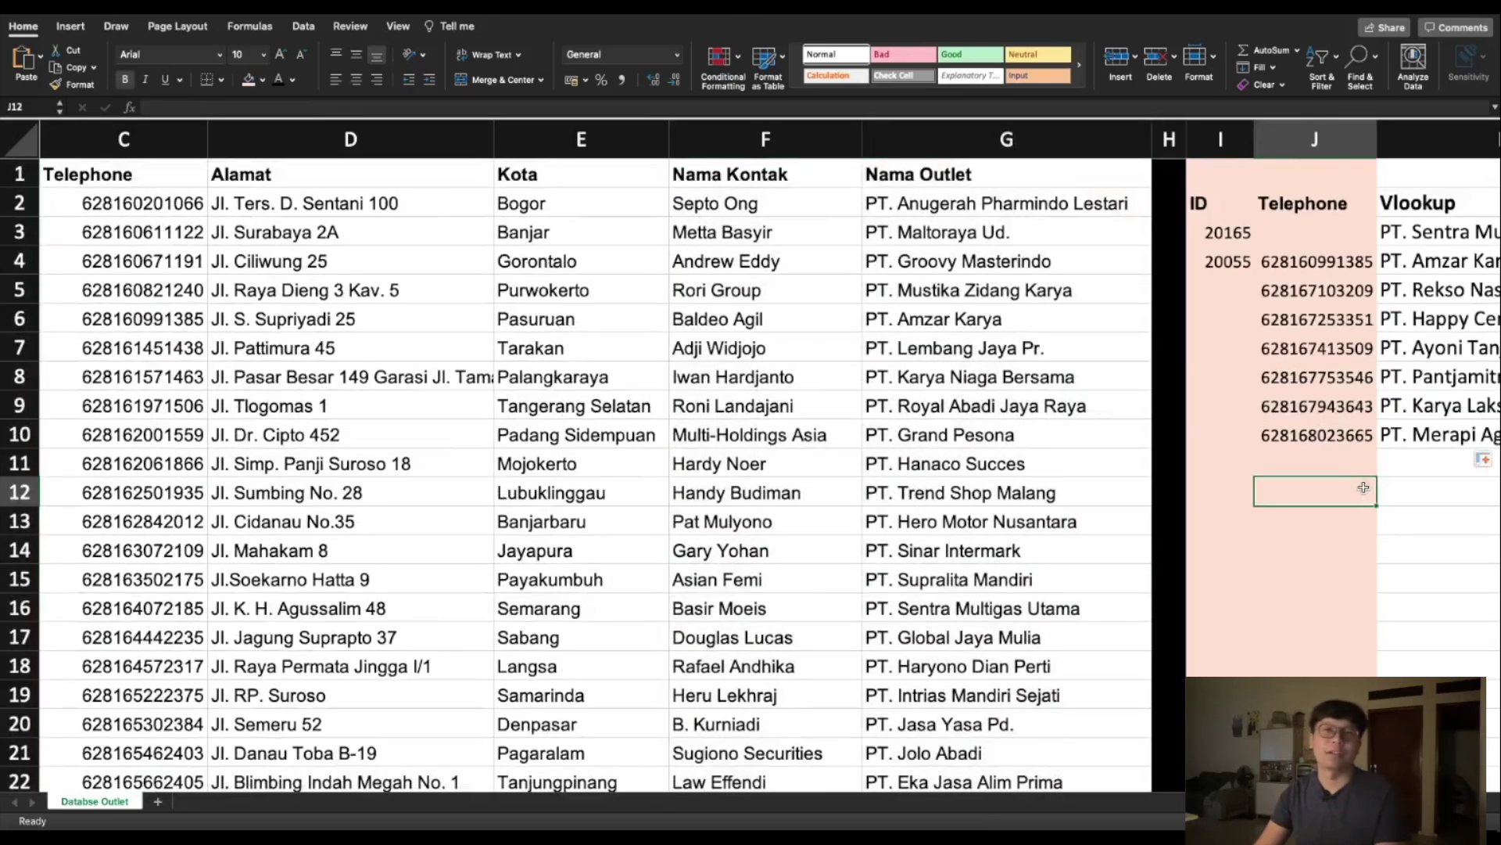
mouse_move(551, 785)
mouse_move(505, 784)
mouse_down()
mouse_move(888, 777)
mouse_move(753, 770)
mouse_up()
click(995, 262)
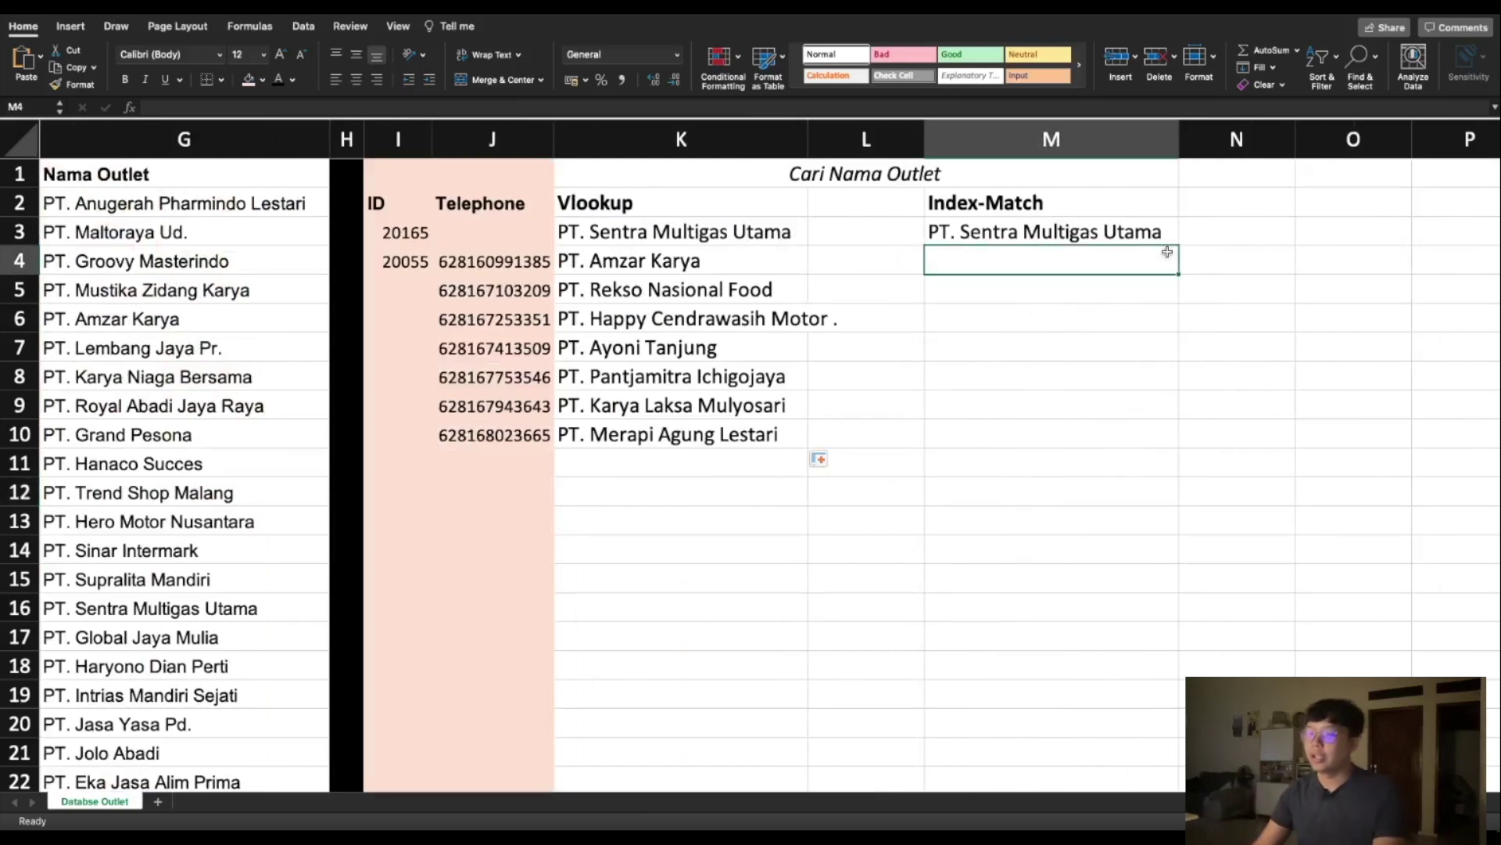
- Start M4 as =INDEX(B:B; with a nested MATCH( begun for the row
text(=ind)
double_click(952, 298)
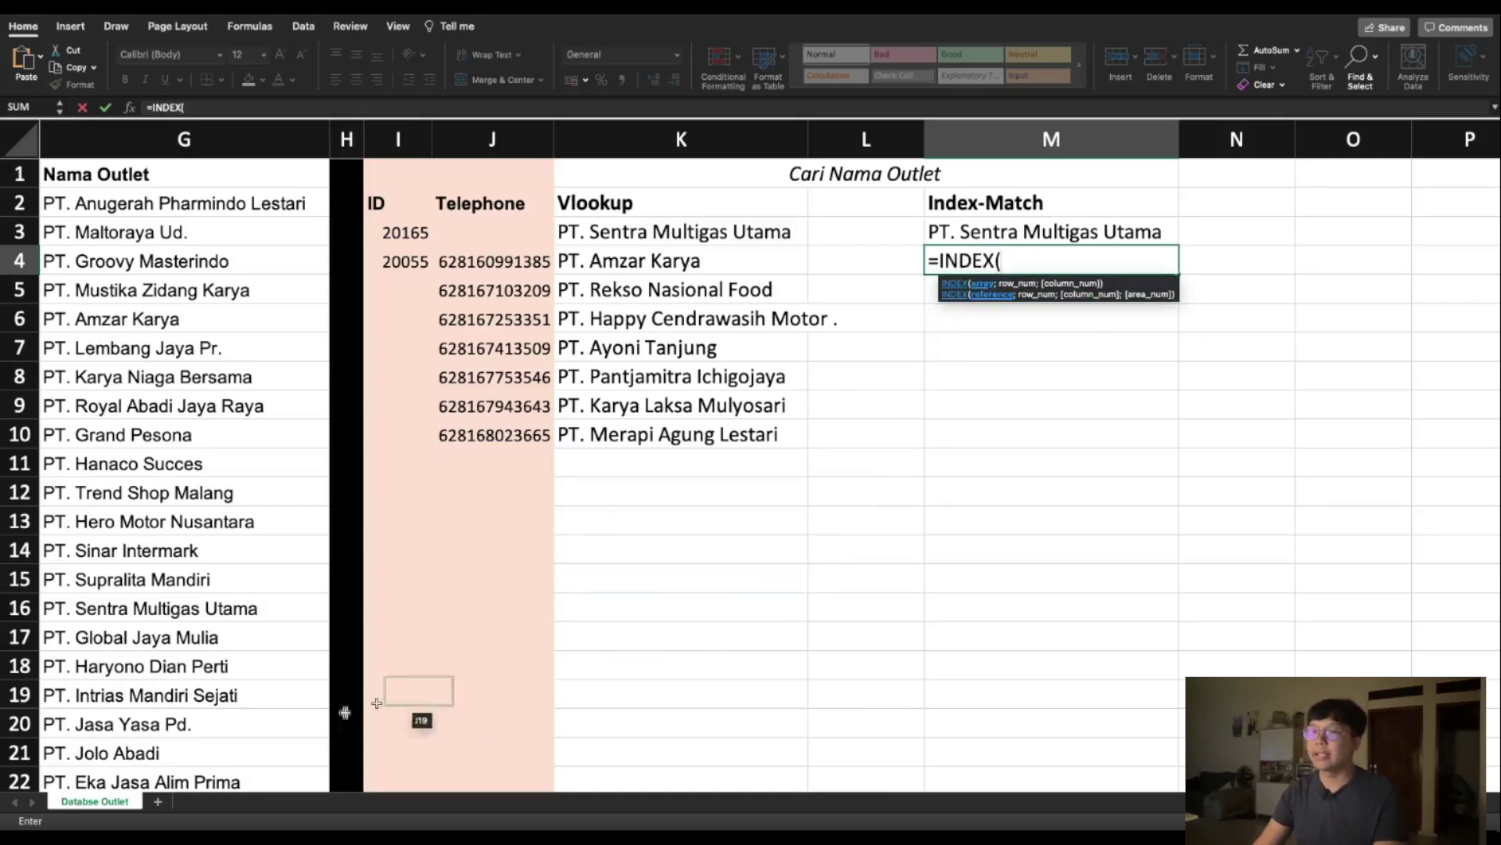
mouse_move(622, 785)
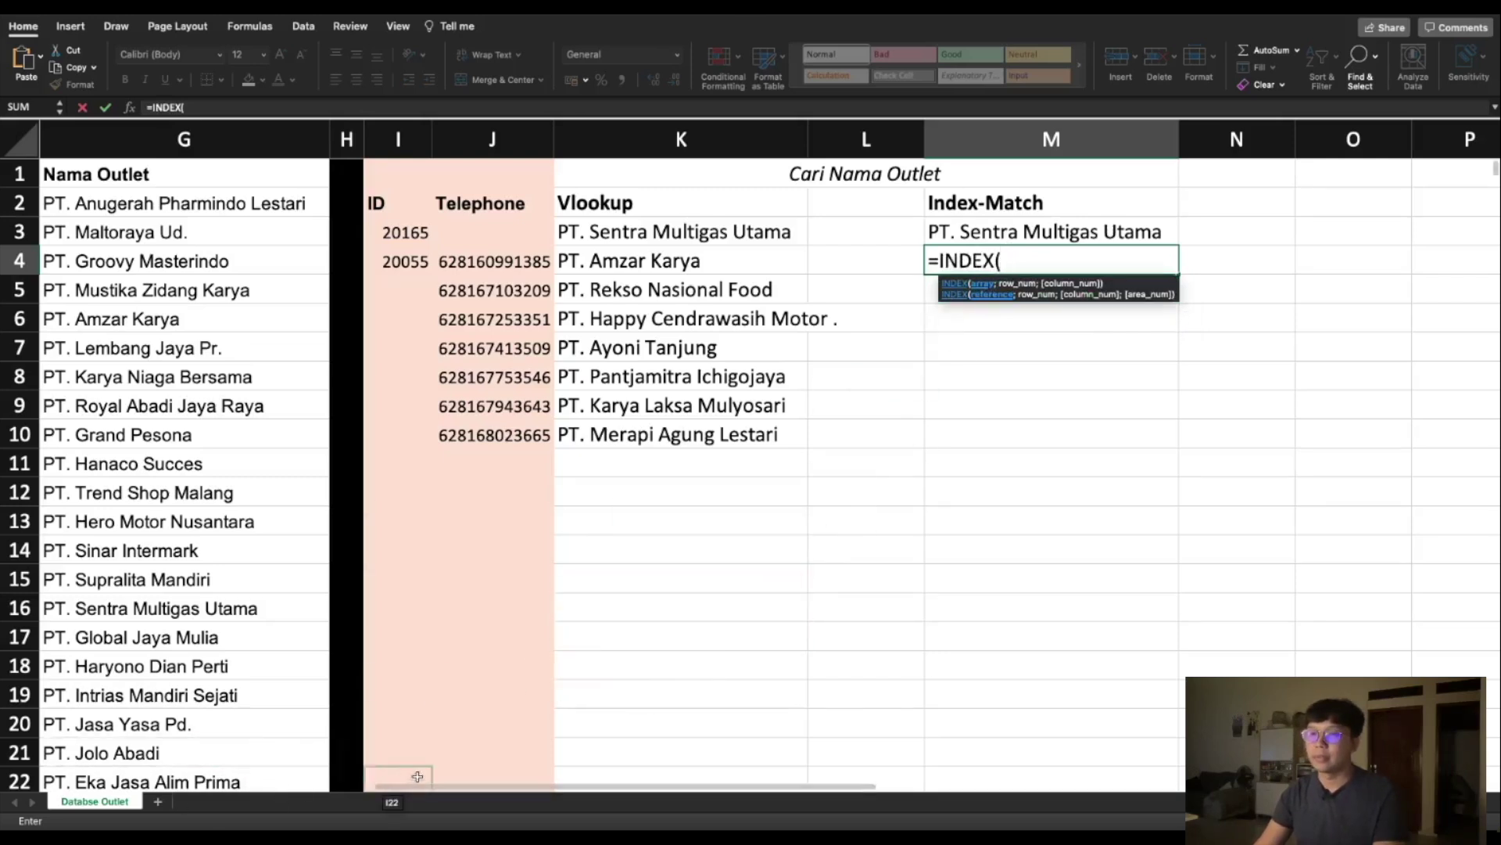
drag(480, 789, 149, 790)
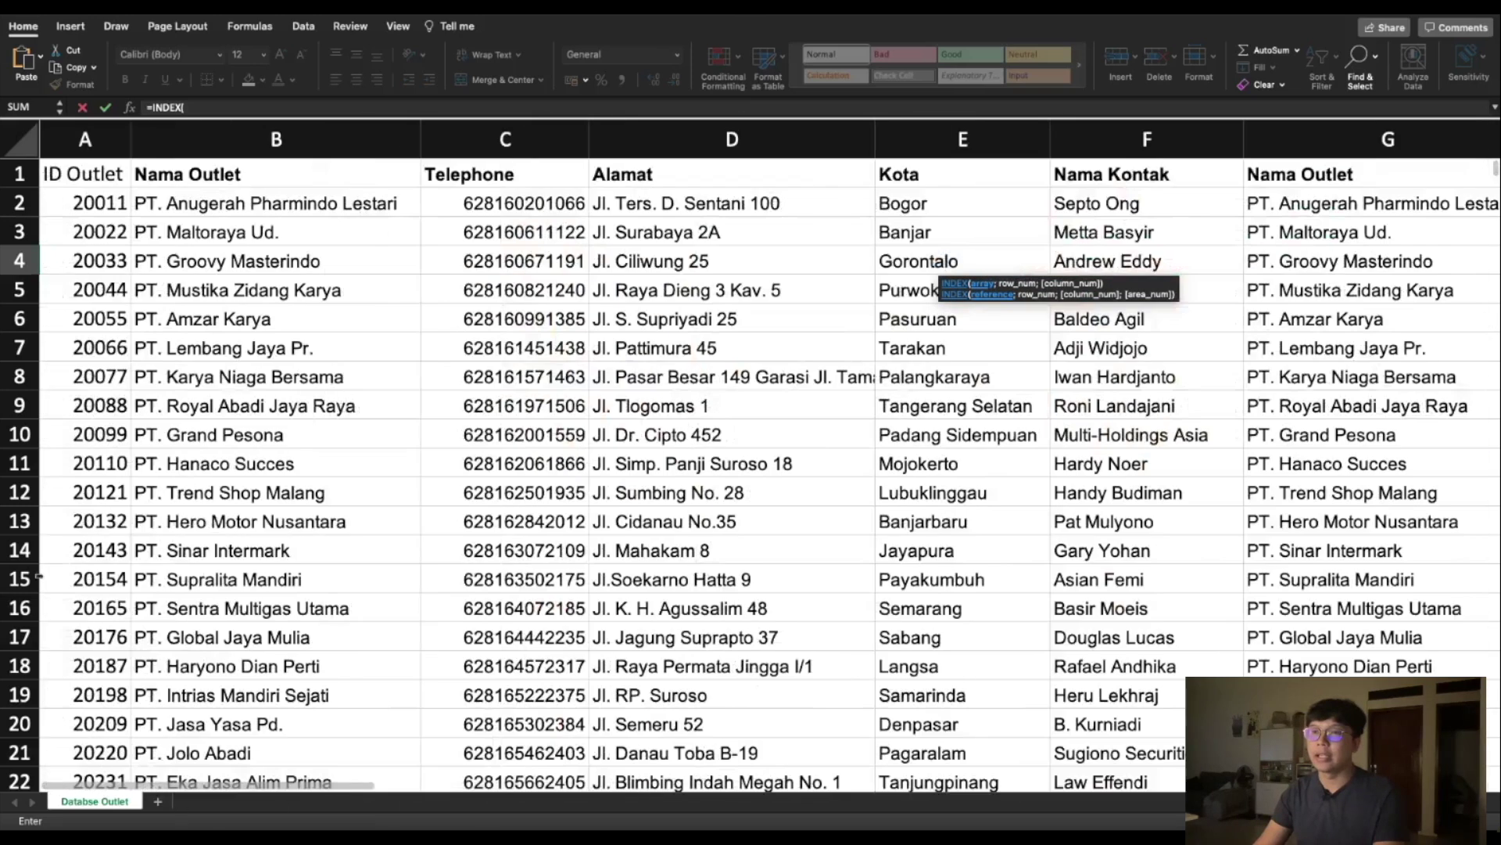
click(316, 139)
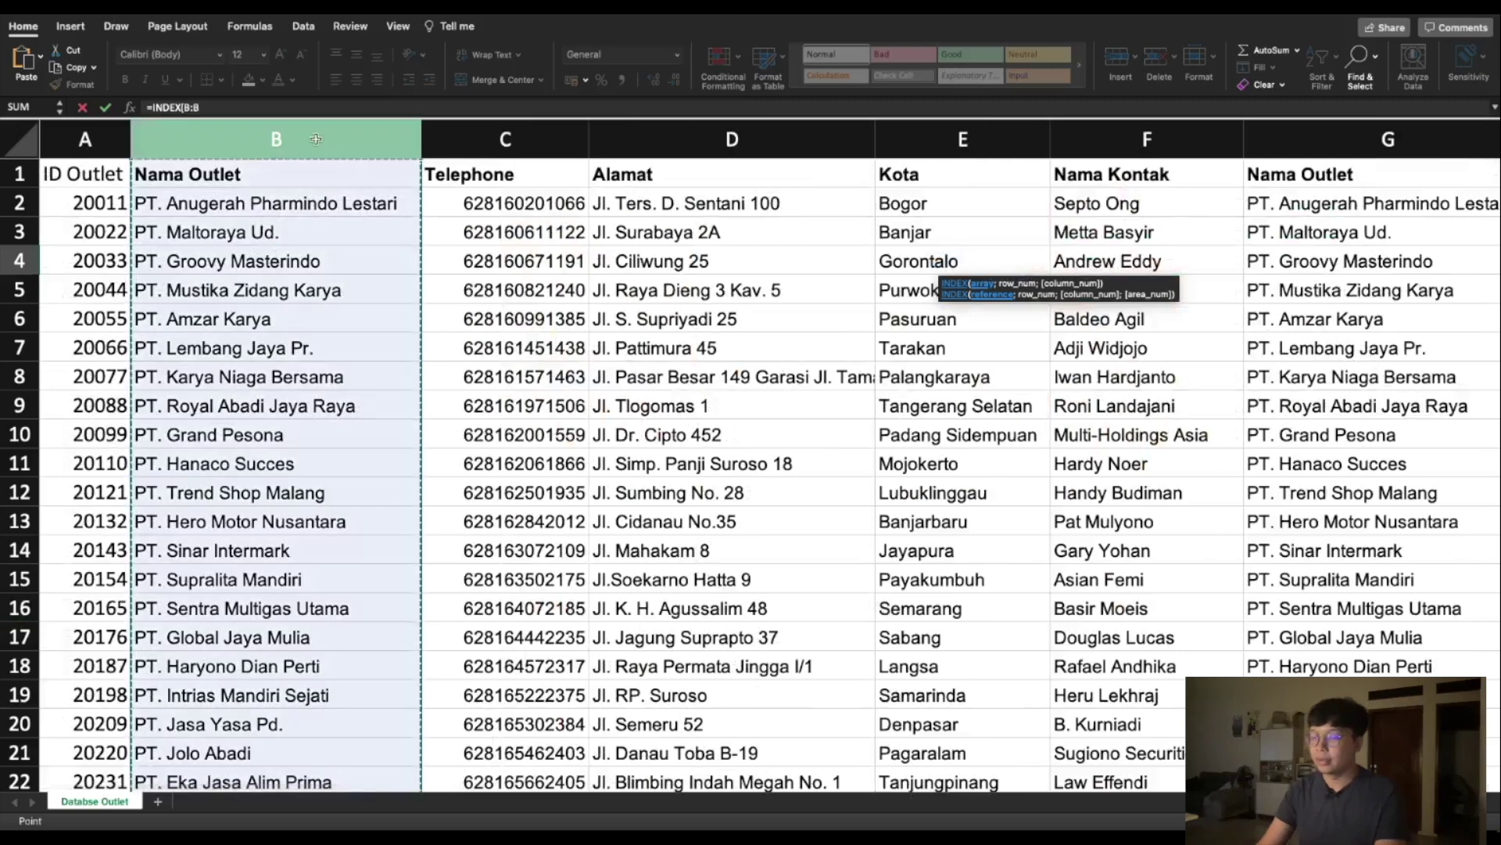
text(;)
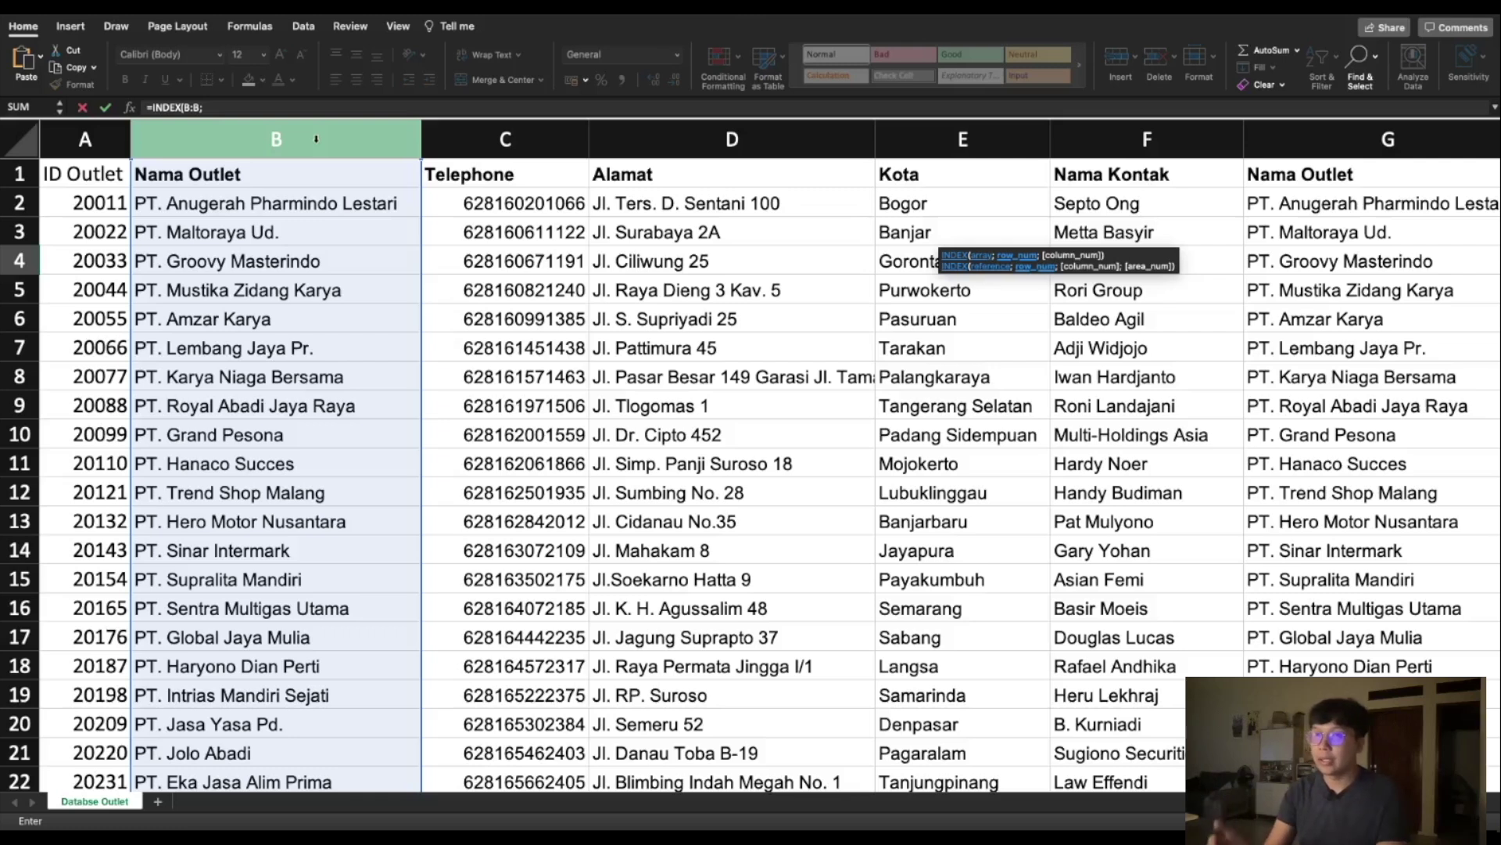
text(match)
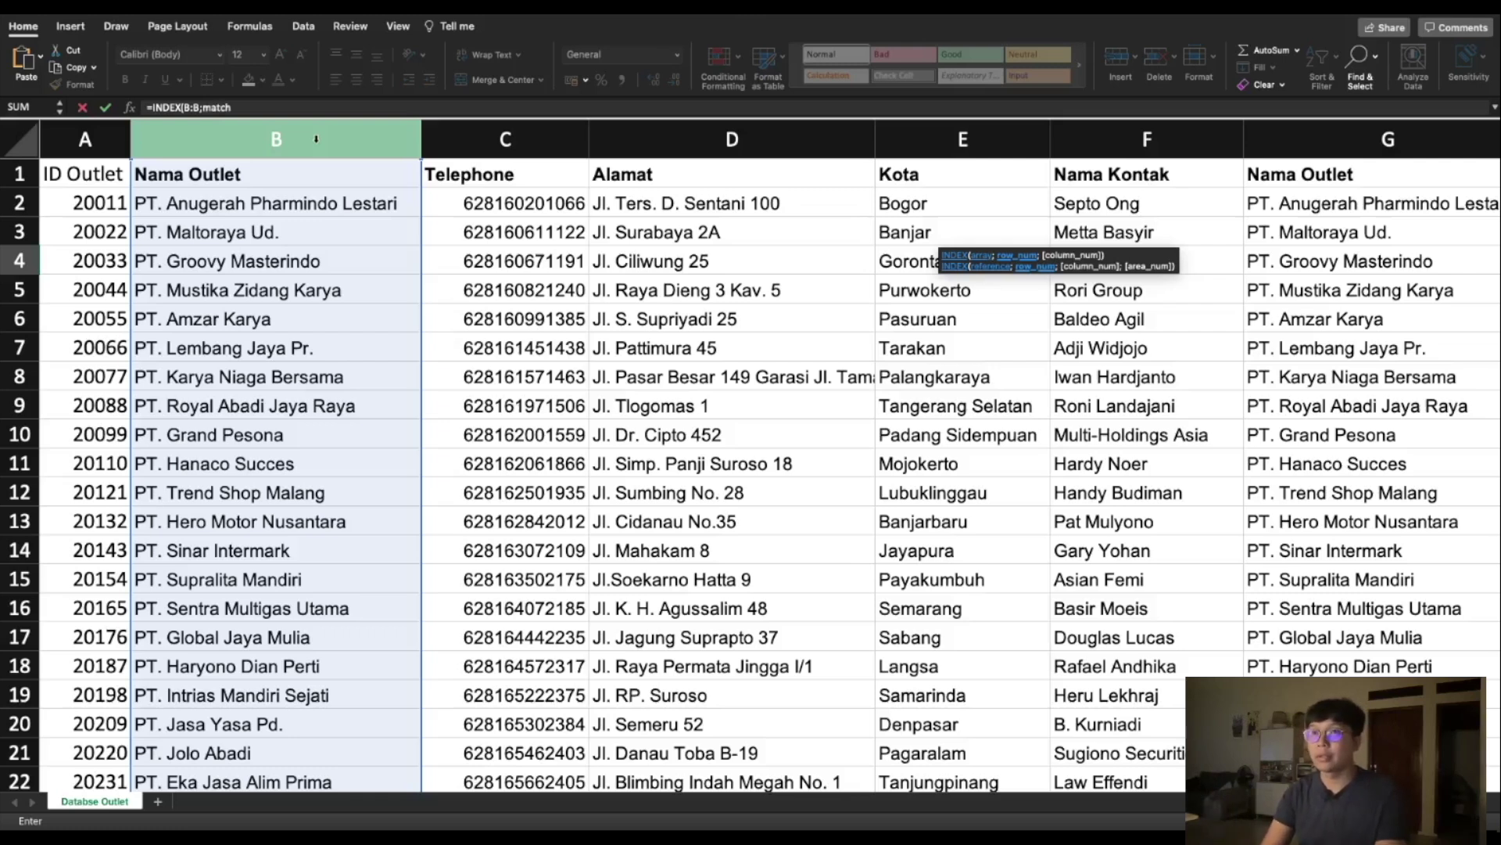
text(()
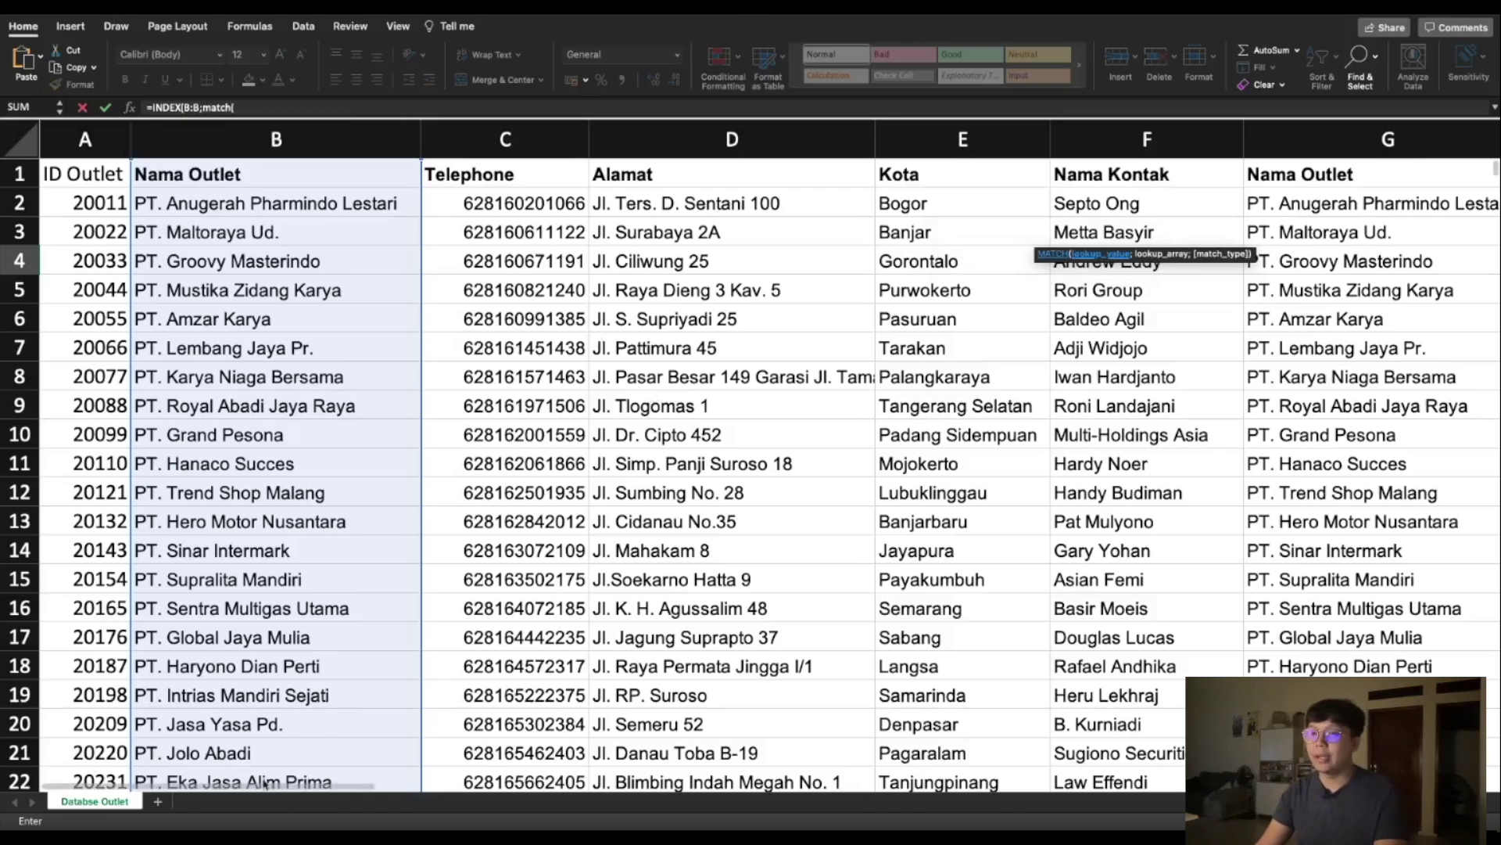
drag(233, 789, 693, 751)
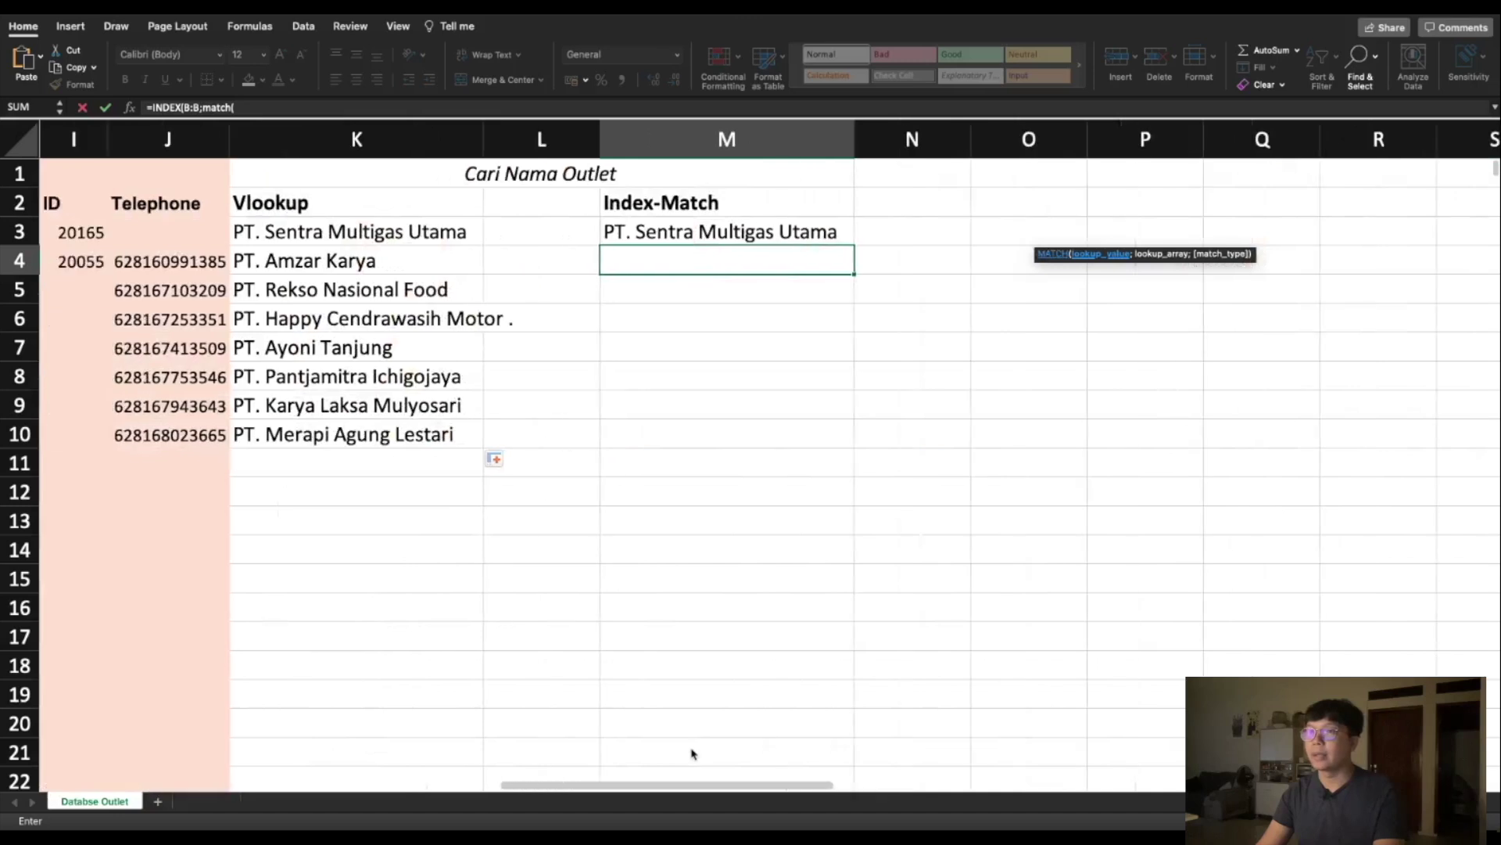
- Make the nested MATCH look up J4's telephone in column C with match type 0
click(190, 261)
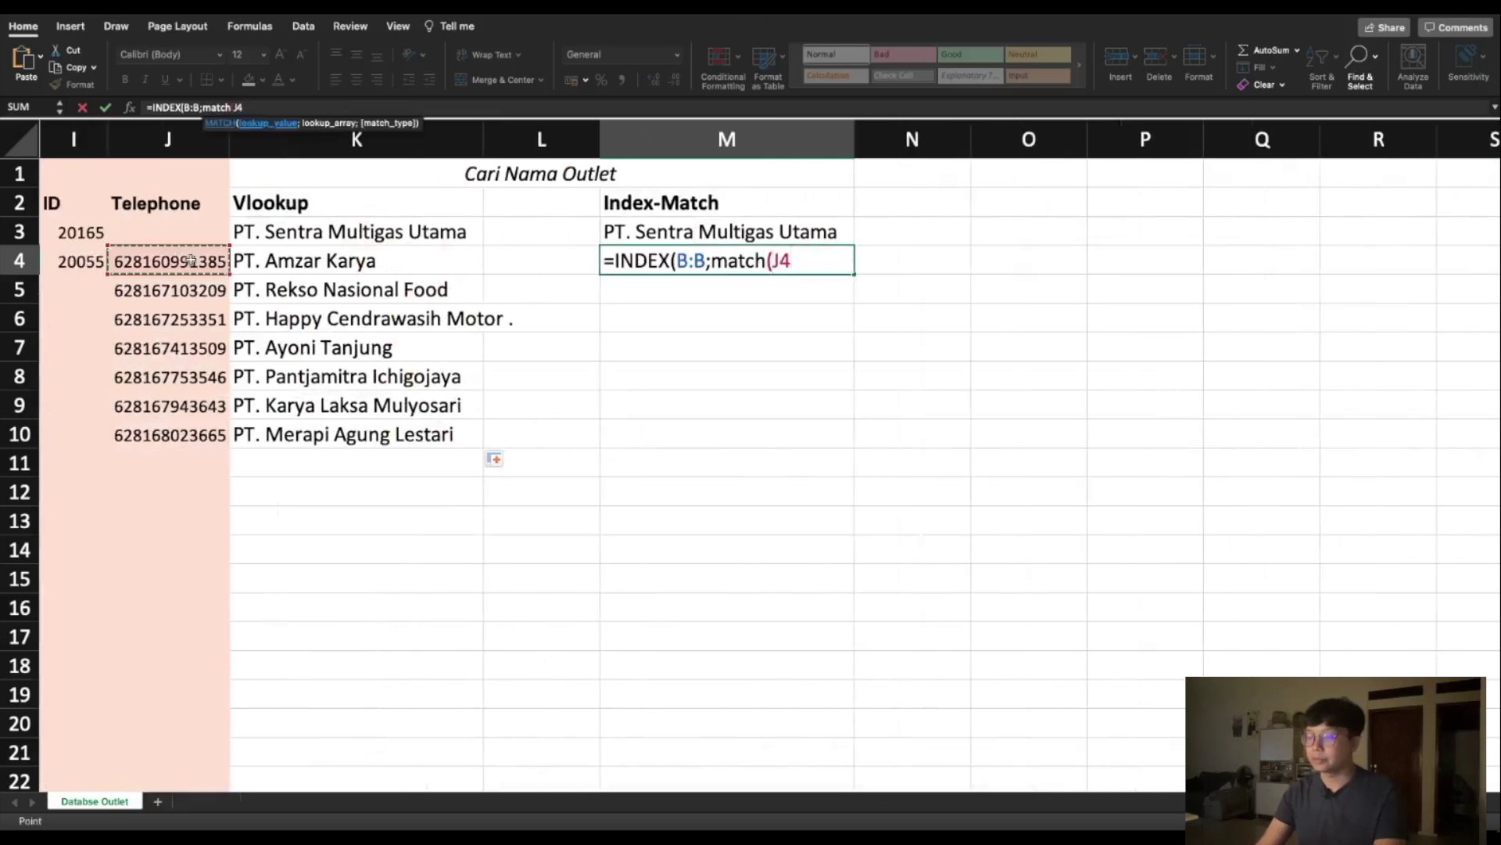
text(;)
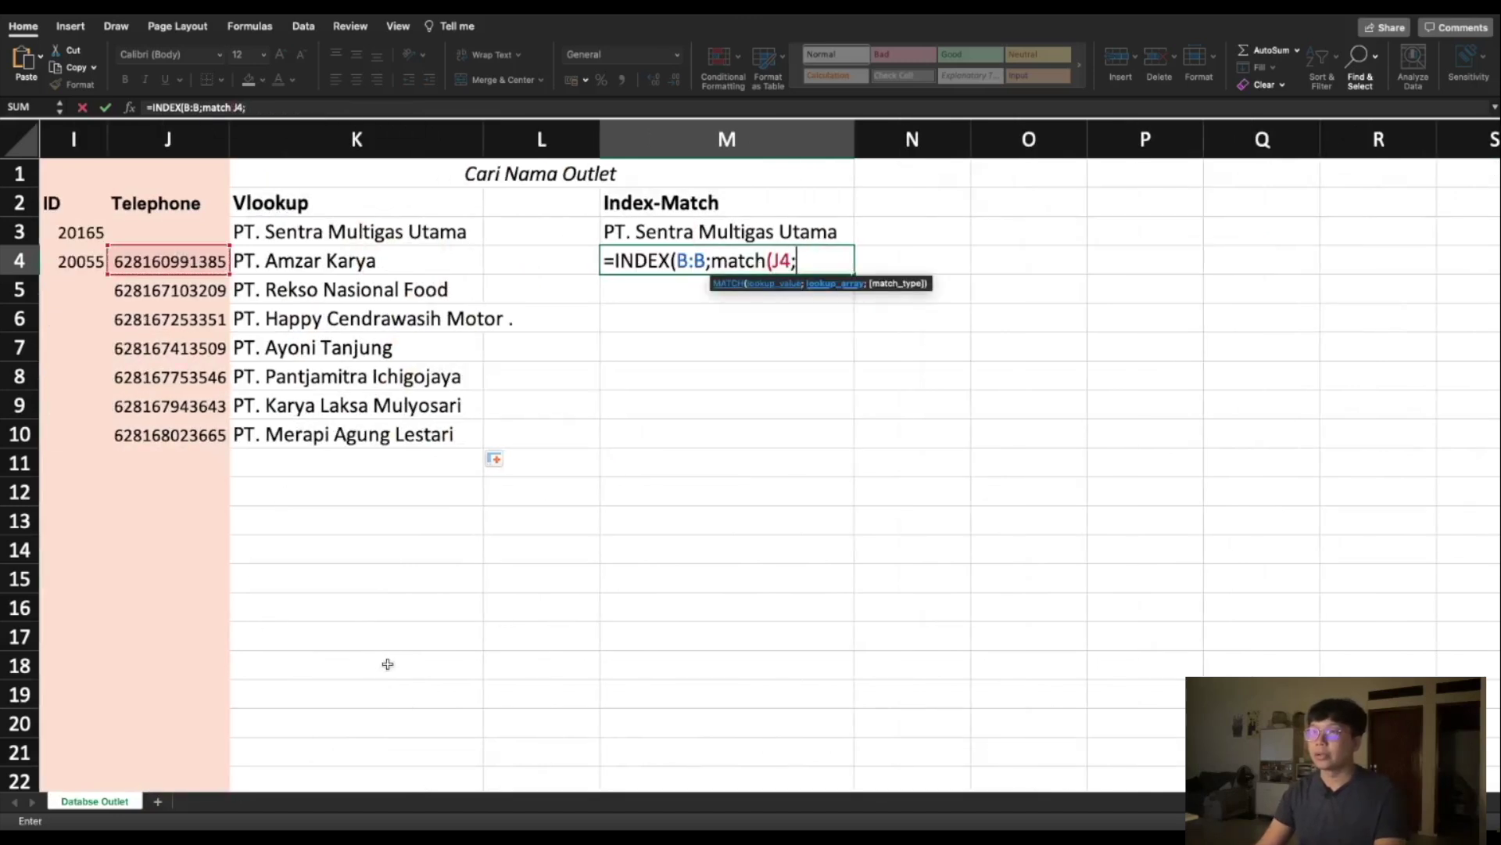
drag(551, 789, 55, 788)
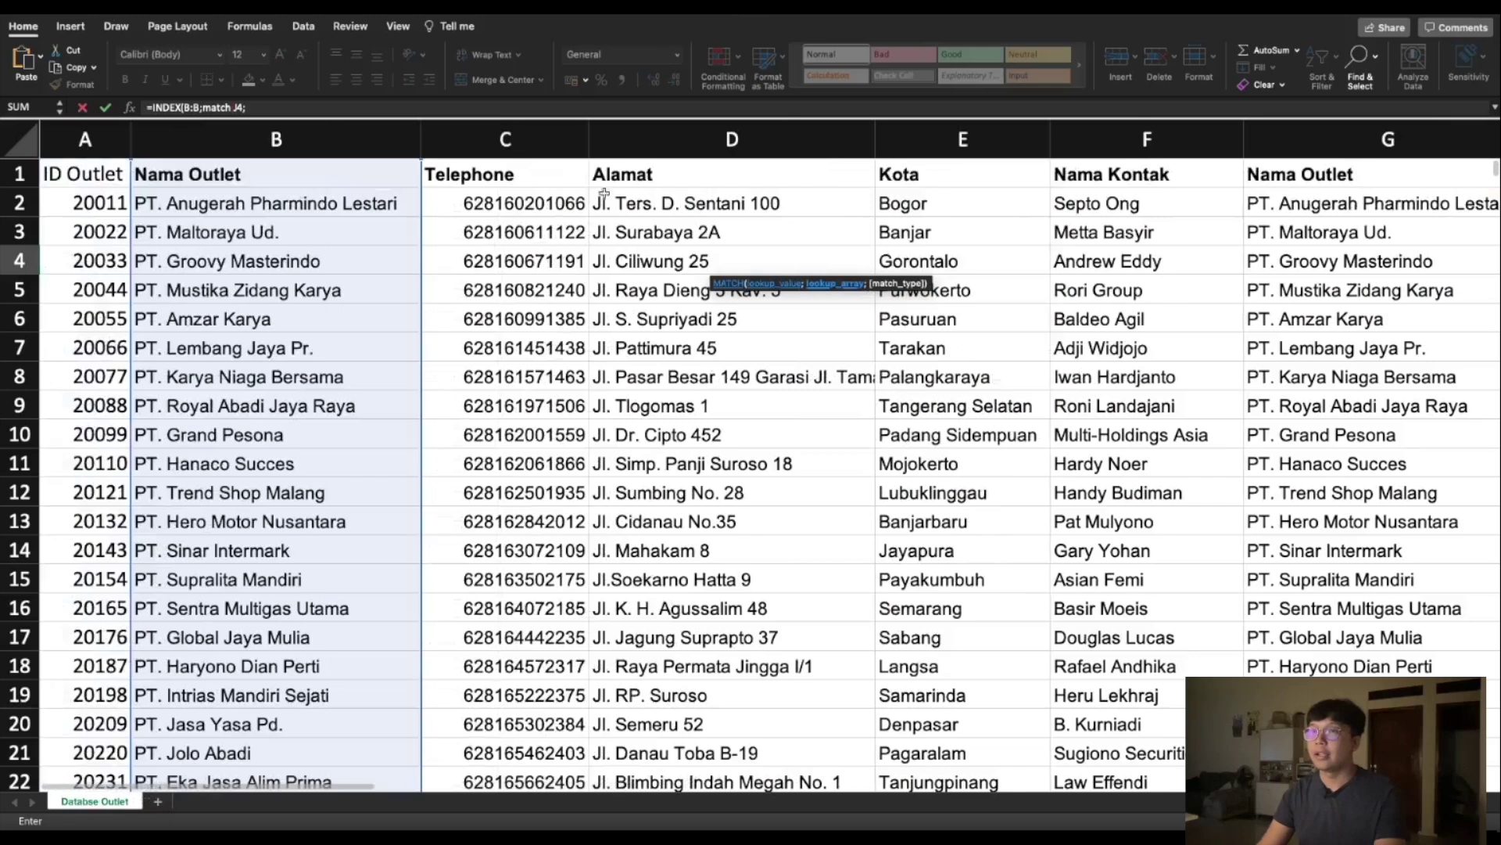
click(550, 138)
text(;)
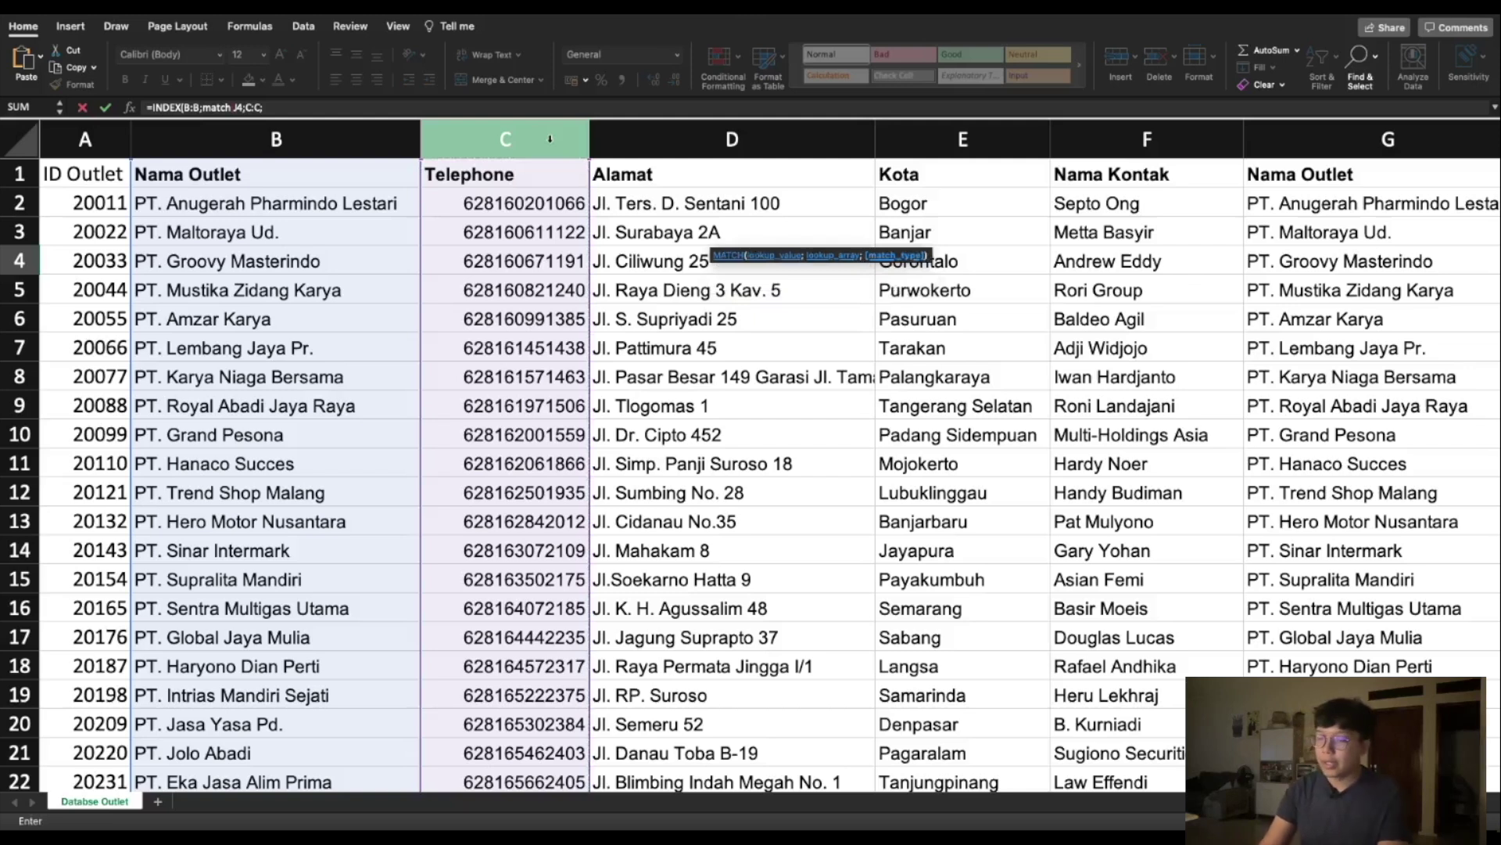
text(0)
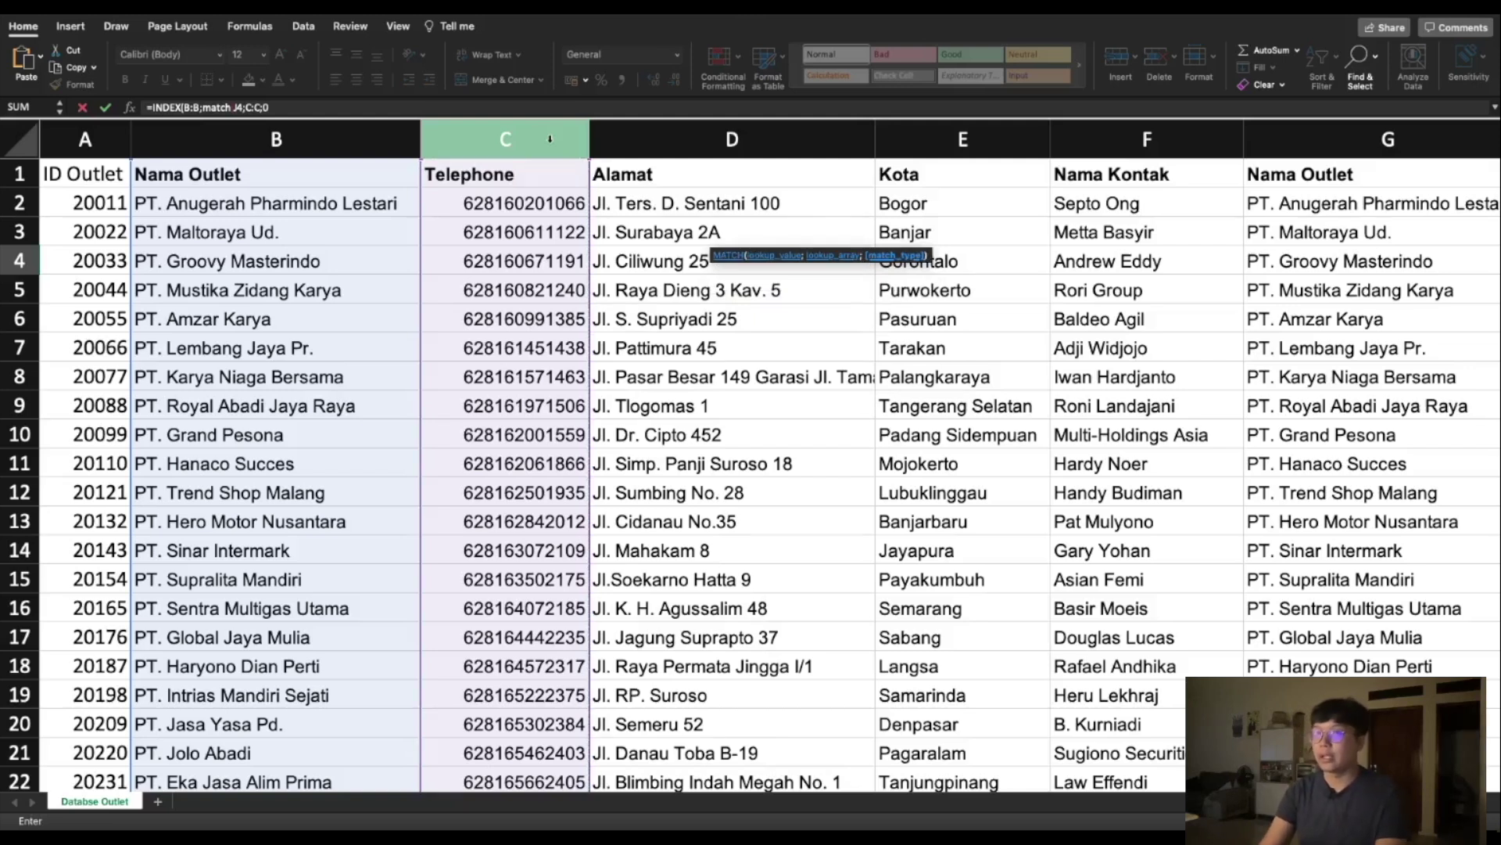
text())
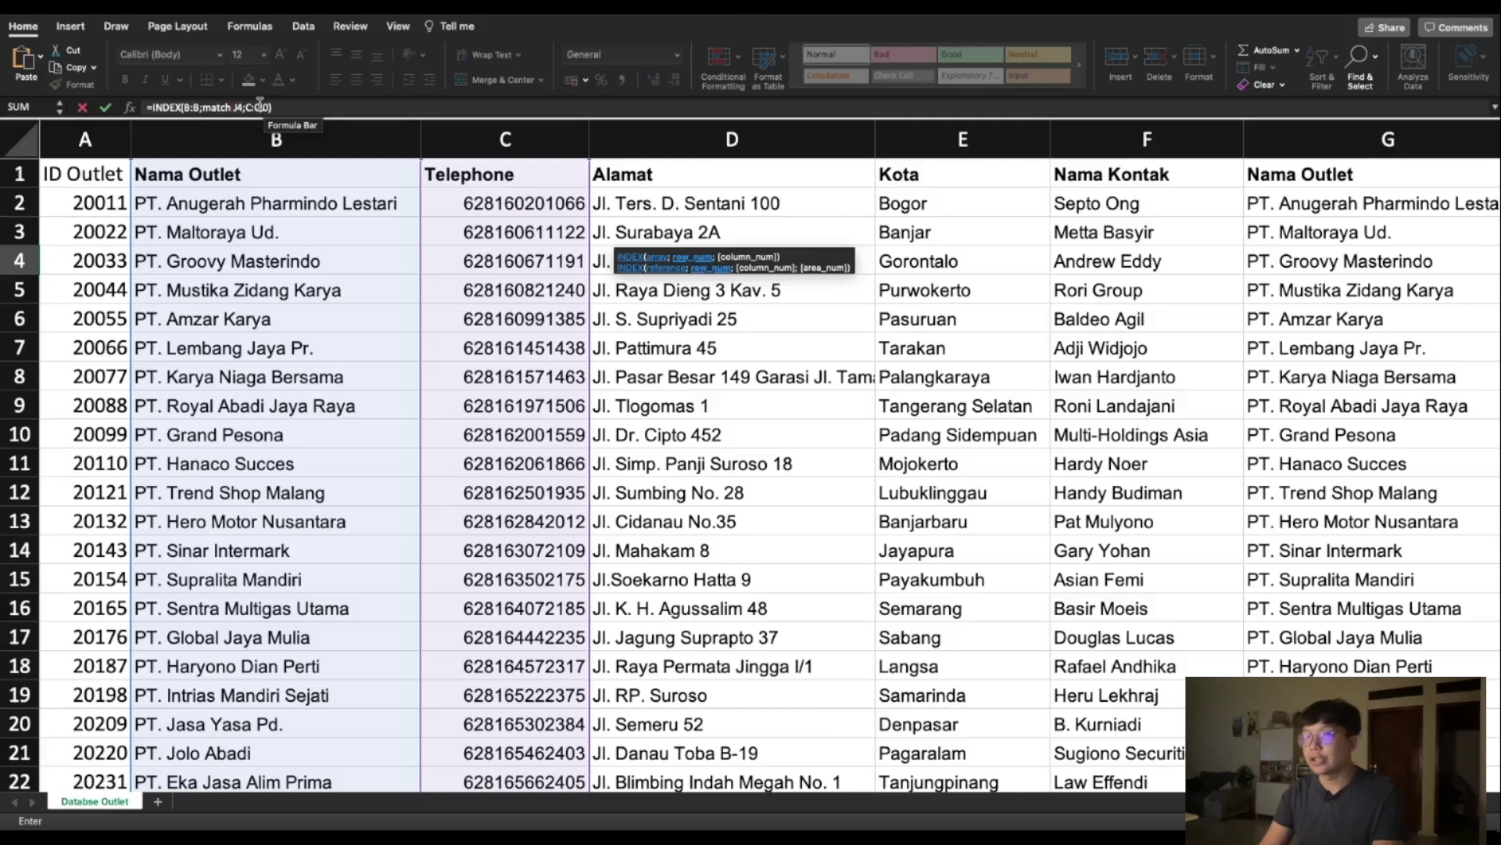
- In the formula bar, change the INDEX range to B:D and add a trailing 1 argument
click(200, 105)
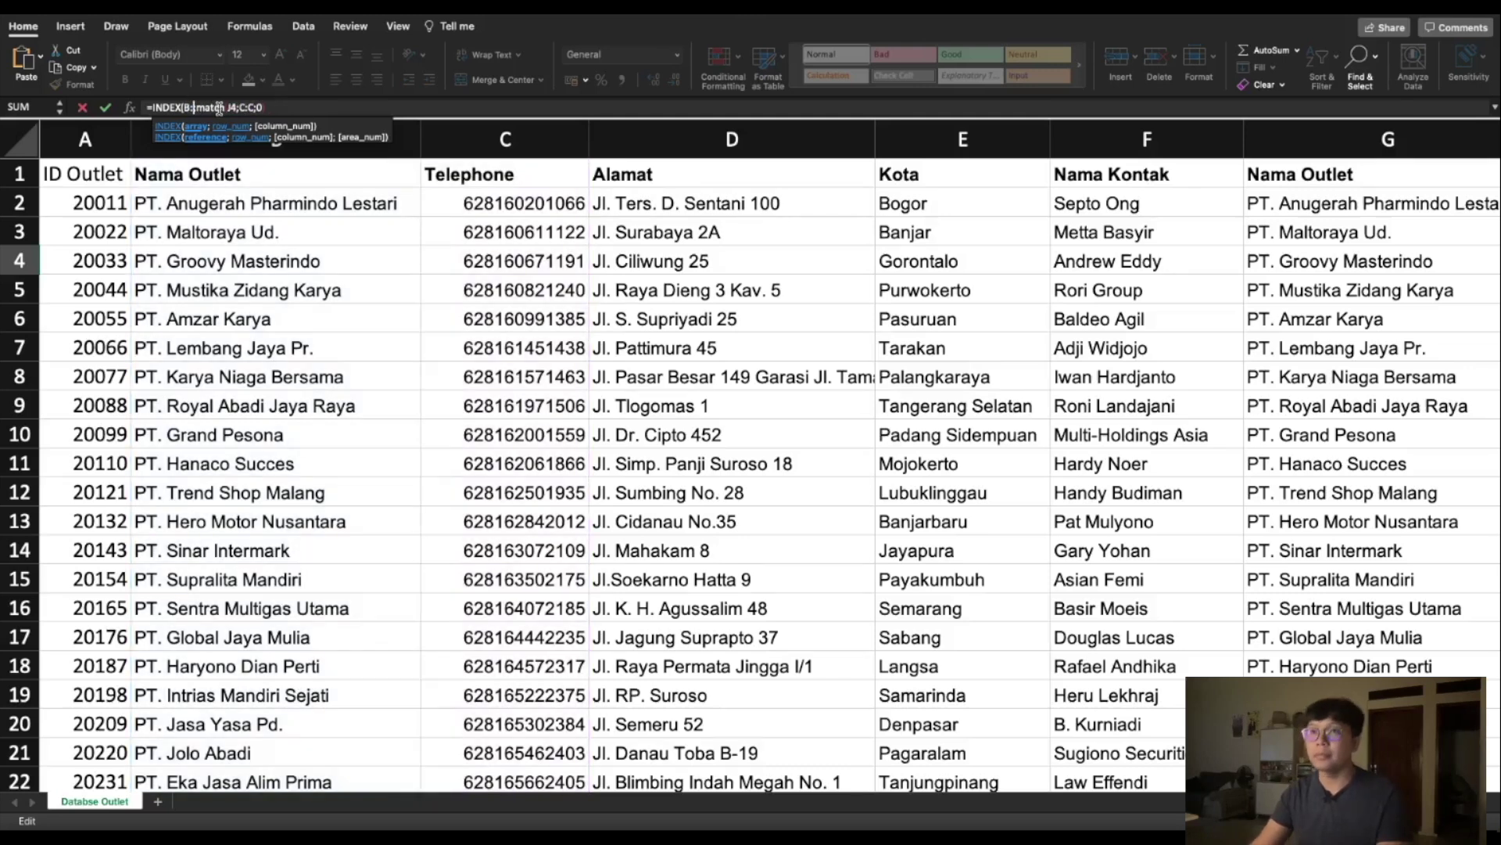
text(d)
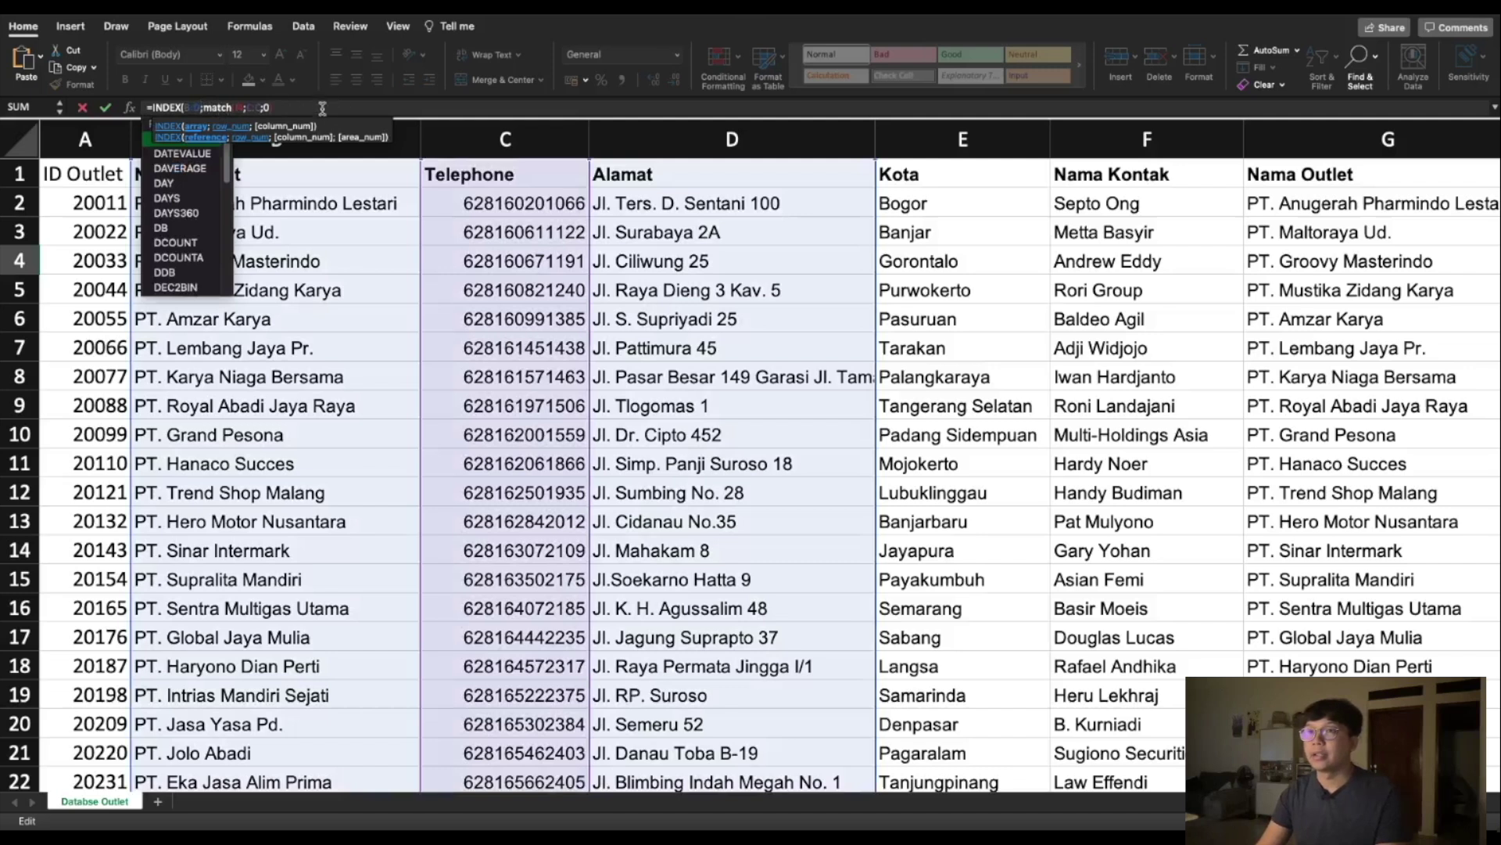
key(BackSpace)
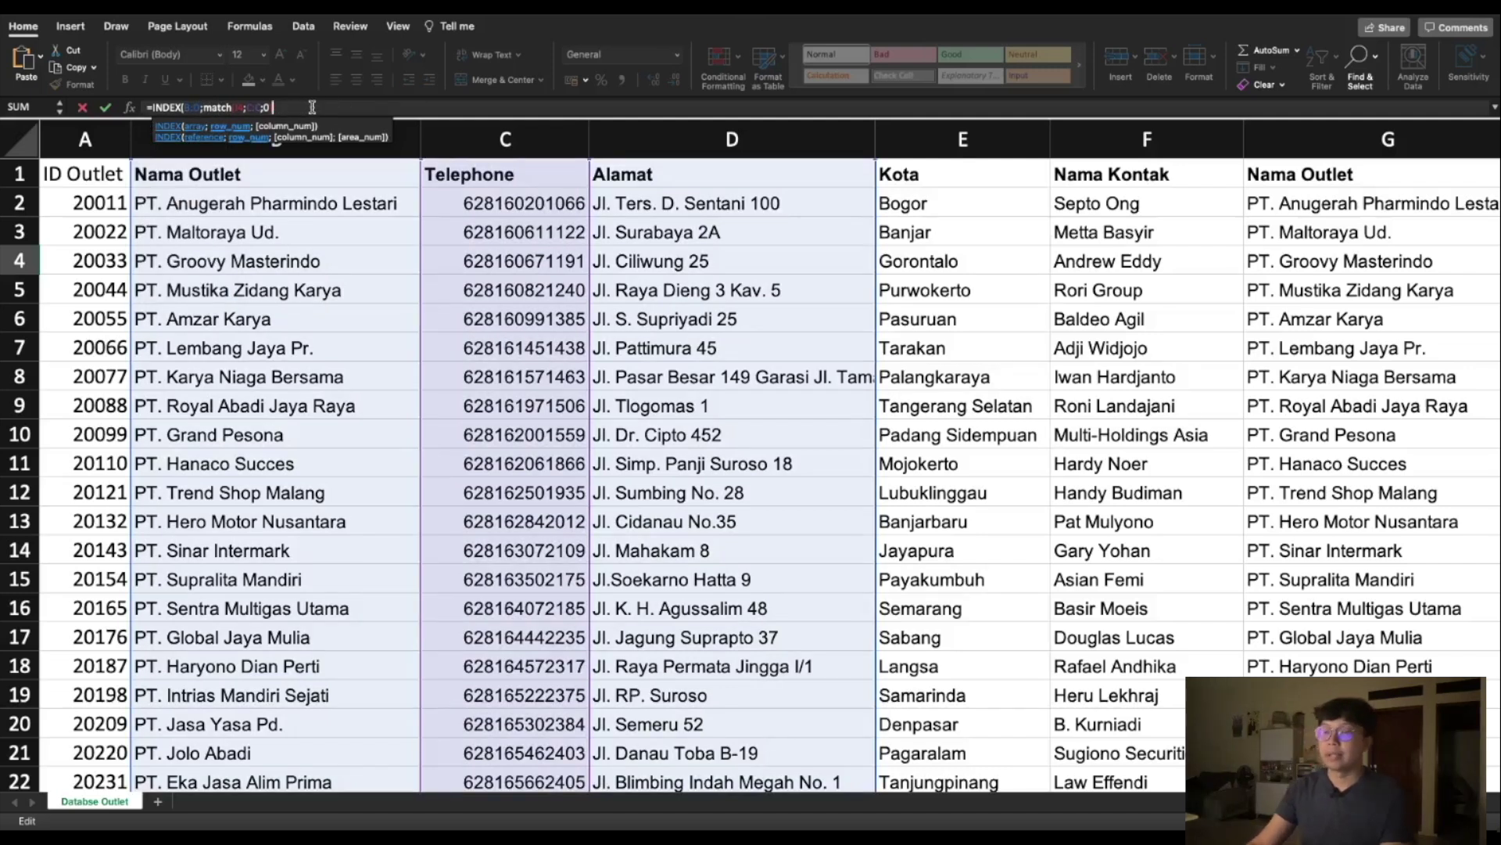
text(;1)
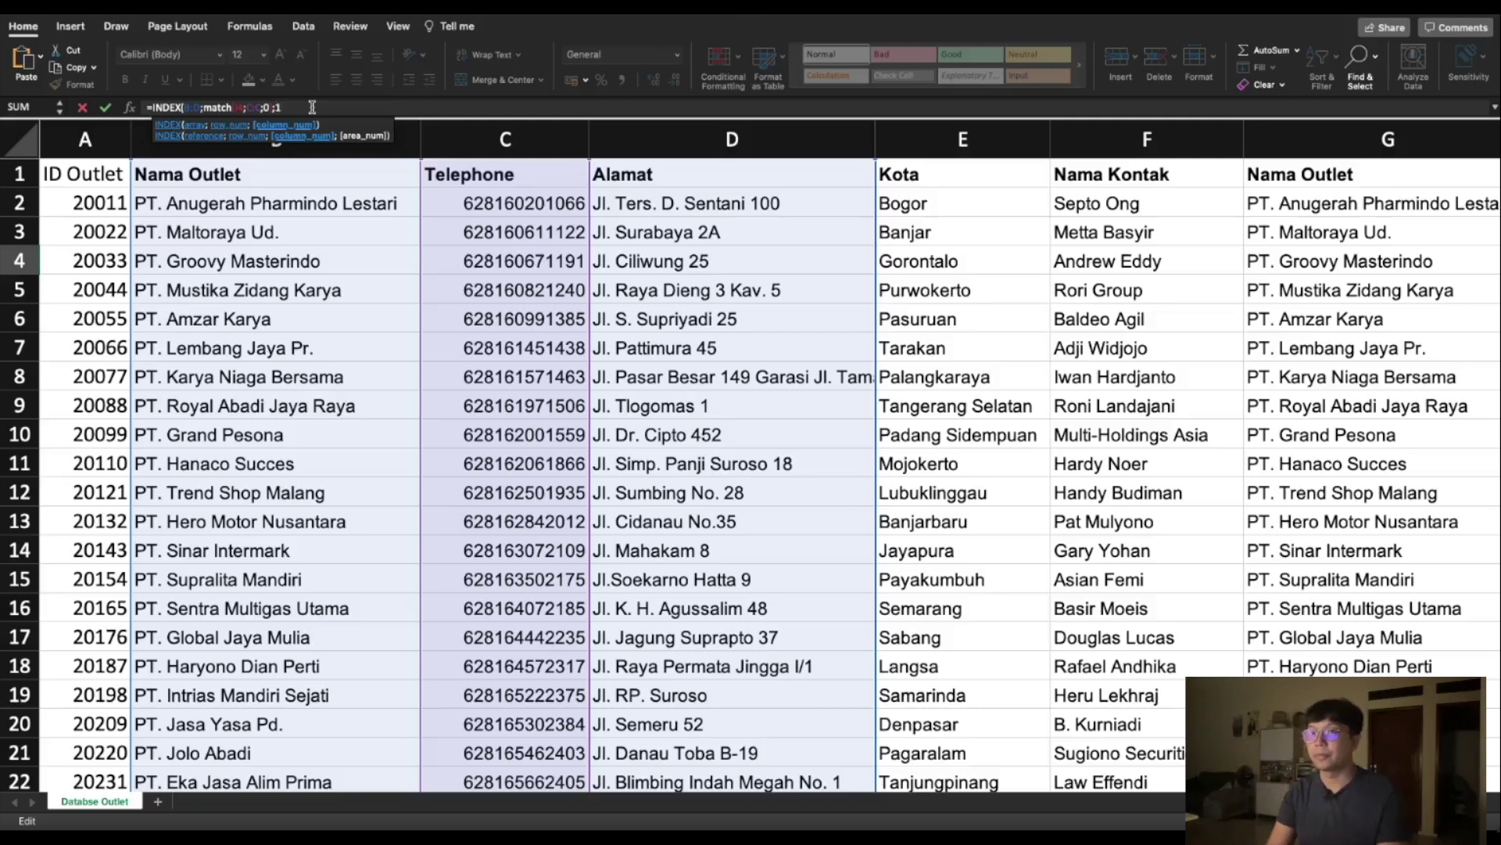
text())
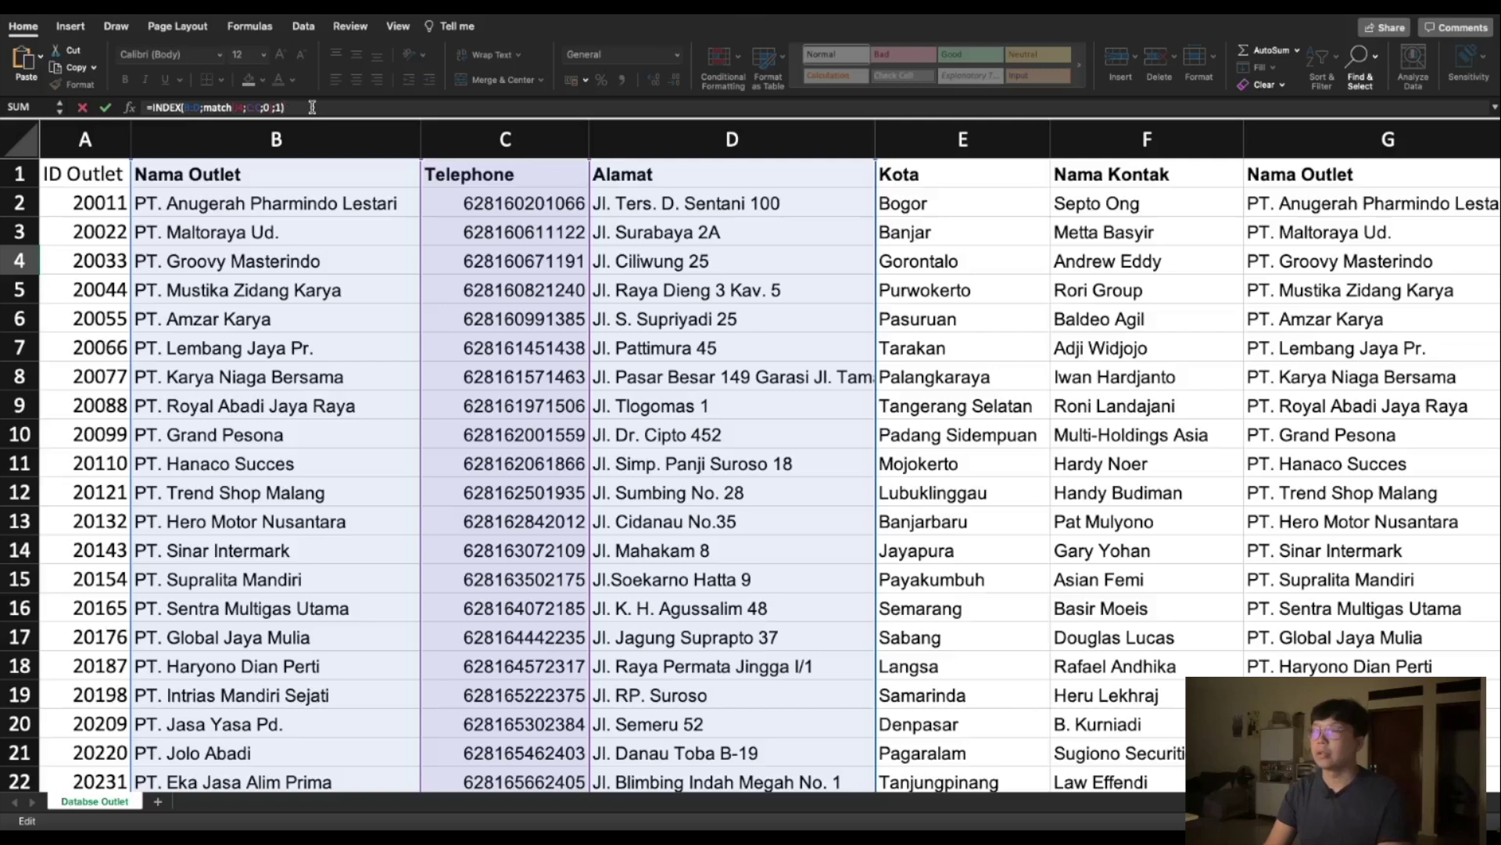
key(Escape)
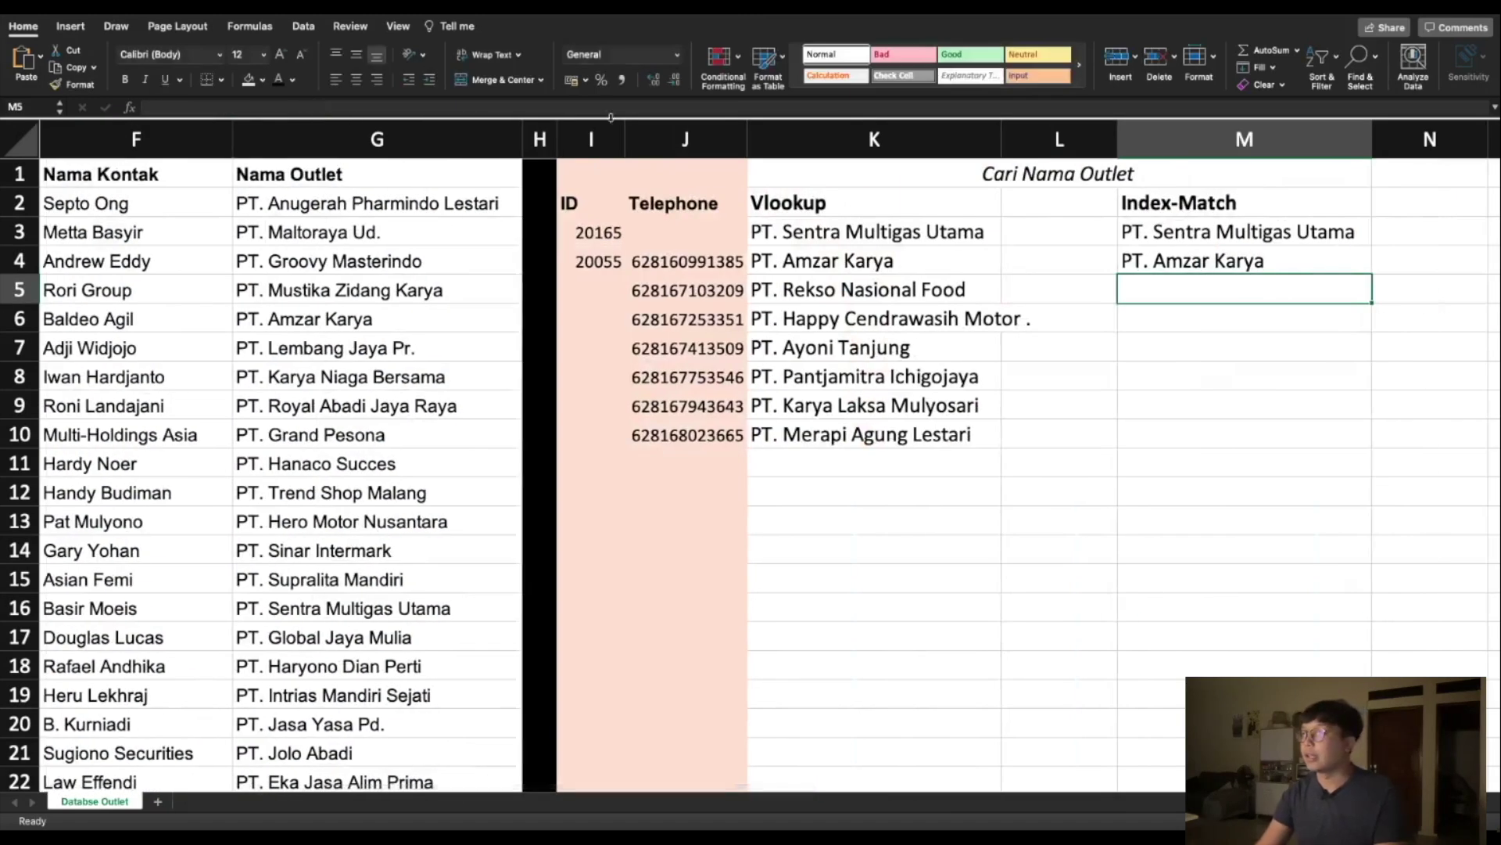
click(1290, 265)
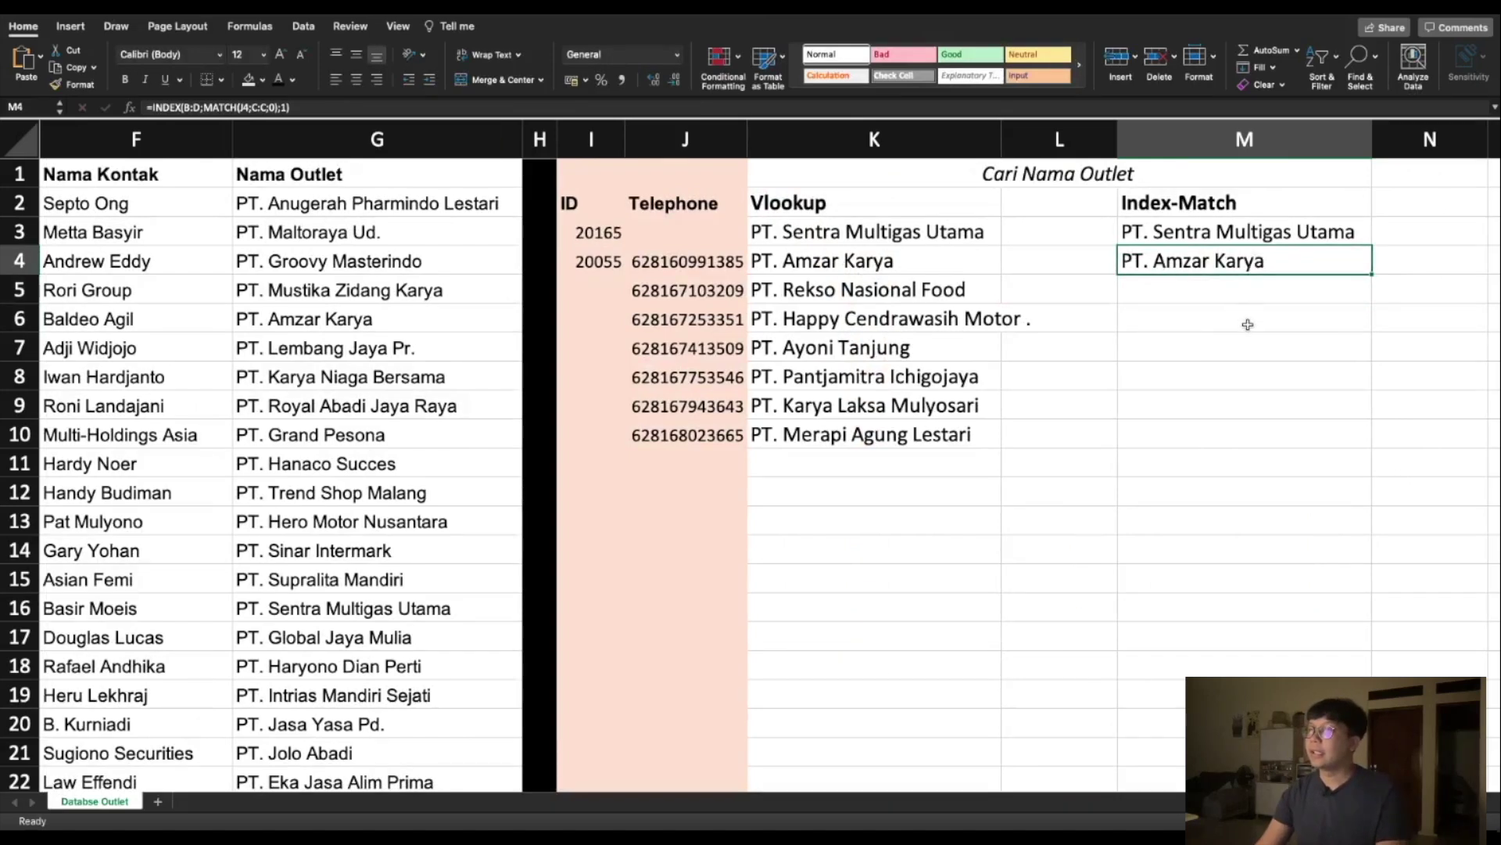
double_click(1260, 260)
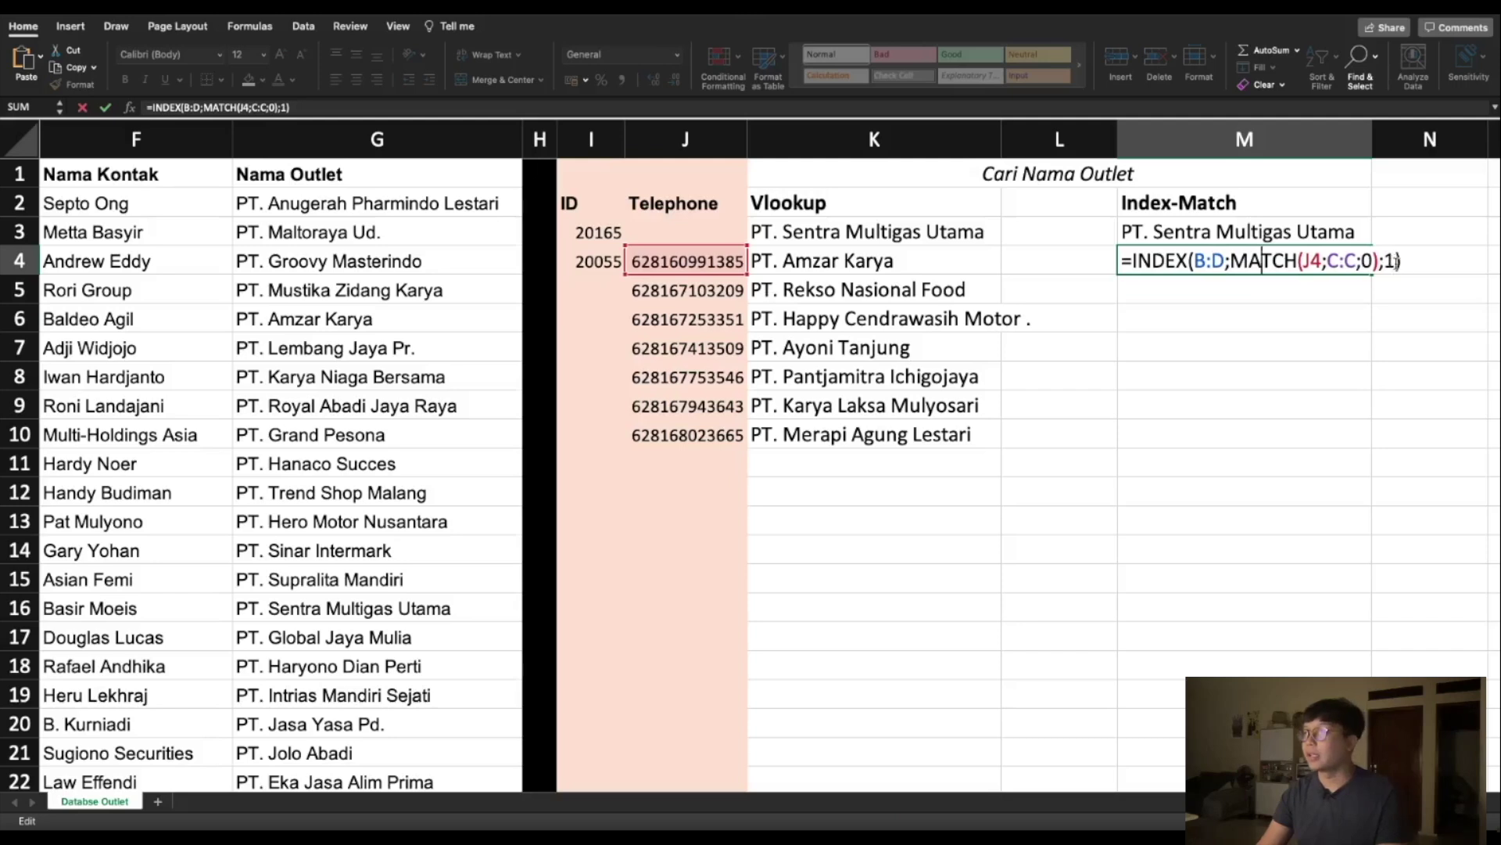
click(1415, 264)
key(BackSpace)
text(3)
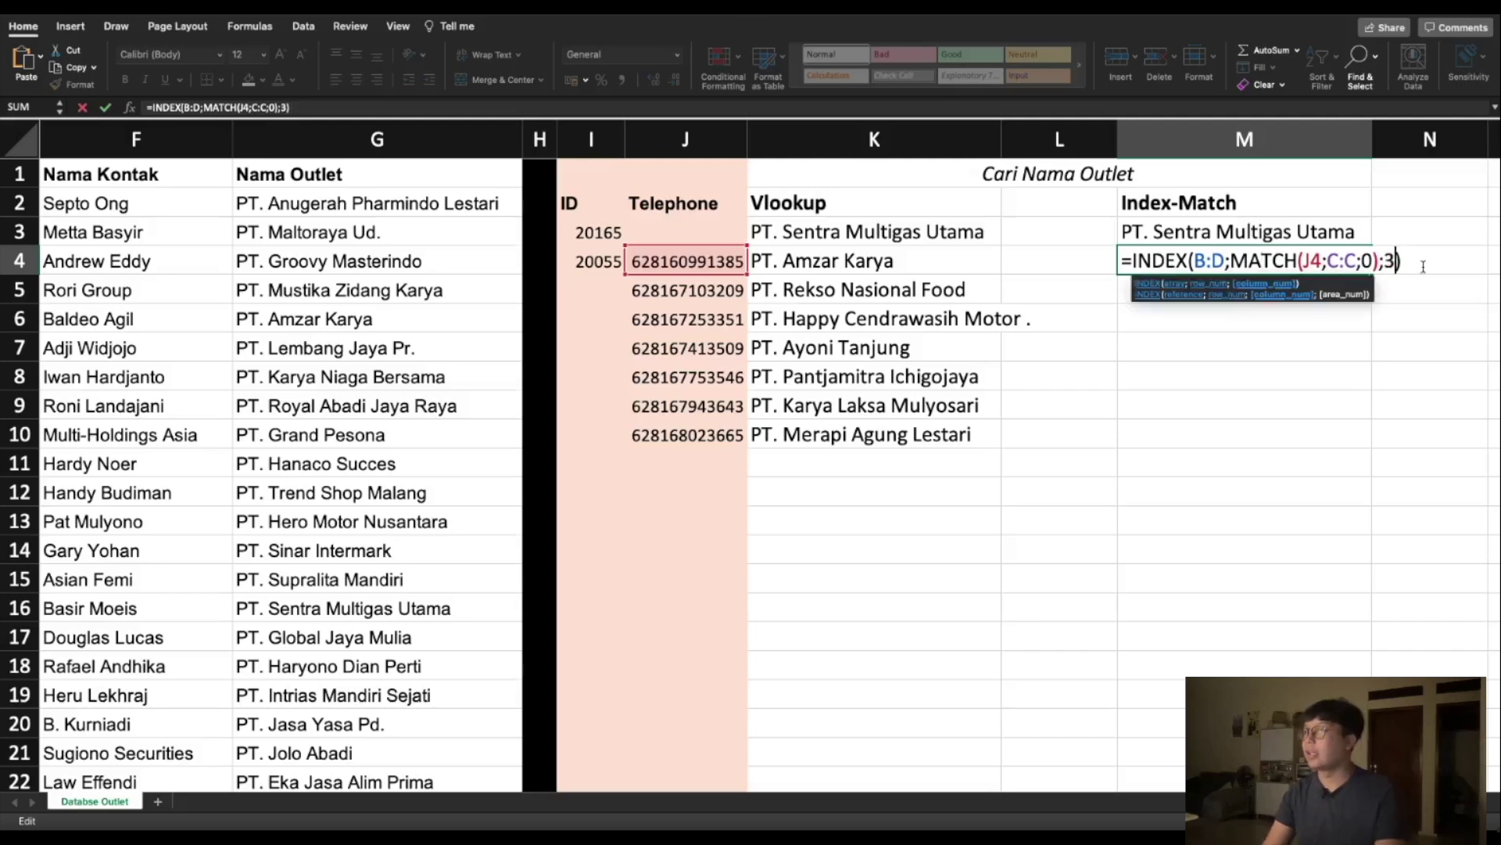
key(Return)
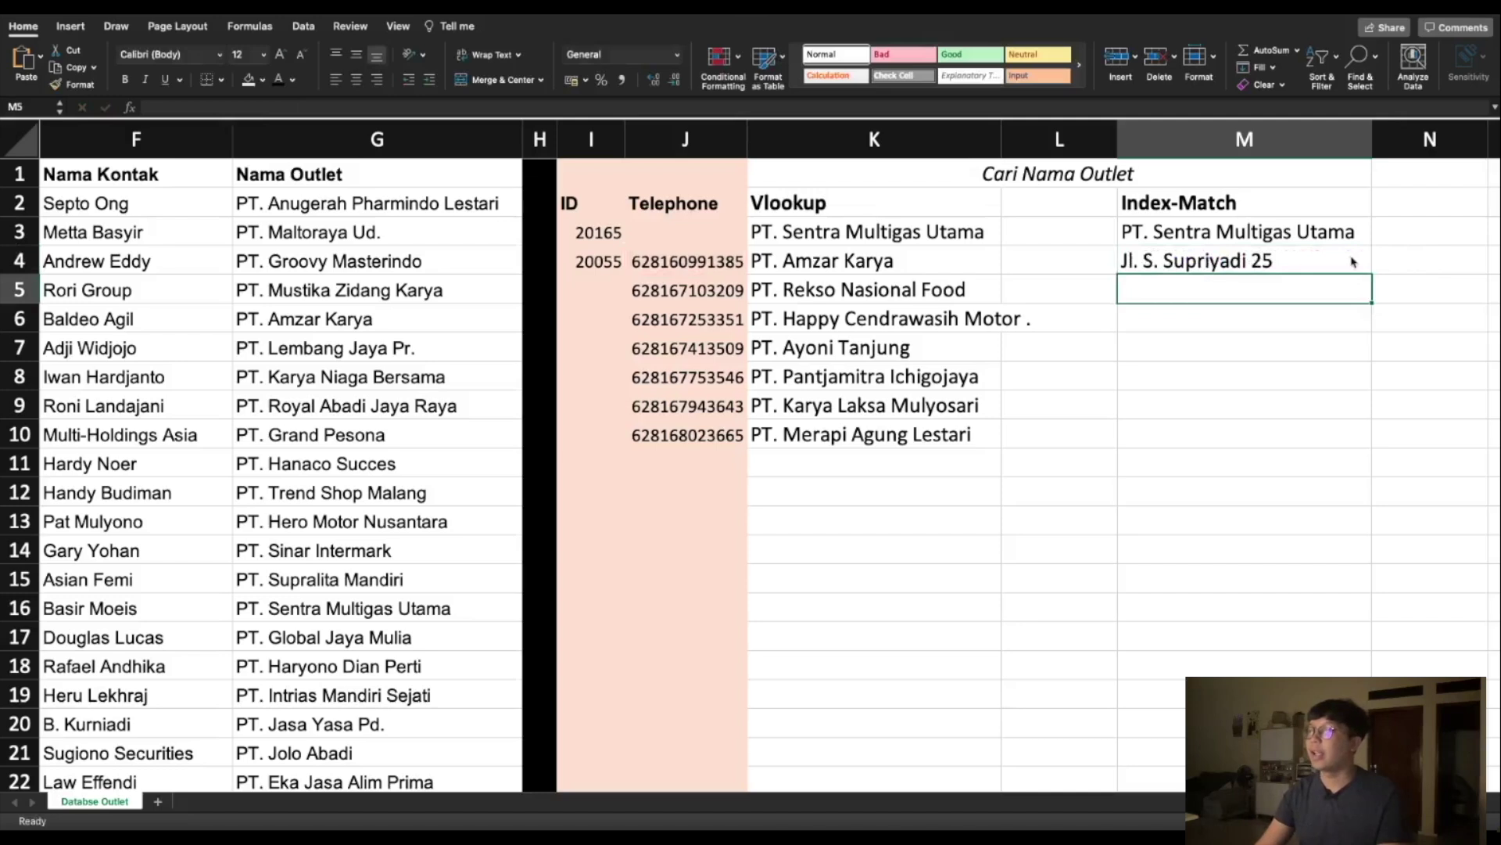
double_click(1295, 262)
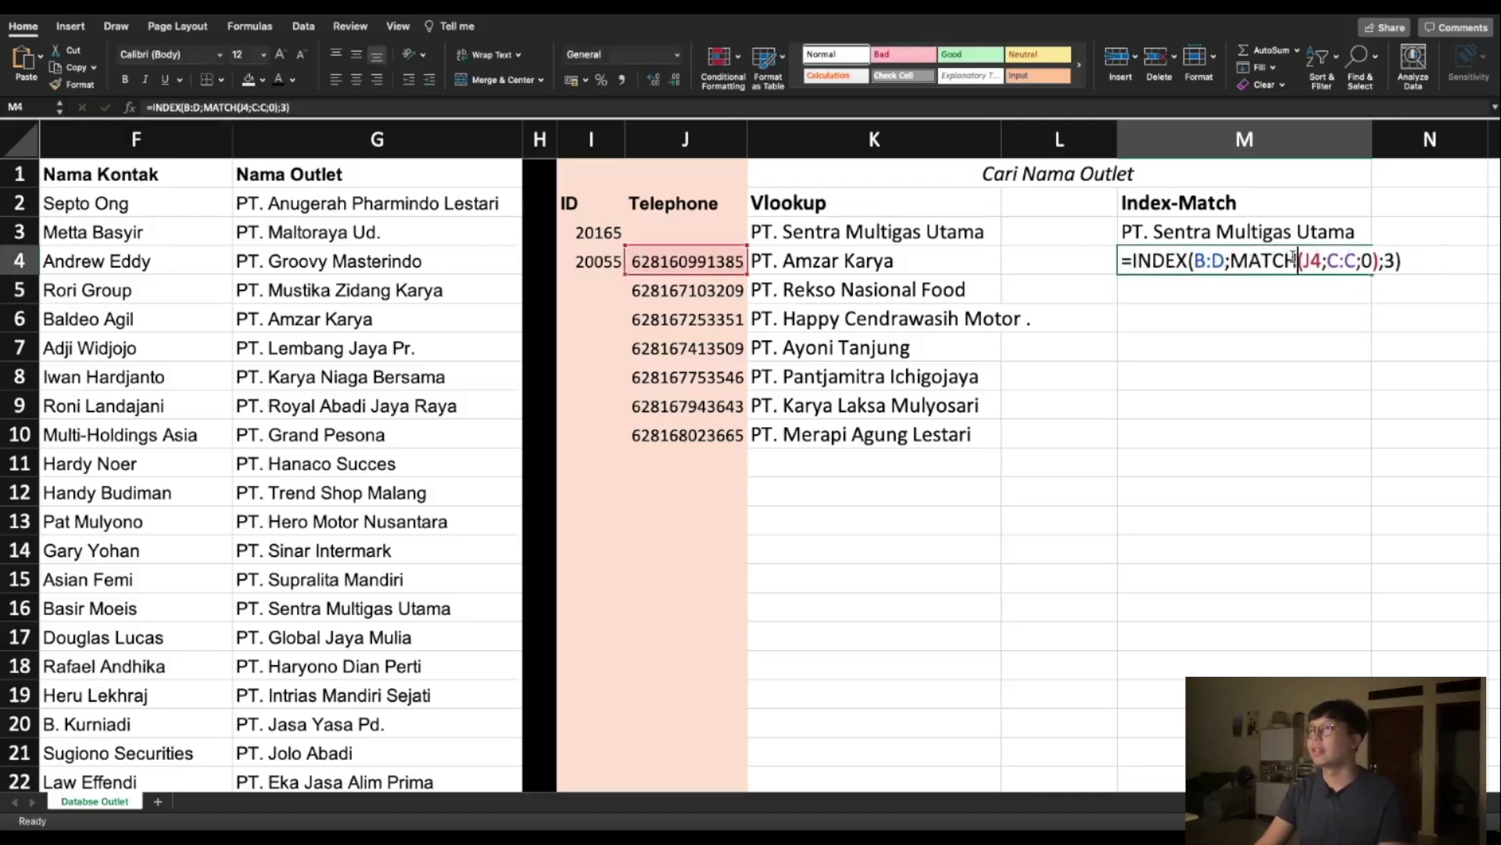
click(1406, 273)
key(BackSpace)
text(1)
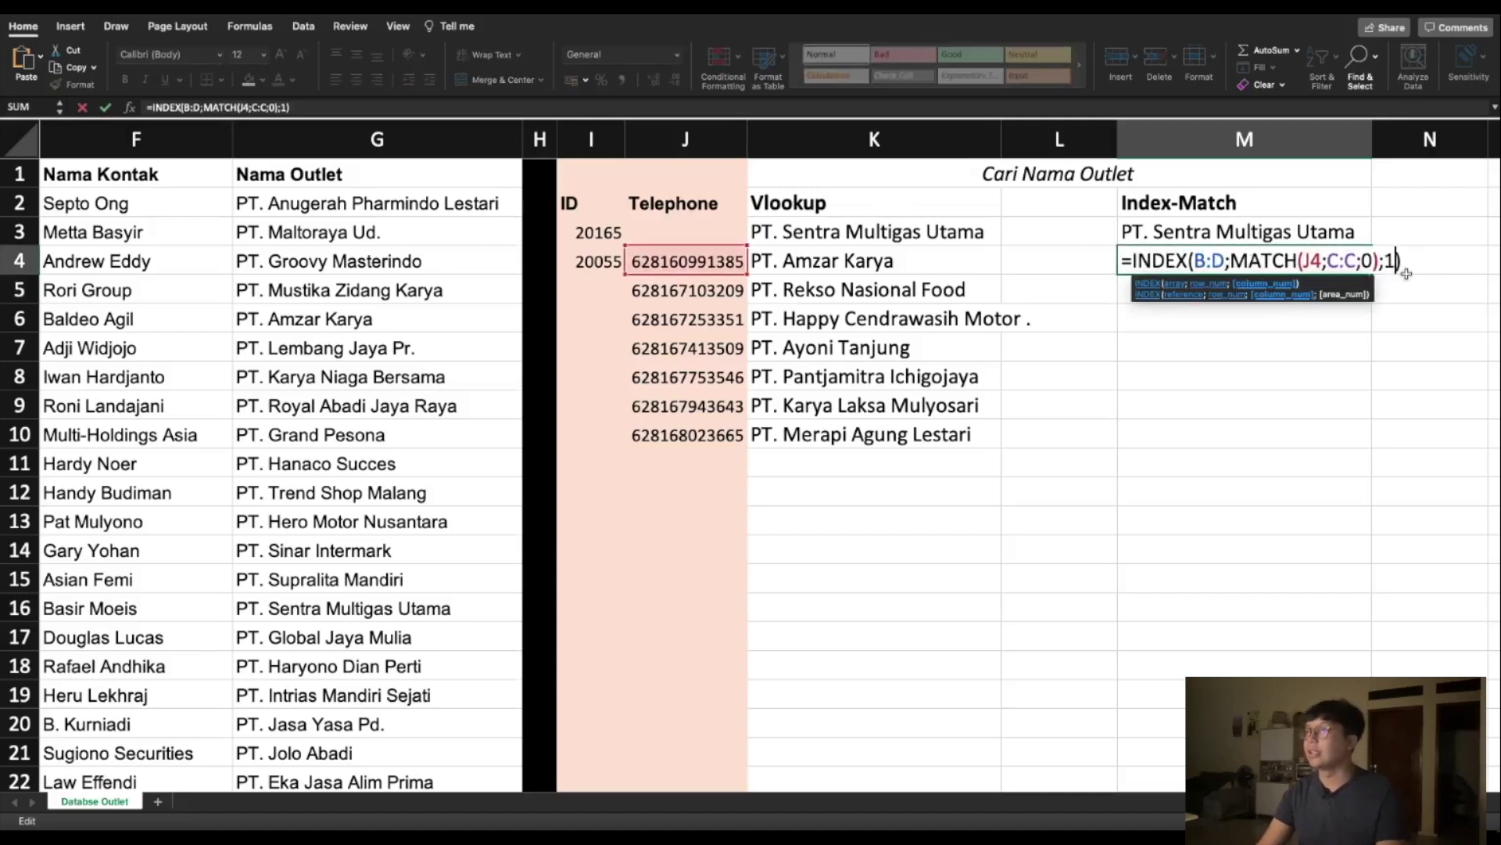
key(ctrl+Return)
- Fill M4's INDEX-MATCH formula down through M10, returning PT. Amzar Karya to PT. Merapi Agung Lestari
drag(1371, 275, 1370, 442)
click(1253, 478)
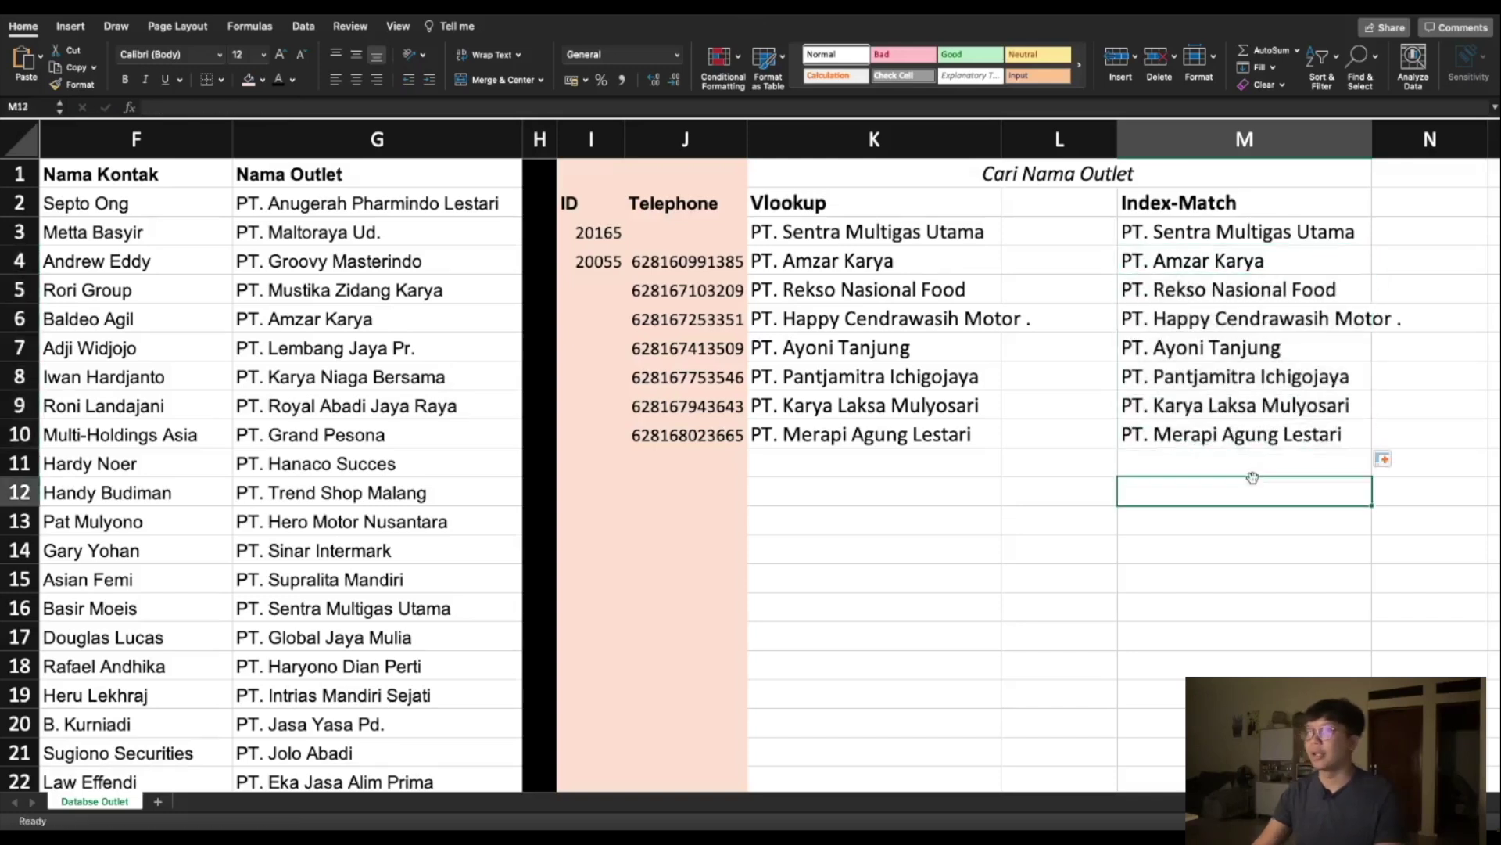